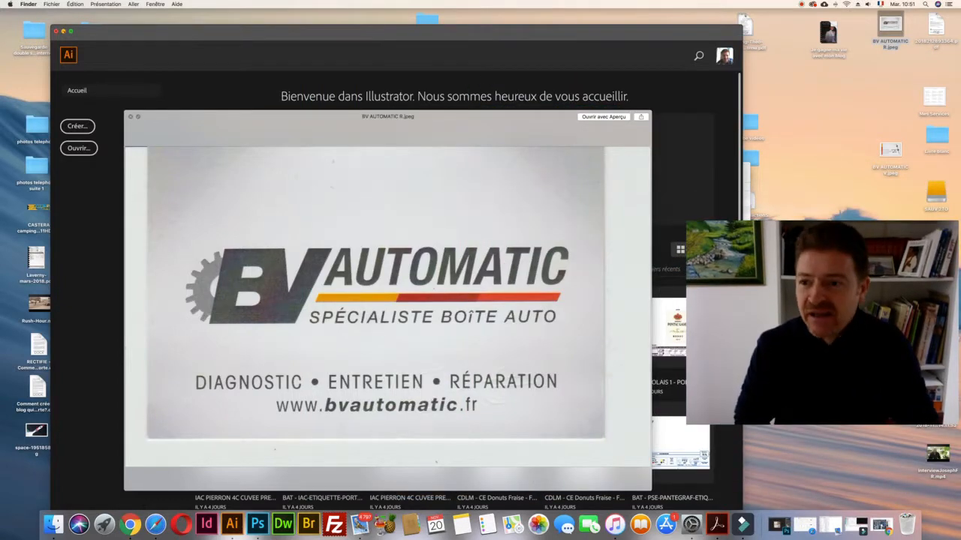
# Clear the desktop by minimising the Illustrator window and closing the image preview and the IMPRIMERIE AUTERIVE folder window
pyautogui.click(63, 31)
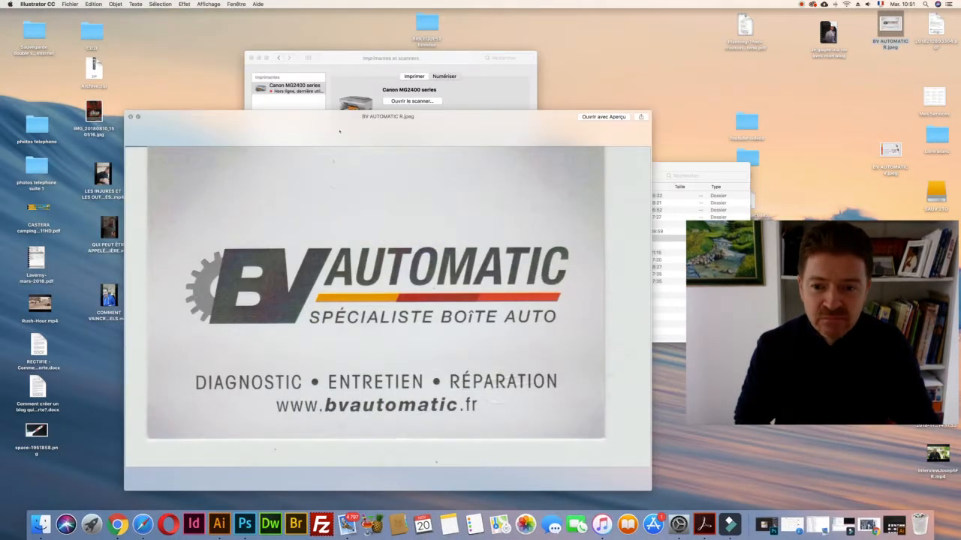
pyautogui.click(141, 124)
pyautogui.click(129, 116)
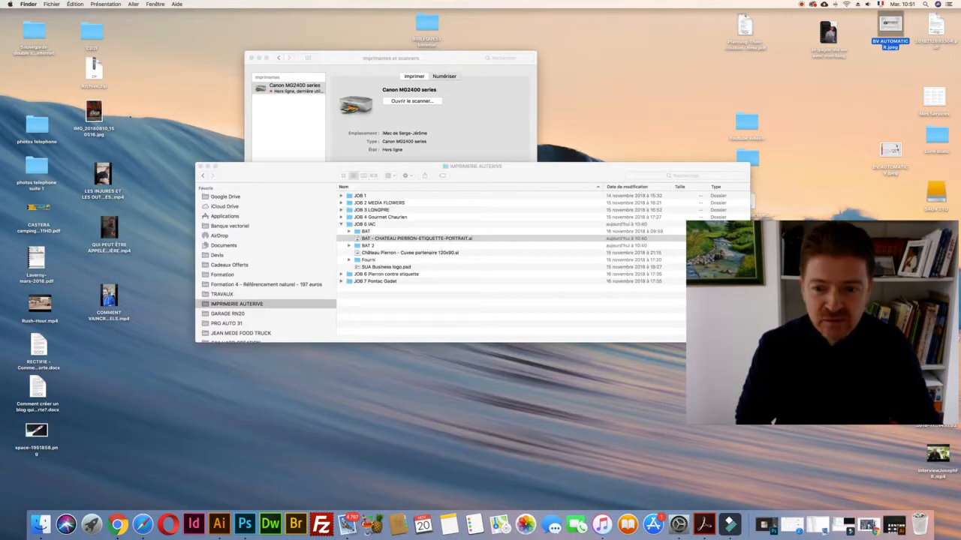
pyautogui.moveTo(357, 167); pyautogui.dragTo(317, 392)
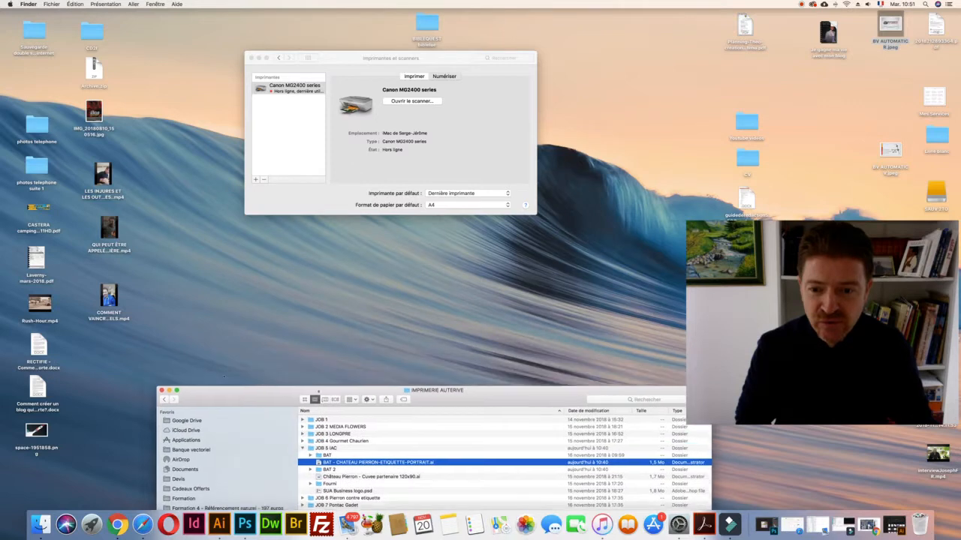
pyautogui.click(162, 391)
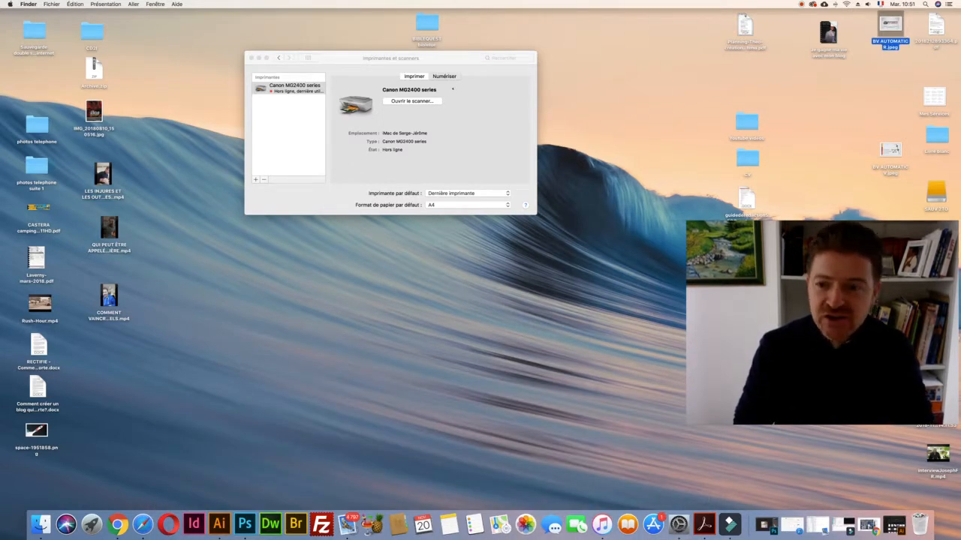
# Open the Canon MG2400 series scanner window from the scanning section of the printer and scanner preferences
pyautogui.moveTo(426, 53); pyautogui.dragTo(432, 72)
pyautogui.click(428, 96)
pyautogui.click(436, 96)
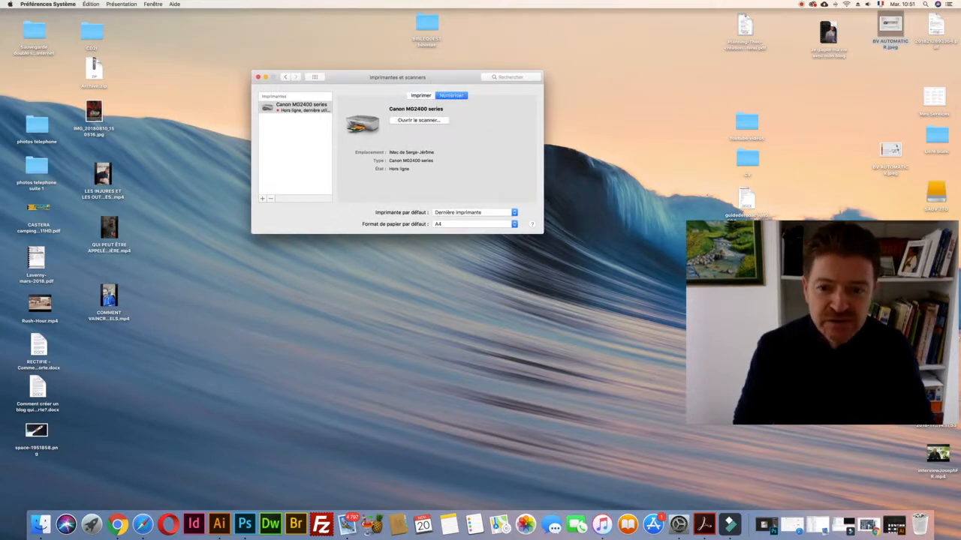
pyautogui.click(443, 120)
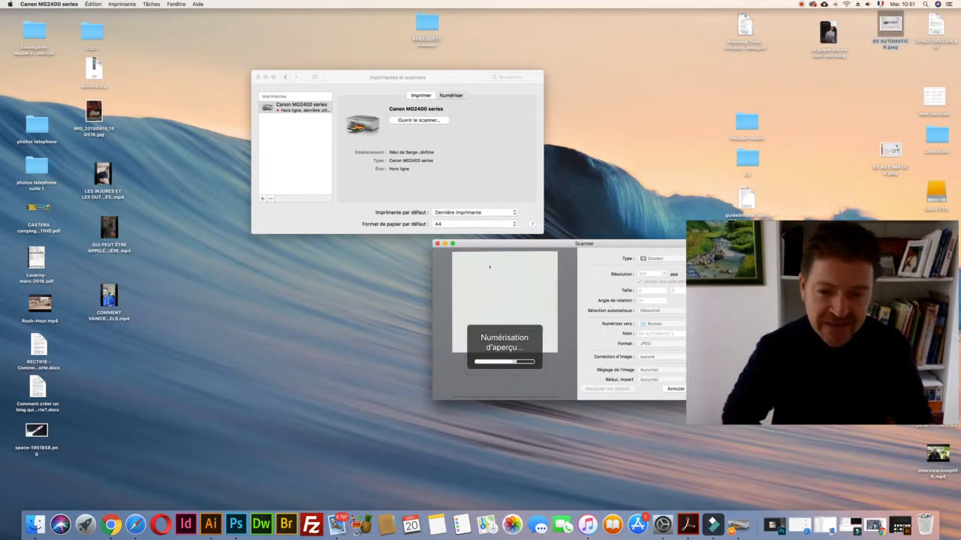
# Move BV AUTOMATIC R.jpeg to a free area of the desktop and preview the image briefly
pyautogui.moveTo(890, 25); pyautogui.dragTo(655, 56)
pyautogui.press('space')
pyautogui.press('space')
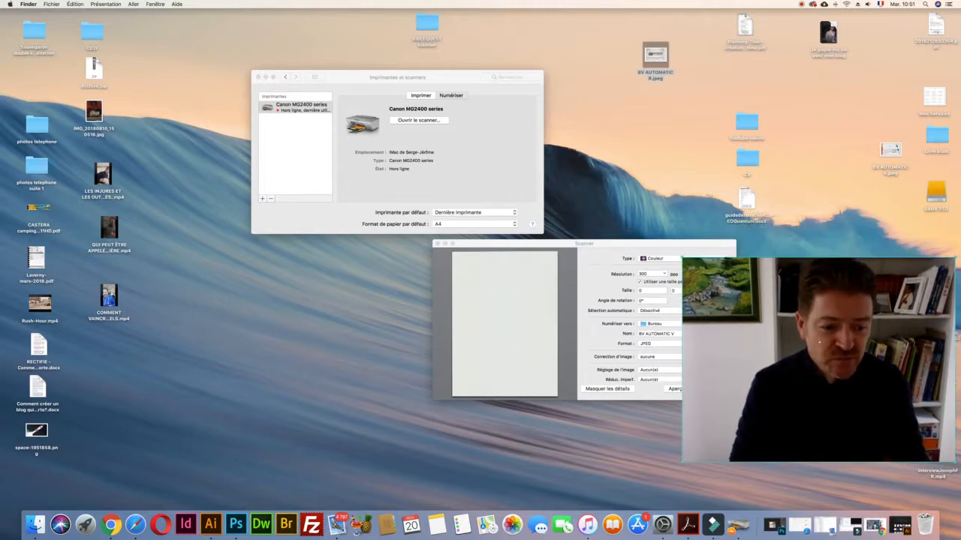
# Place BV AUTOMATIC V.jpeg directly beneath BV AUTOMATIC R.jpeg on the desktop and preview both card scans
pyautogui.click(846, 130)
pyautogui.moveTo(890, 150); pyautogui.dragTo(746, 67)
pyautogui.moveTo(745, 68); pyautogui.dragTo(656, 105)
pyautogui.press('space')
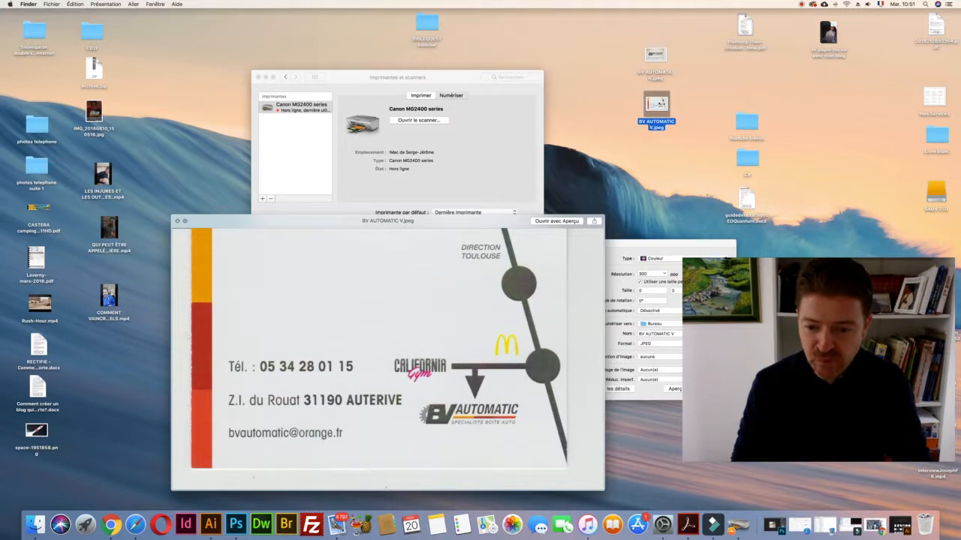
pyautogui.press('space')
pyautogui.press('Up')
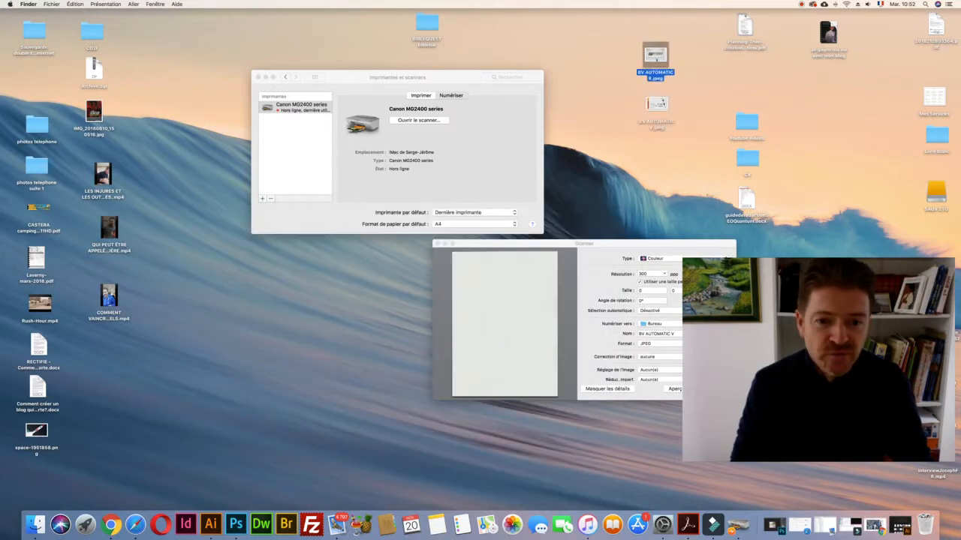
pyautogui.press('space')
pyautogui.press('space')
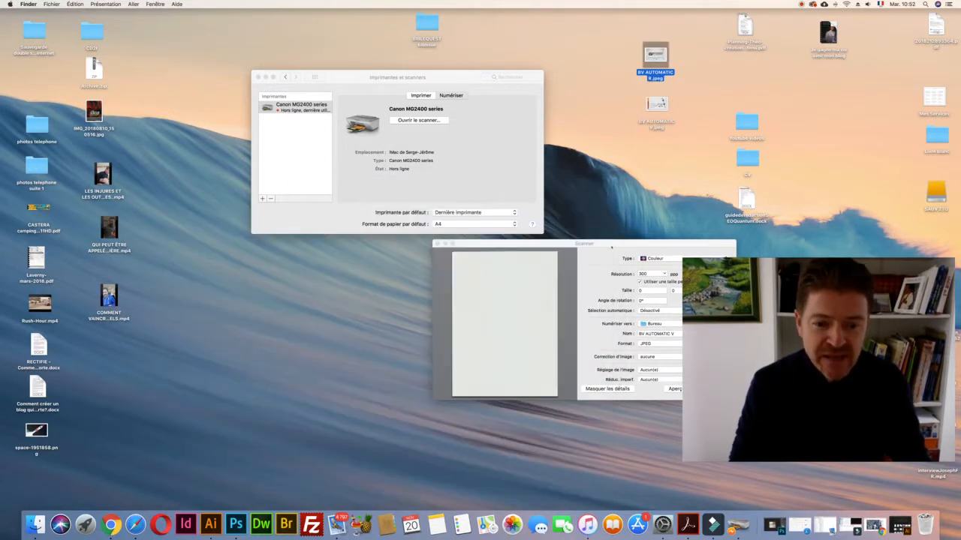
# Close the scanner window and the printer and scanner preferences
pyautogui.moveTo(611, 246); pyautogui.dragTo(548, 250)
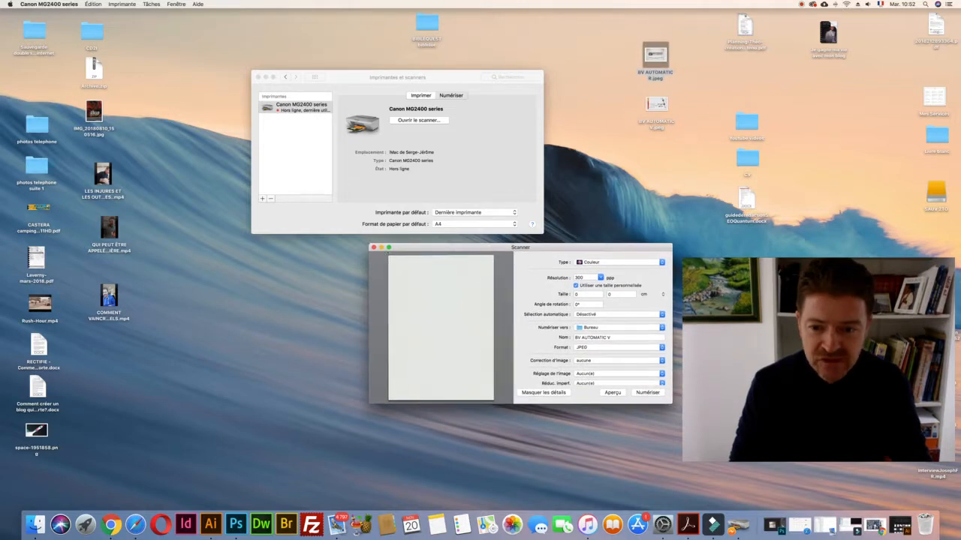
pyautogui.click(374, 248)
pyautogui.click(258, 77)
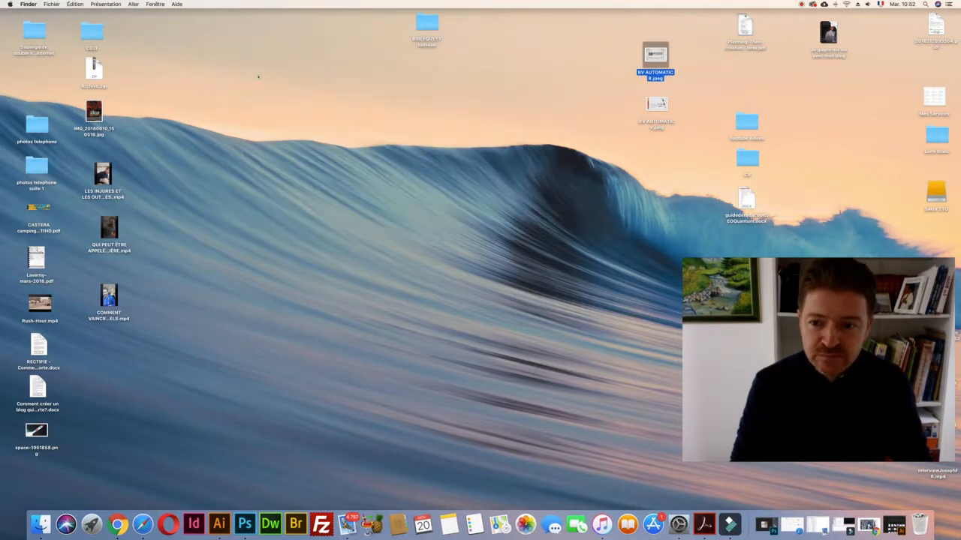
# Create a desktop folder named "BV AUTOMATIC carte visite" and move both BV AUTOMATIC JPEG scans into it
pyautogui.click(475, 138)
pyautogui.rightClick(475, 138)
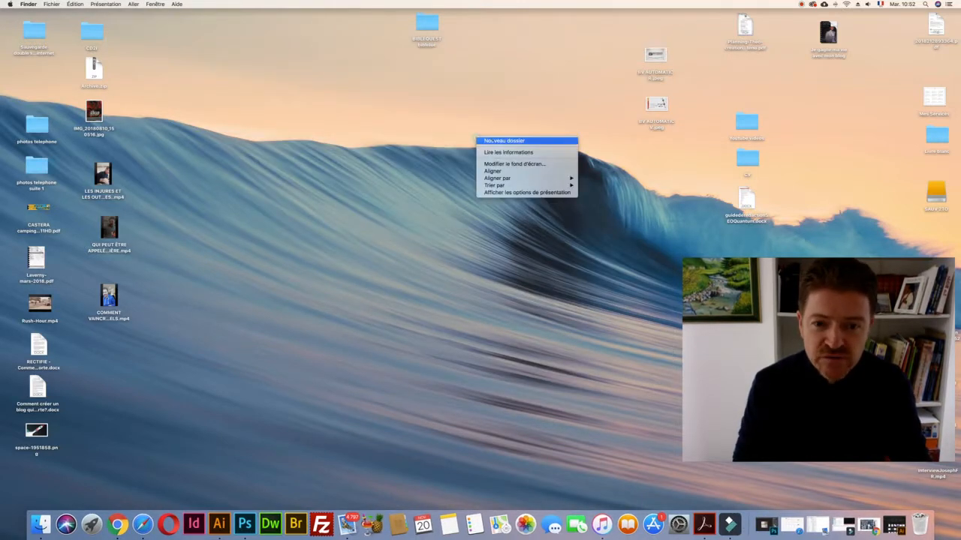
pyautogui.click(492, 143)
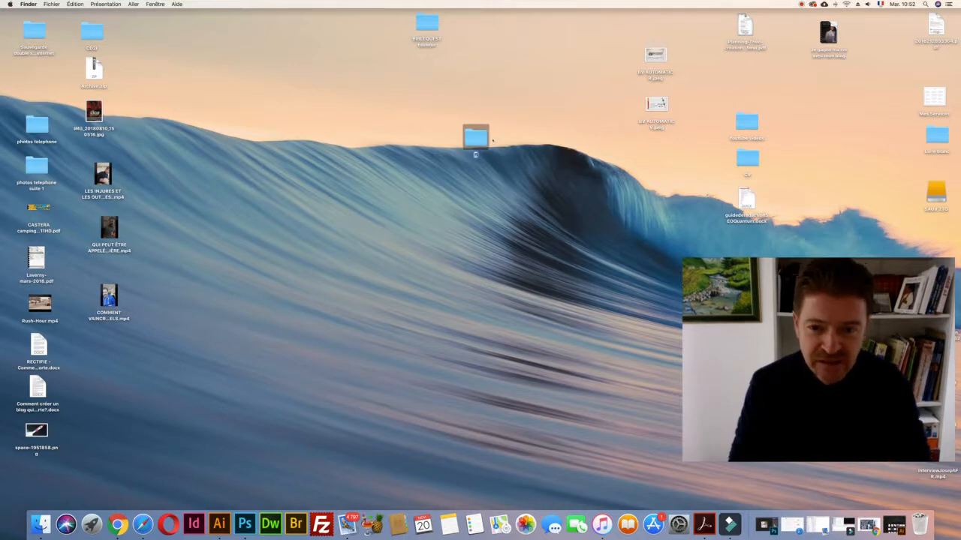
pyautogui.write('BV AUTO')
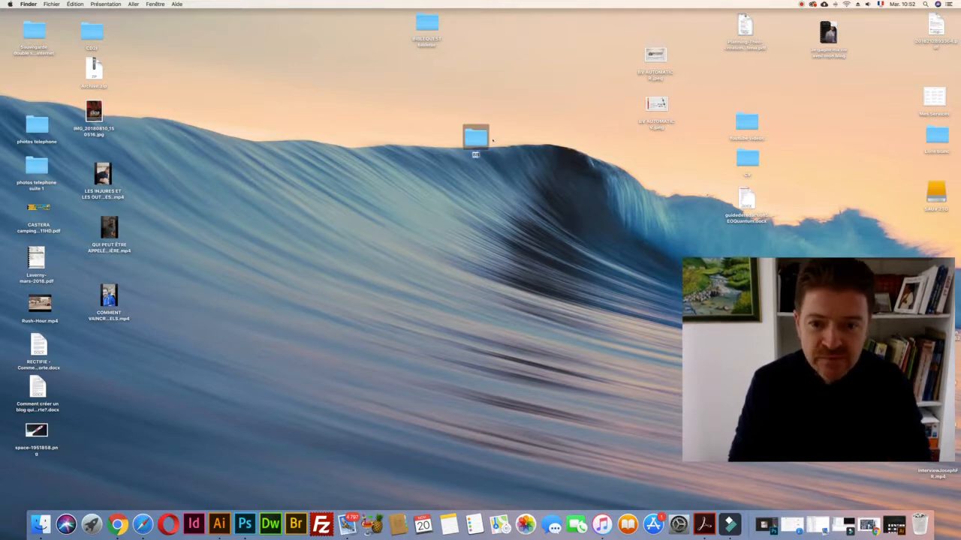
pyautogui.write('MA')
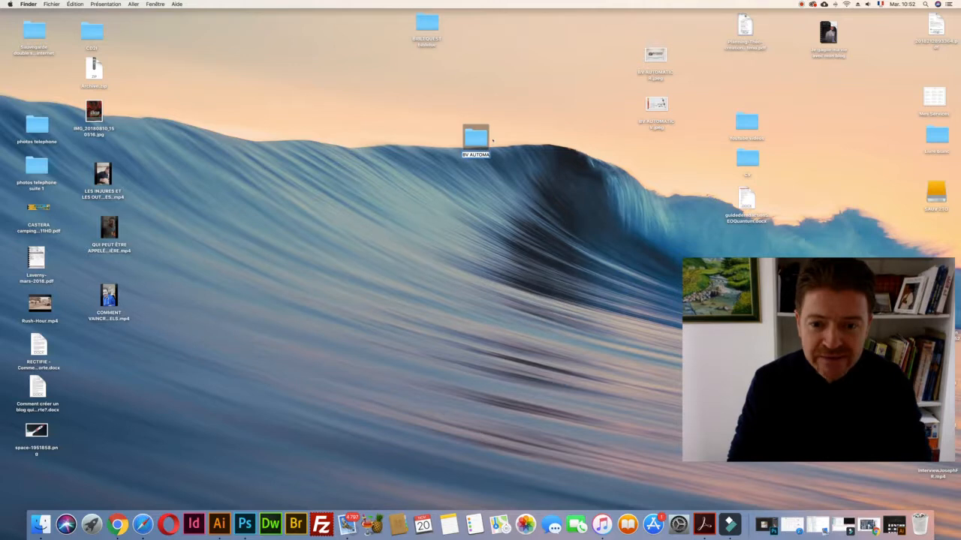
pyautogui.write('TIC carte vi')
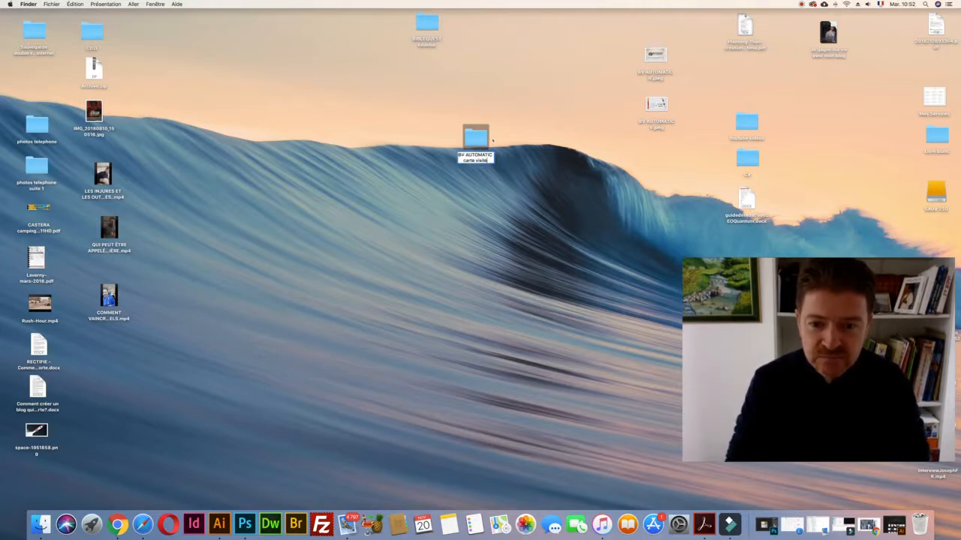
pyautogui.write('site')
pyautogui.press('Return')
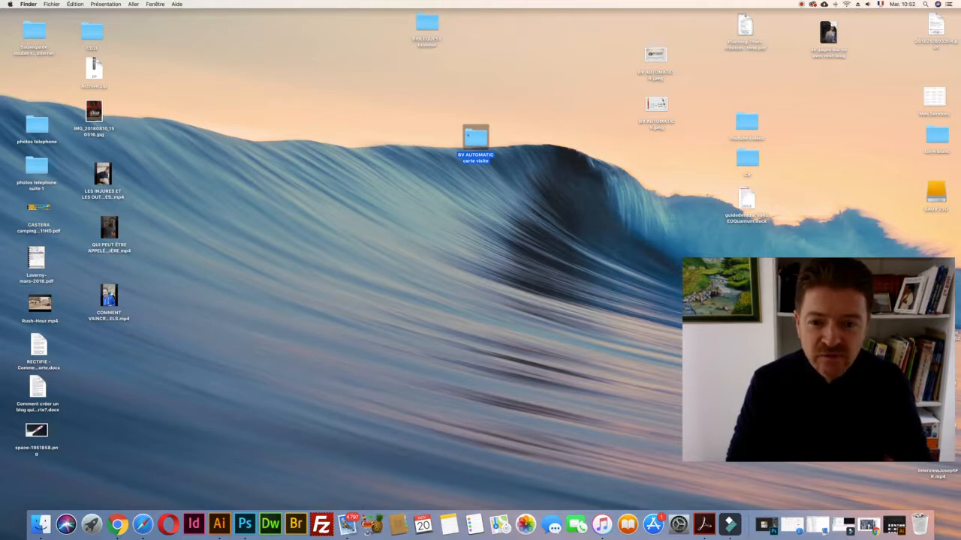
pyautogui.press('super+o')
pyautogui.moveTo(617, 36); pyautogui.dragTo(536, 184)
# Create a subfolder named "supports" inside the BV AUTOMATIC carte visite folder
pyautogui.click(58, 4)
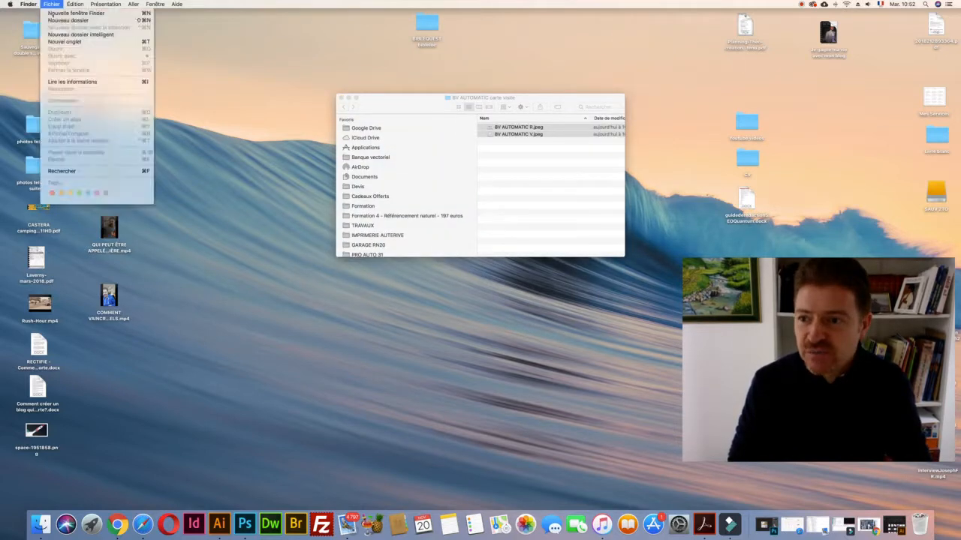
pyautogui.click(60, 21)
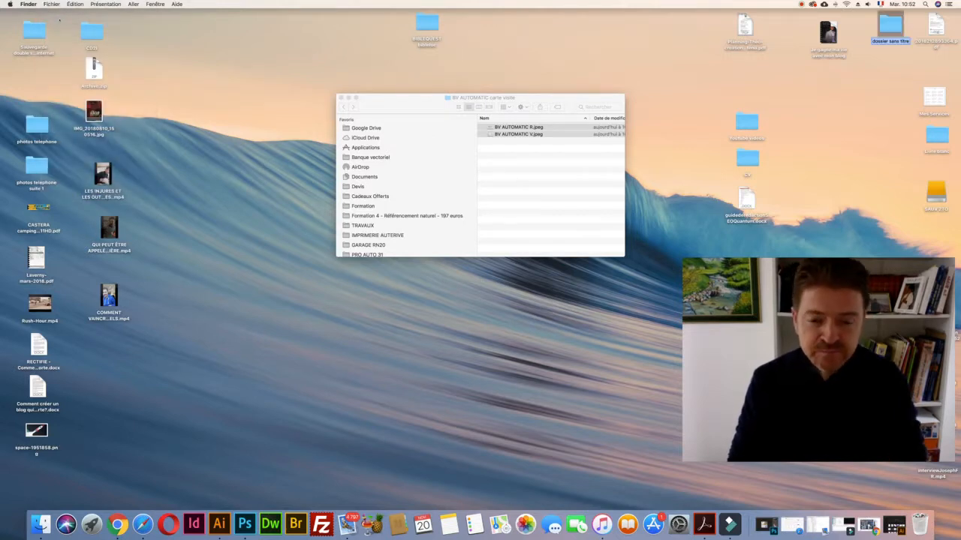
pyautogui.moveTo(419, 106); pyautogui.dragTo(348, 122)
pyautogui.click(458, 214)
pyautogui.click(51, 4)
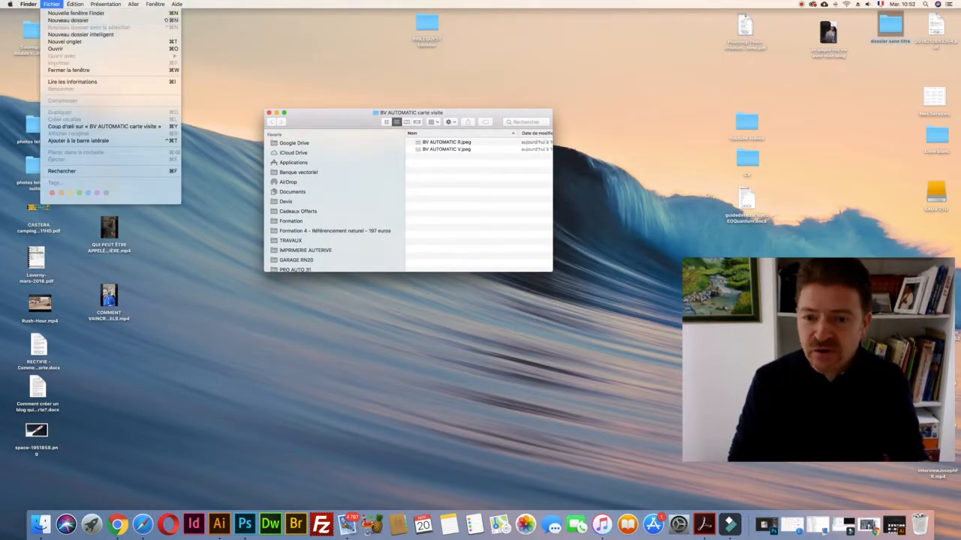
pyautogui.click(67, 21)
pyautogui.write('su')
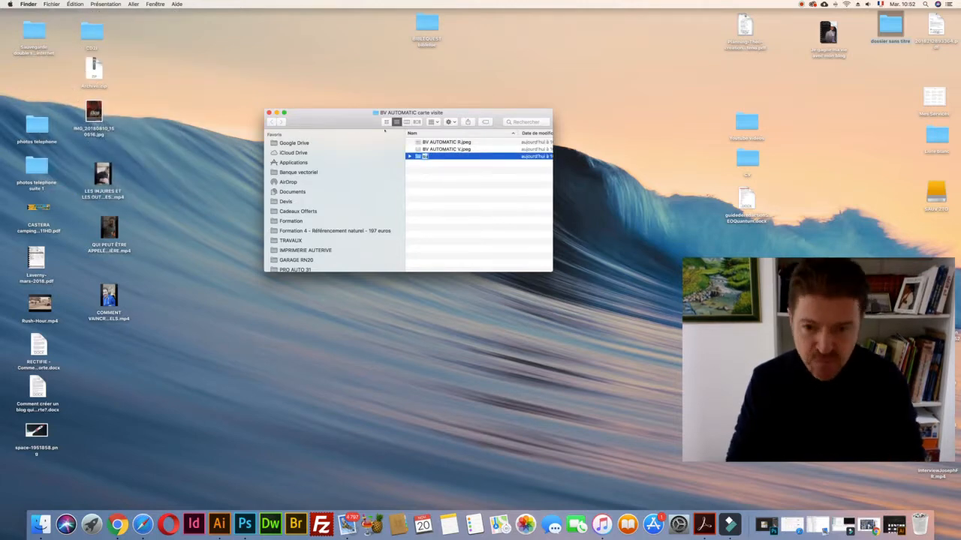
pyautogui.write('pports')
pyautogui.press('Return')
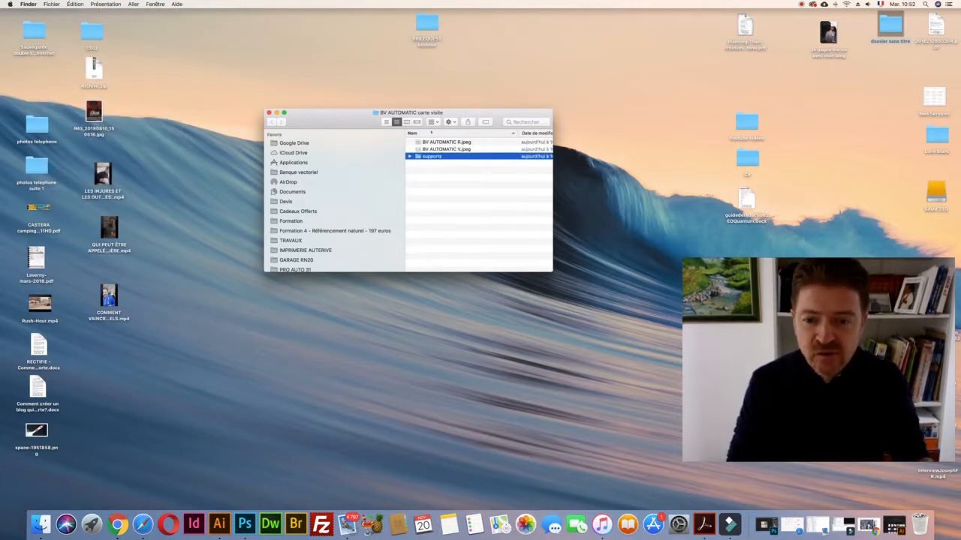
# Move BV AUTOMATIC R.jpeg and BV AUTOMATIC V.jpeg into the supports folder and expand it to show its contents
pyautogui.click(434, 142)
pyautogui.keyDown('shift'); pyautogui.click(434, 149); pyautogui.keyUp('shift')
pyautogui.moveTo(434, 150); pyautogui.dragTo(432, 158)
pyautogui.click(410, 142)
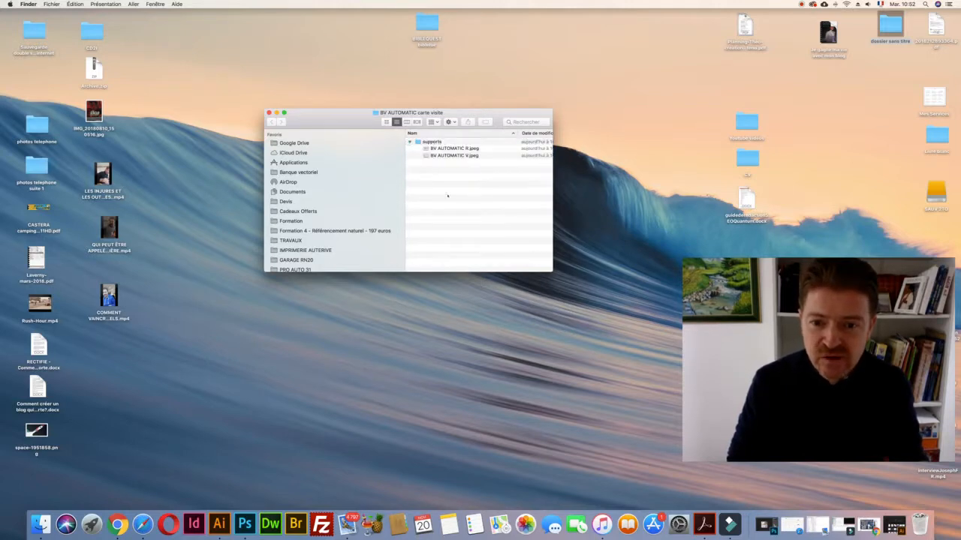
# Switch to Illustrator and start a new document based on the print (Impression) presets
pyautogui.click(218, 524)
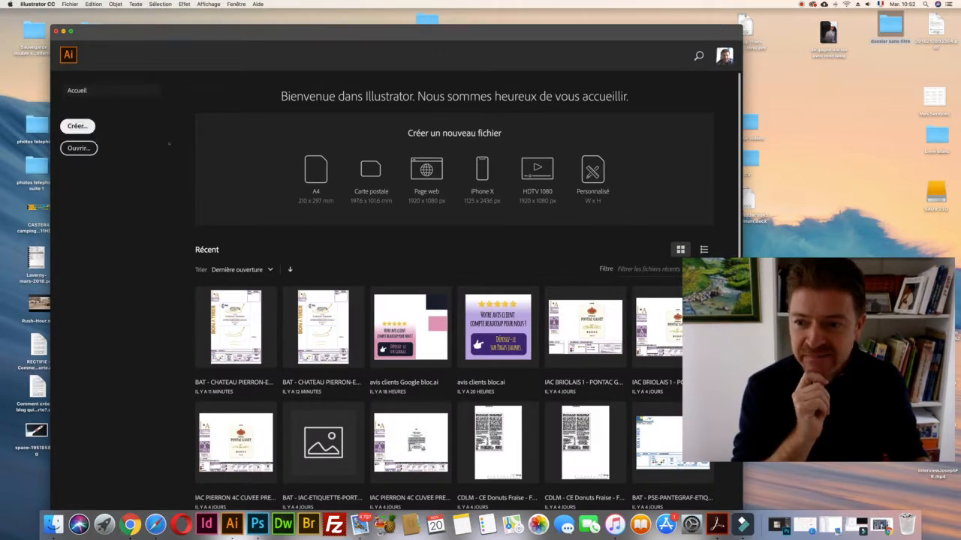
pyautogui.click(78, 126)
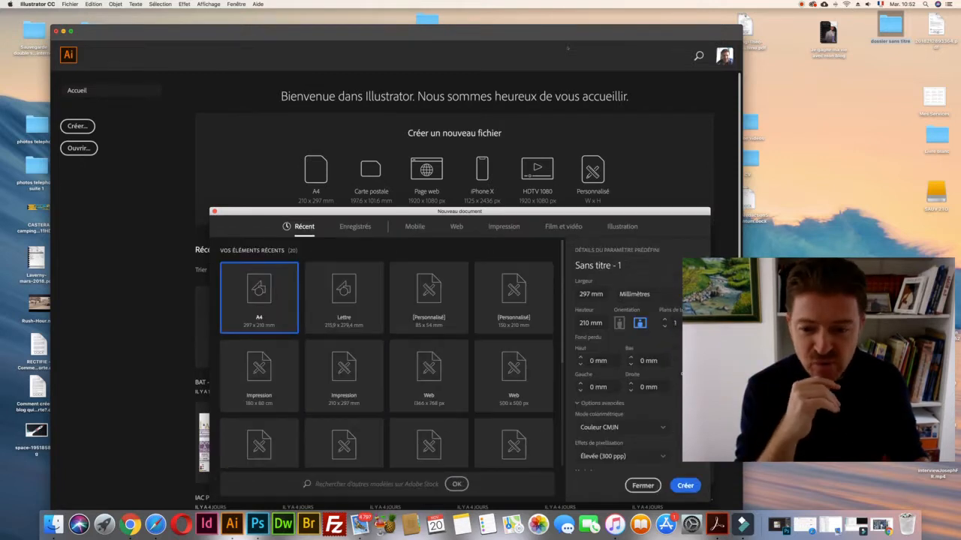
pyautogui.click(503, 226)
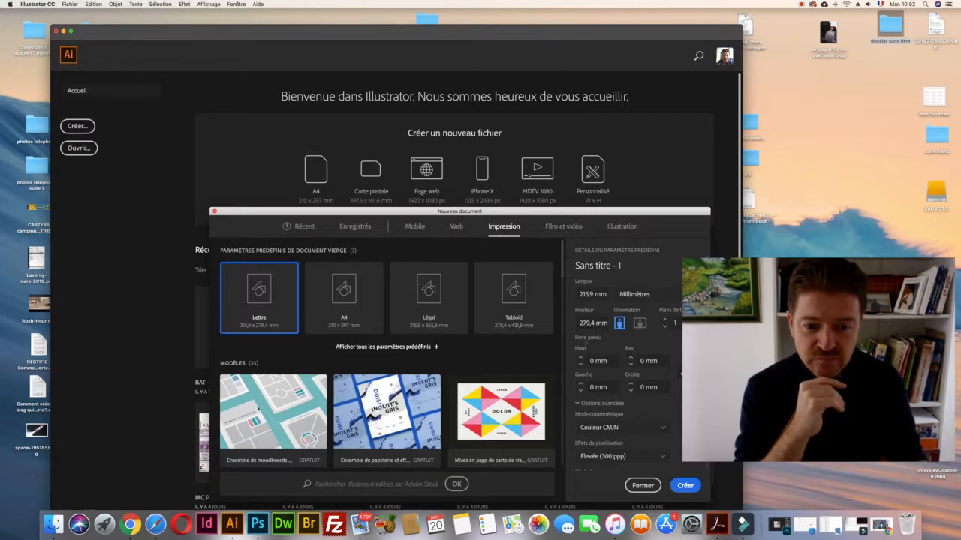
# Set the new document's width to 85 mm and its height to 54 mm
pyautogui.click(593, 294)
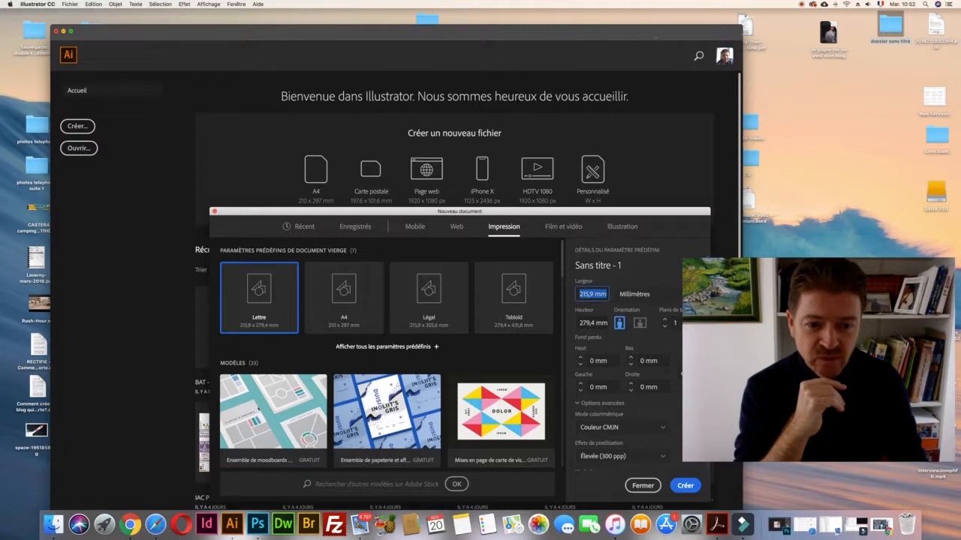
pyautogui.moveTo(683, 259); pyautogui.dragTo(799, 304)
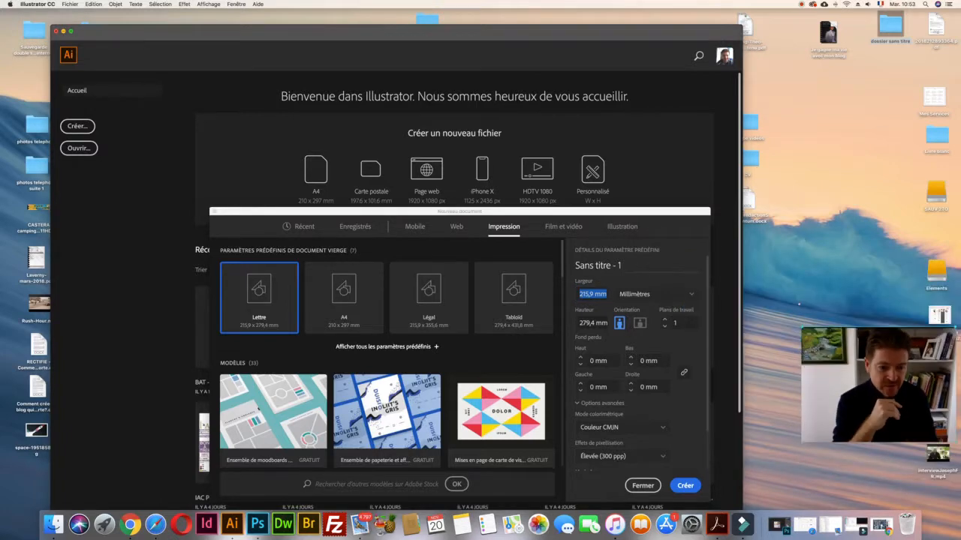
pyautogui.moveTo(877, 384); pyautogui.dragTo(869, 384)
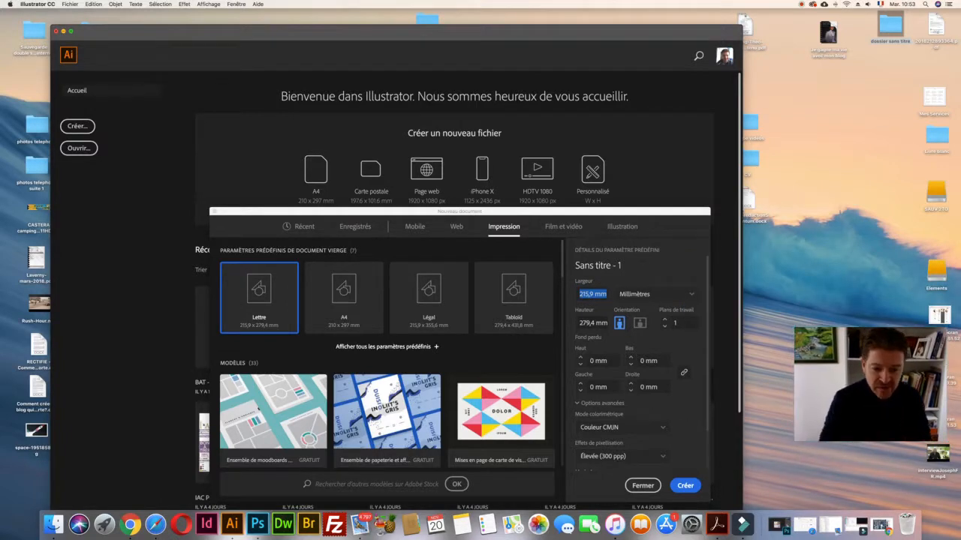
pyautogui.click(612, 210)
pyautogui.write('85')
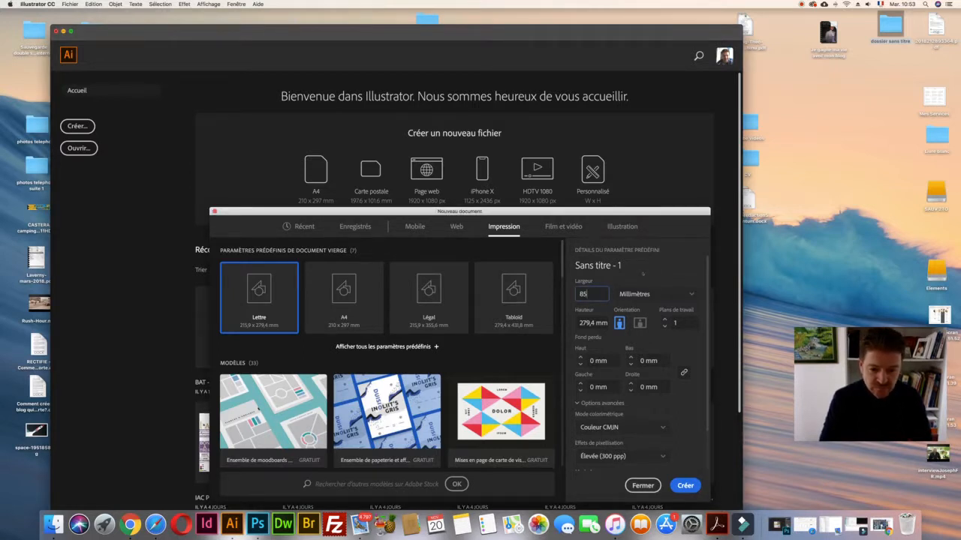
pyautogui.press('Tab')
pyautogui.write('5')
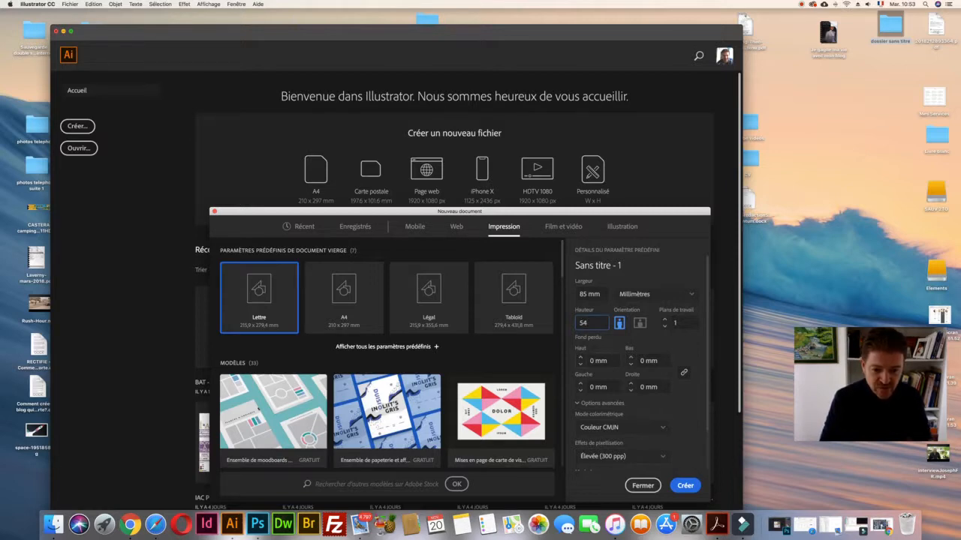
# Set the new document's bleed to 2 mm on all four sides
pyautogui.scroll(-2, 634, 362)
pyautogui.scroll(2, 634, 362)
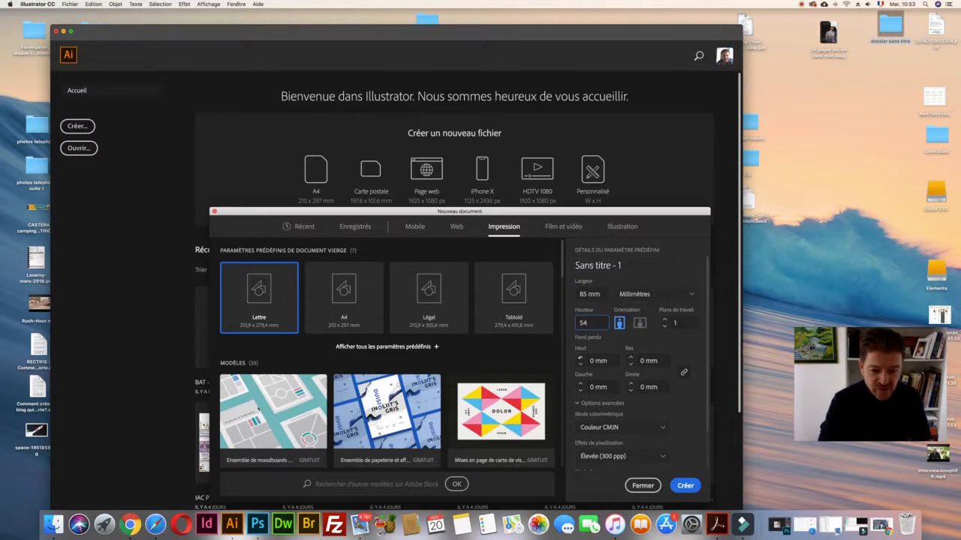
pyautogui.click(580, 358)
pyautogui.click(580, 359)
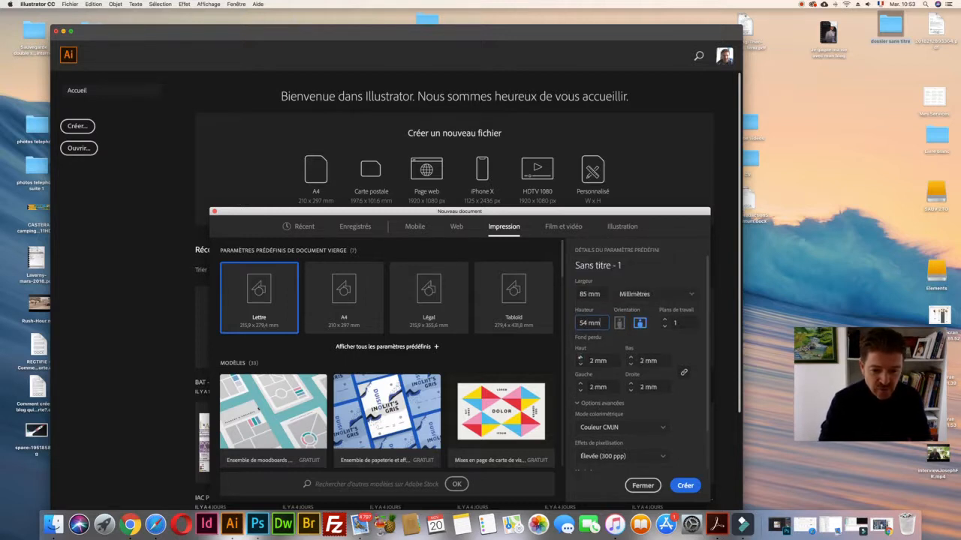
pyautogui.scroll(-1, 611, 379)
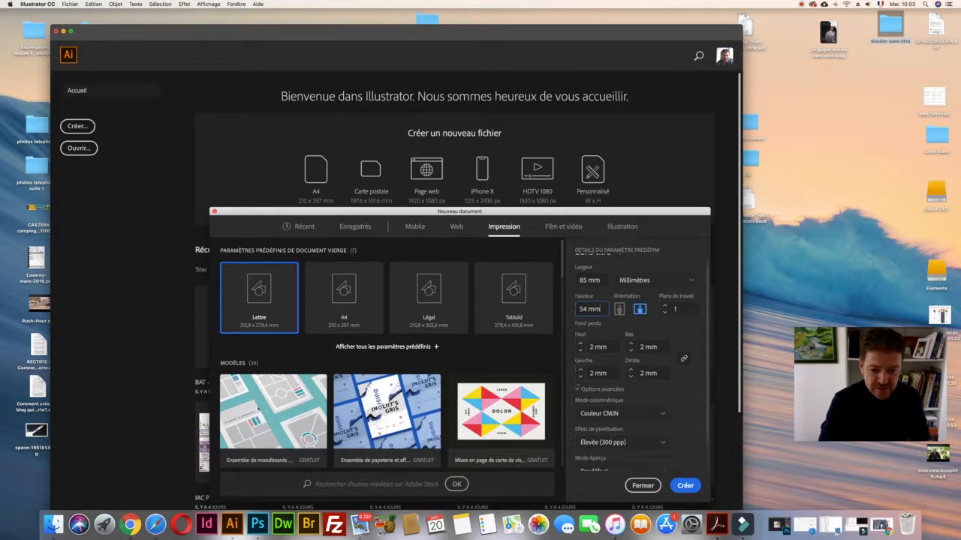
# Set the new document to 2 artboards, keep CMYK colour and 300 ppi in the advanced options, and create it
pyautogui.scroll(1, 602, 399)
pyautogui.click(602, 402)
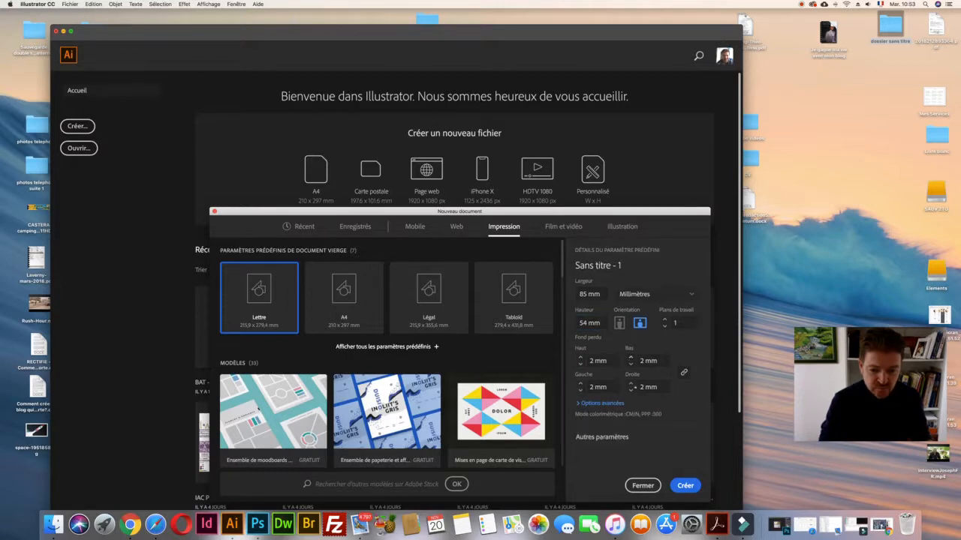
pyautogui.click(604, 403)
pyautogui.scroll(-2, 638, 400)
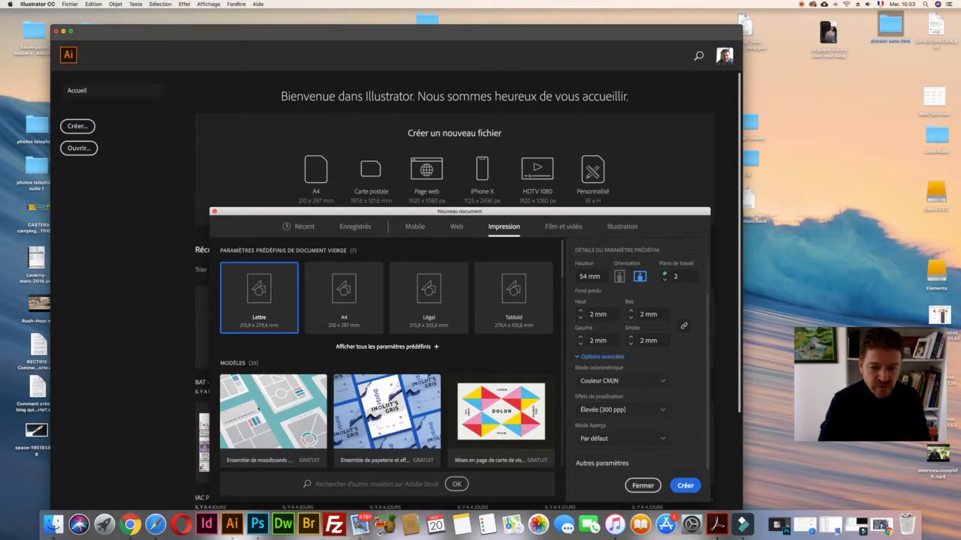
pyautogui.click(685, 486)
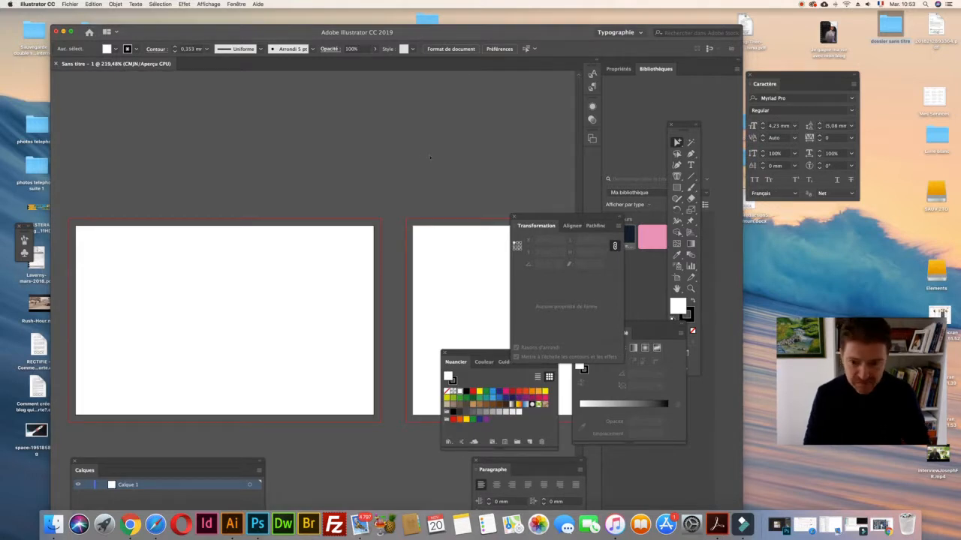
# Clear the floating Transformation and Calques panels away from the two artboards and widen the application window
pyautogui.press('super+minus')
pyautogui.press('super+minus')
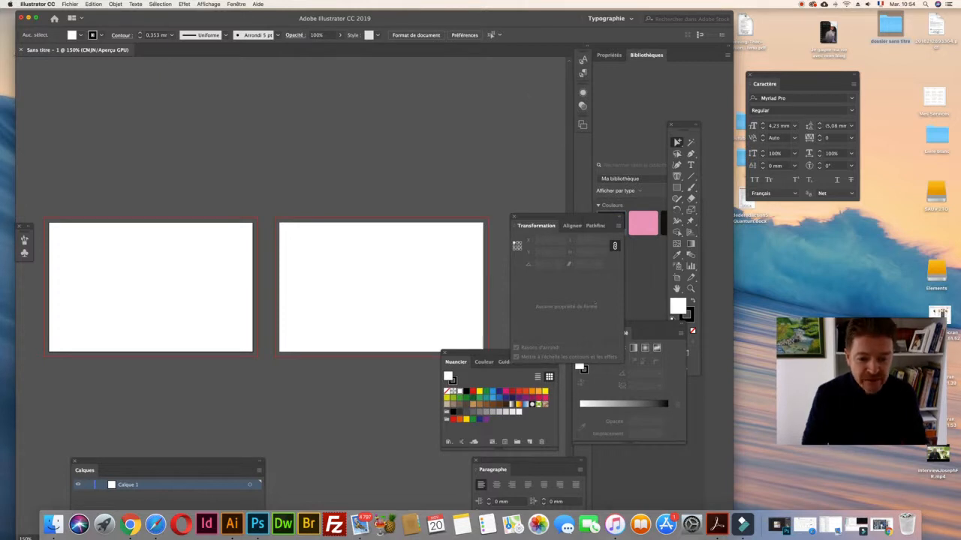
pyautogui.moveTo(536, 225); pyautogui.dragTo(318, 442)
pyautogui.moveTo(84, 470); pyautogui.dragTo(373, 89)
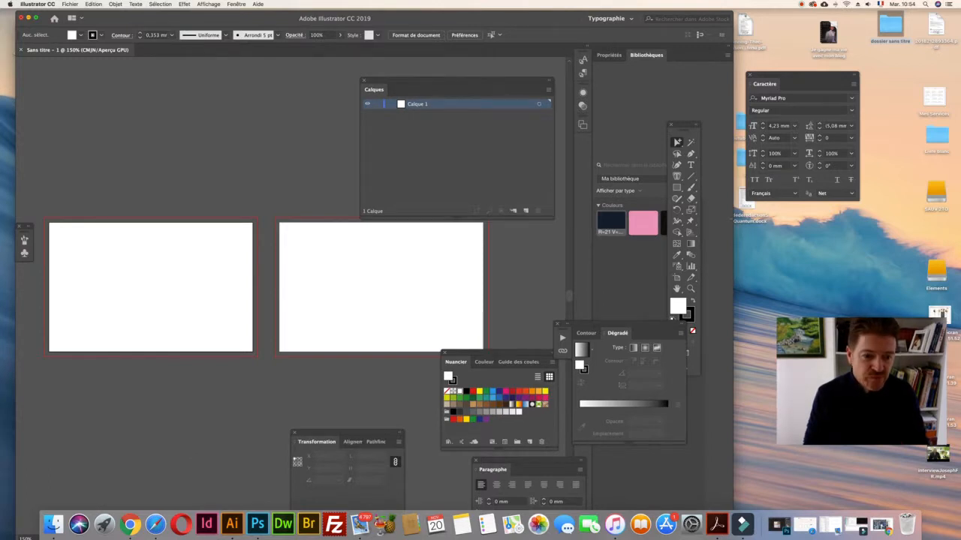
pyautogui.moveTo(733, 216); pyautogui.dragTo(784, 215)
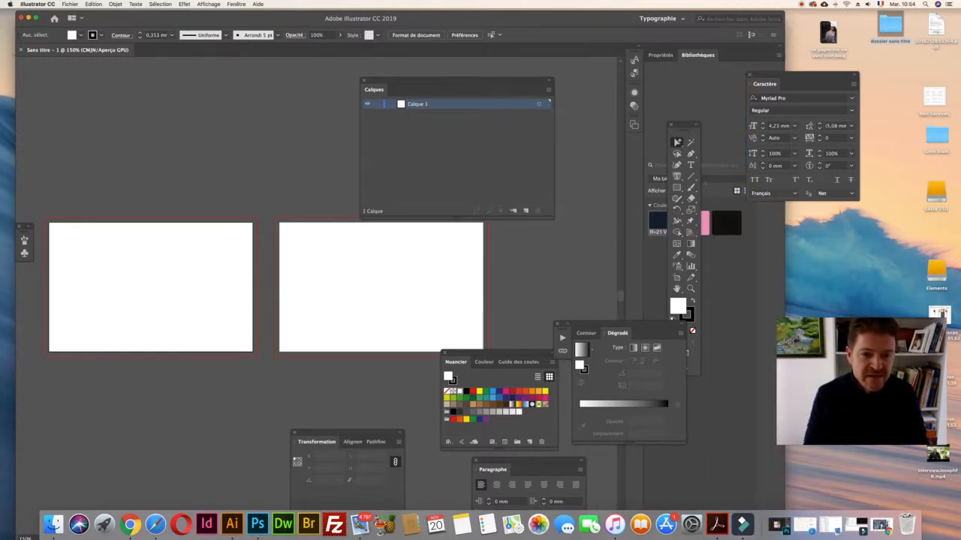
pyautogui.moveTo(417, 79); pyautogui.dragTo(473, 64)
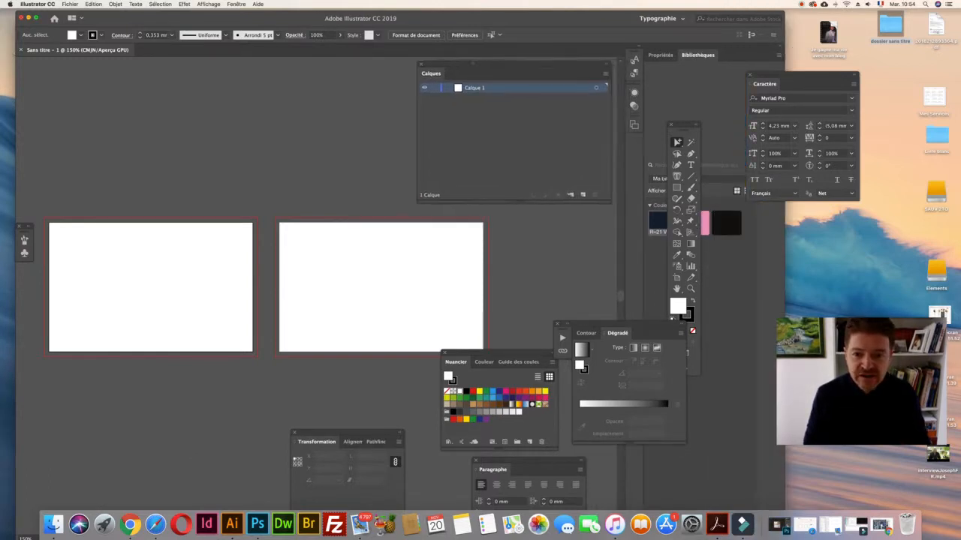
# Rename the document's only layer as Supports
pyautogui.doubleClick(475, 88)
pyautogui.write('Support')
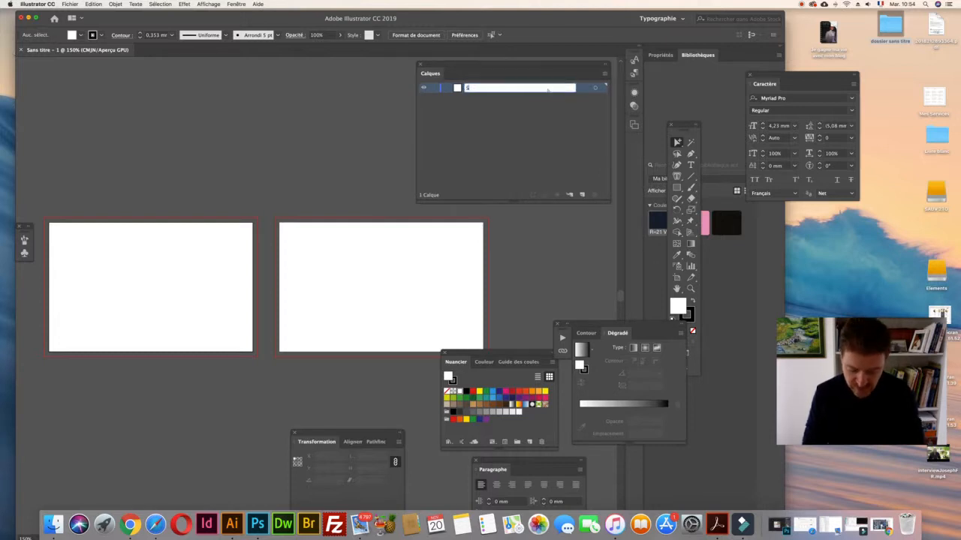
pyautogui.press('Return')
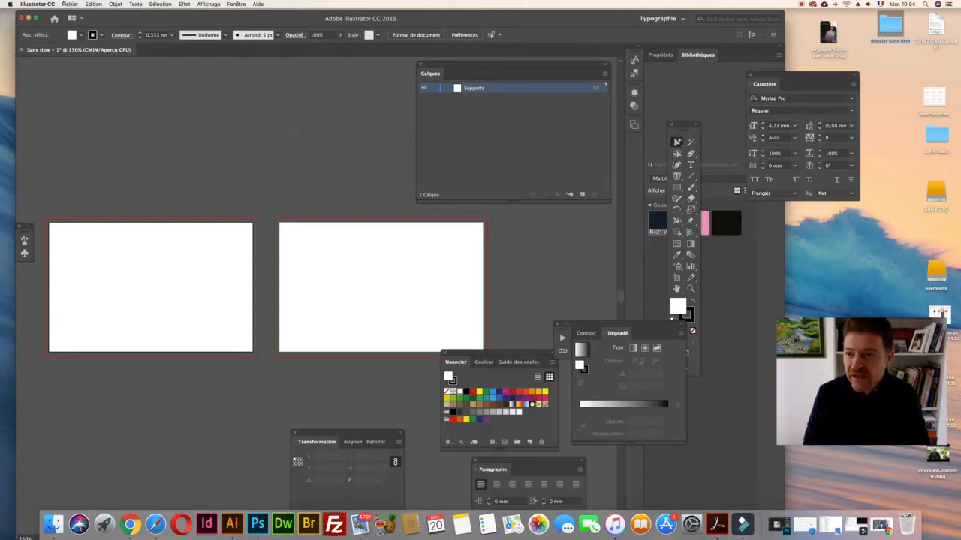
# Import BV AUTOMATIC R.jpeg from the supports folder in the desktop's BV AUTOMATIC business card folder and place it over the artboards
pyautogui.click(69, 3)
pyautogui.click(83, 114)
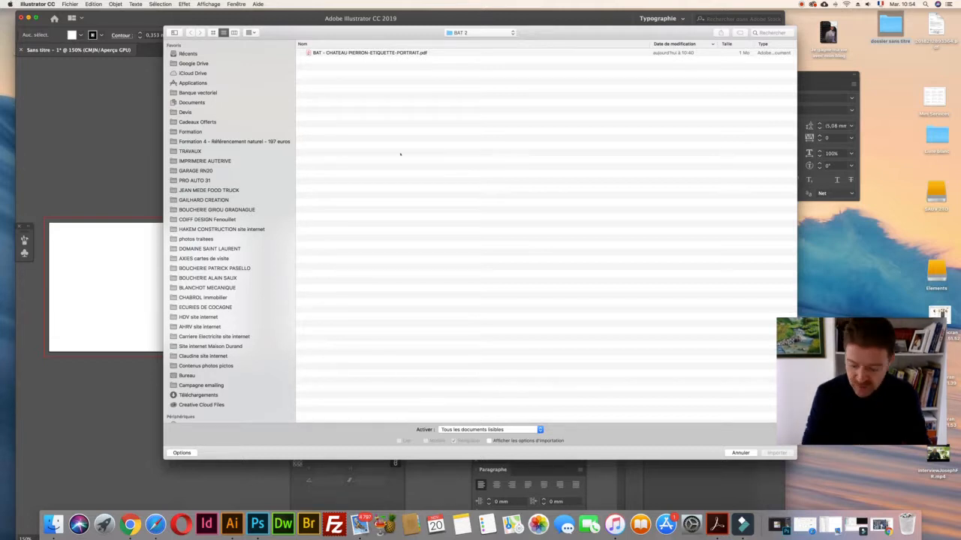
pyautogui.press('super+shift+d')
pyautogui.doubleClick(331, 53)
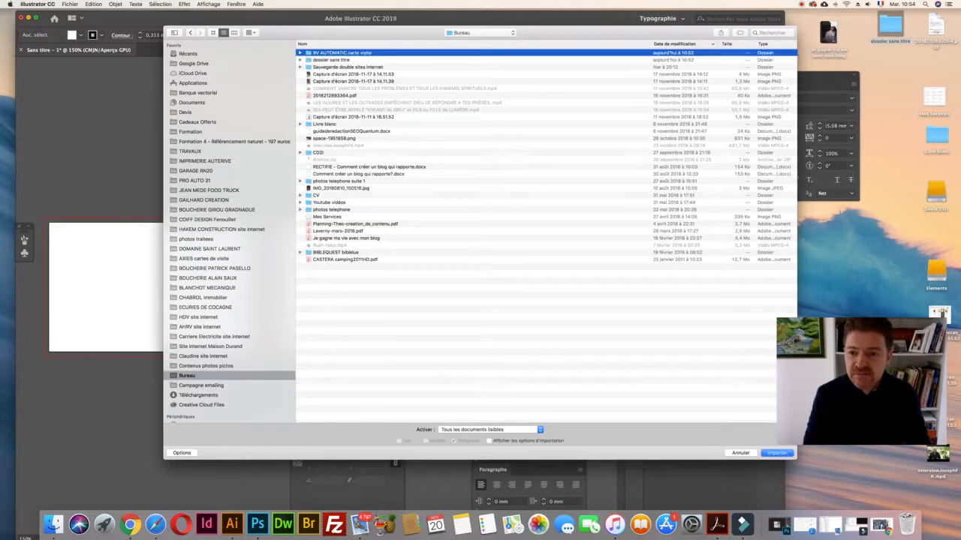
pyautogui.click(300, 53)
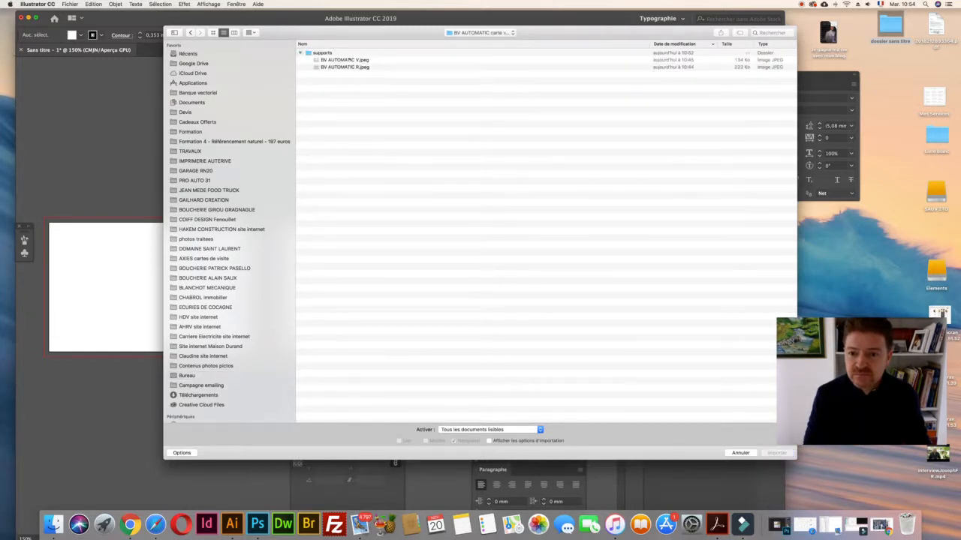
pyautogui.click(349, 67)
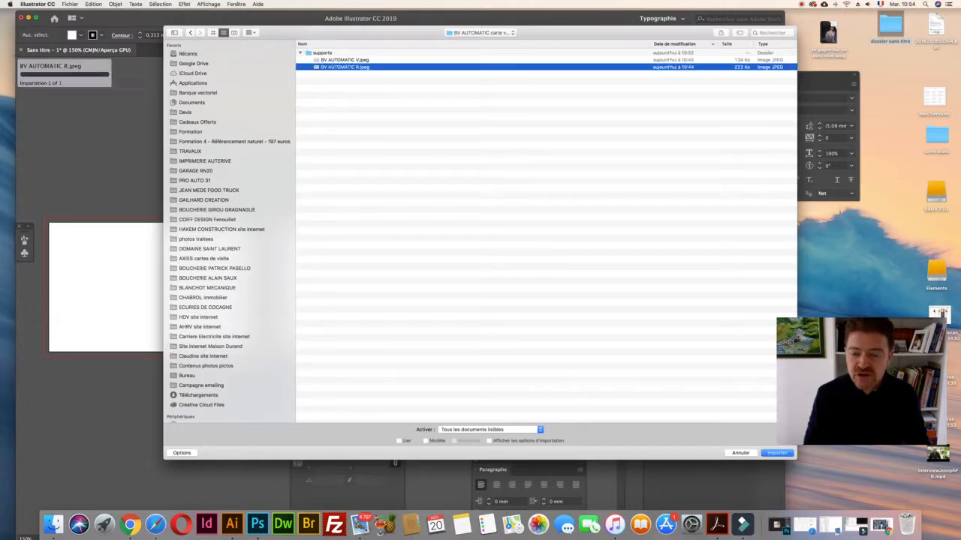
pyautogui.press('Return')
pyautogui.click(119, 240)
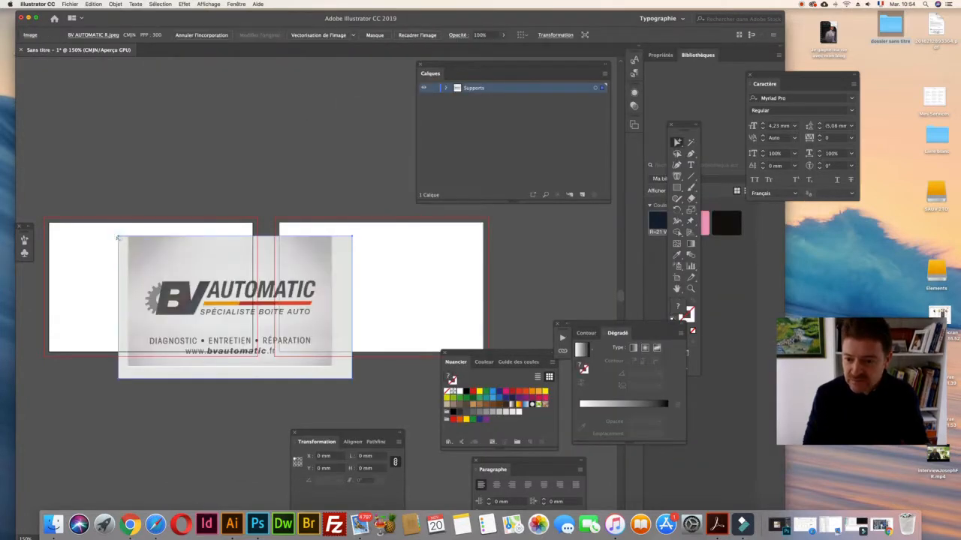
# Align the scanned logo side with the first artboard, at about X -4.1 mm and Y 0 mm, and deselect it
pyautogui.moveTo(204, 345); pyautogui.dragTo(126, 344)
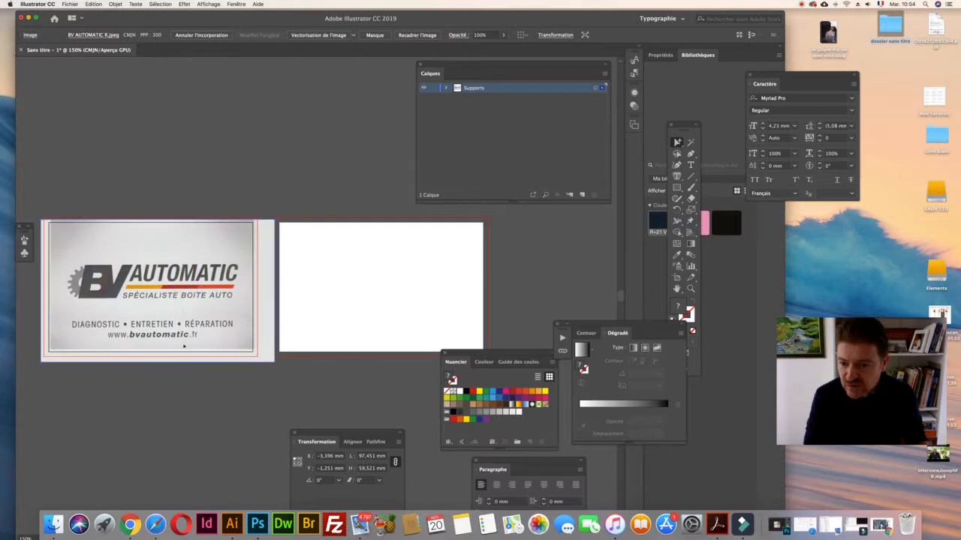
pyautogui.press('Right')
pyautogui.press('Right')
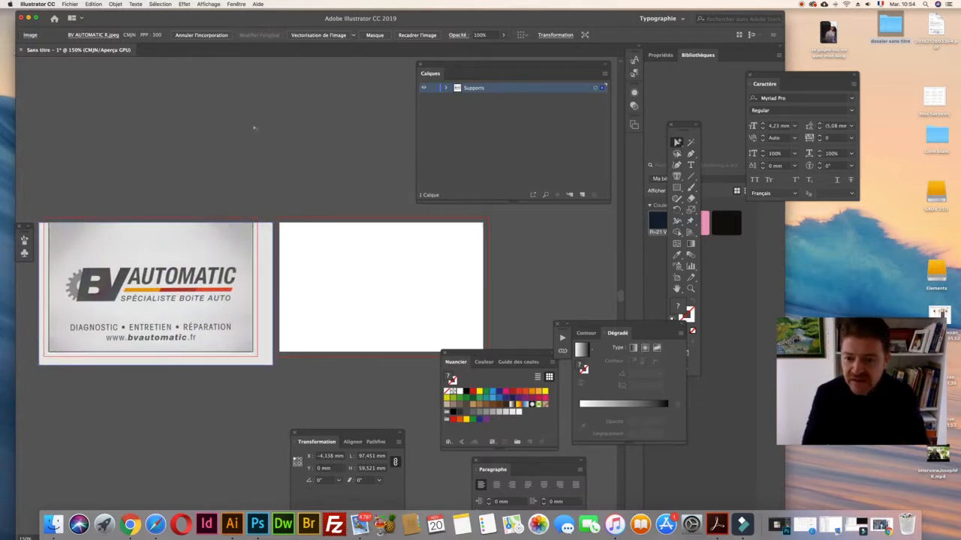
pyautogui.click(254, 126)
# Import BV AUTOMATIC V.jpeg from the supports folder and place it on the second artboard
pyautogui.click(70, 4)
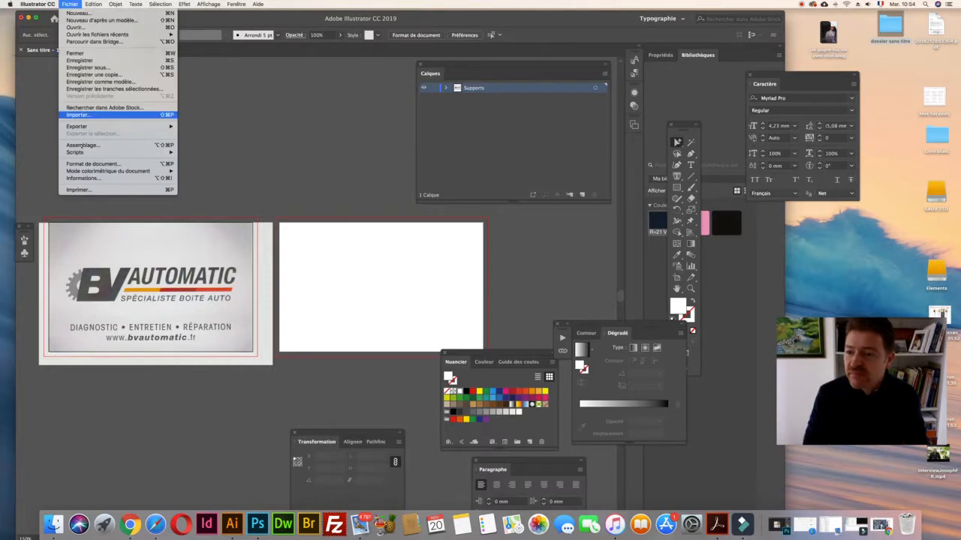
pyautogui.click(78, 115)
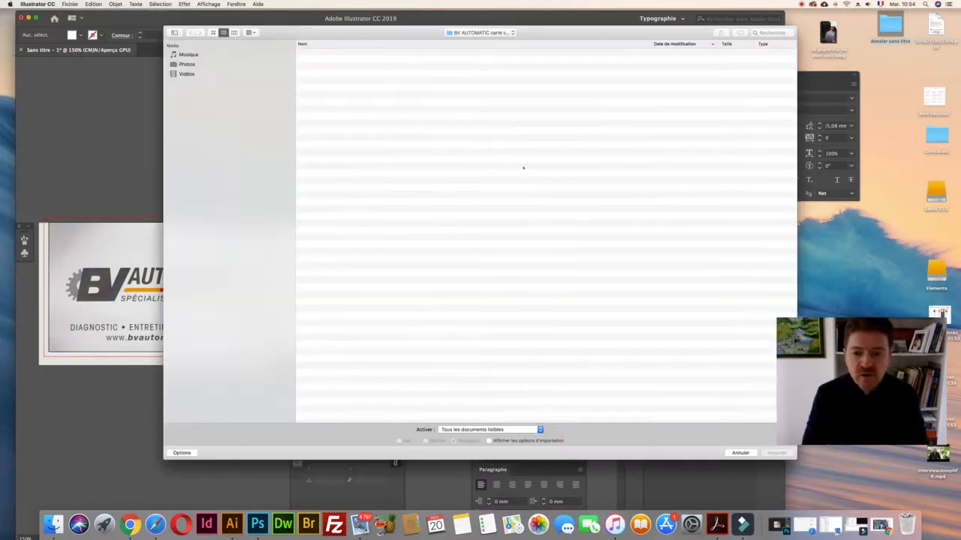
pyautogui.doubleClick(343, 61)
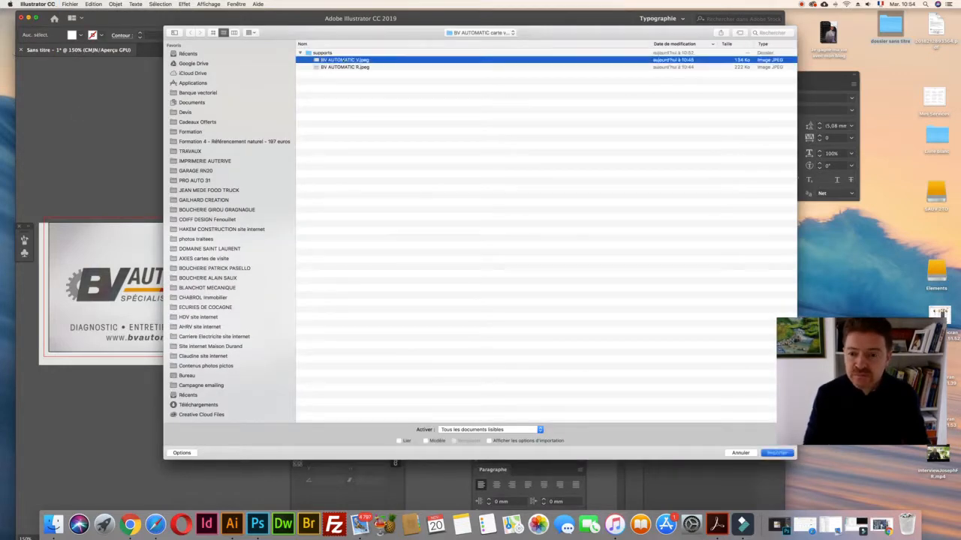
pyautogui.click(290, 254)
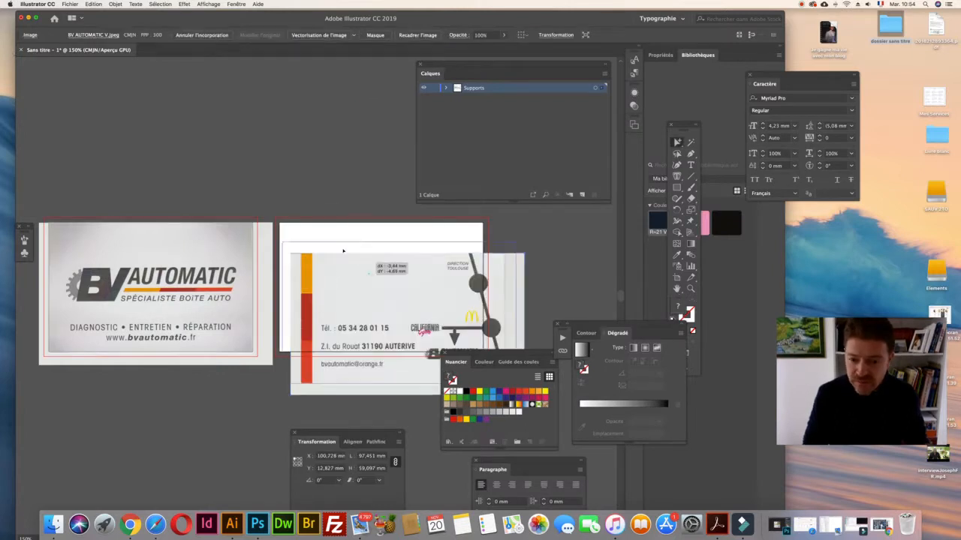
# Align the scanned contact side with the second artboard, at about X 91.8 mm and Y -0.1 mm
pyautogui.moveTo(350, 274); pyautogui.dragTo(333, 244)
pyautogui.press('Left')
pyautogui.press('Left')
pyautogui.press('Right')
pyautogui.press('Right')
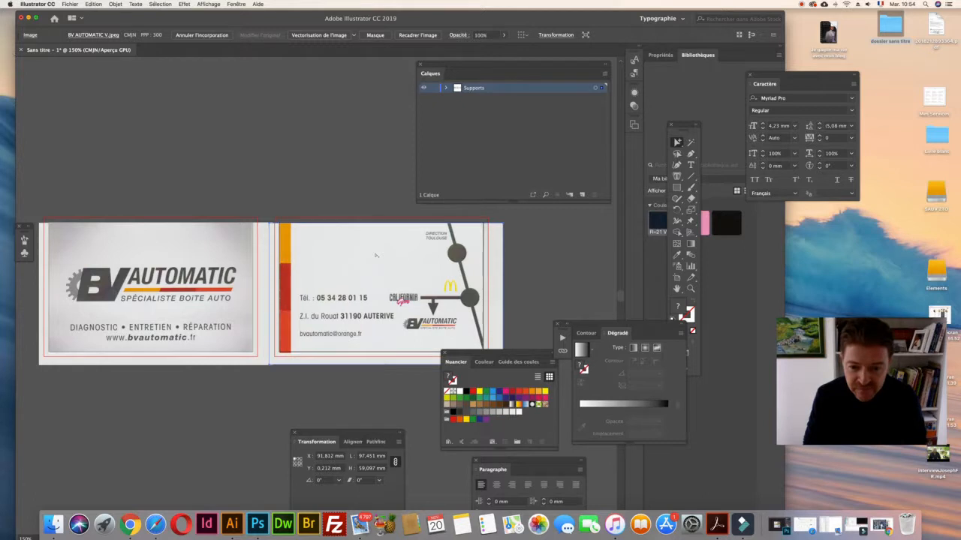
pyautogui.press('Up')
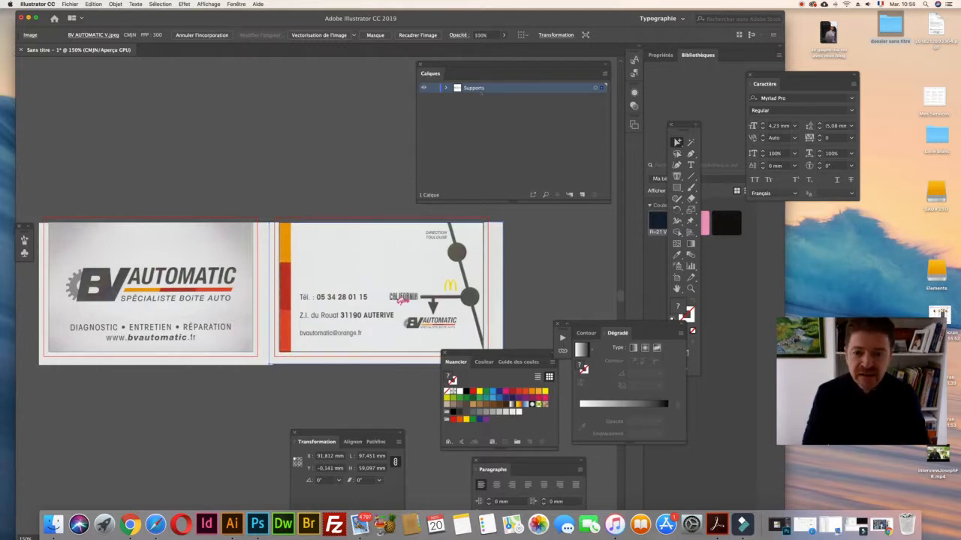
pyautogui.doubleClick(472, 88)
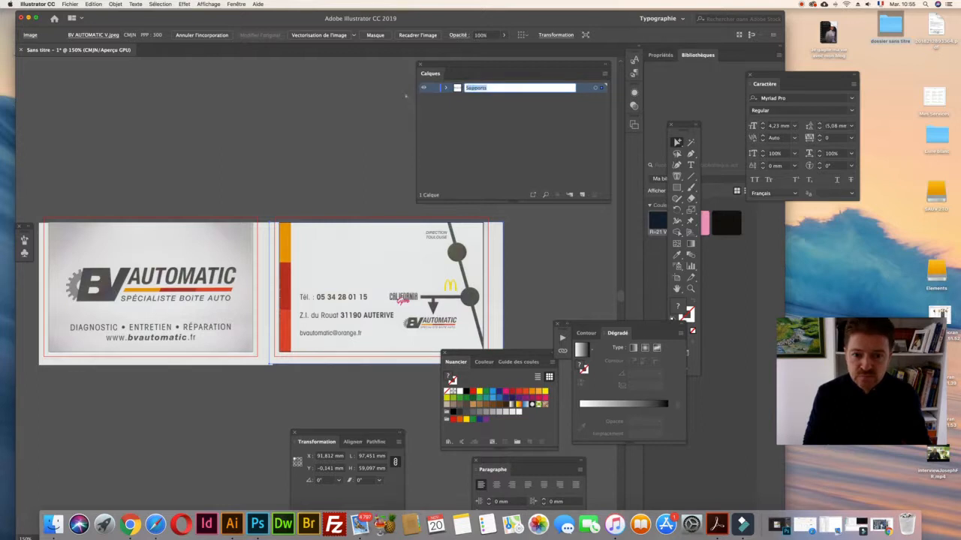
pyautogui.doubleClick(456, 87)
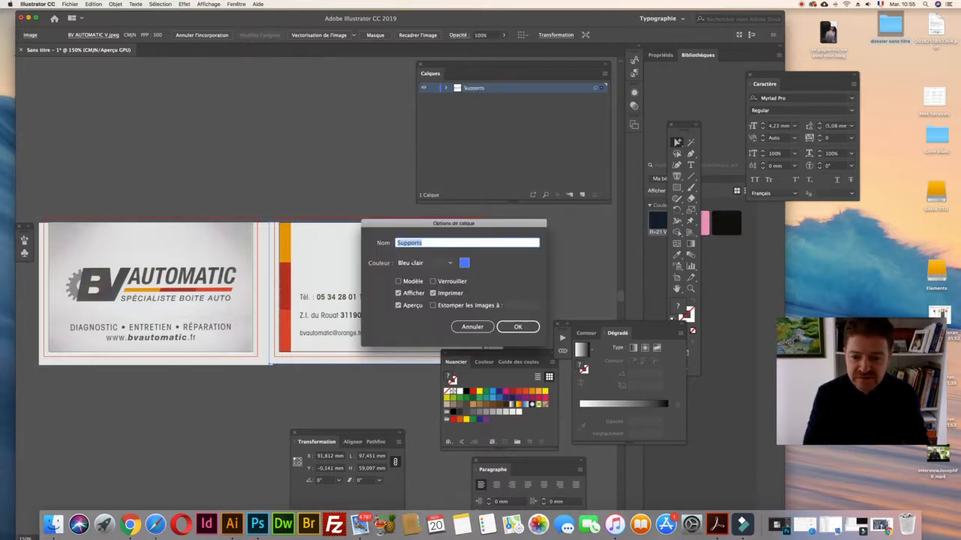
pyautogui.click(517, 327)
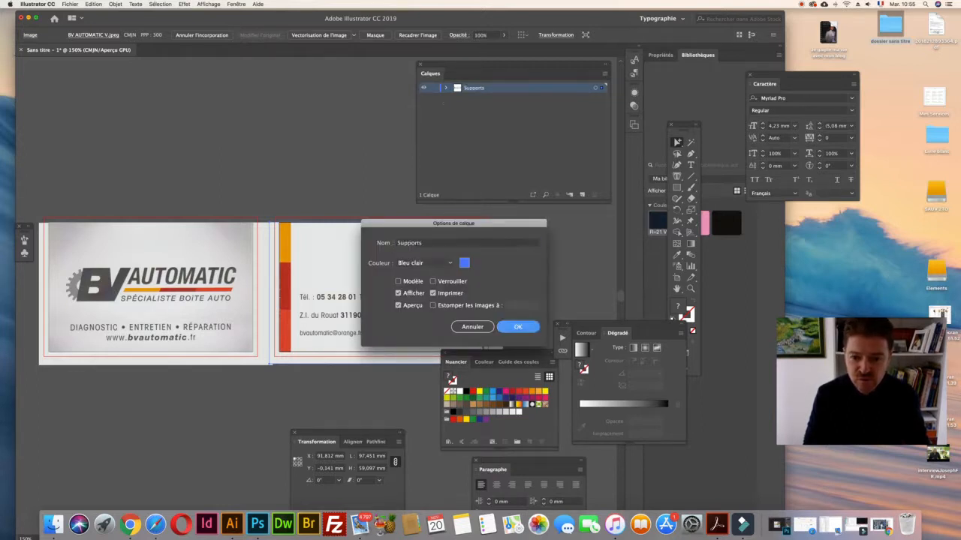
pyautogui.click(424, 88)
pyautogui.click(424, 89)
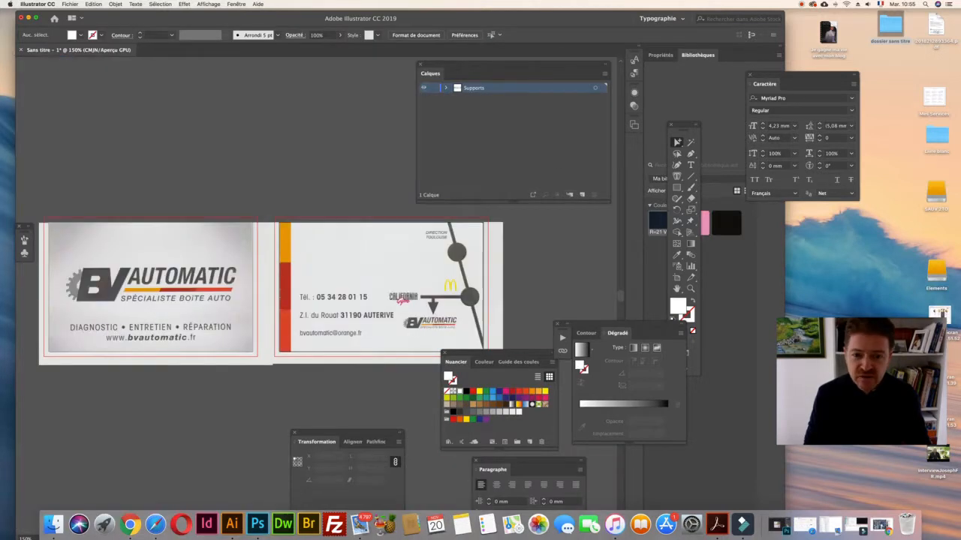
# Add a new layer named Création above the Supports layer and slightly narrow the Calques panel
pyautogui.click(582, 194)
pyautogui.doubleClick(473, 88)
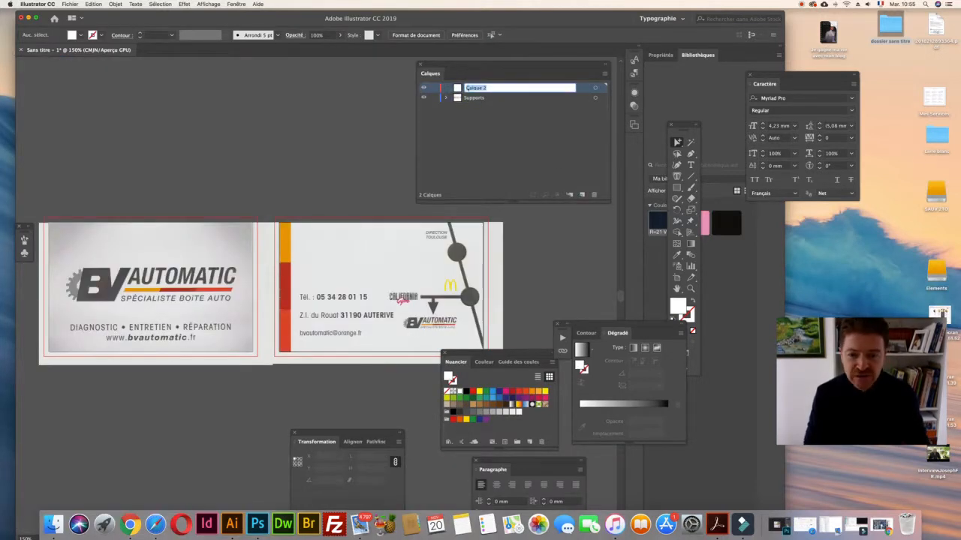
pyautogui.write('Création')
pyautogui.press('Return')
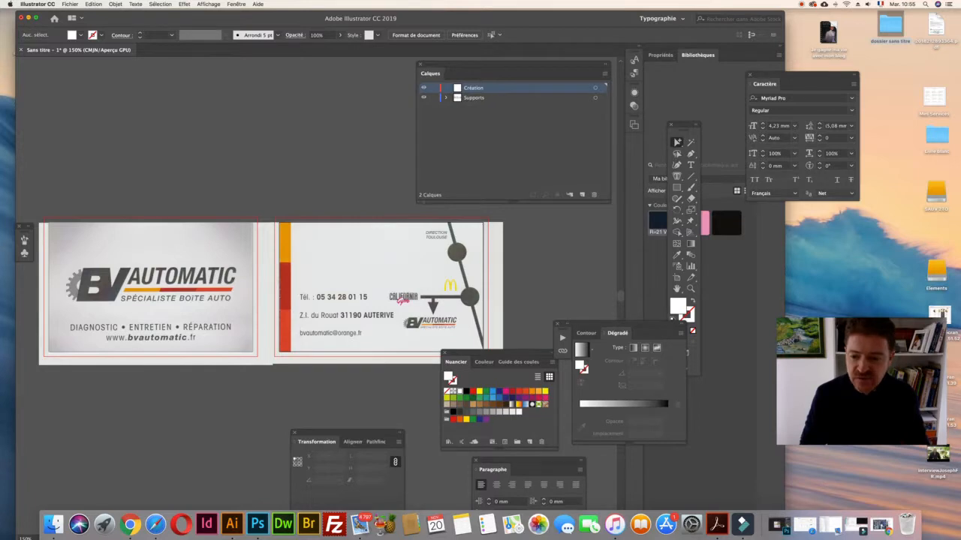
pyautogui.moveTo(418, 202); pyautogui.dragTo(426, 205)
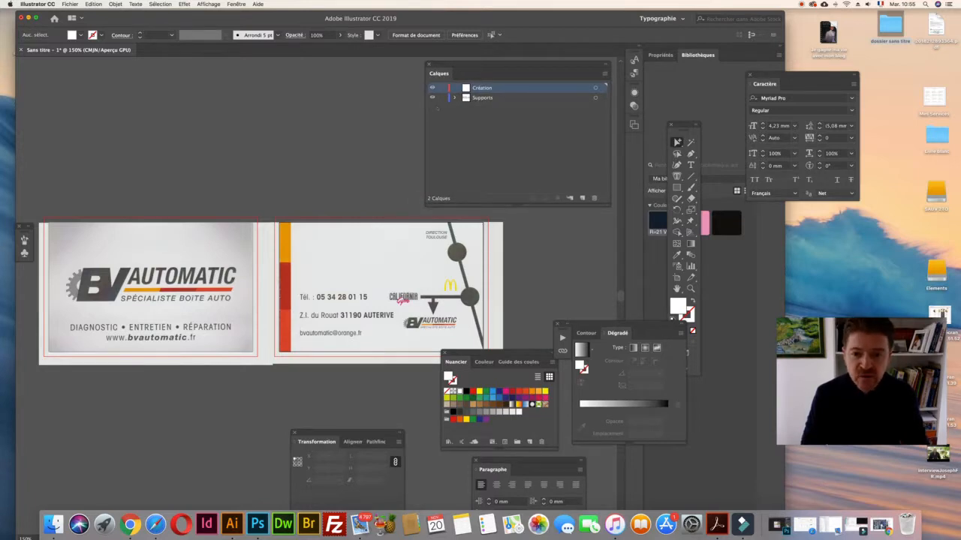
# Reduce the opacity of both scanned images to 59% and lock the Supports layer
pyautogui.click(431, 98)
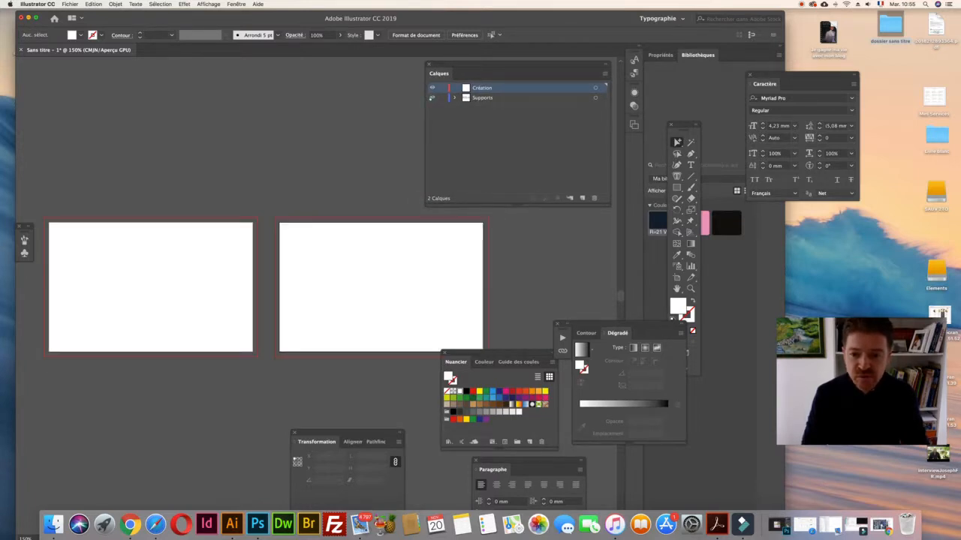
pyautogui.click(432, 98)
pyautogui.press('super+a')
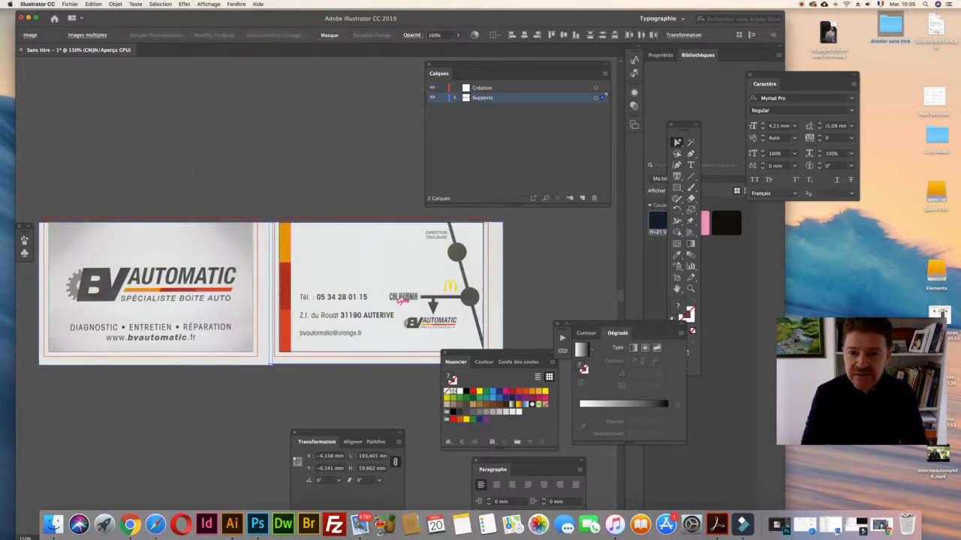
pyautogui.click(457, 34)
pyautogui.moveTo(456, 46)
pyautogui.mouseDown()
pyautogui.moveTo(428, 46)
pyautogui.moveTo(438, 46)
pyautogui.mouseUp()
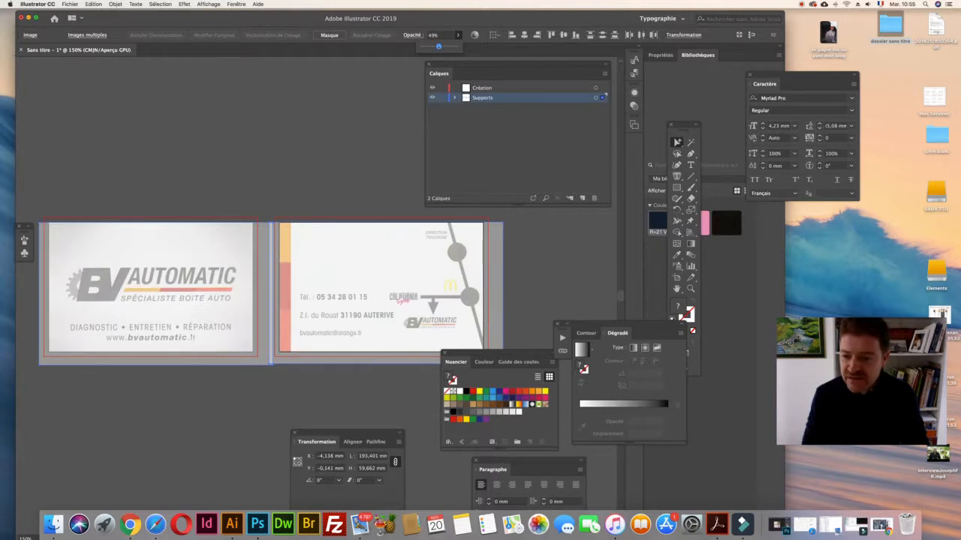
pyautogui.moveTo(438, 45)
pyautogui.mouseDown()
pyautogui.moveTo(455, 46)
pyautogui.moveTo(441, 46)
pyautogui.mouseUp()
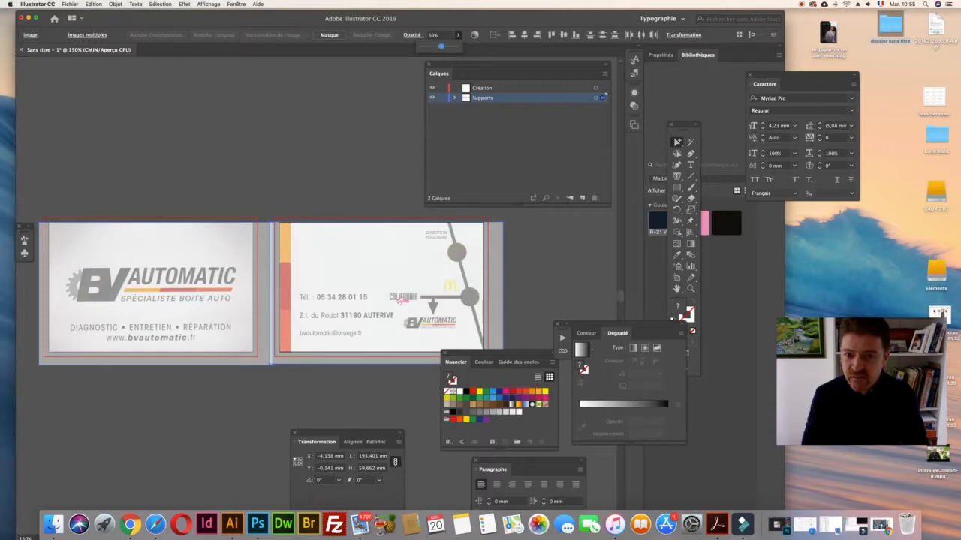
pyautogui.click(326, 111)
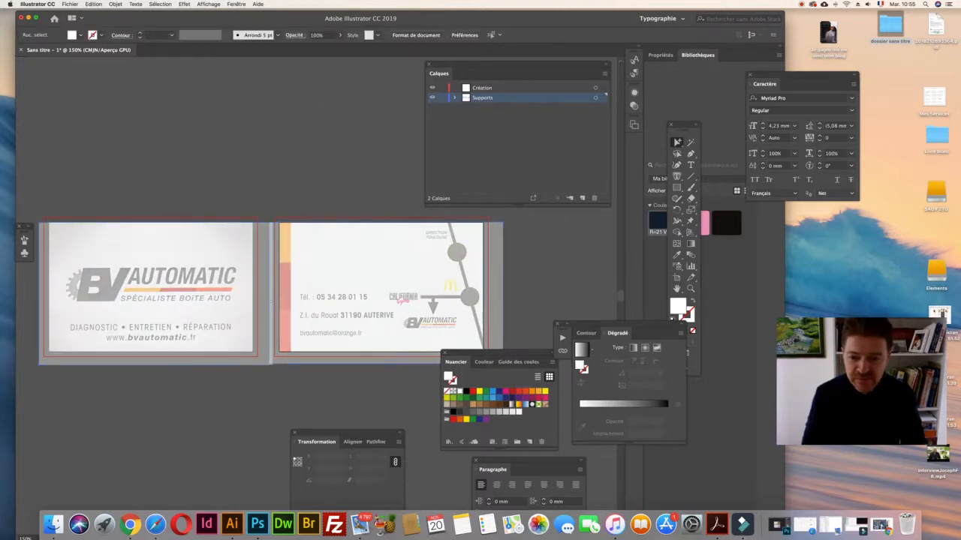
pyautogui.click(441, 97)
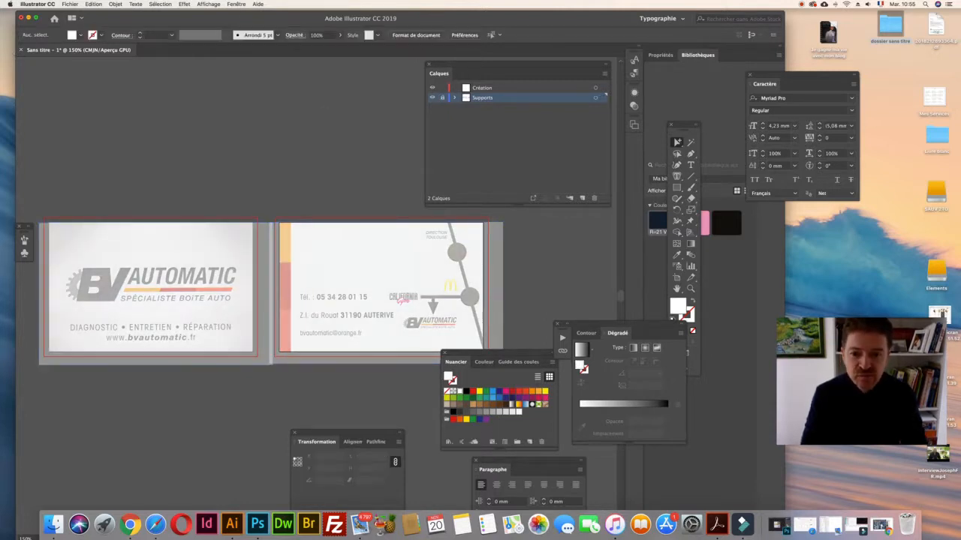
# Make the Création layer active and collapse the docked panels to free space around the logo side of the card
pyautogui.click(566, 87)
pyautogui.press('z')
pyautogui.click(192, 255)
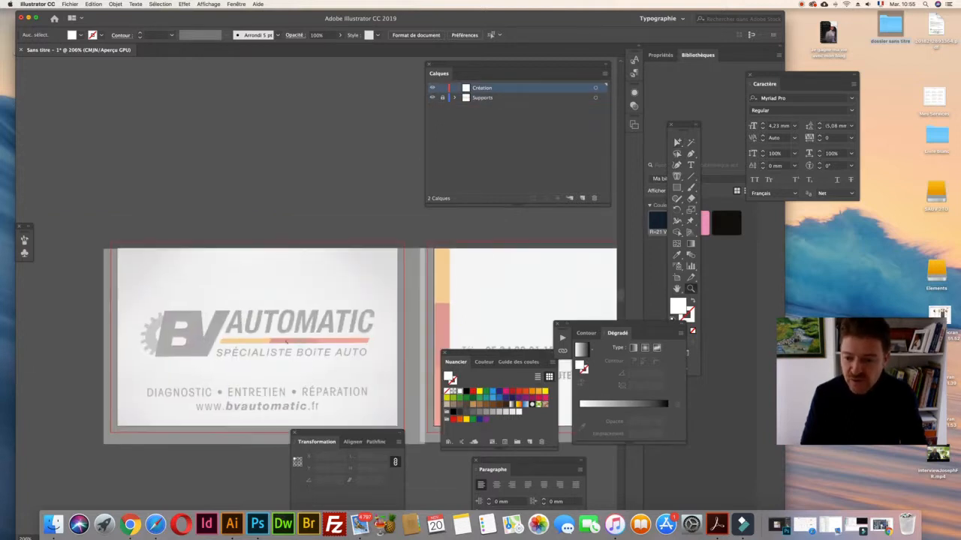
pyautogui.click(241, 342)
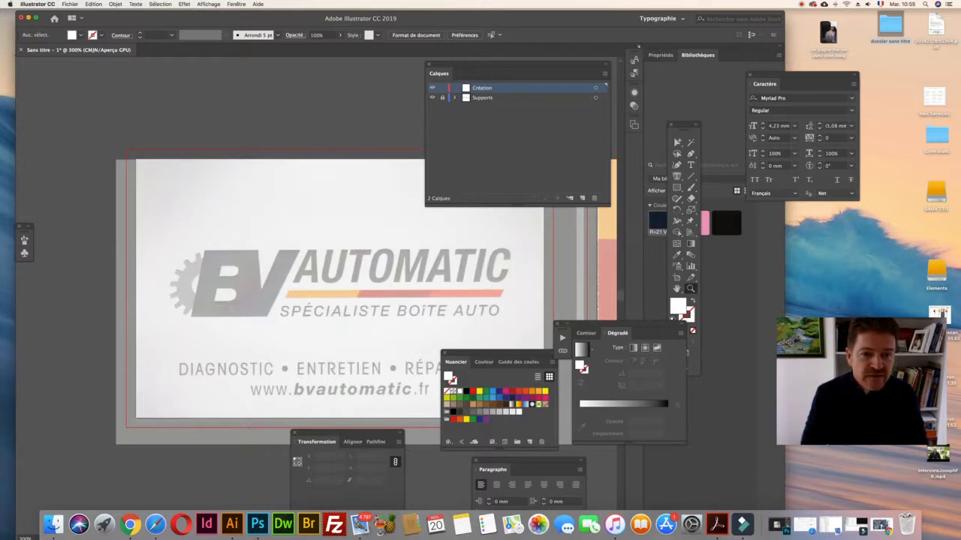
pyautogui.click(640, 47)
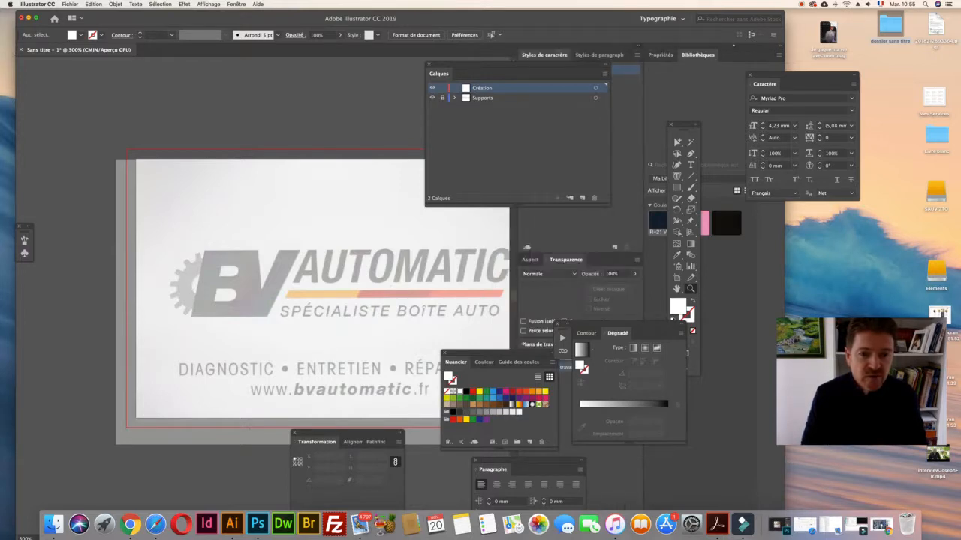
pyautogui.click(638, 46)
pyautogui.click(778, 46)
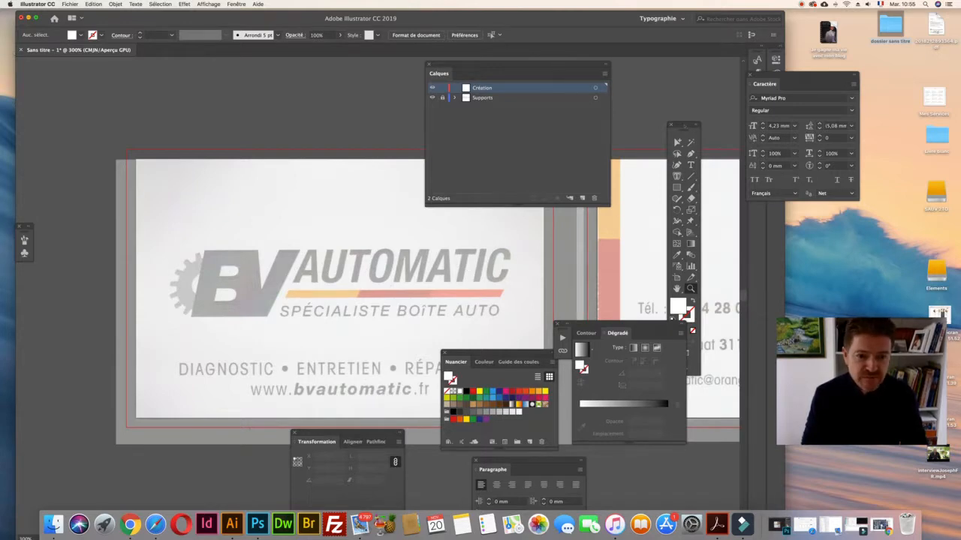
# Clear the artwork by moving the tools, Nuancier and Transformation panels aside and closing the Paragraphe panel
pyautogui.moveTo(683, 125); pyautogui.dragTo(63, 94)
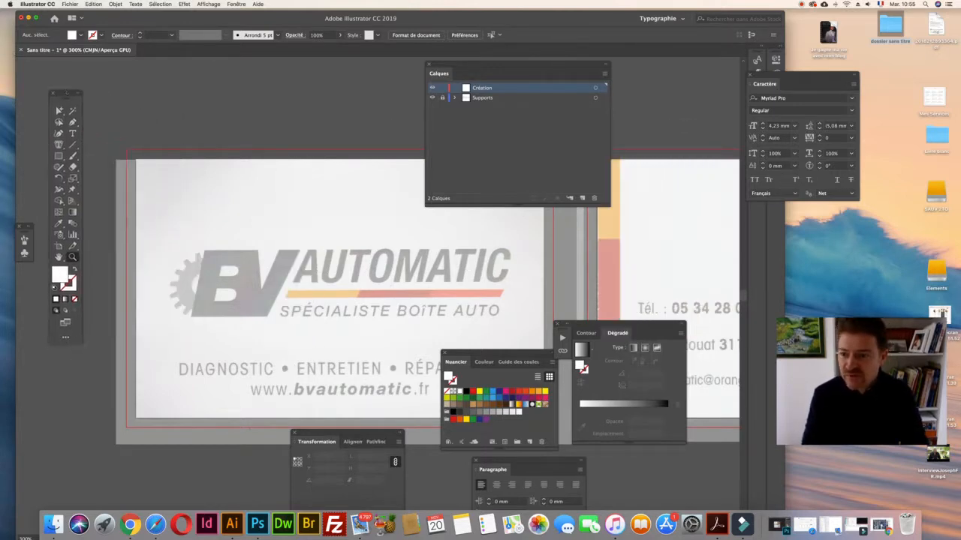
pyautogui.click(19, 226)
pyautogui.moveTo(457, 354); pyautogui.dragTo(751, 214)
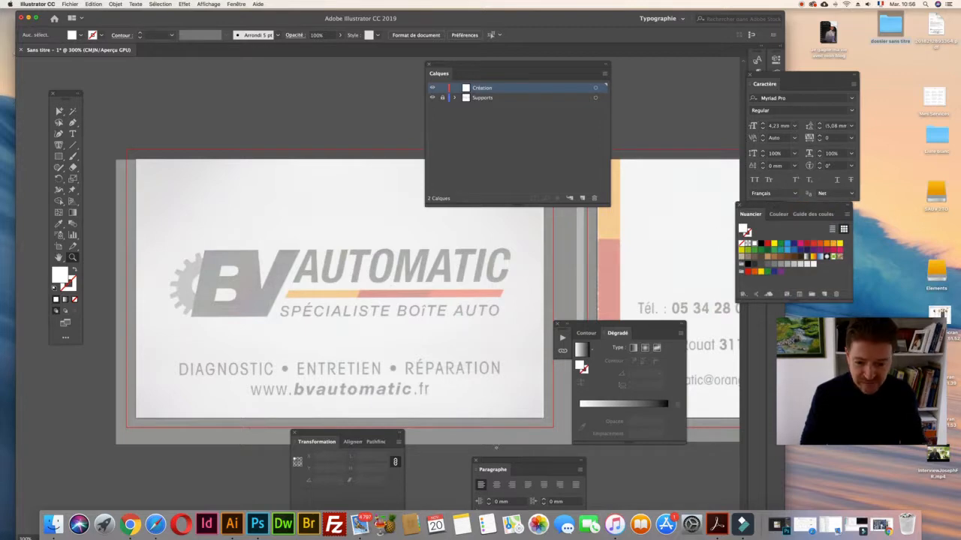
pyautogui.moveTo(496, 461); pyautogui.dragTo(463, 371)
pyautogui.click(444, 363)
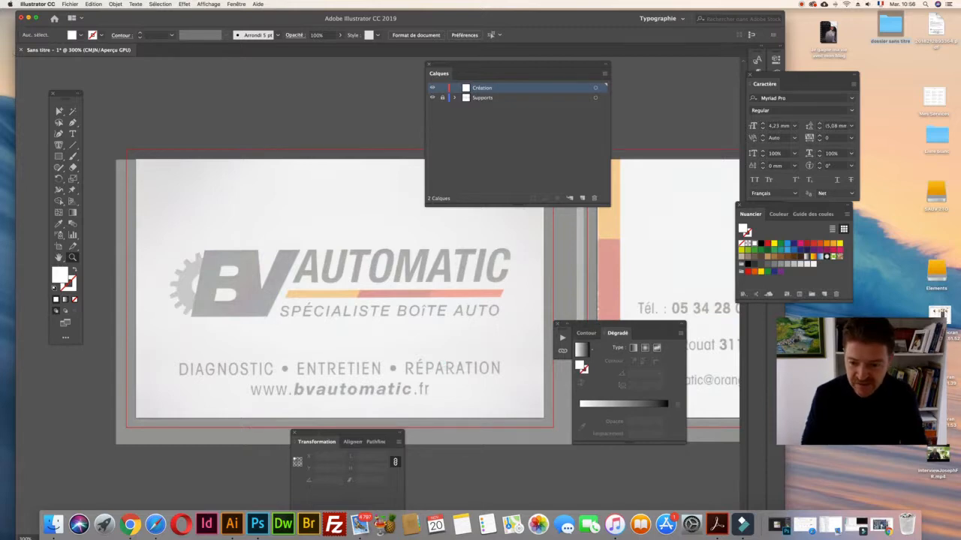
pyautogui.moveTo(345, 433); pyautogui.dragTo(54, 394)
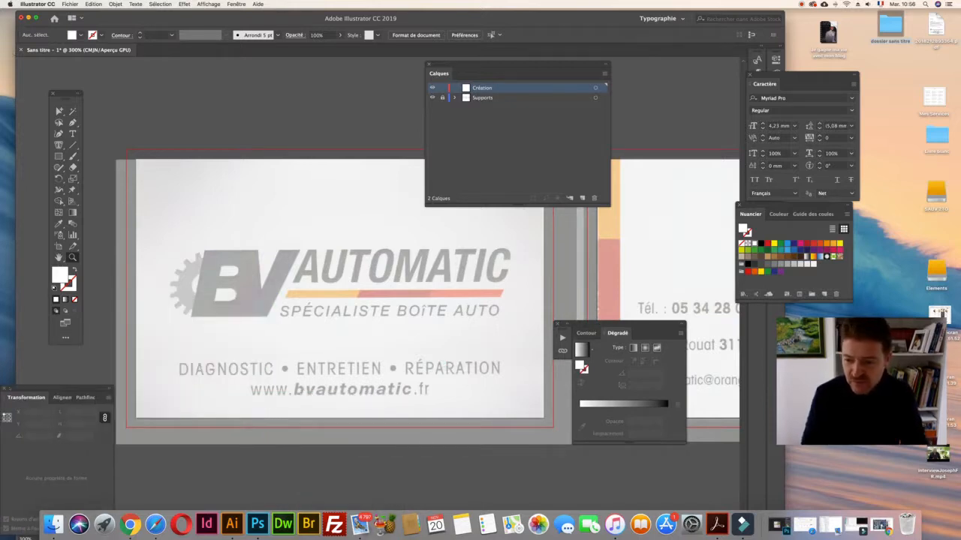
# Set the fill to none and the stroke to a magenta-red of C 11,37, M 100, J 33,33, N 3,14 for tracing the BV logo
pyautogui.click(332, 272)
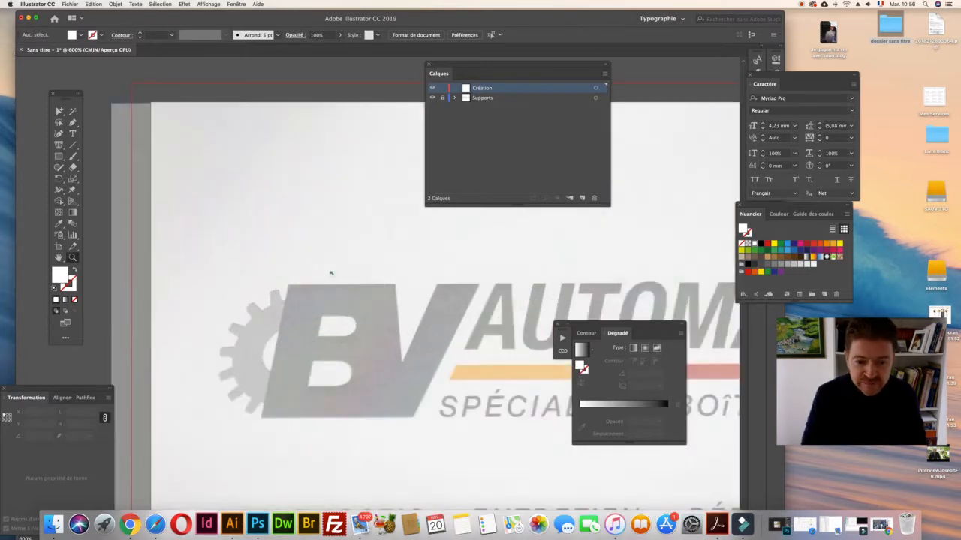
pyautogui.click(331, 272)
pyautogui.scroll(-3, 330, 272)
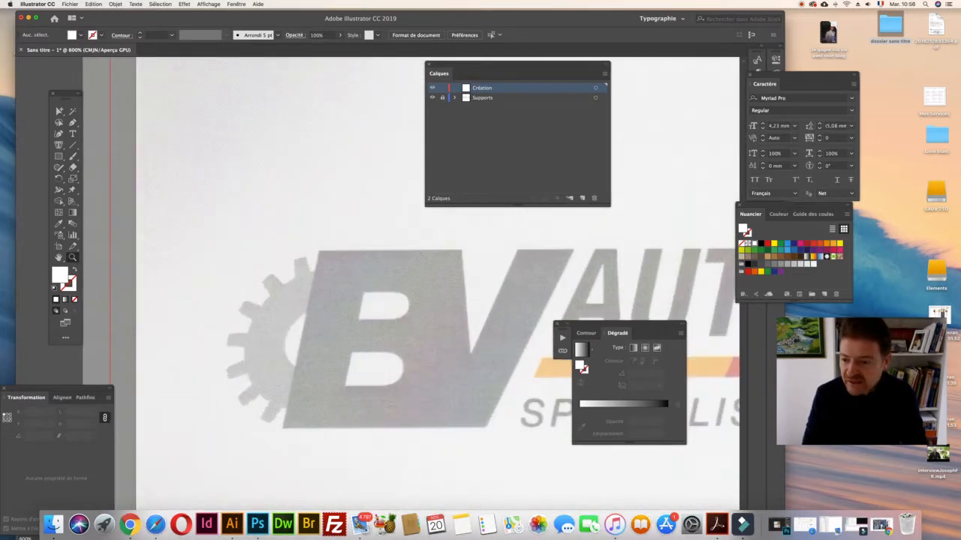
pyautogui.click(74, 300)
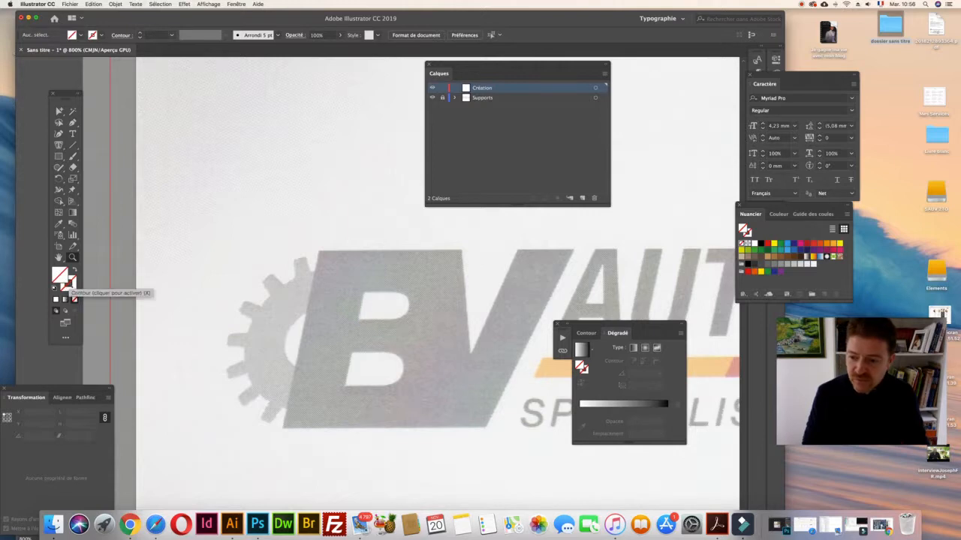
pyautogui.click(69, 283)
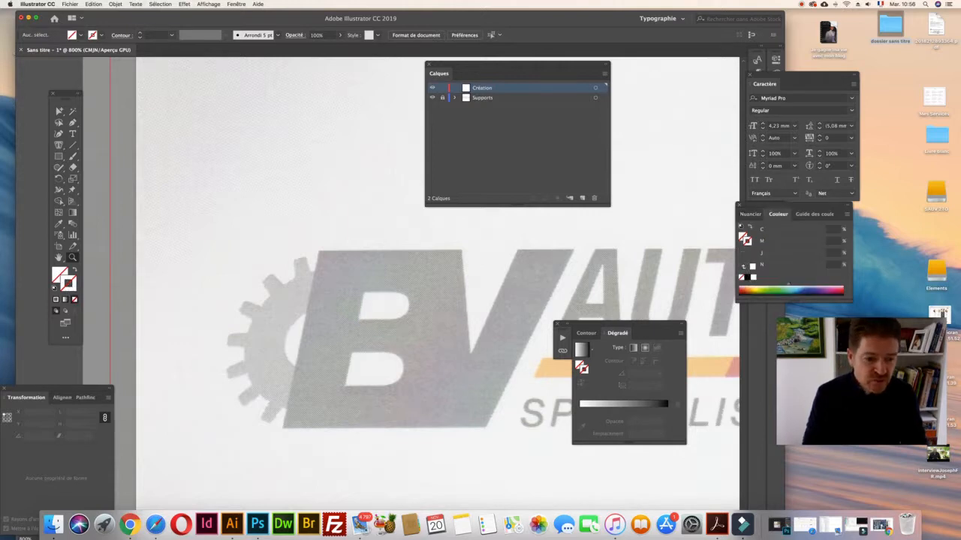
pyautogui.press('Tab')
pyautogui.press('Tab')
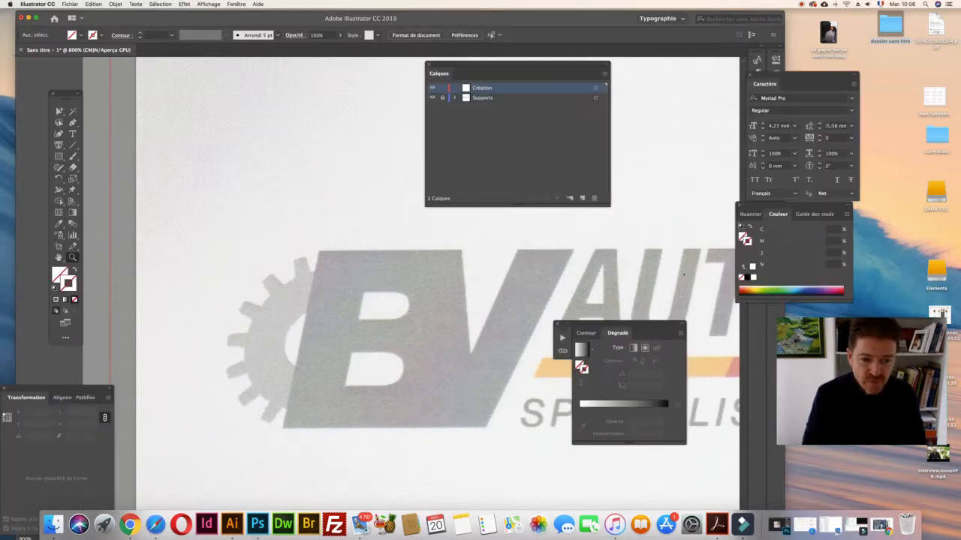
pyautogui.moveTo(777, 214); pyautogui.dragTo(251, 115)
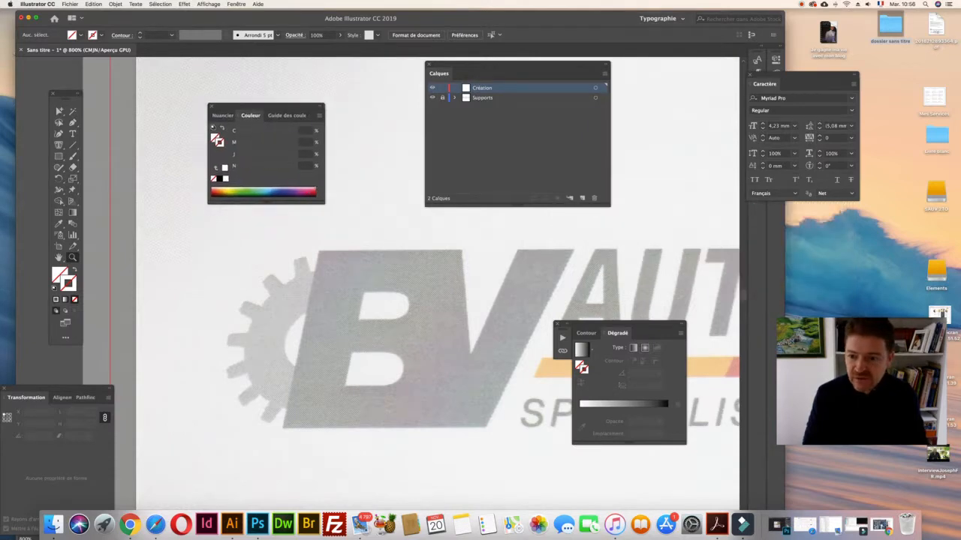
pyautogui.click(297, 189)
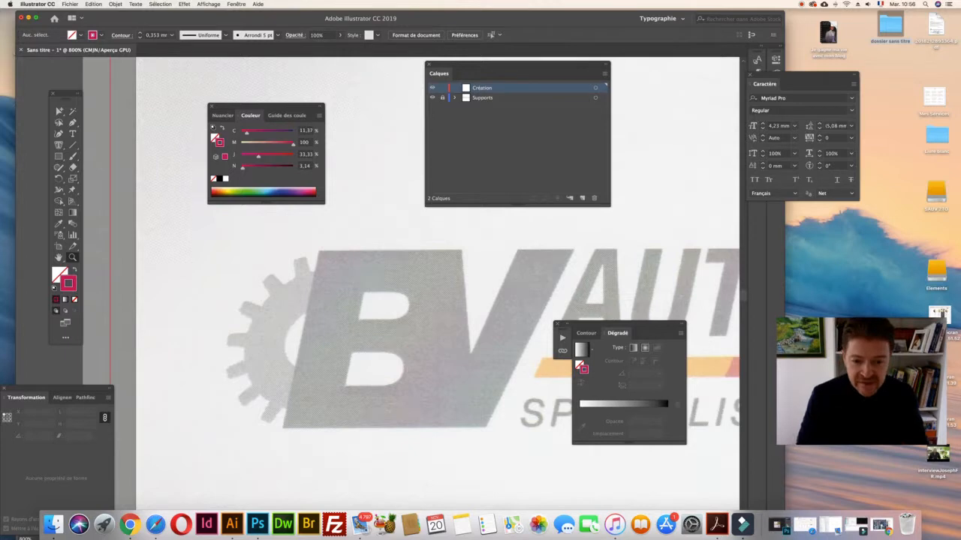
# Set the stroke weight to 0,1 mm
pyautogui.click(587, 332)
pyautogui.click(644, 347)
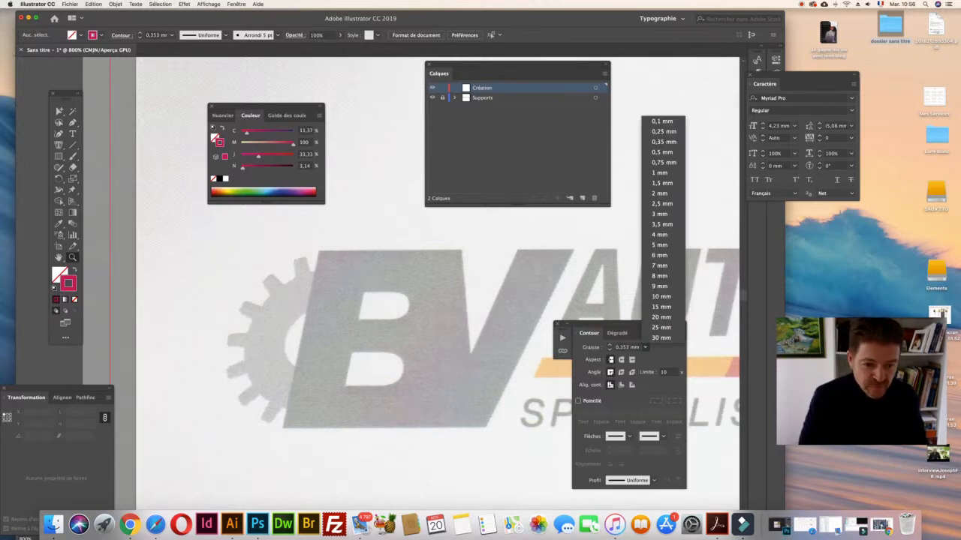
pyautogui.click(655, 121)
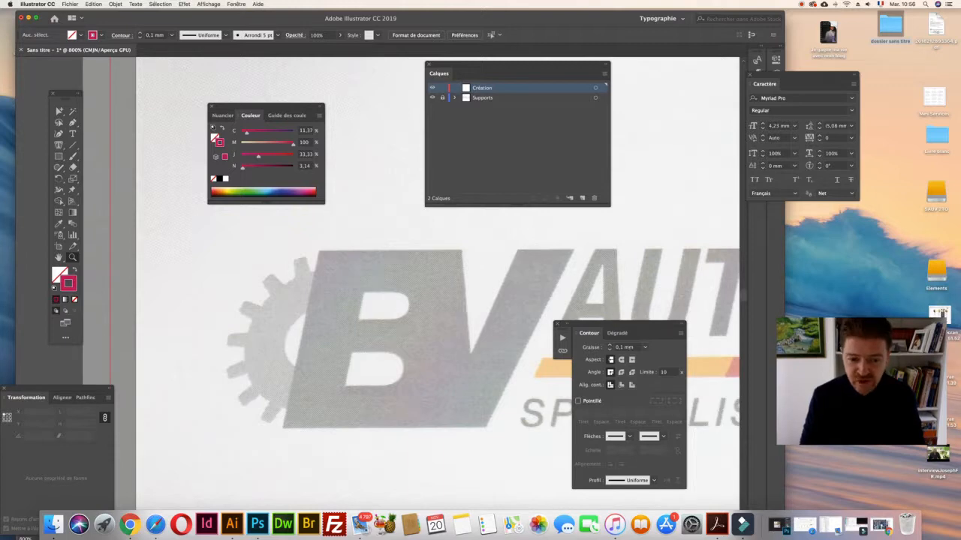
# Trace the straight-edged outer outline of the joined BV letters with the Pen tool as one closed path
pyautogui.click(60, 111)
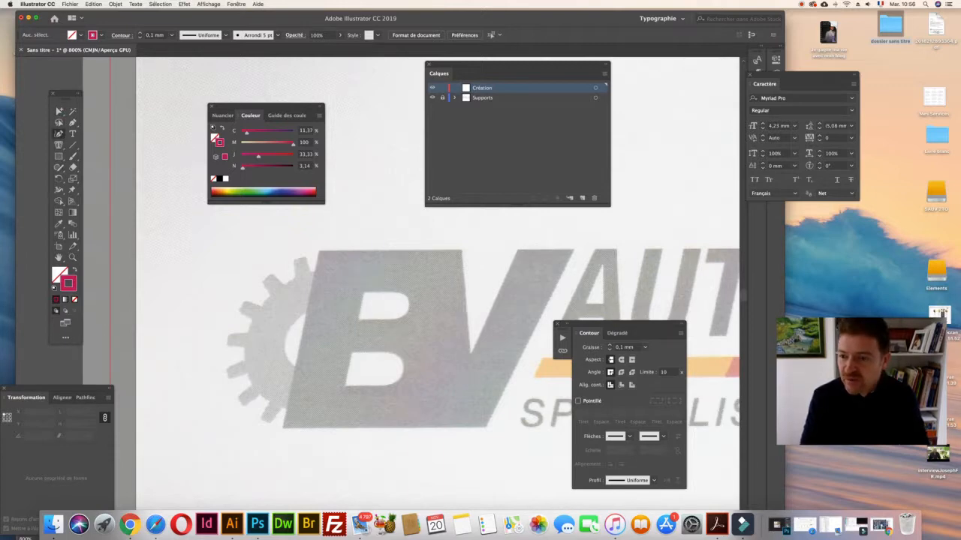
pyautogui.click(57, 135)
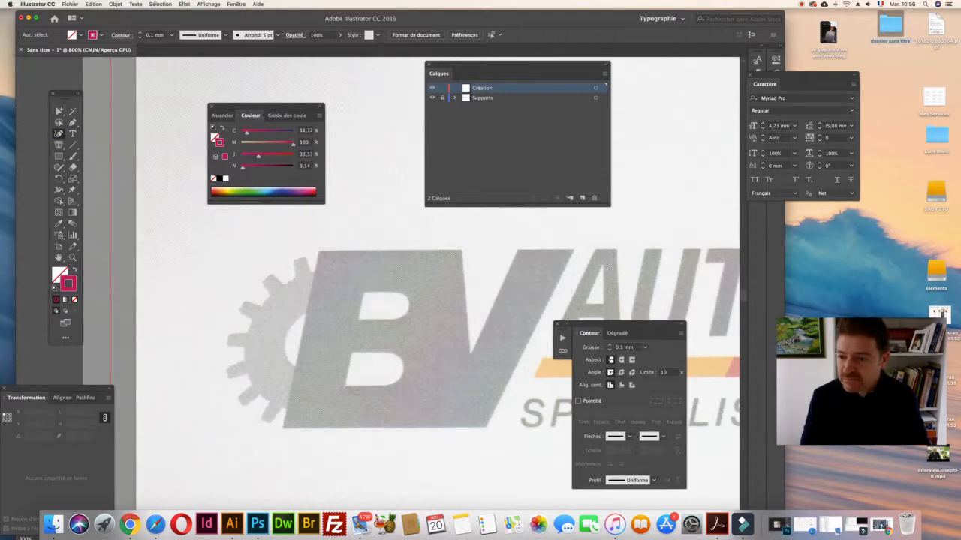
pyautogui.click(72, 122)
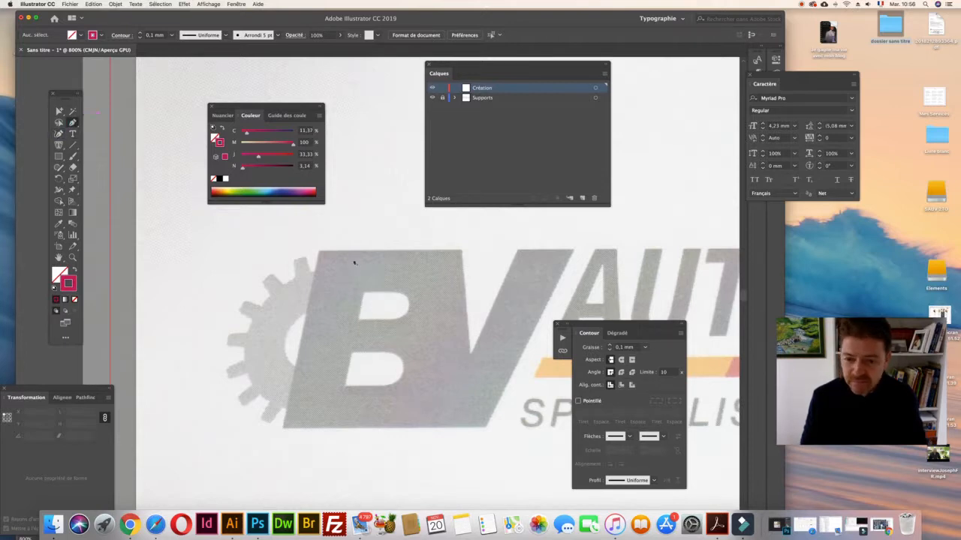
pyautogui.click(319, 253)
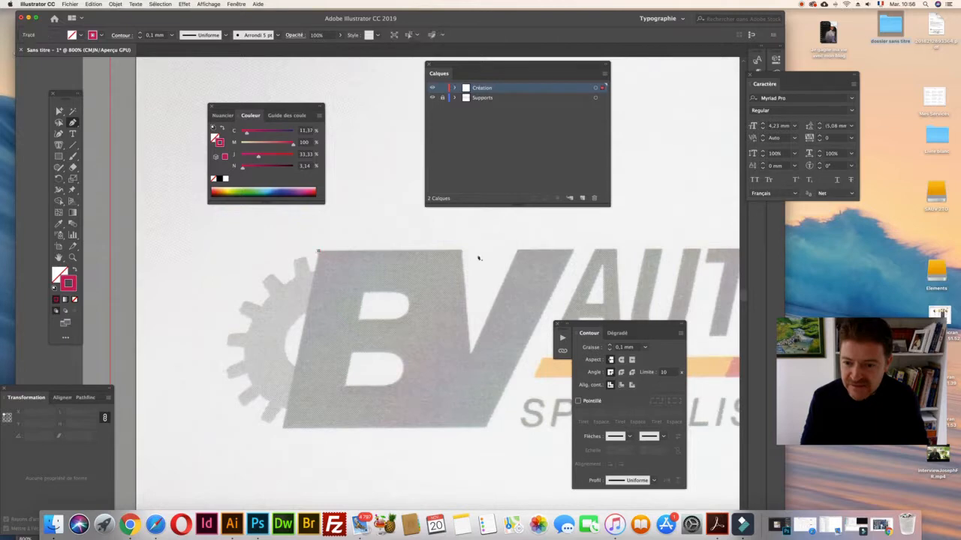
pyautogui.click(462, 252)
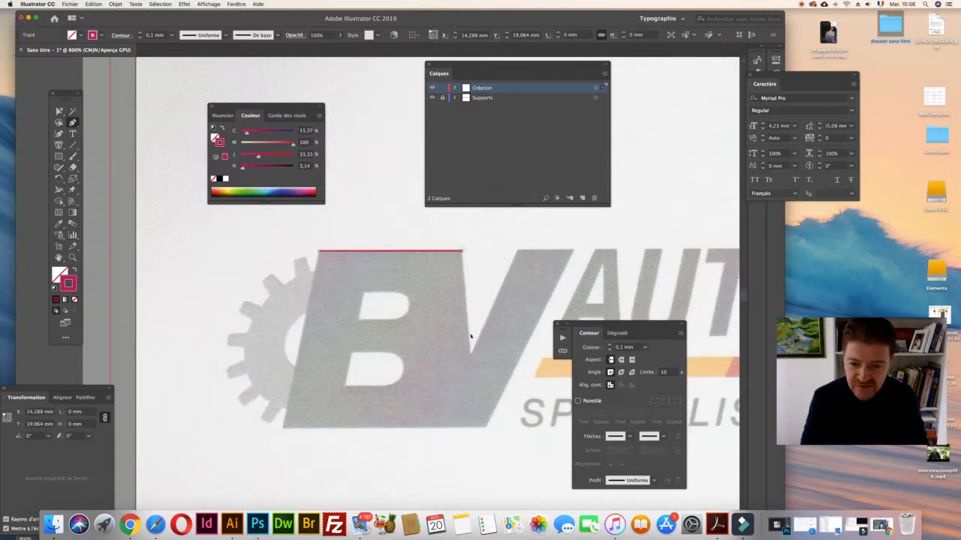
pyautogui.click(471, 352)
pyautogui.click(516, 250)
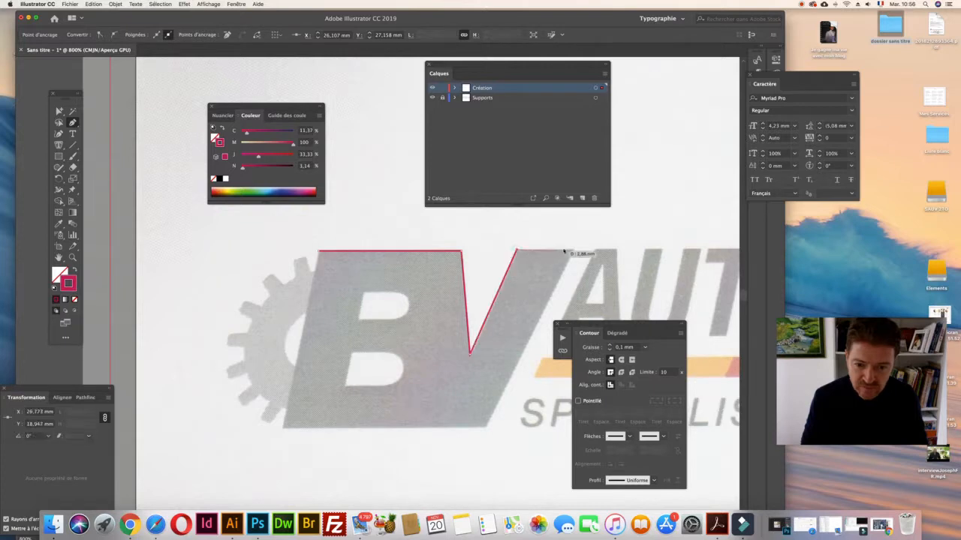
pyautogui.click(575, 250)
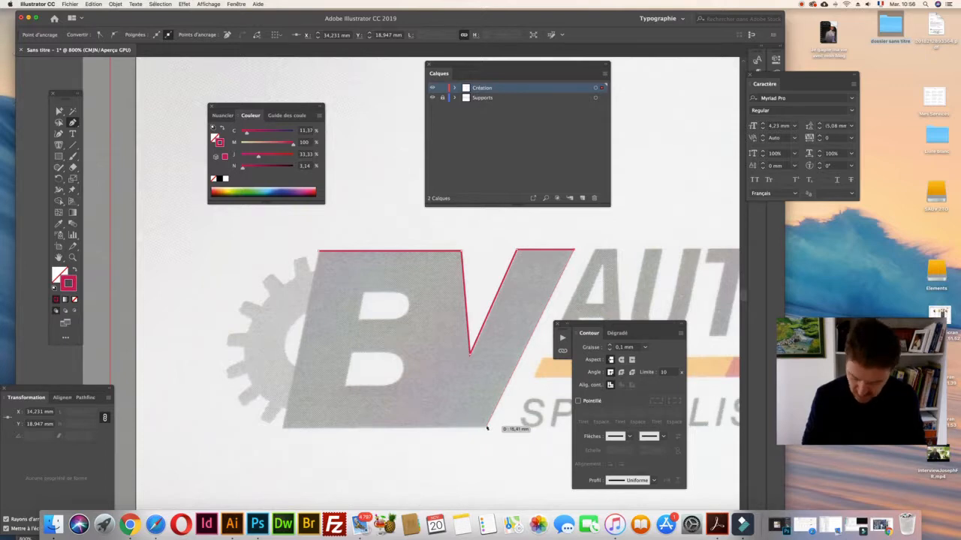
pyautogui.click(486, 428)
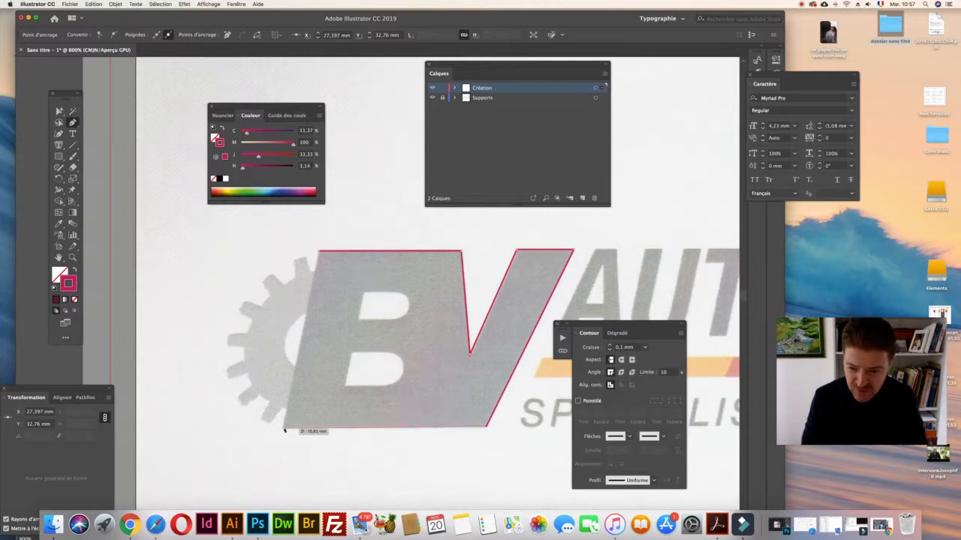
pyautogui.click(283, 428)
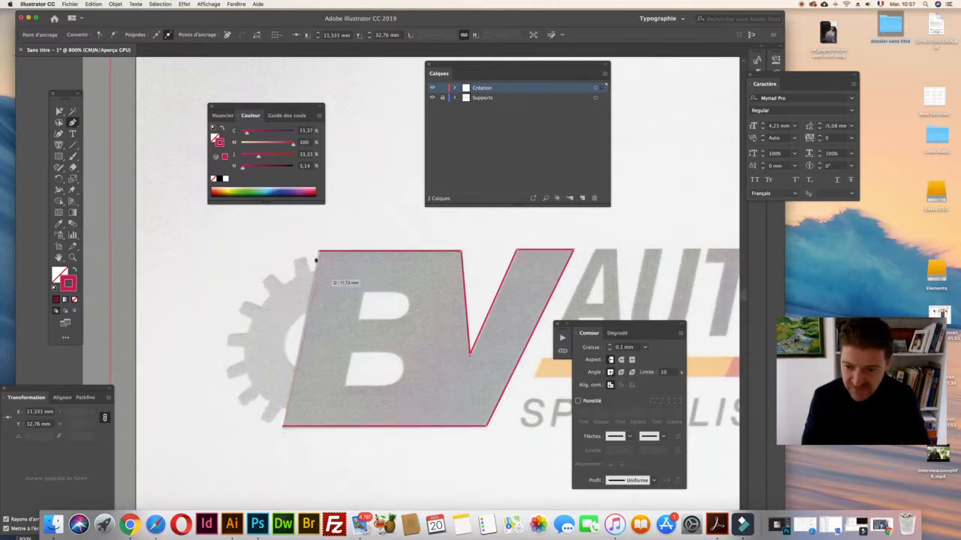
pyautogui.click(317, 252)
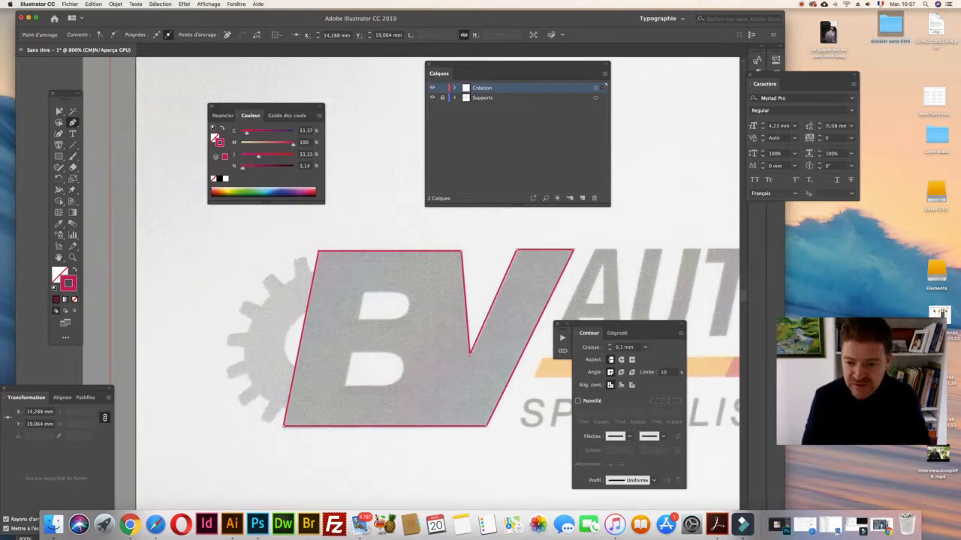
# Start tracing the B's upper counter with the Pen tool: the straight top edge and a curve to the middle of its rounded end
pyautogui.press('super+plus')
pyautogui.scroll(-3, 361, 293)
pyautogui.hscroll(4, 360, 293)
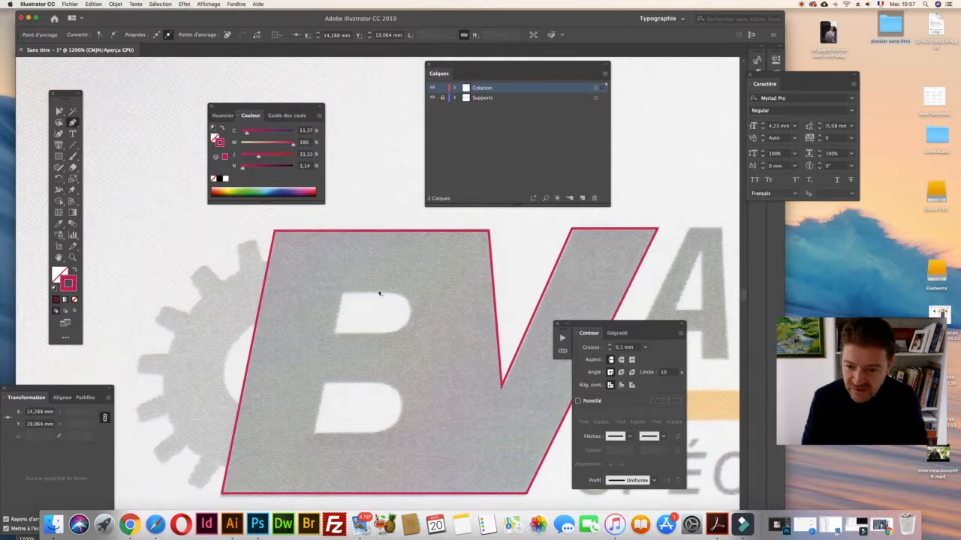
pyautogui.click(343, 292)
pyautogui.click(388, 292)
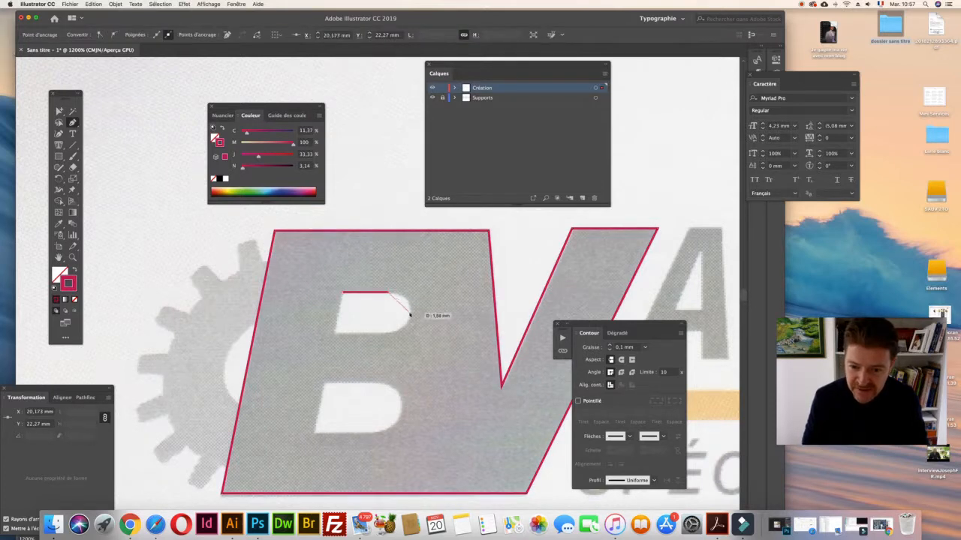
pyautogui.moveTo(409, 313); pyautogui.dragTo(408, 333)
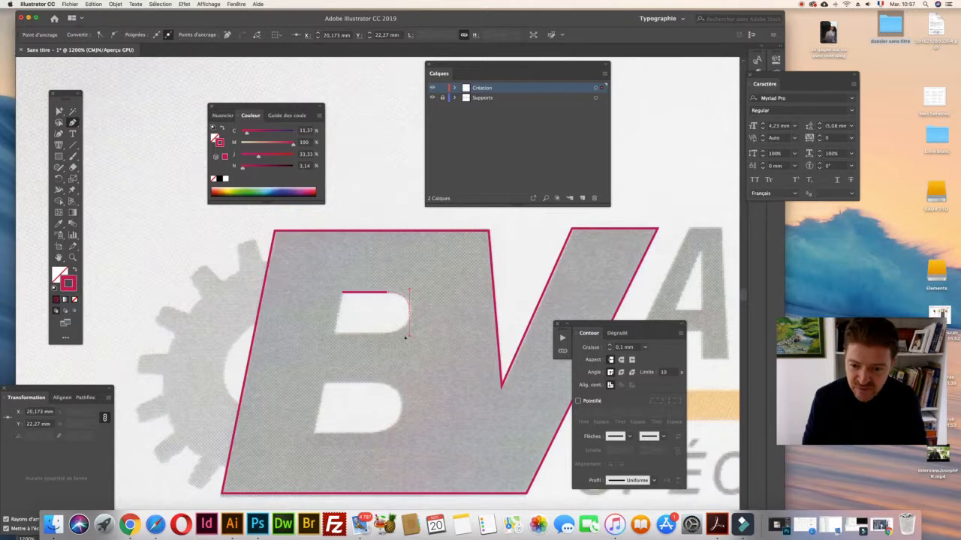
pyautogui.click(391, 292)
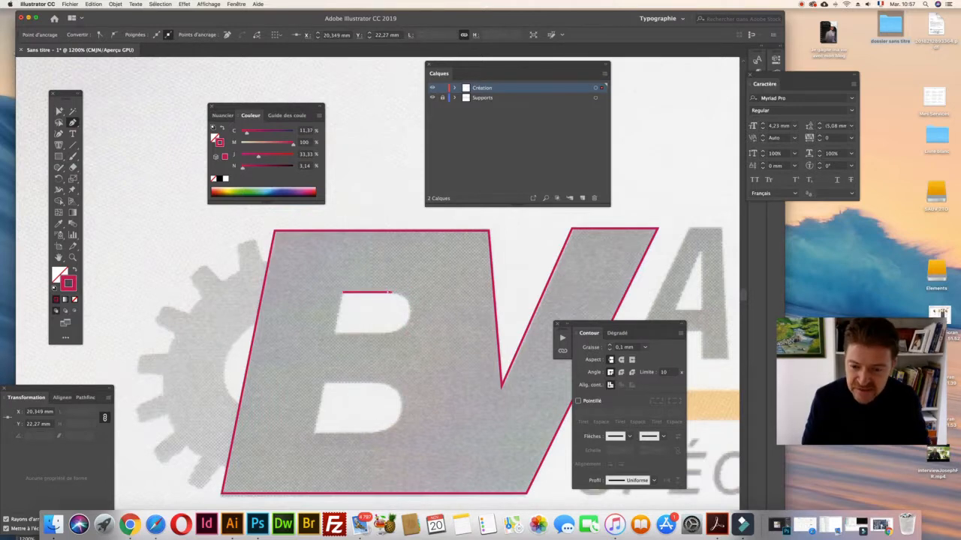
pyautogui.press('super+plus')
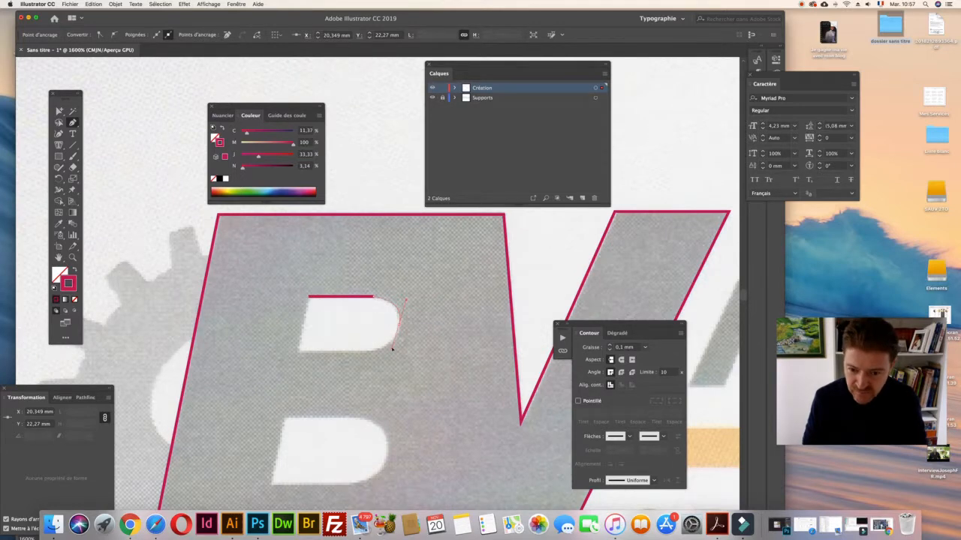
pyautogui.moveTo(397, 325); pyautogui.dragTo(464, 328)
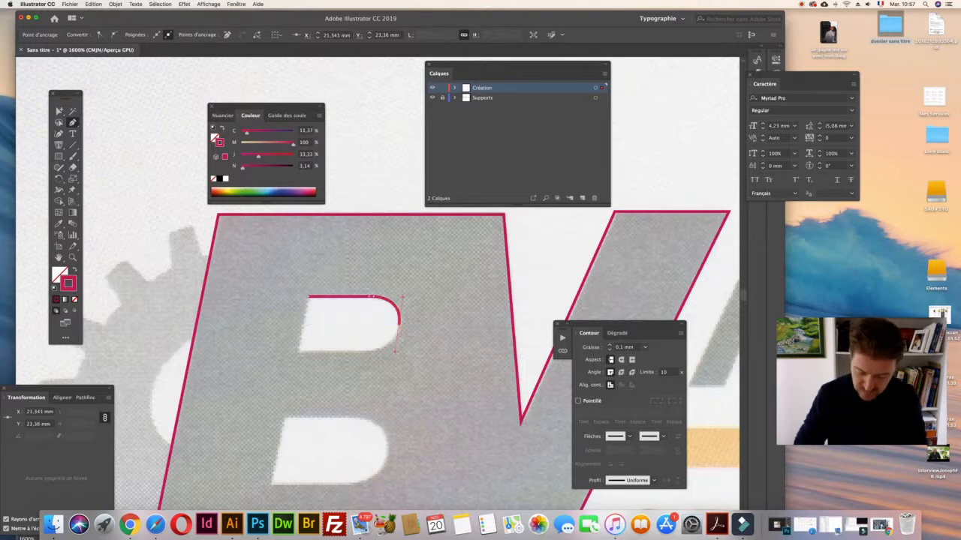
# Check the path in outline view, and complete the B's upper counter along its lower curve, bottom edge and slanted side as a closed path
pyautogui.press('super+y')
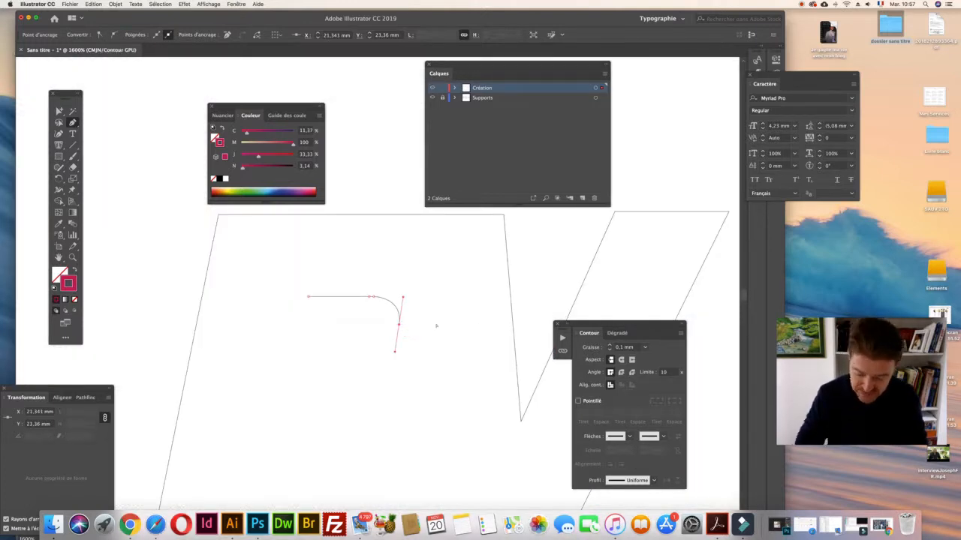
pyautogui.press('super+y')
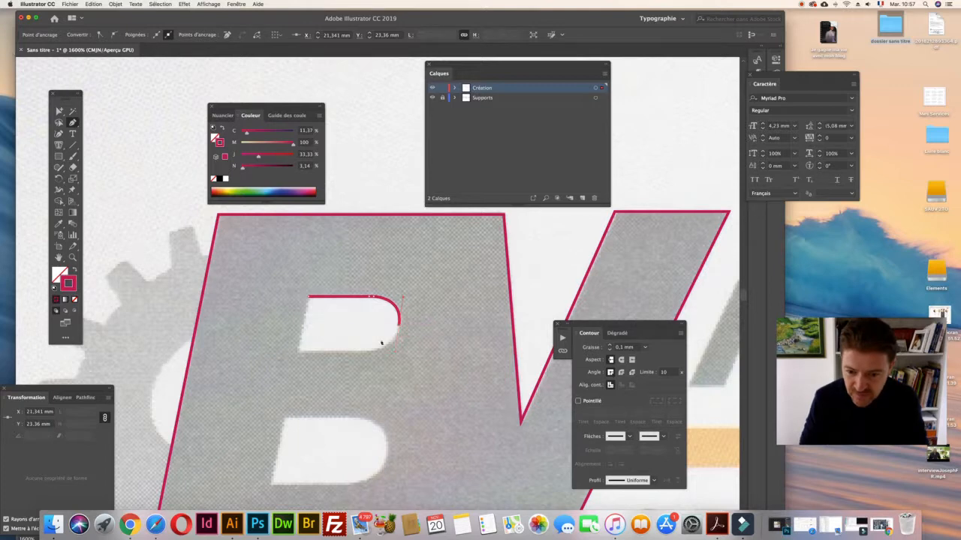
pyautogui.moveTo(362, 353); pyautogui.dragTo(326, 353)
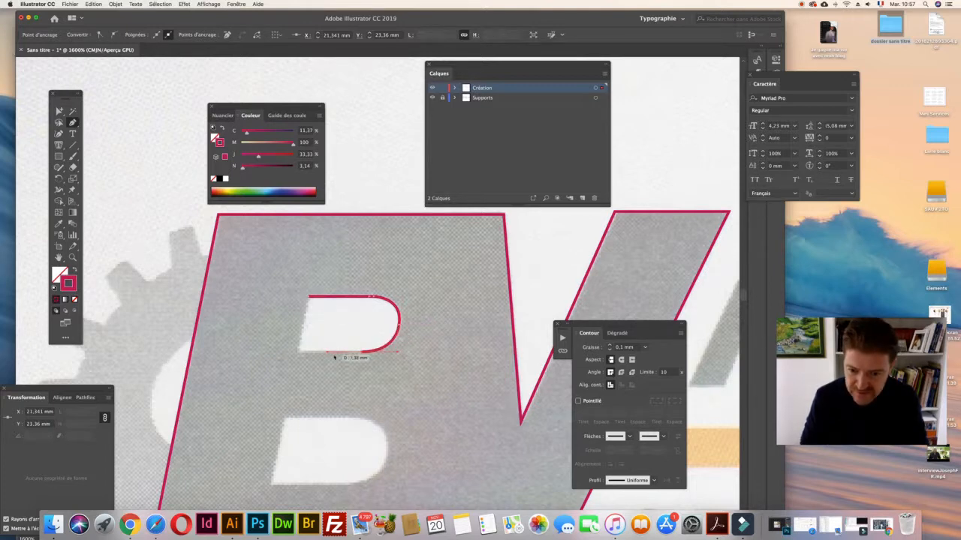
pyautogui.click(298, 351)
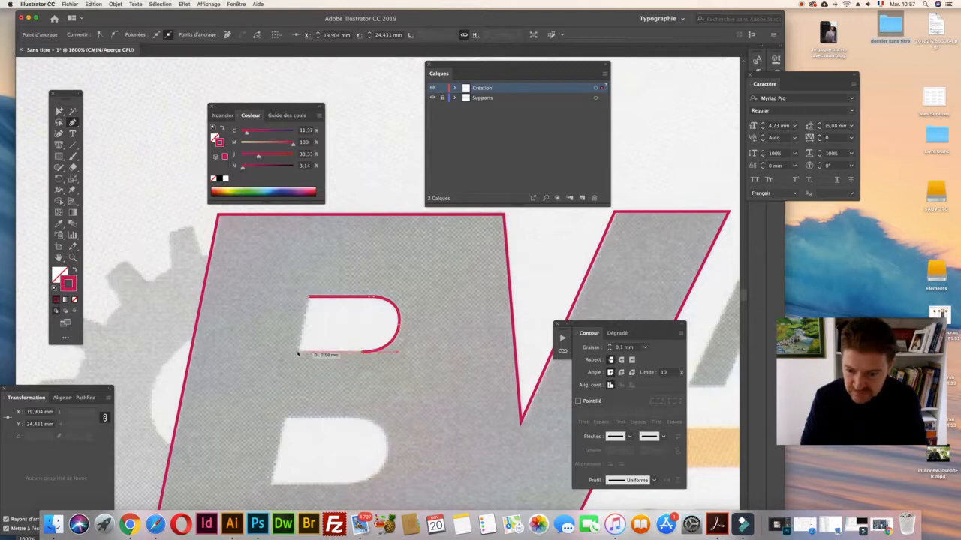
pyautogui.click(308, 297)
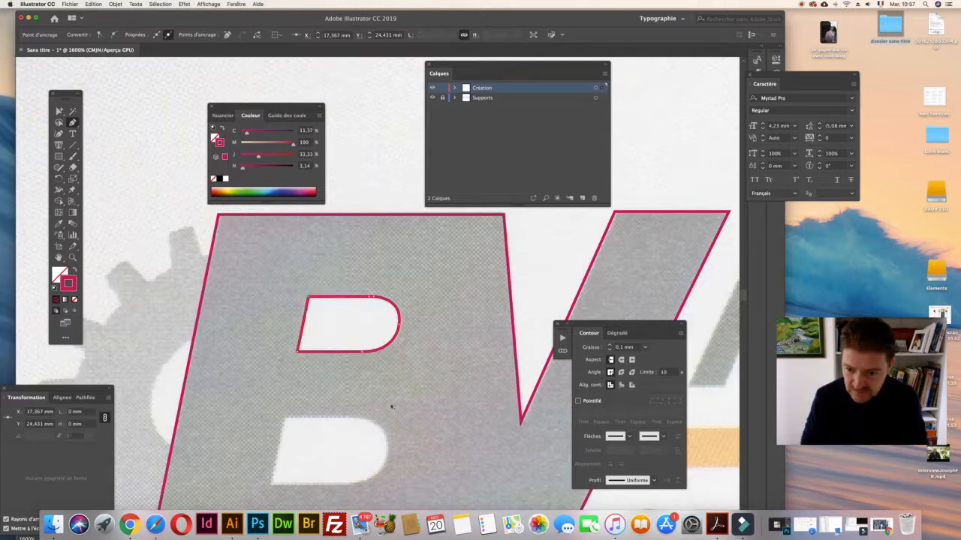
# Try to edit the curve at the upper counter's top edge with the Pen tool, and deselect everything
pyautogui.scroll(-3, 388, 403)
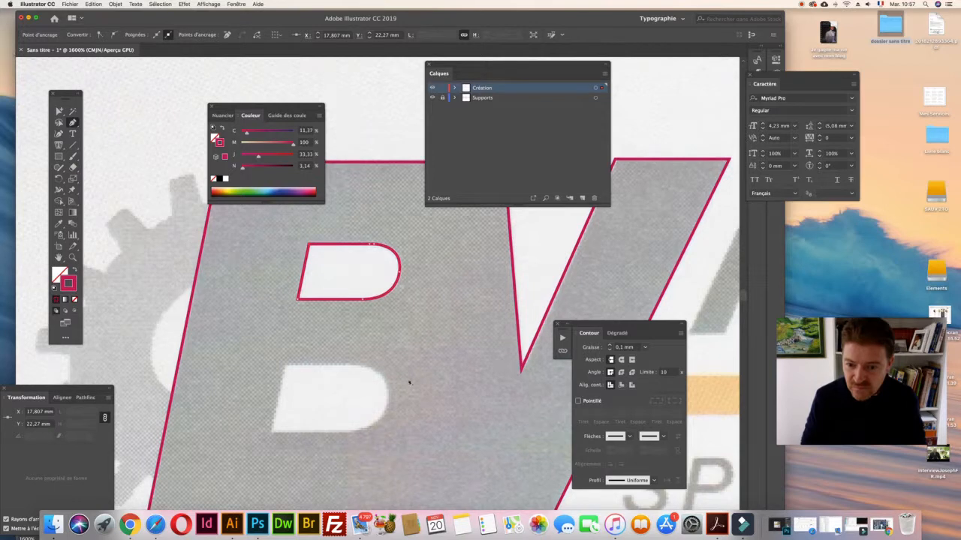
pyautogui.press('super+shift+a')
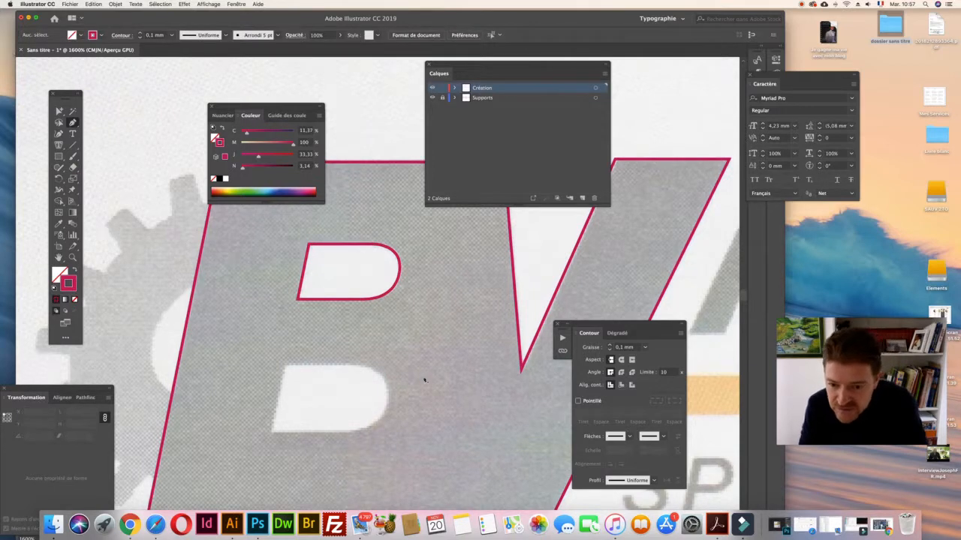
pyautogui.click(373, 245)
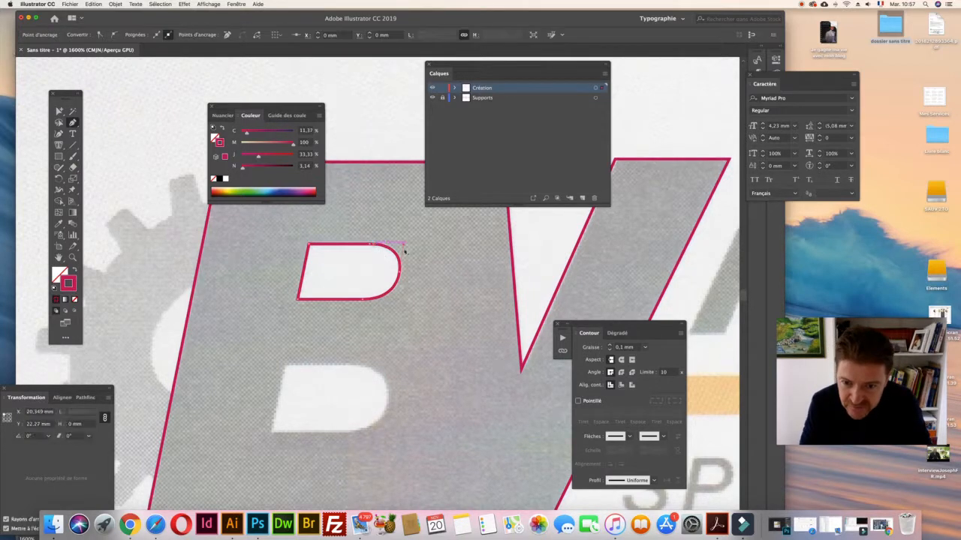
pyautogui.click(403, 244)
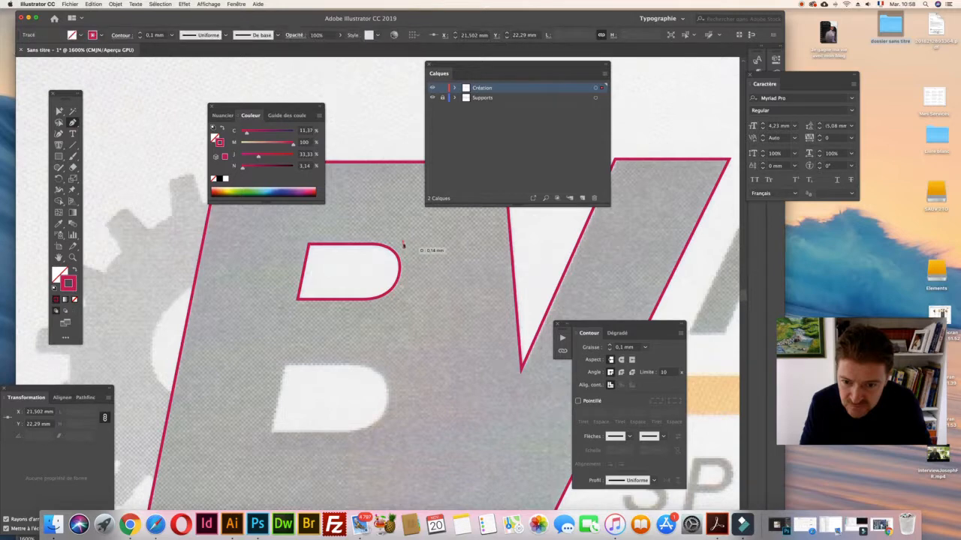
pyautogui.press('super+shift+a')
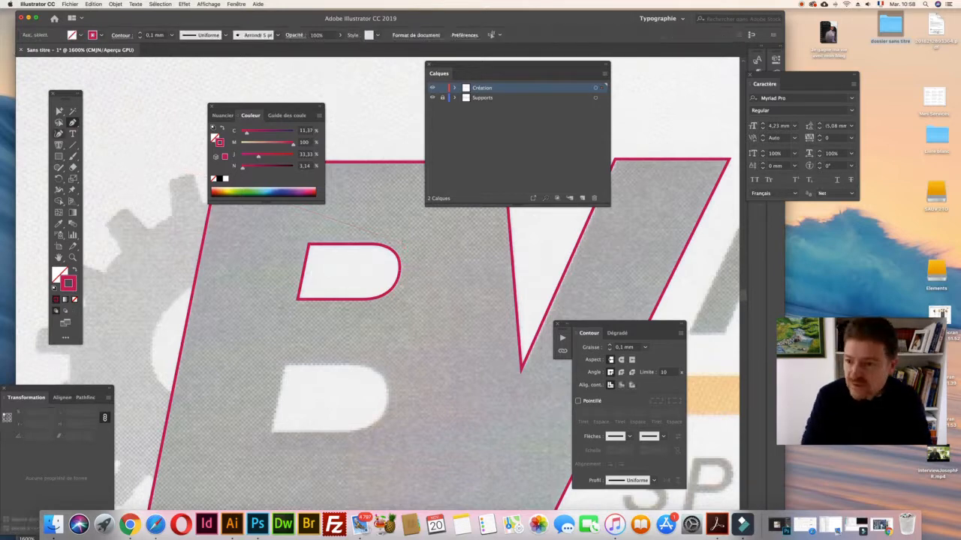
# Use the Direct Selection tool to adjust the anchor point where the B's upper counter starts to curve, and deselect the path
pyautogui.click(60, 111)
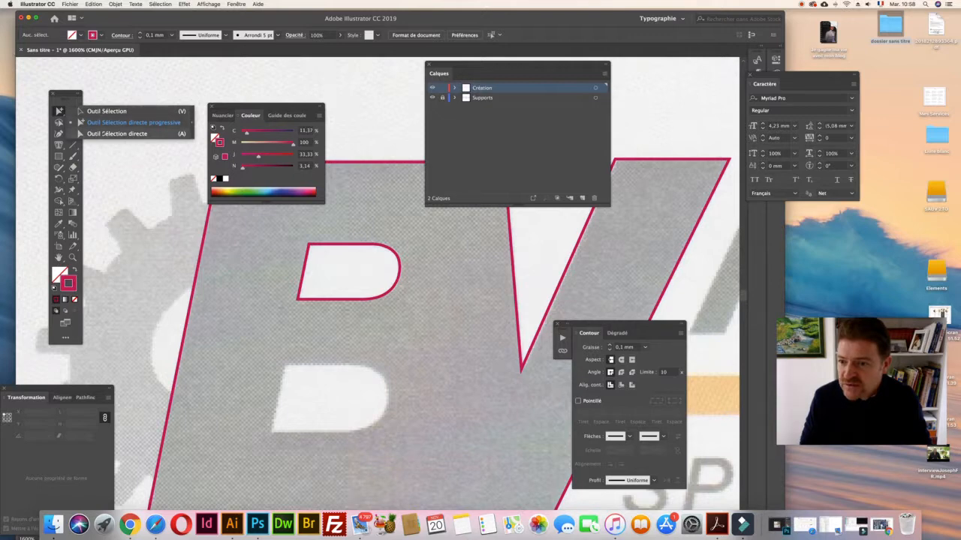
pyautogui.click(113, 133)
pyautogui.click(399, 249)
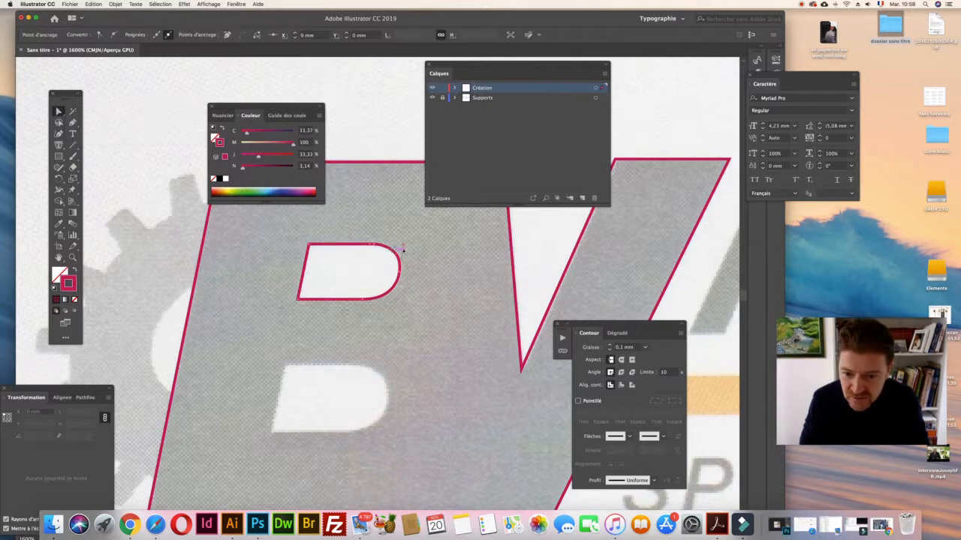
pyautogui.click(403, 243)
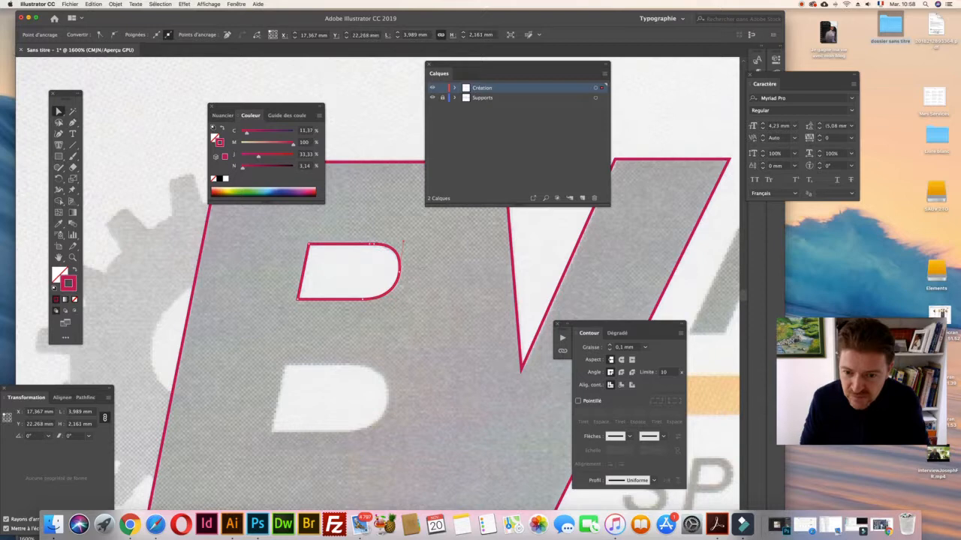
pyautogui.click(373, 245)
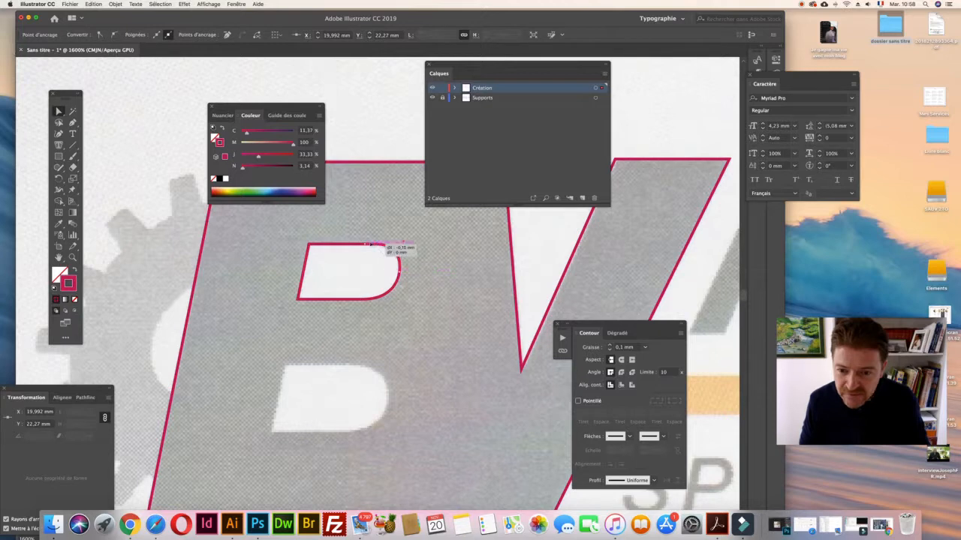
pyautogui.click(405, 246)
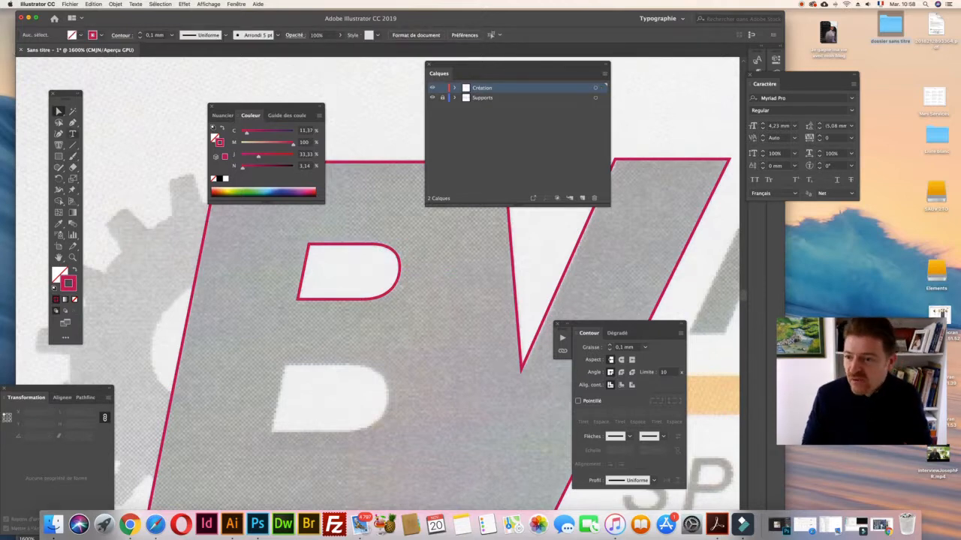
# Trace the B's lower counter with the Pen tool as a closed path with straight edges and a rounded end
pyautogui.click(72, 122)
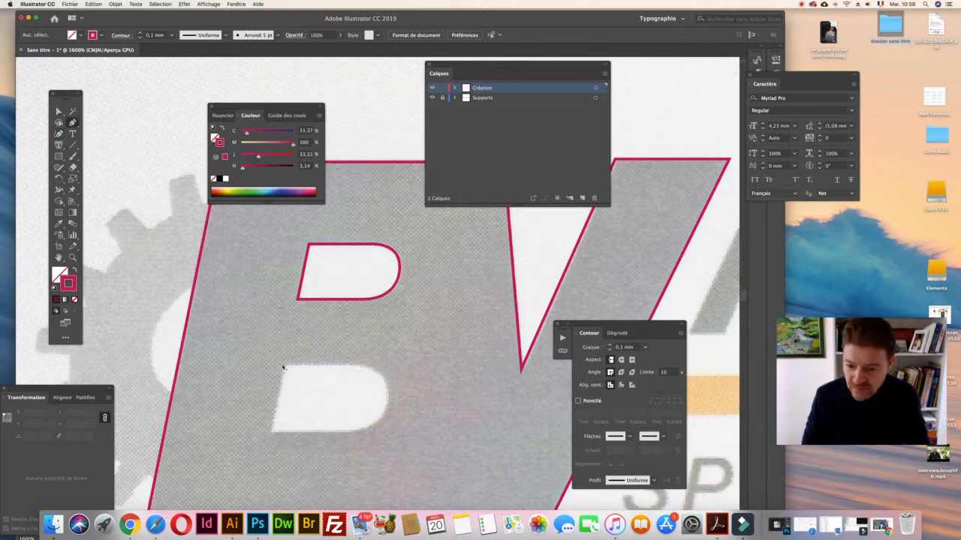
pyautogui.moveTo(284, 365); pyautogui.dragTo(353, 366)
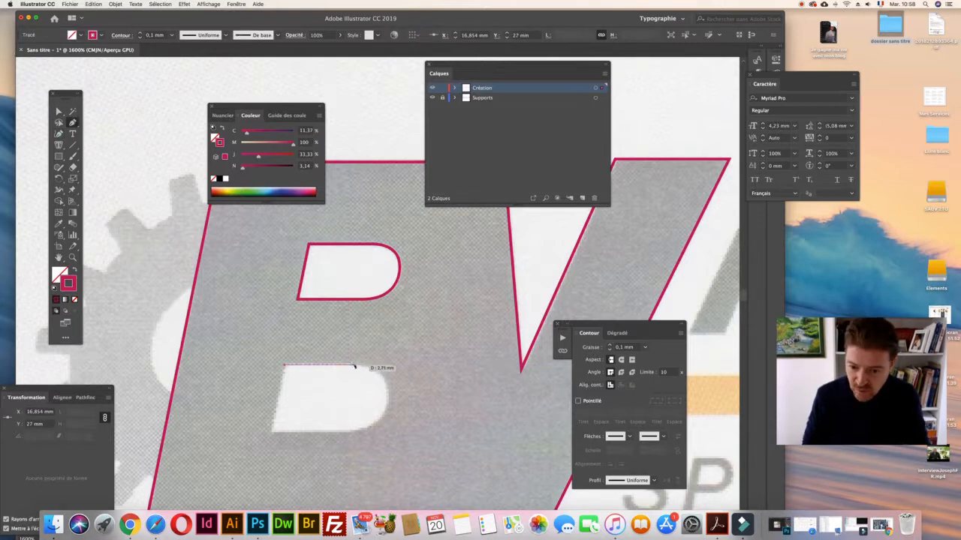
pyautogui.click(353, 366)
pyautogui.moveTo(387, 396); pyautogui.dragTo(385, 427)
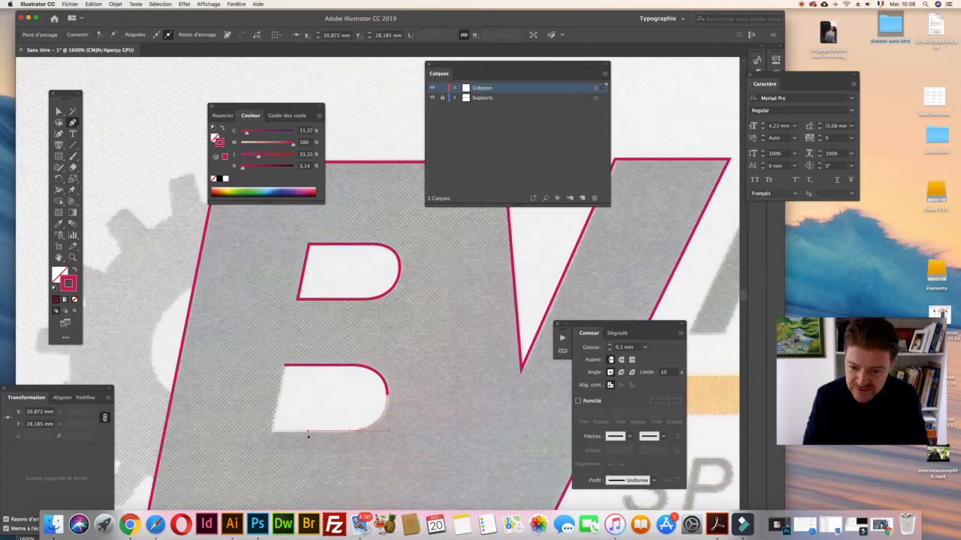
pyautogui.click(348, 432)
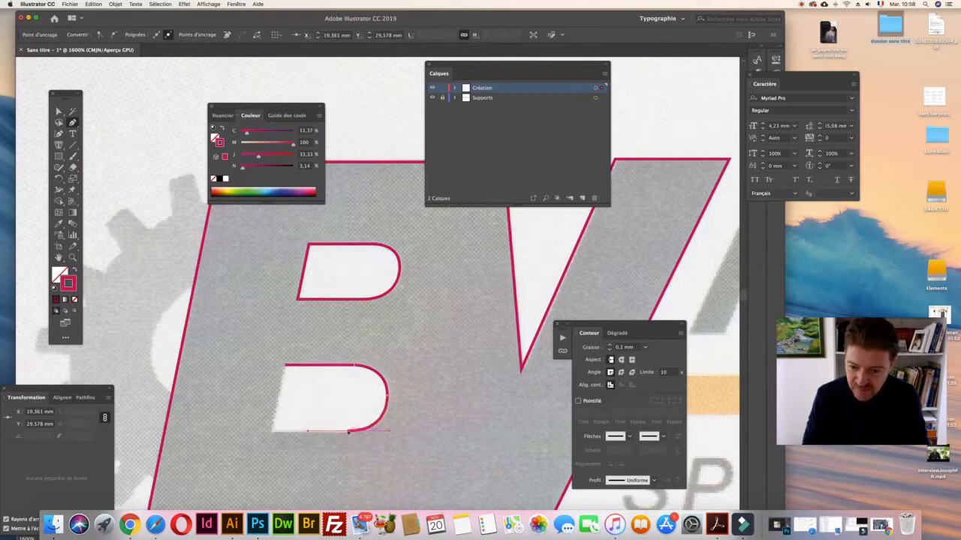
pyautogui.click(272, 432)
pyautogui.click(284, 366)
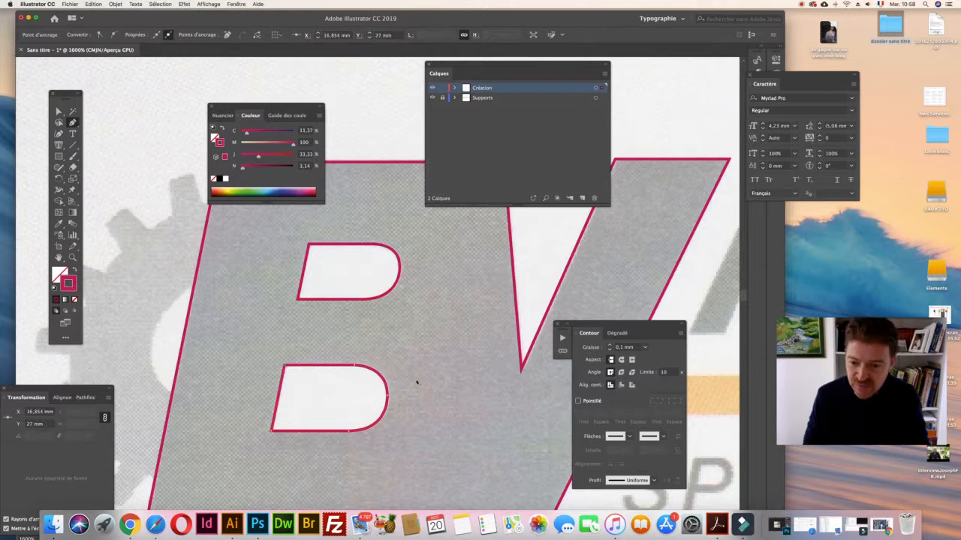
# Examine the traced BV outline and the scan's AUTOMATIC wordmark, coloured bar and tagline beside it, and deselect the path
pyautogui.press('super+minus')
pyautogui.press('super+minus')
pyautogui.press('super+minus')
pyautogui.hscroll(2, 418, 383)
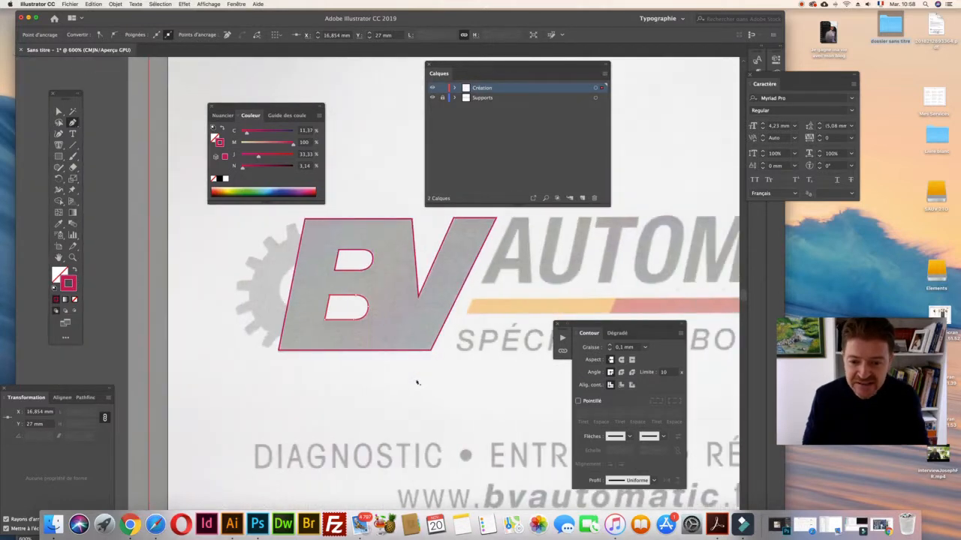
pyautogui.hscroll(5, 417, 382)
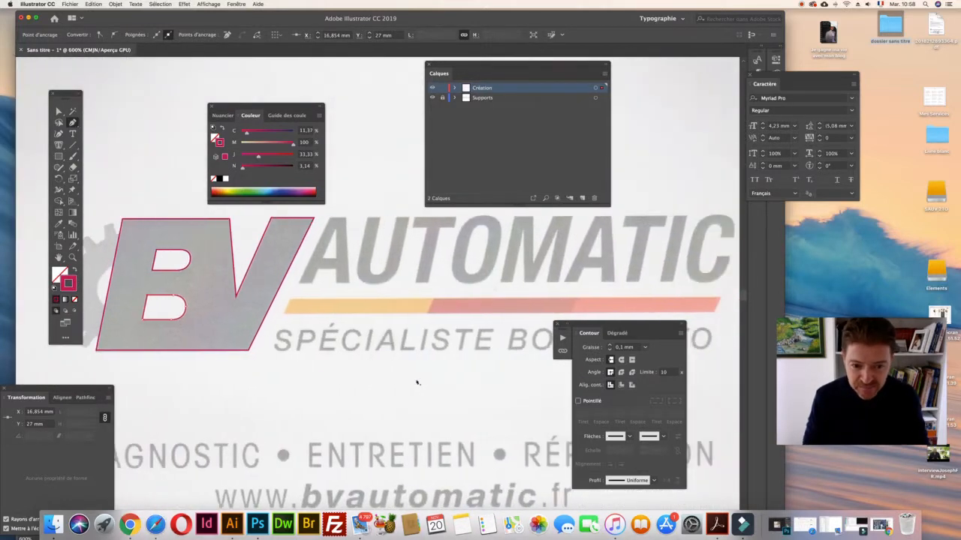
pyautogui.hscroll(2, 417, 383)
pyautogui.hscroll(4, 414, 377)
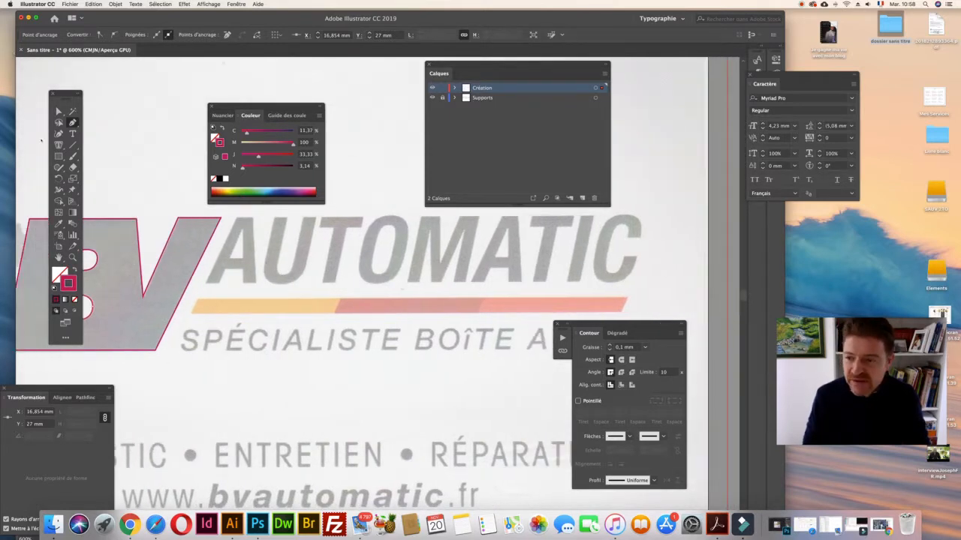
pyautogui.click(58, 111)
pyautogui.click(118, 122)
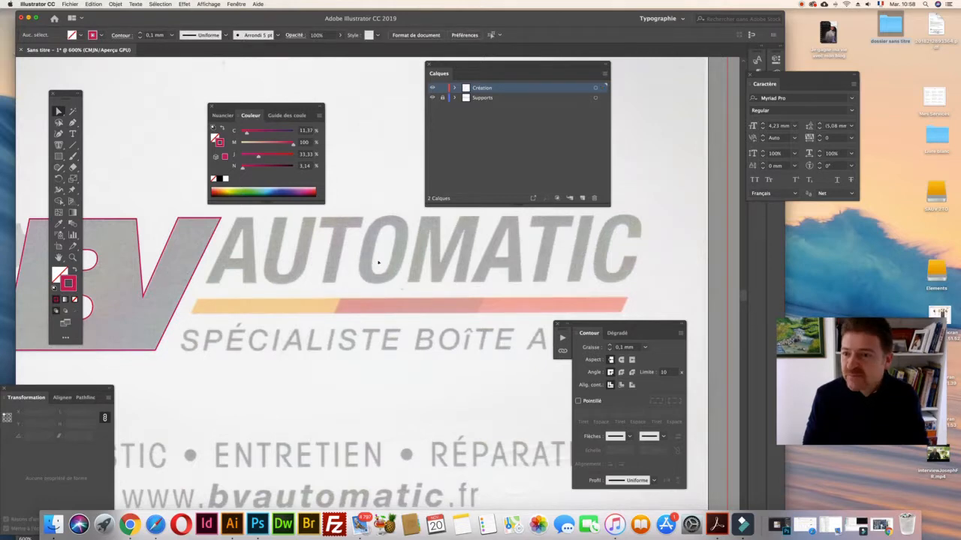
# Save the document as "BV AUTOMATIC carte visite.ai" in the BV AUTOMATIC carte visite folder, using the Illustrator CC version
pyautogui.press('super+s')
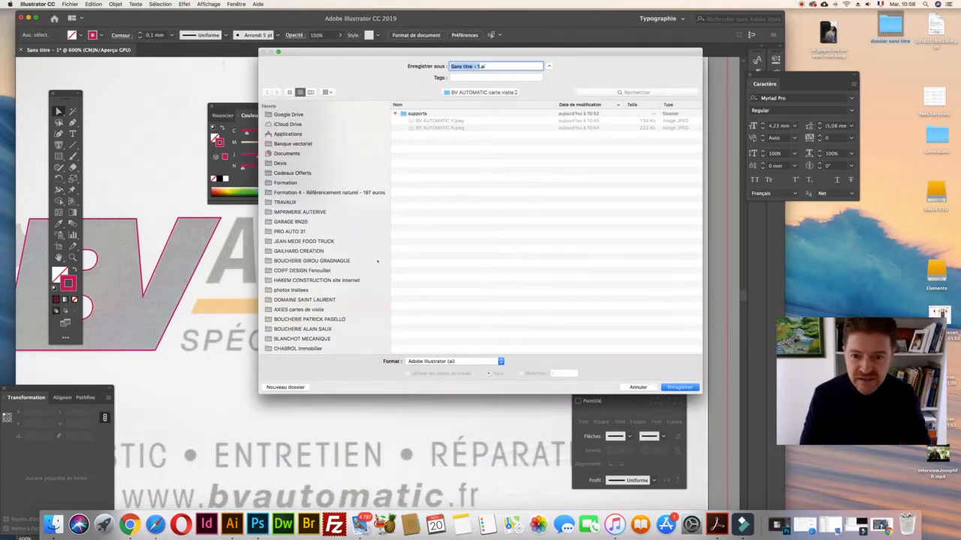
pyautogui.write('BV')
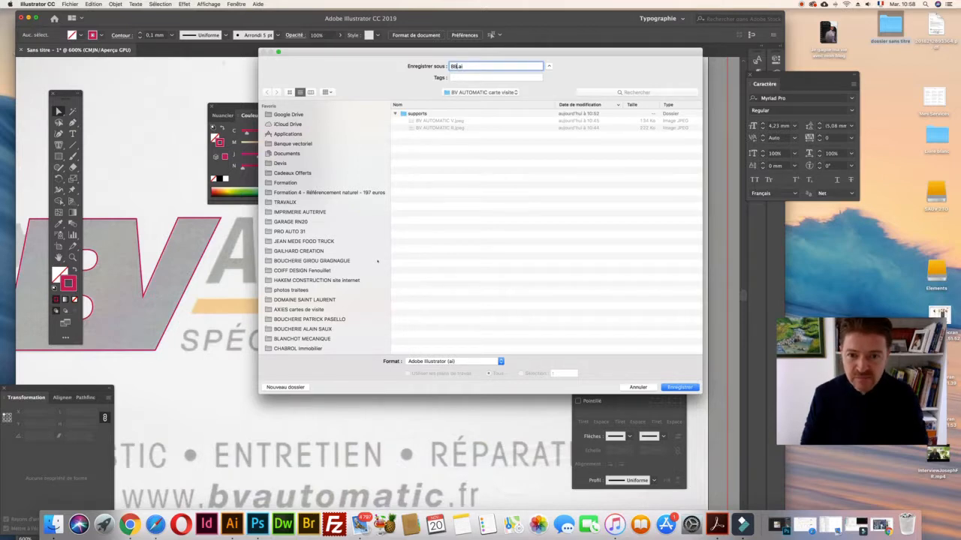
pyautogui.press('BackSpace')
pyautogui.write('V AUT')
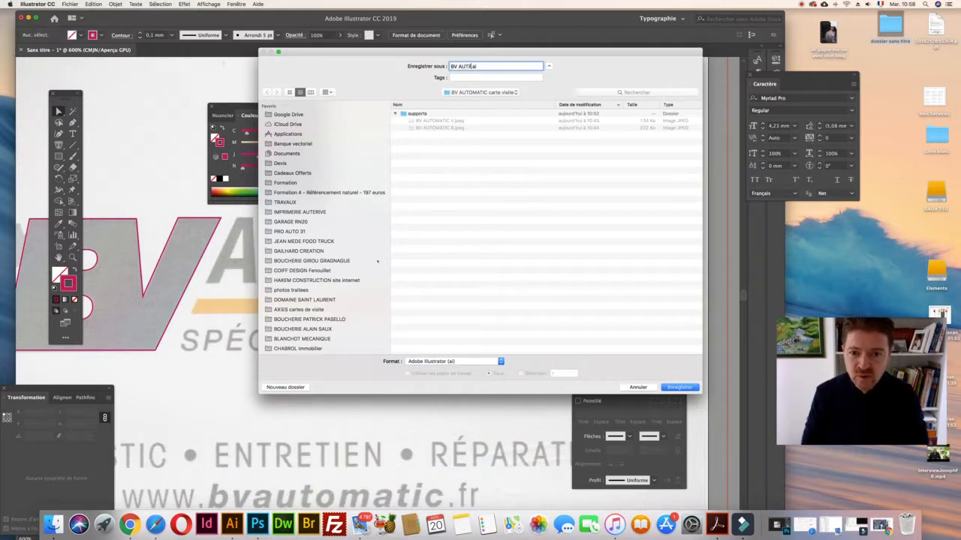
pyautogui.write('OMATIC carte ')
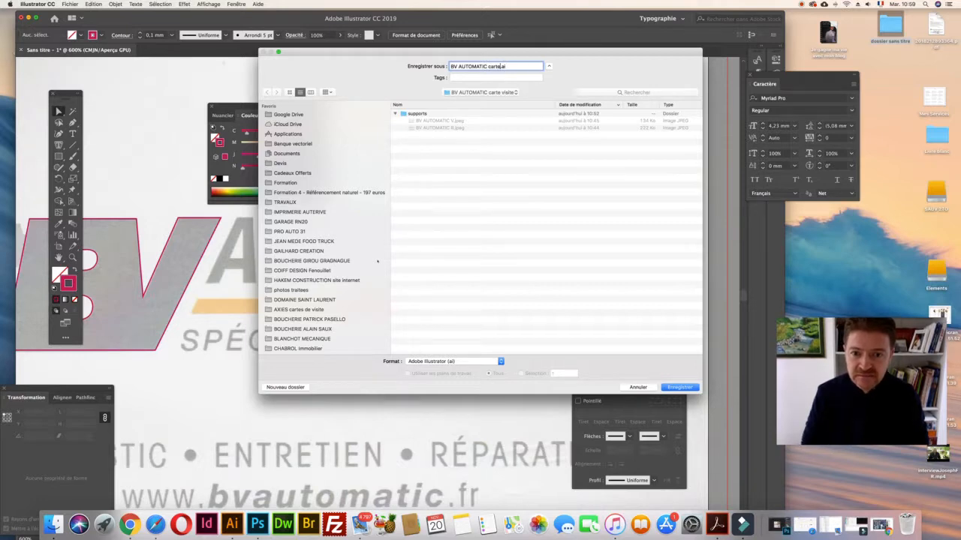
pyautogui.write('visite')
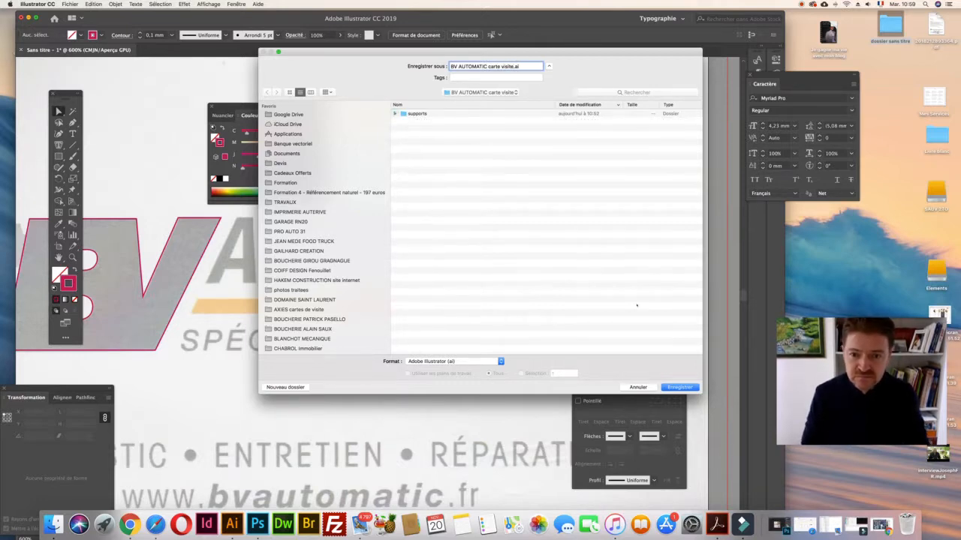
pyautogui.press('Return')
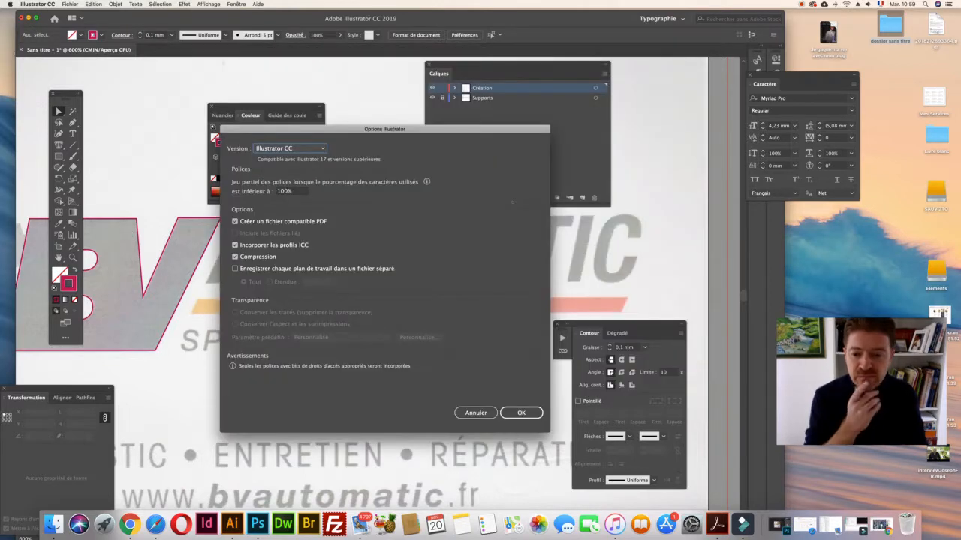
pyautogui.press('Return')
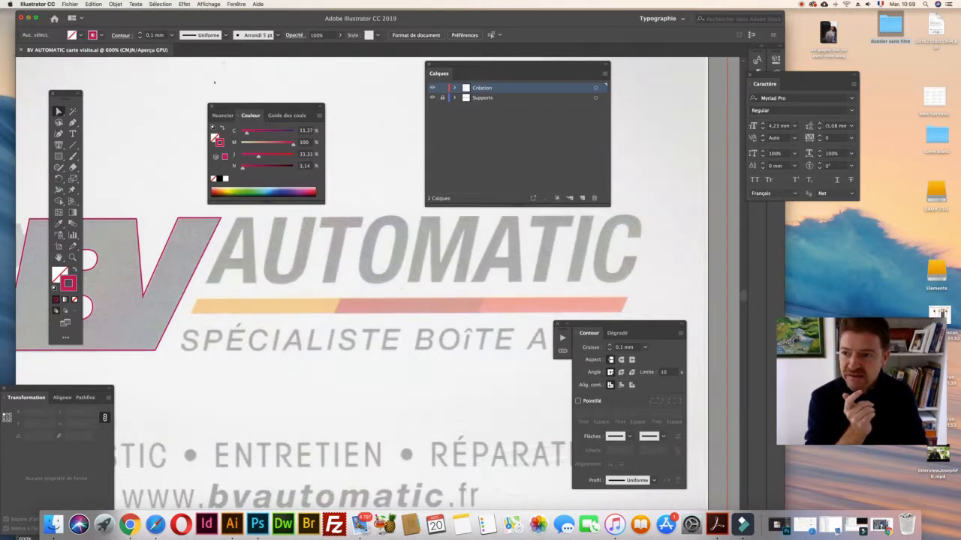
# Put the card document aside and open BV AUTOMATIC R.jpeg in Photoshop, discarding its embedded colour profile
pyautogui.press('super+w')
pyautogui.click(597, 175)
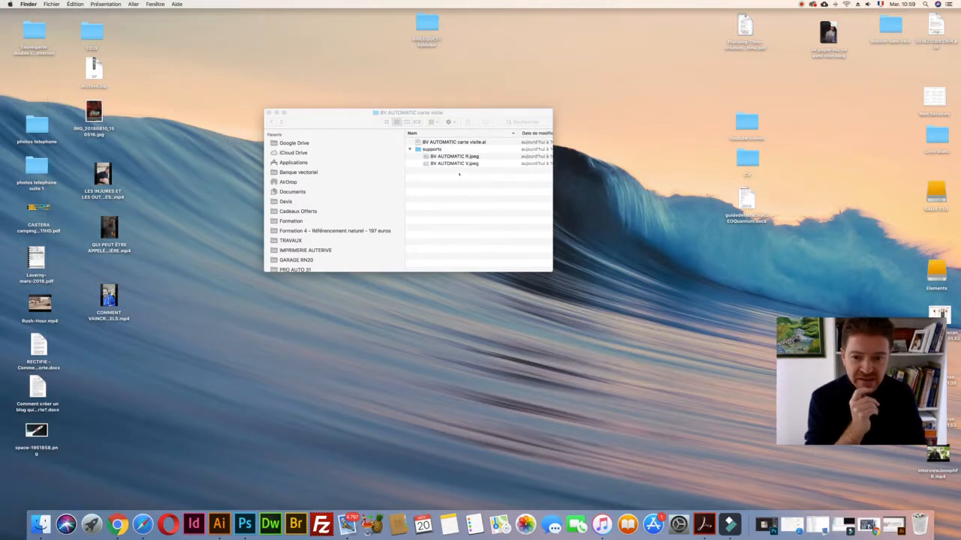
pyautogui.moveTo(698, 381); pyautogui.dragTo(247, 527)
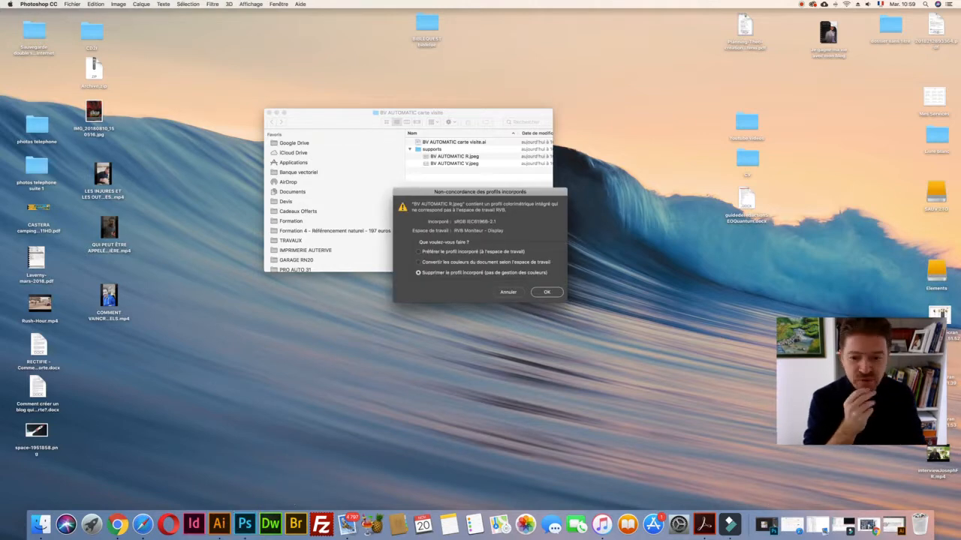
pyautogui.click(546, 292)
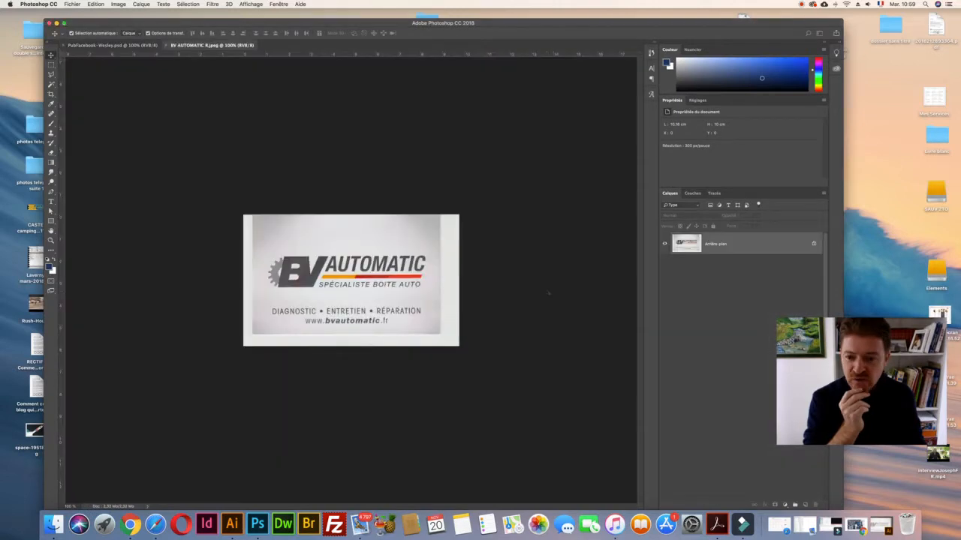
# Crop the scan closely around the AUTOMATIC wordmark and erase the leftover piece of the V beside the first A
pyautogui.press('z')
pyautogui.click(358, 266)
pyautogui.click(358, 269)
pyautogui.press('c')
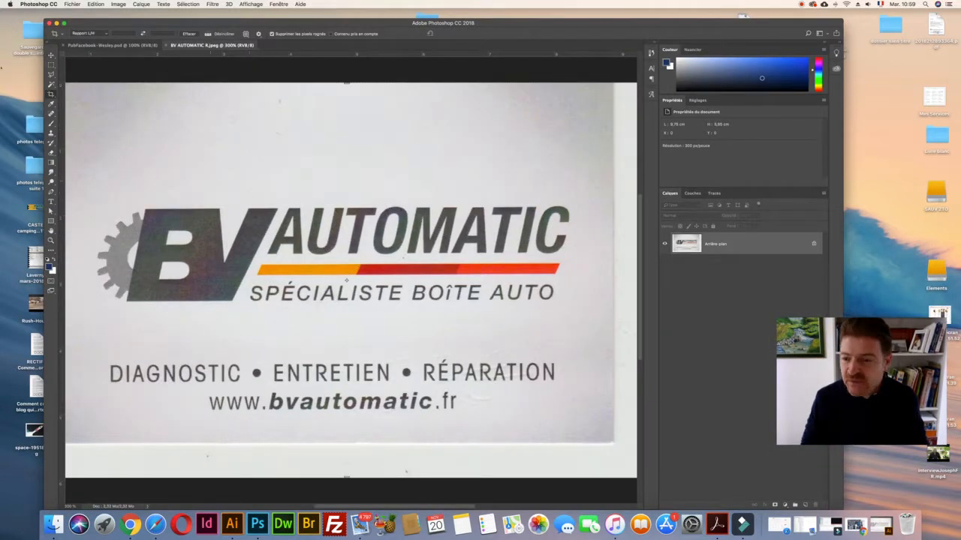
pyautogui.press('m')
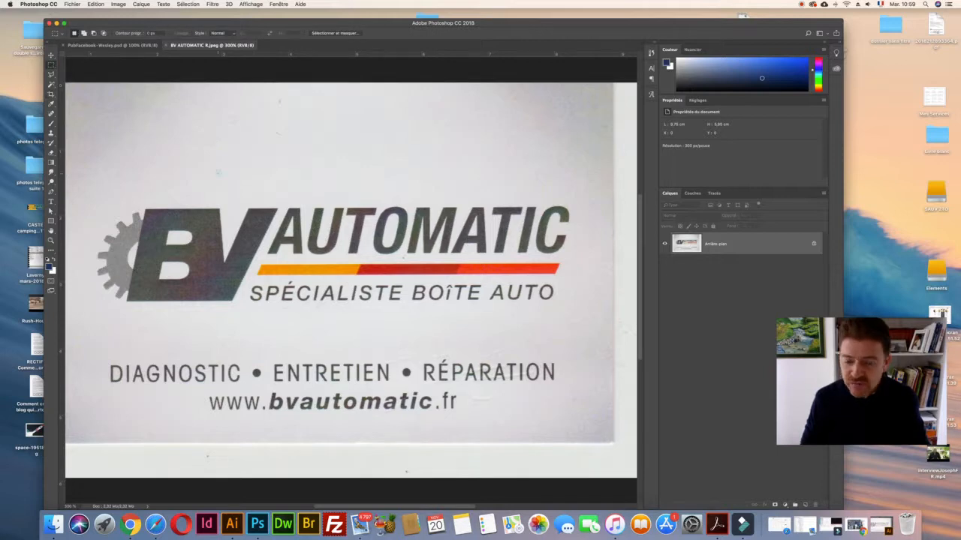
pyautogui.press('c')
pyautogui.moveTo(252, 191); pyautogui.dragTo(565, 254)
pyautogui.press('Return')
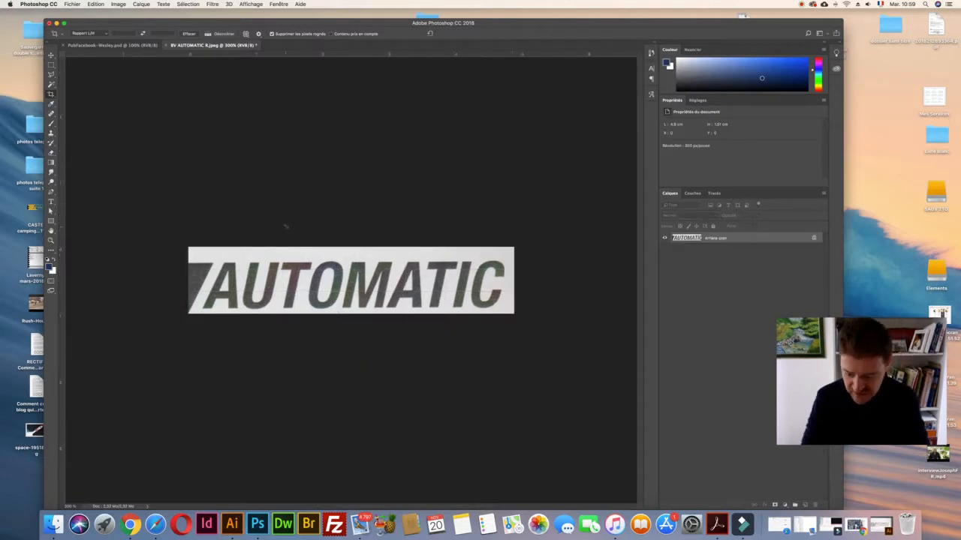
pyautogui.press('b')
pyautogui.moveTo(204, 259)
pyautogui.mouseDown()
pyautogui.moveTo(196, 286)
pyautogui.moveTo(218, 253)
pyautogui.moveTo(197, 300)
pyautogui.moveTo(195, 257)
pyautogui.mouseUp()
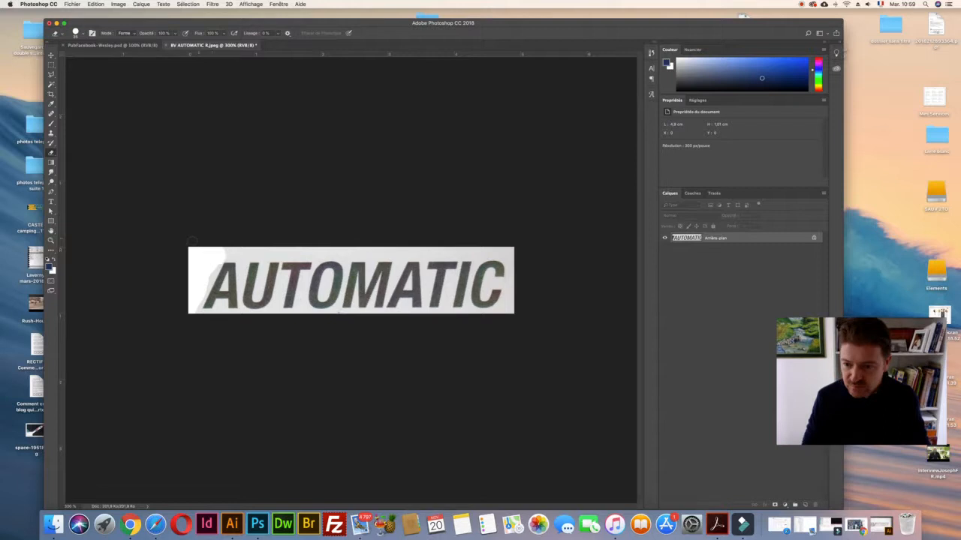
# Whiten the wordmark's grey background in Levels by sampling the paper above the letters as the white point
pyautogui.press('super+plus')
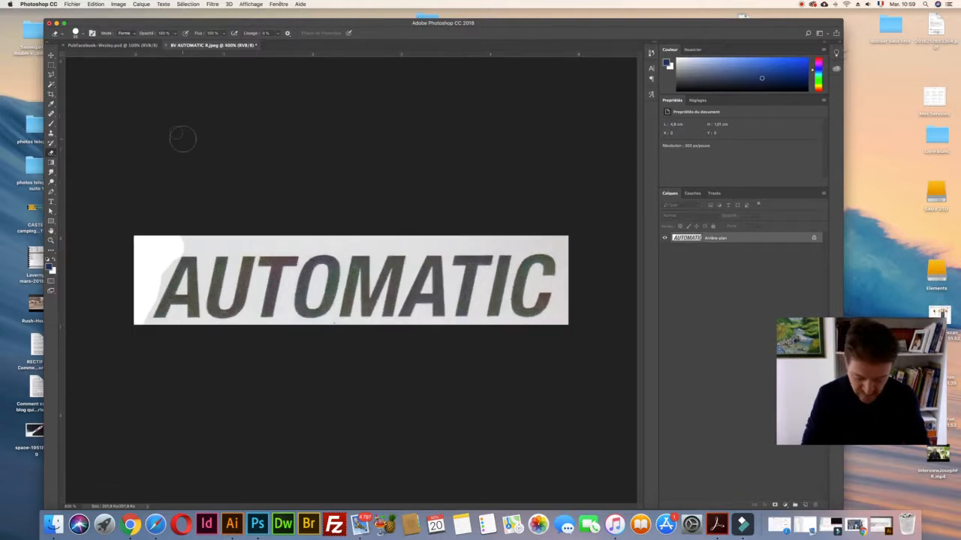
pyautogui.press('super+l')
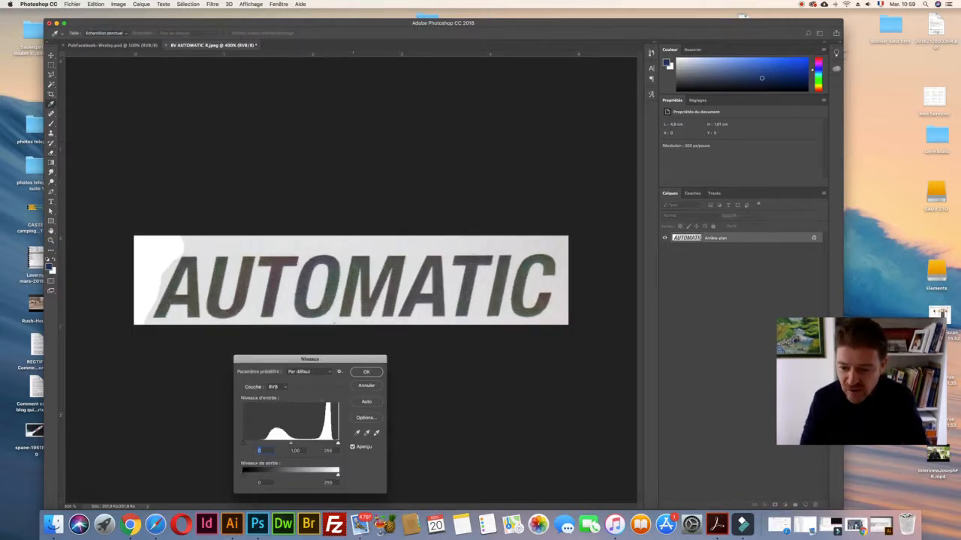
pyautogui.click(376, 433)
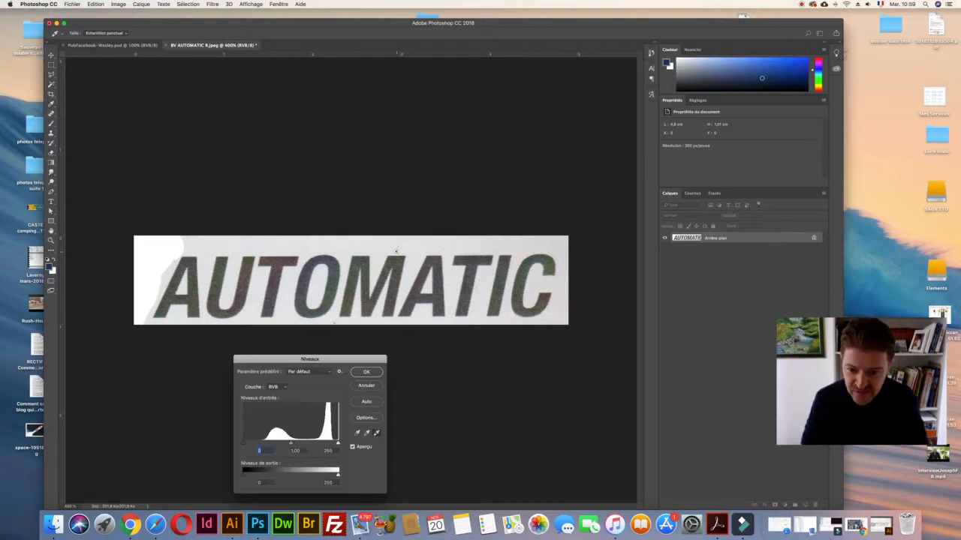
pyautogui.click(398, 247)
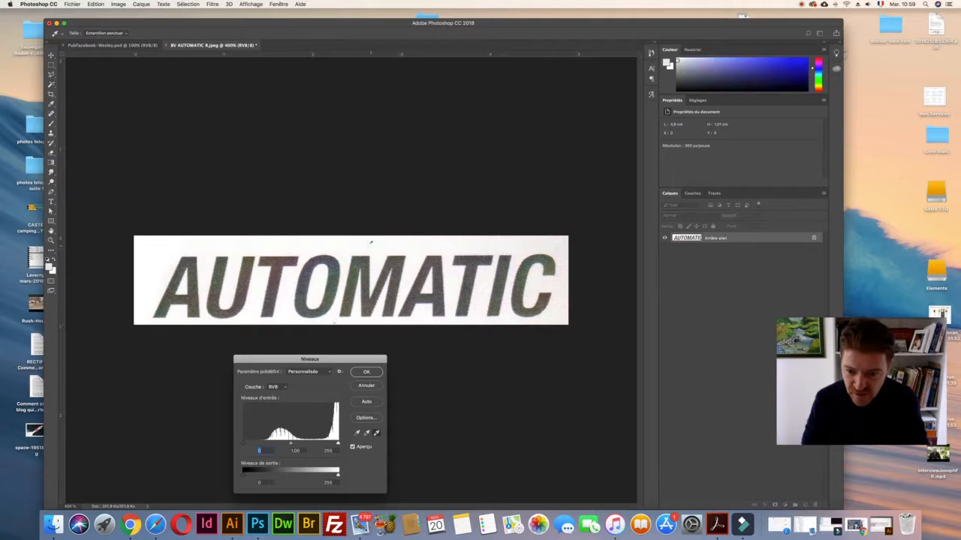
pyautogui.click(368, 243)
pyautogui.click(320, 250)
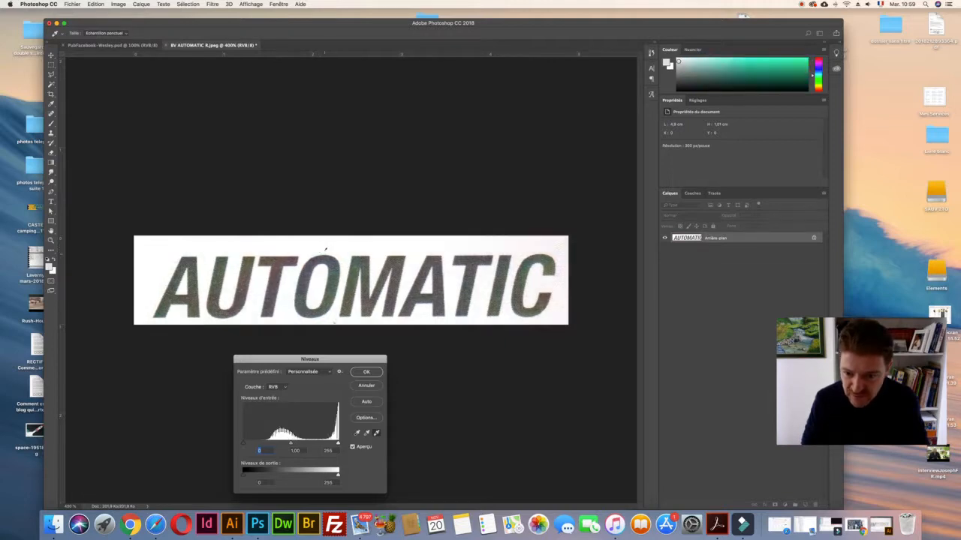
pyautogui.click(325, 251)
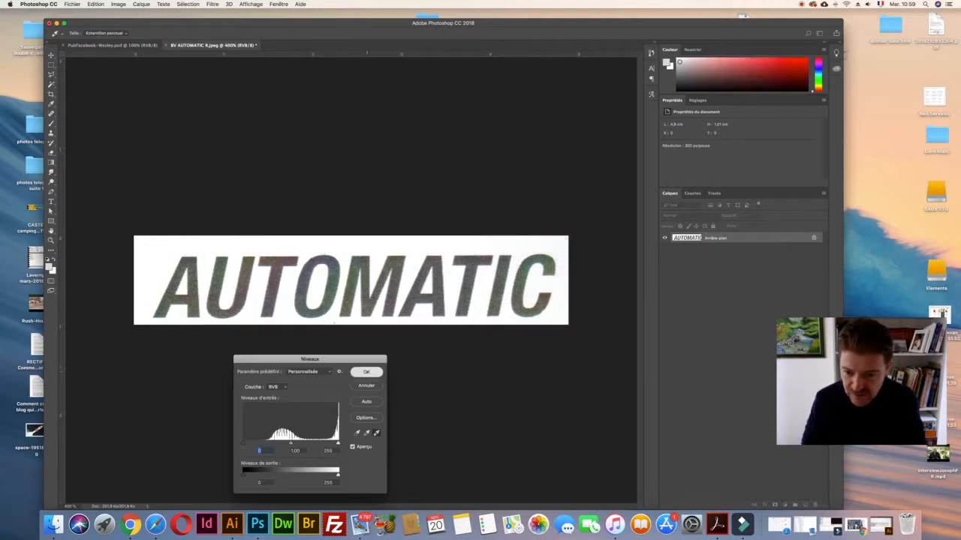
pyautogui.click(366, 371)
# Darken the letters to near black with Curves by raising the black point and setting the white point's input to 232
pyautogui.press('super+m')
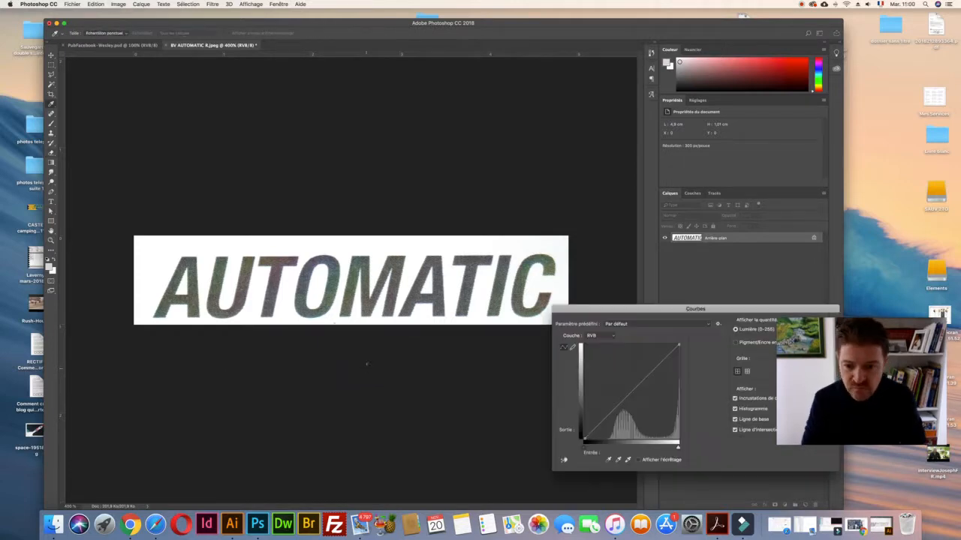
pyautogui.moveTo(678, 346)
pyautogui.mouseDown()
pyautogui.moveTo(678, 381)
pyautogui.moveTo(665, 347)
pyautogui.moveTo(678, 345)
pyautogui.mouseUp()
pyautogui.moveTo(583, 441); pyautogui.dragTo(628, 440)
pyautogui.moveTo(678, 345)
pyautogui.mouseDown()
pyautogui.moveTo(648, 345)
pyautogui.moveTo(669, 345)
pyautogui.mouseUp()
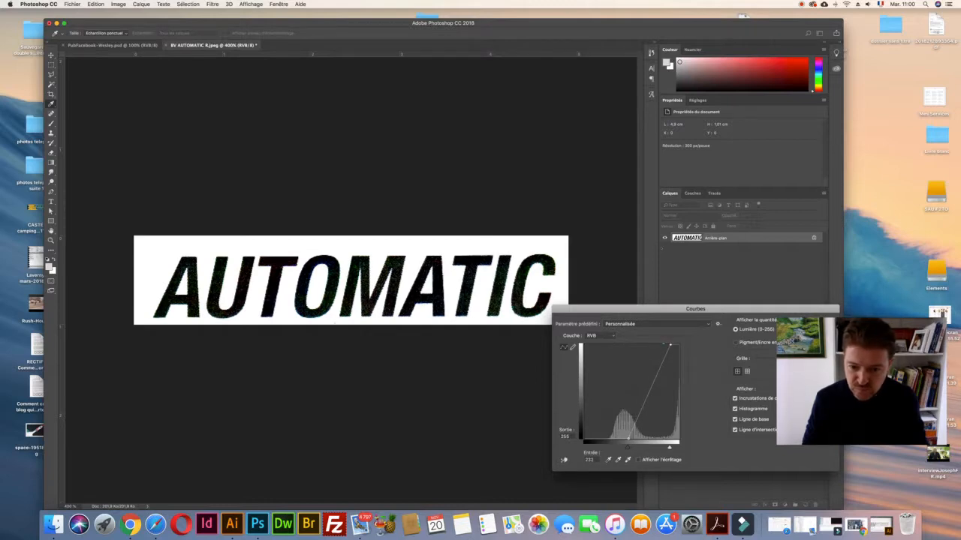
pyautogui.moveTo(678, 308); pyautogui.dragTo(549, 284)
pyautogui.click(689, 298)
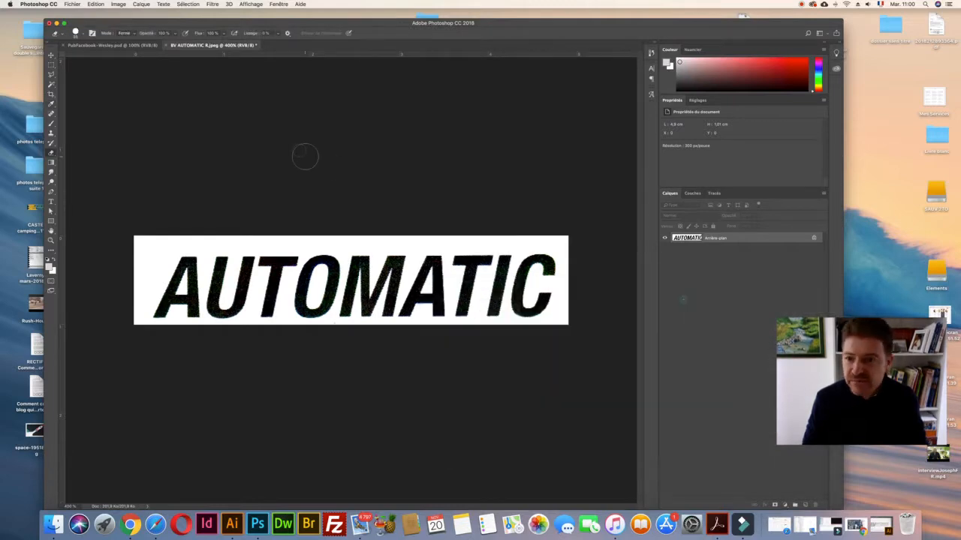
# Convert the wordmark image to grayscale, discarding the colour information
pyautogui.click(119, 4)
pyautogui.moveTo(122, 13)
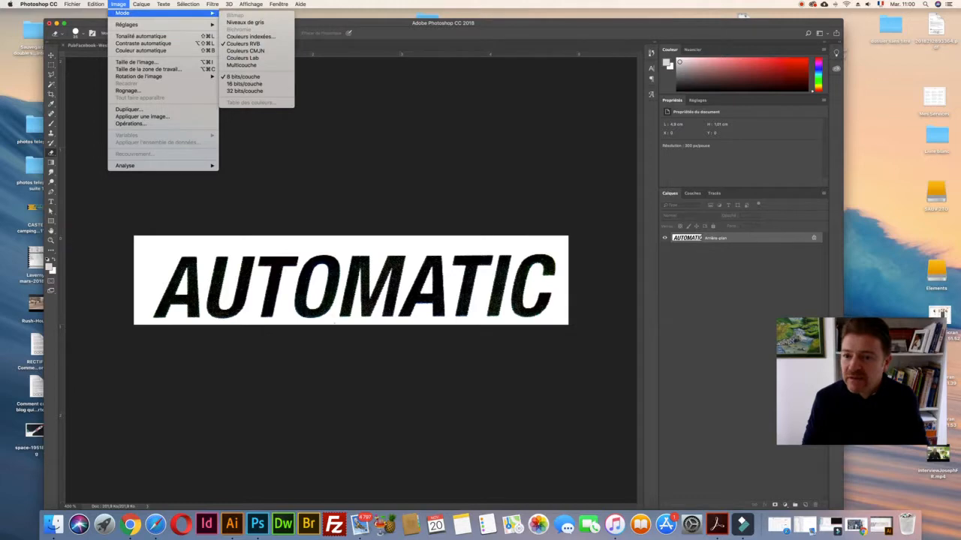
pyautogui.click(245, 21)
pyautogui.click(530, 178)
# Turn the letters solid black in Levels with midtones at 0.39 and the white input level at 244
pyautogui.press('super+l')
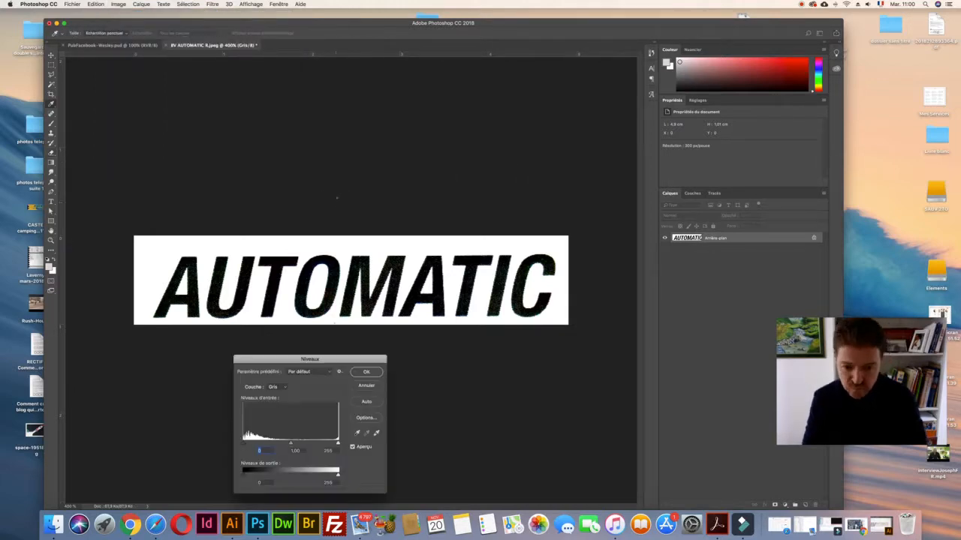
pyautogui.moveTo(291, 443); pyautogui.dragTo(333, 443)
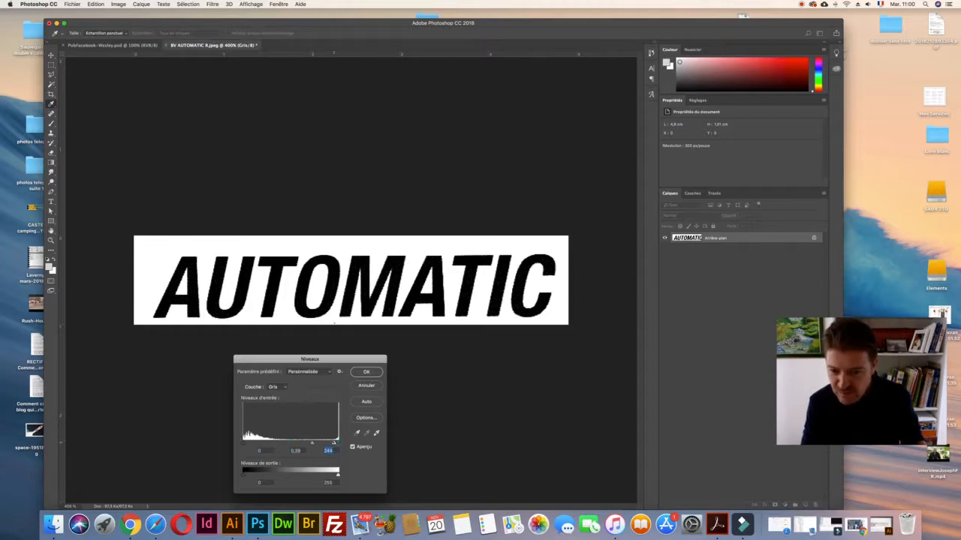
pyautogui.press('Return')
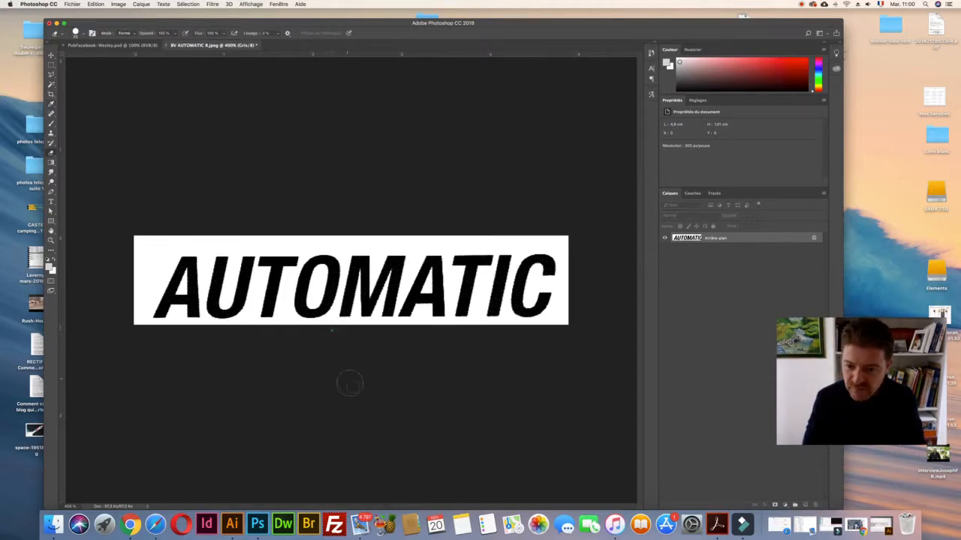
# Save the image on the desktop as the JPEG "automatic noir.jpg" at Maximum quality, progressive with 3 passes
pyautogui.press('super+s')
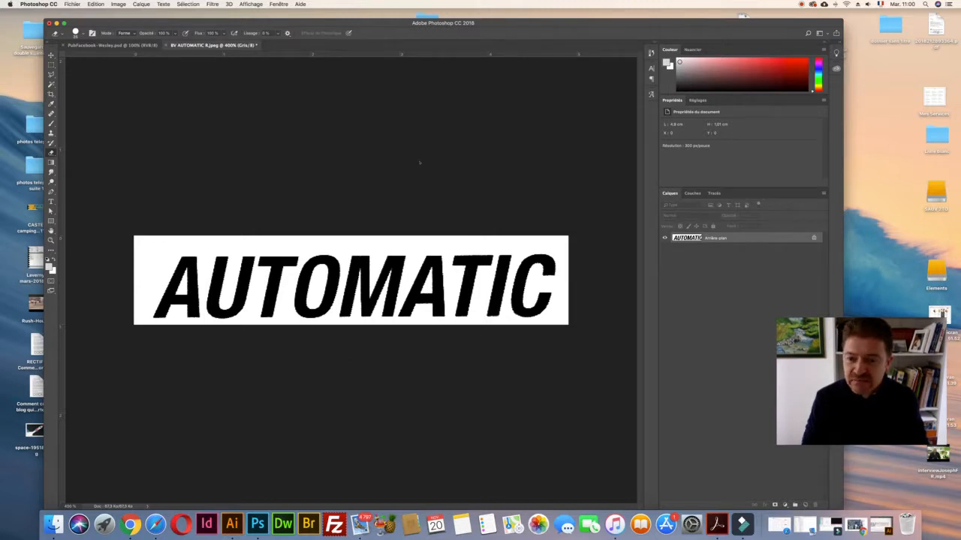
pyautogui.write('automa')
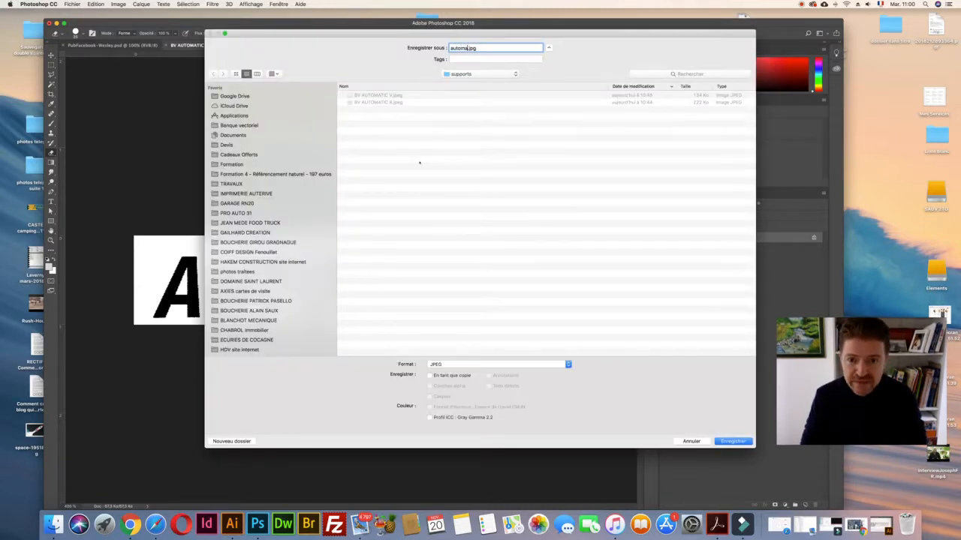
pyautogui.write('tic')
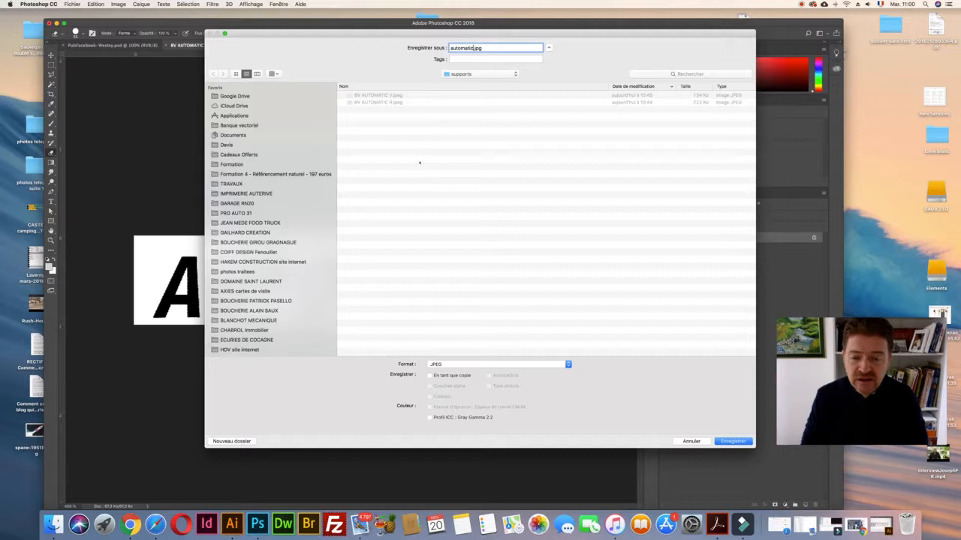
pyautogui.write(' noi')
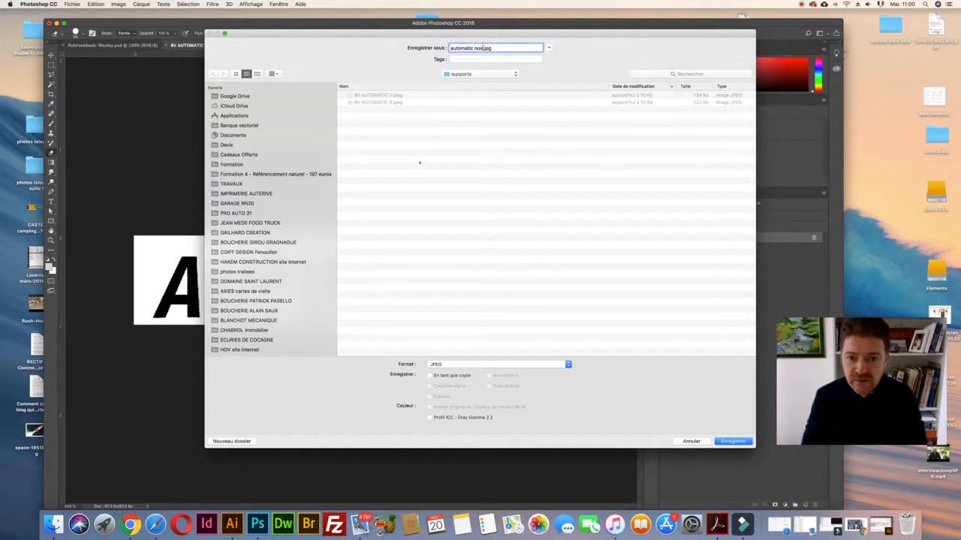
pyautogui.press('super+shift+d')
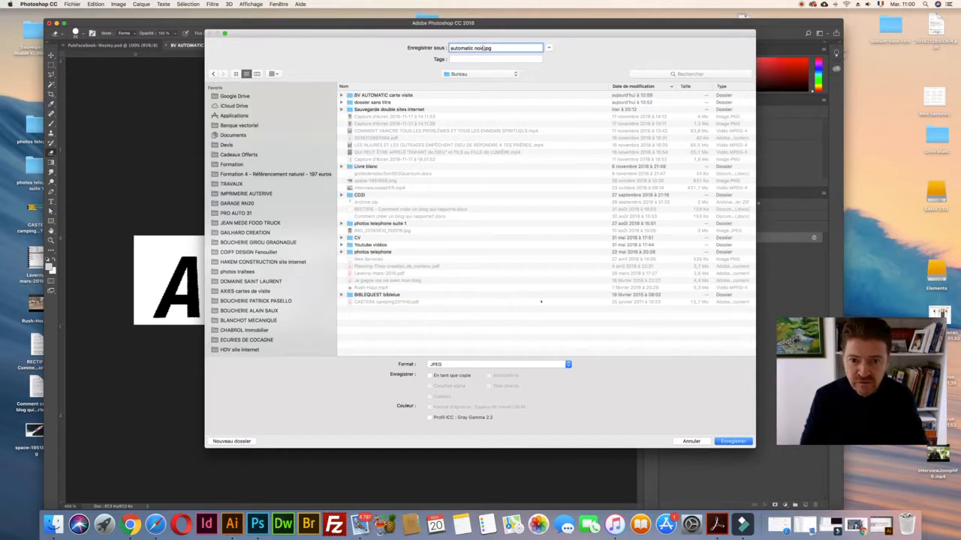
pyautogui.press('Return')
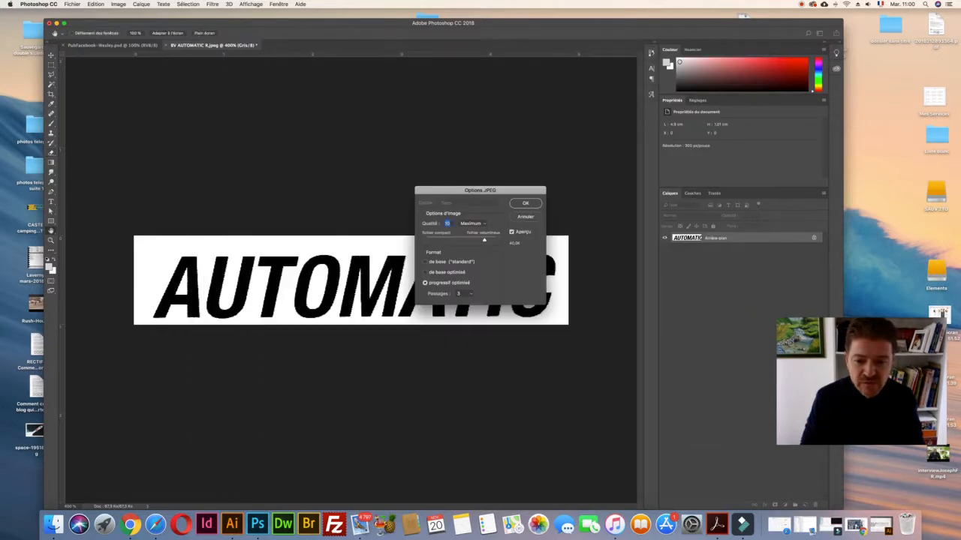
pyautogui.click(519, 201)
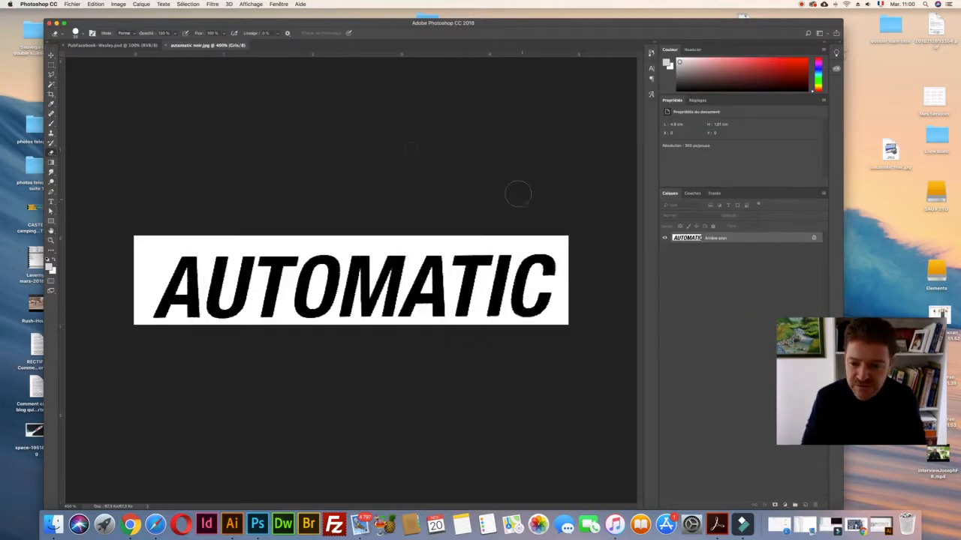
# Switch to Chrome, search Google for "what font" and open the WhatTheFont page on MyFonts
pyautogui.click(130, 524)
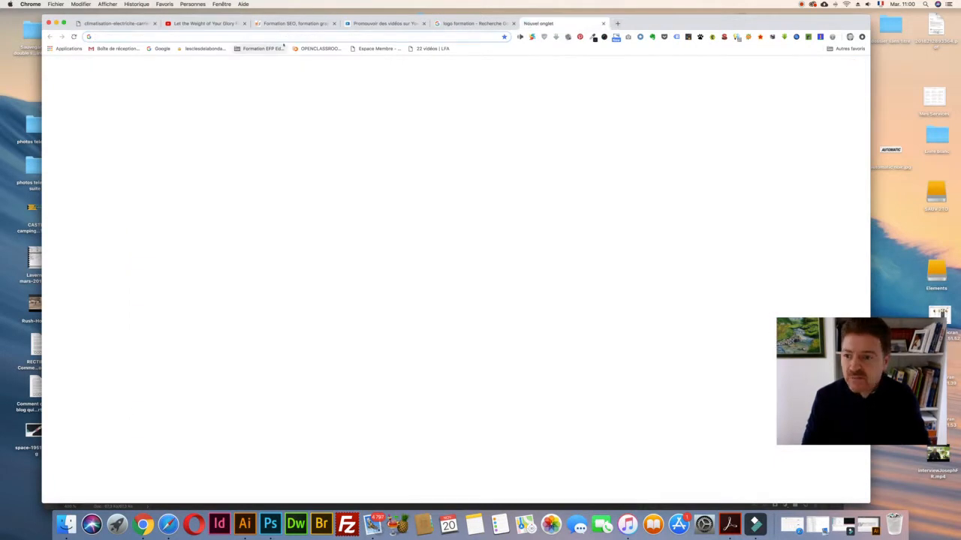
pyautogui.write('what f')
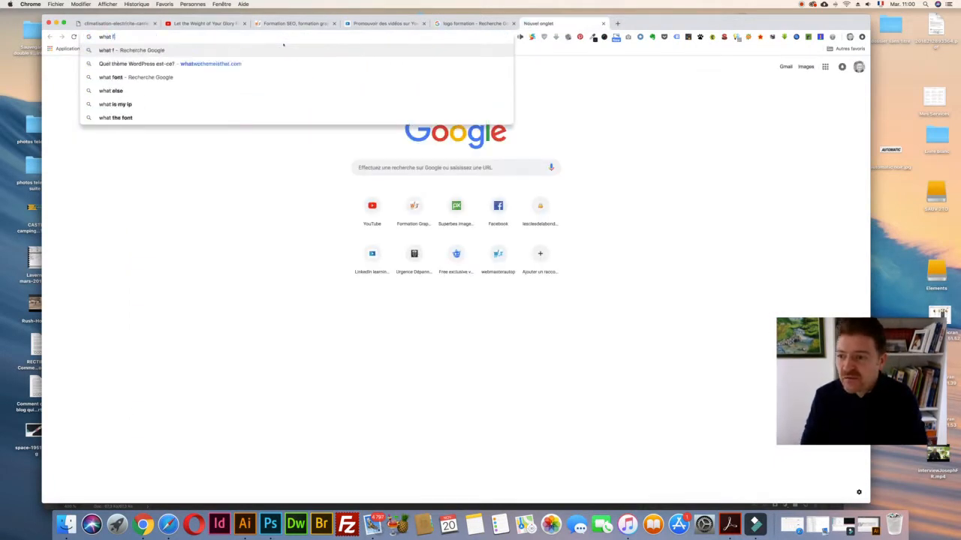
pyautogui.write('or')
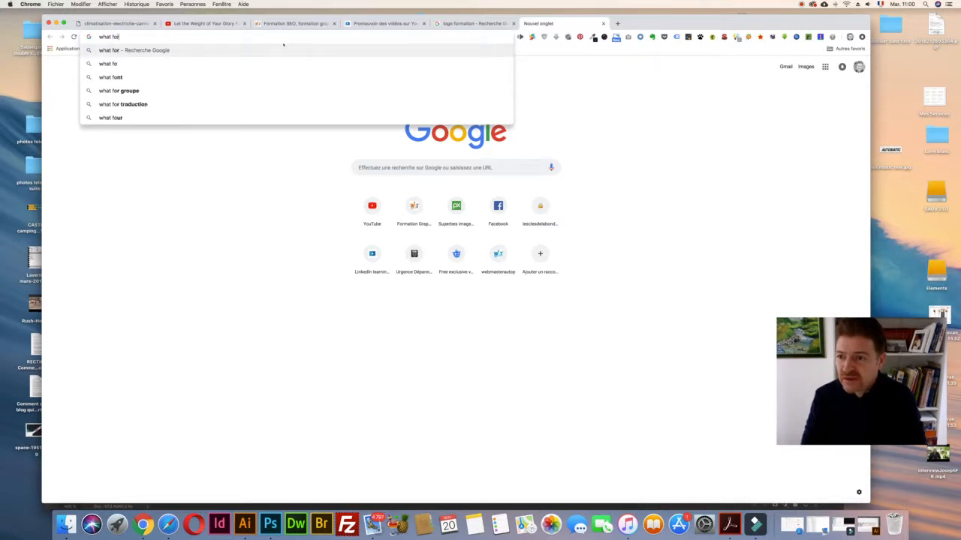
pyautogui.write('nt')
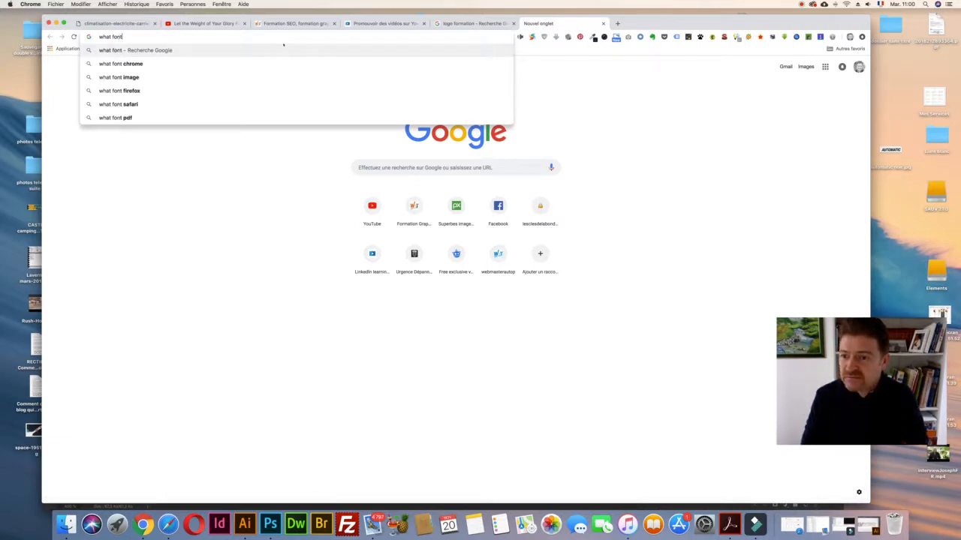
pyautogui.press('Return')
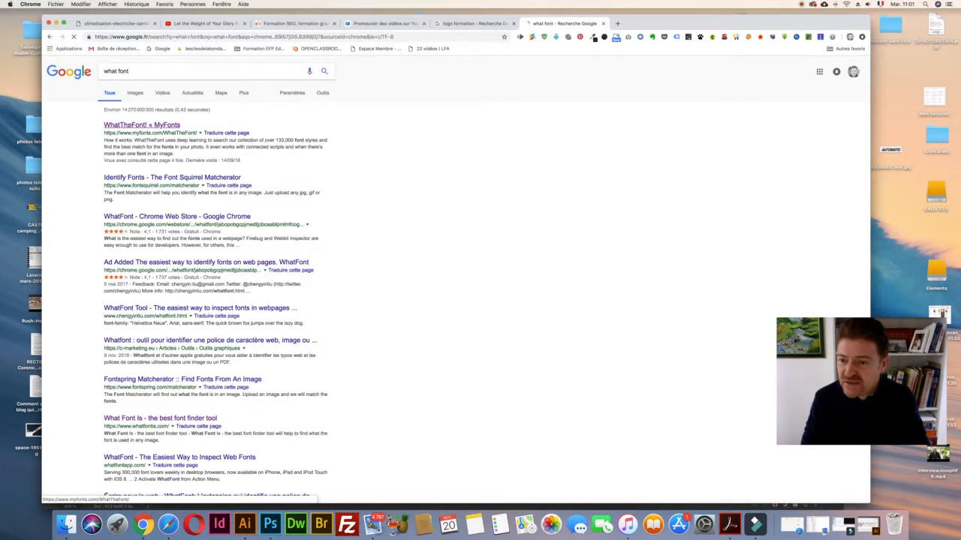
pyautogui.click(128, 125)
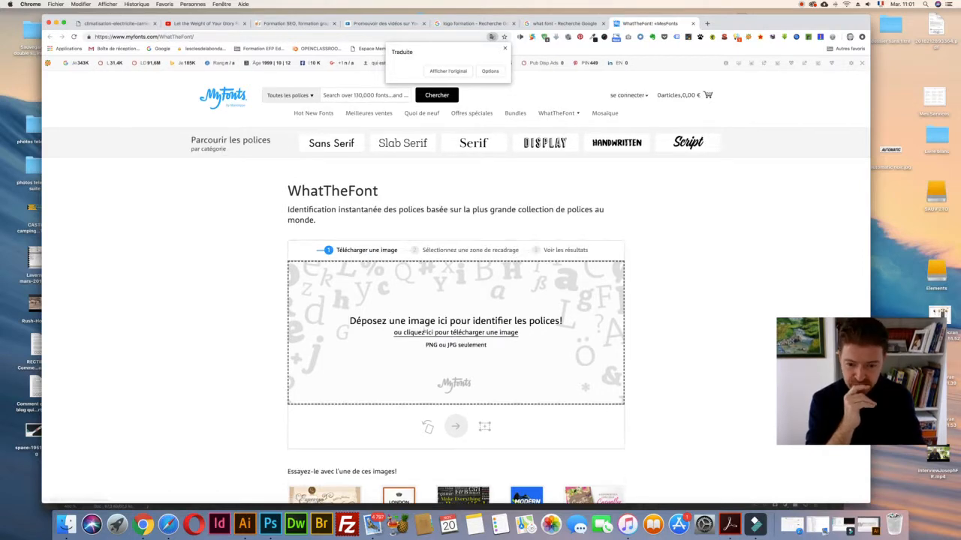
# Upload "automatic noir.jpg" from the desktop to WhatTheFont, identify the wordmark's font and review the matching fonts
pyautogui.click(425, 331)
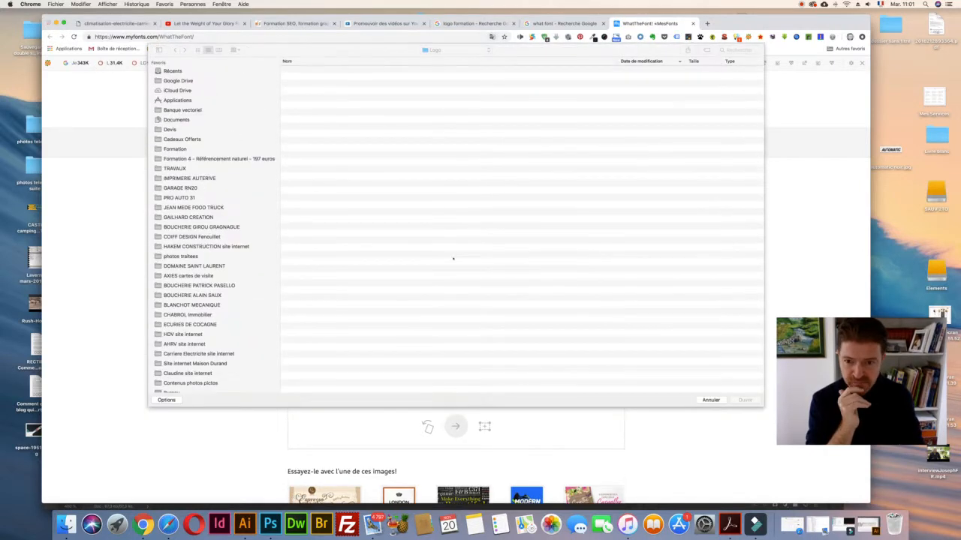
pyautogui.press('super+shift+d')
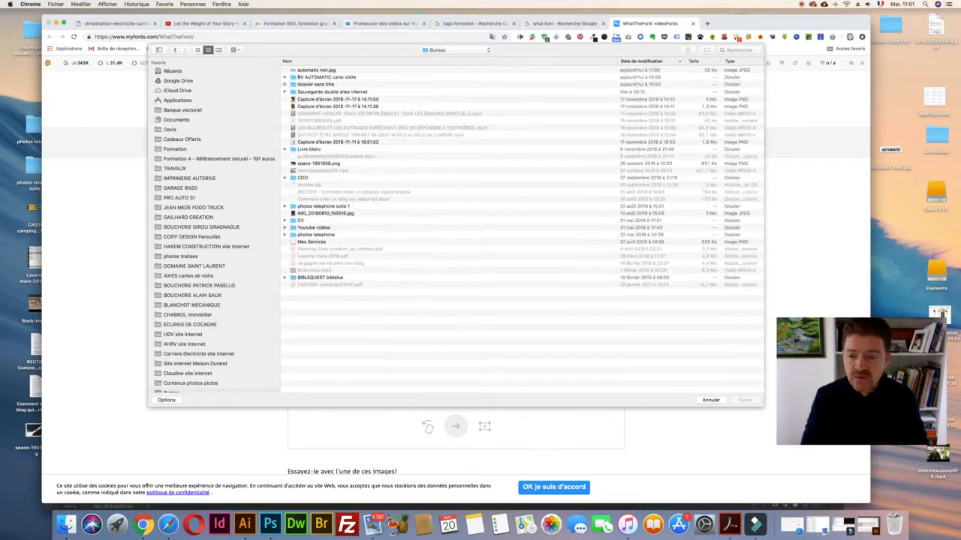
pyautogui.doubleClick(308, 70)
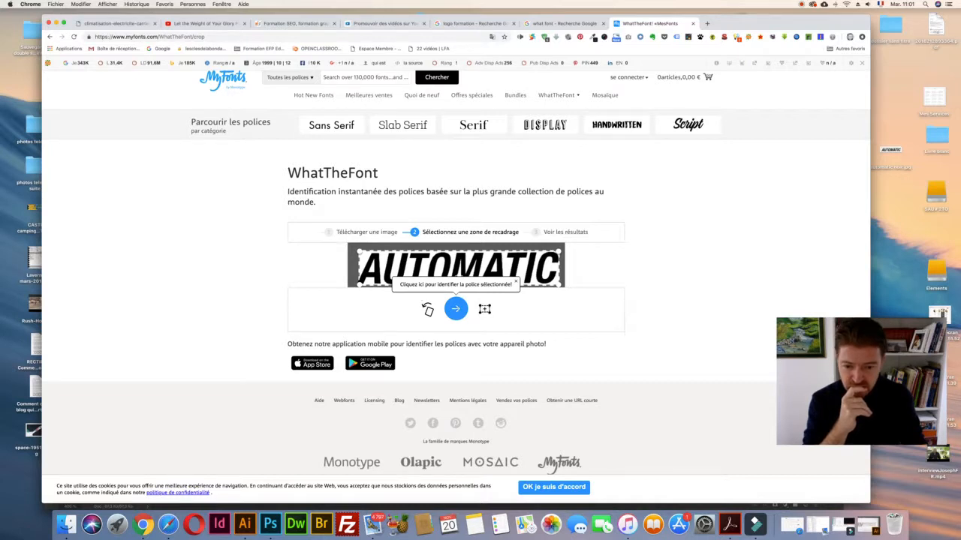
pyautogui.click(455, 309)
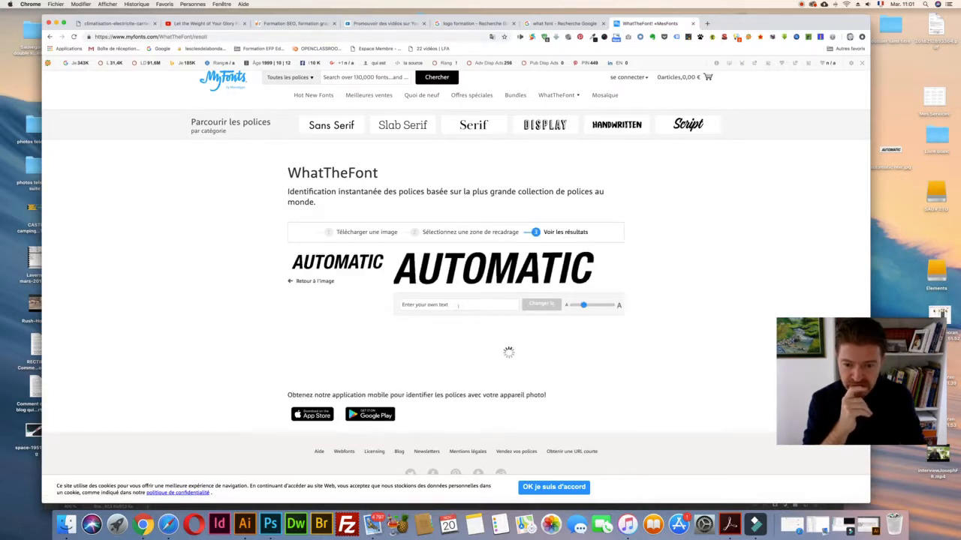
pyautogui.scroll(-3, 457, 306)
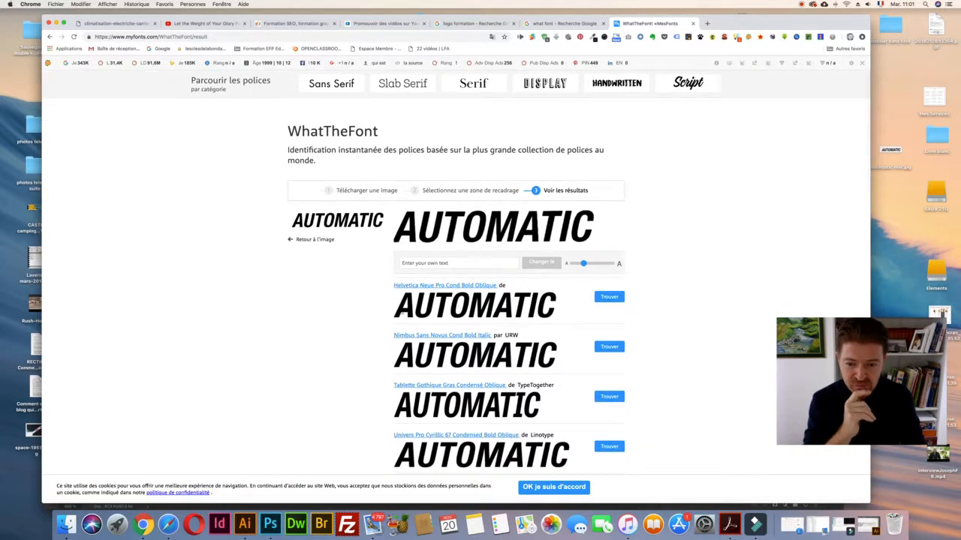
pyautogui.scroll(-3, 426, 237)
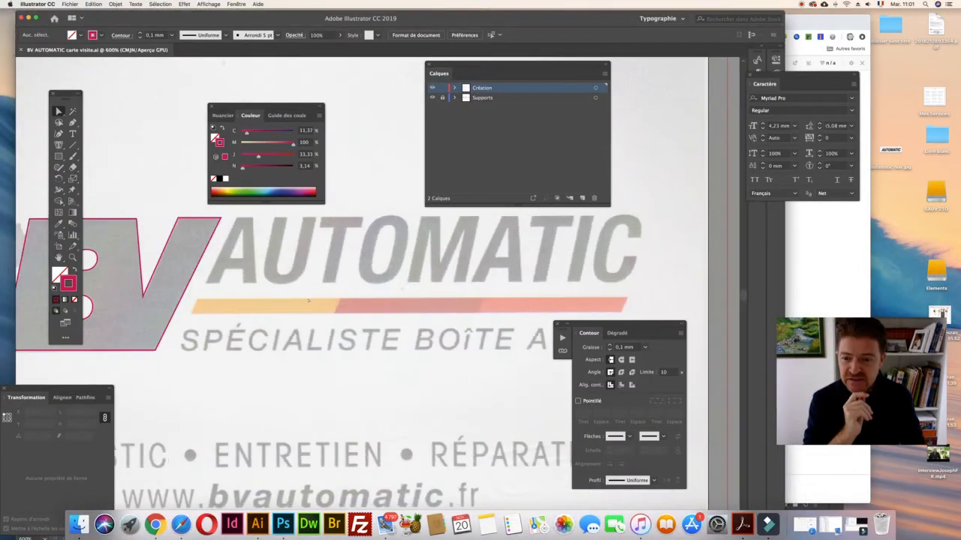
# Back in Illustrator, add the text AUTOMATIC under the scanned logo's coloured bar and select the whole word
pyautogui.click(72, 133)
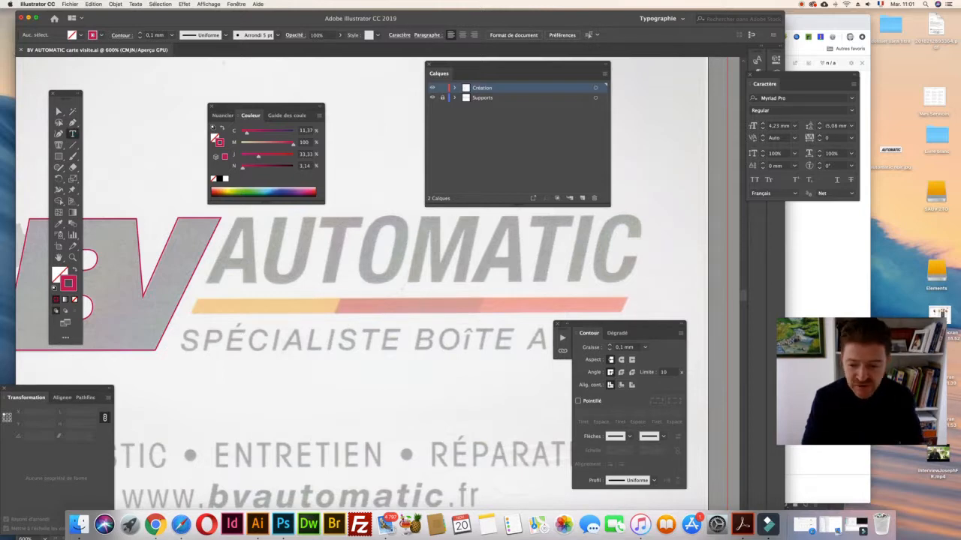
pyautogui.click(156, 525)
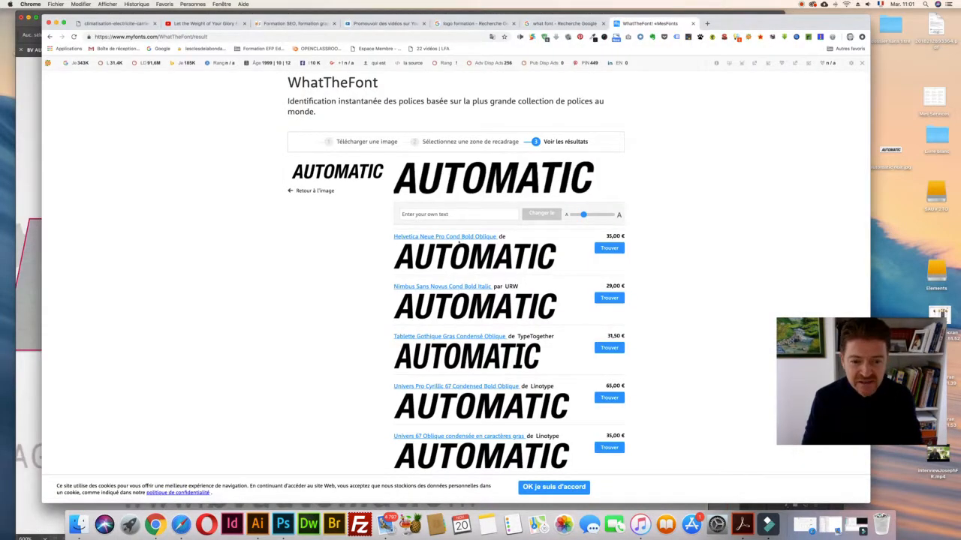
pyautogui.click(257, 525)
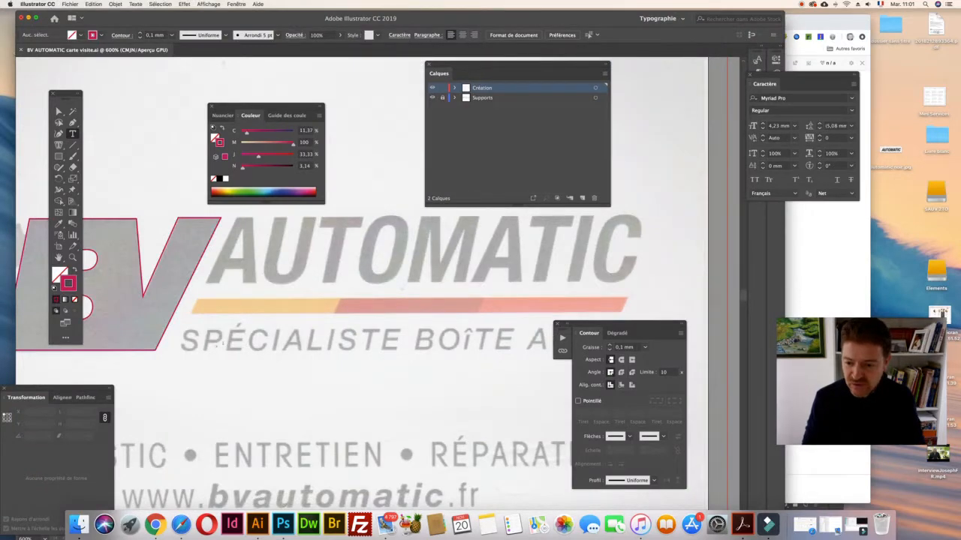
pyautogui.click(219, 345)
pyautogui.write('AUTOMATIC')
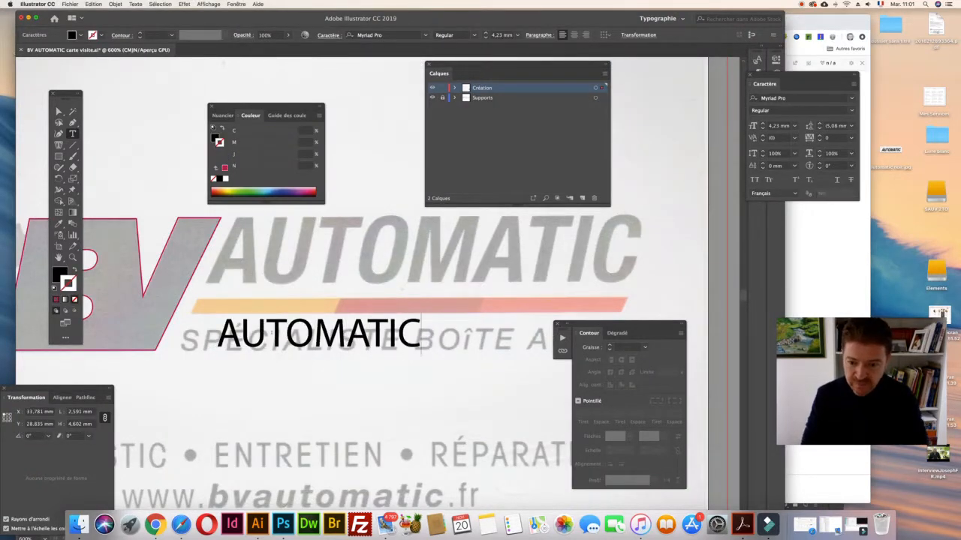
pyautogui.press('super+a')
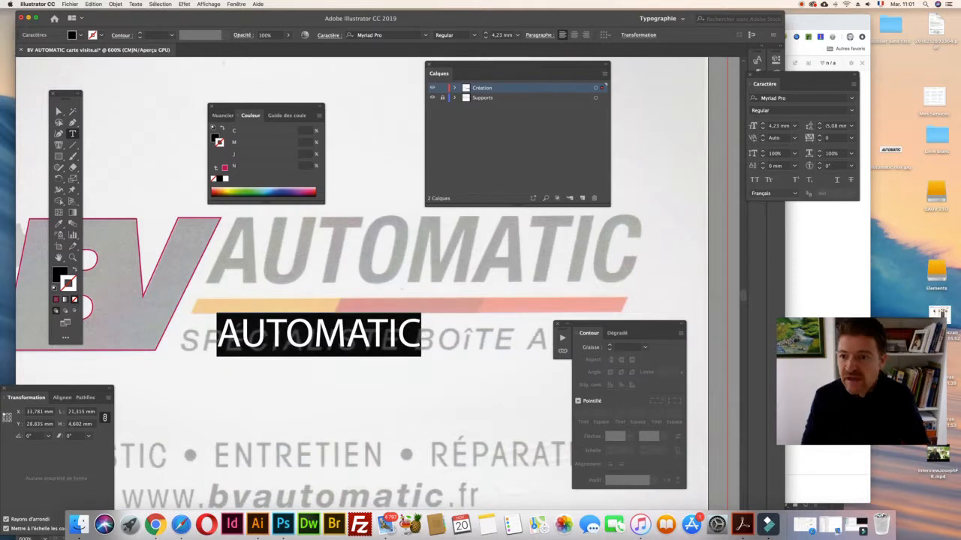
# Set the selected word AUTOMATIC in the font Helvetica Condensed Bold
pyautogui.click(425, 36)
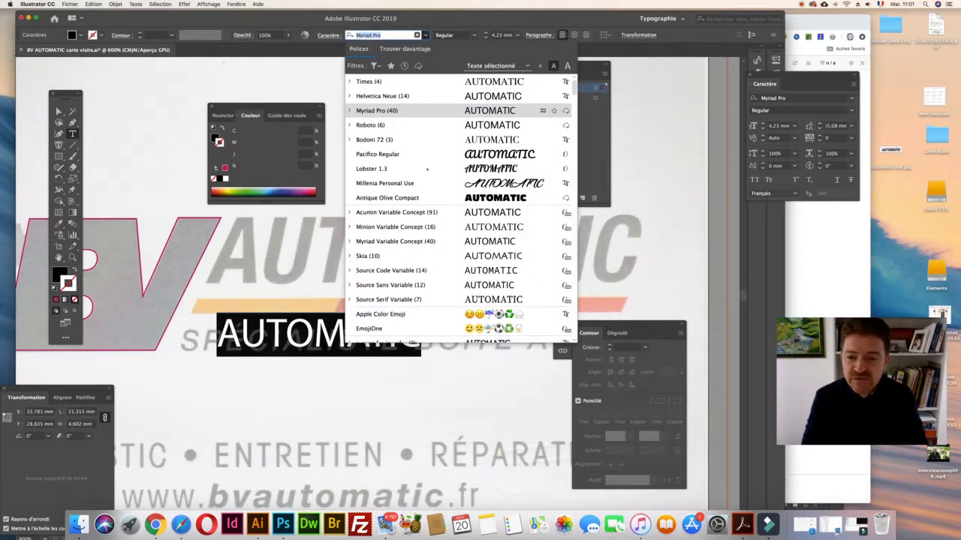
pyautogui.scroll(-10, 425, 173)
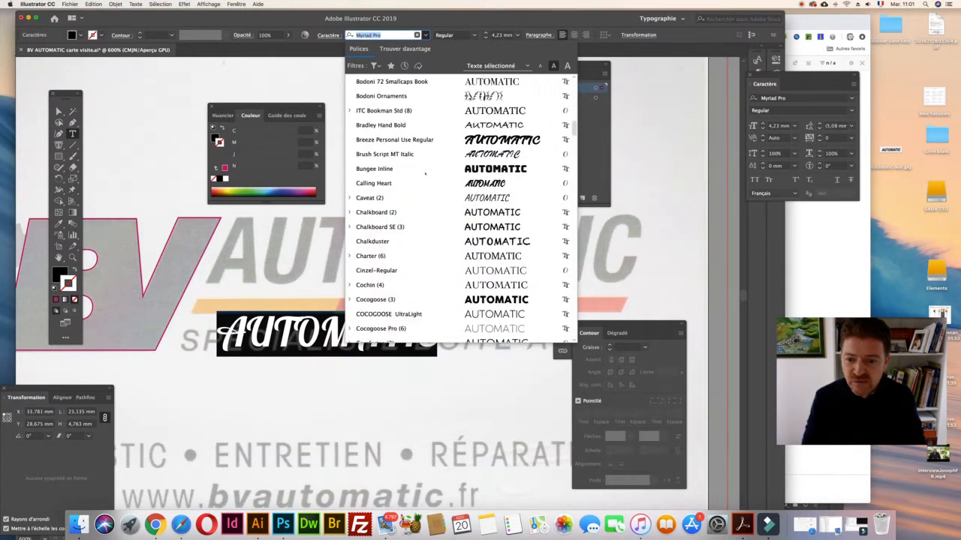
pyautogui.scroll(-15, 425, 174)
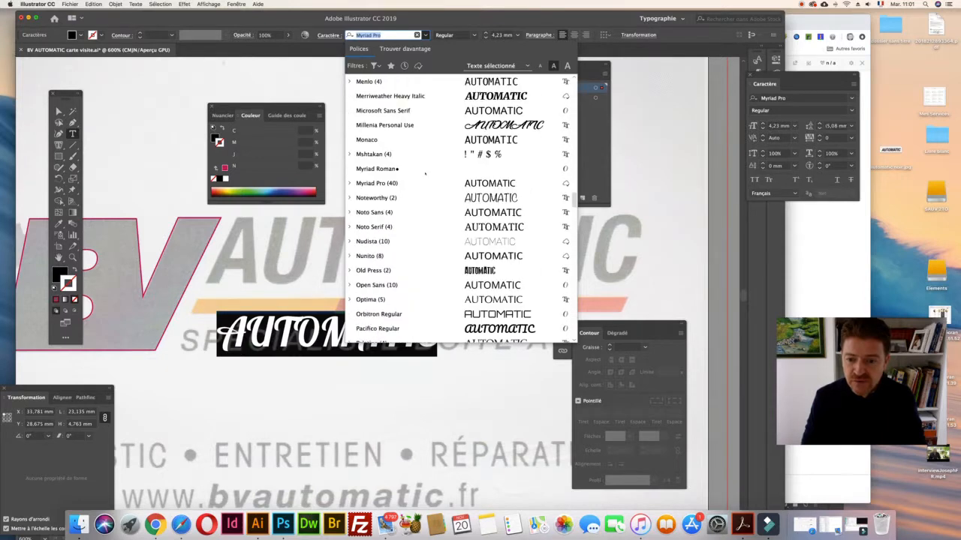
pyautogui.scroll(10, 425, 174)
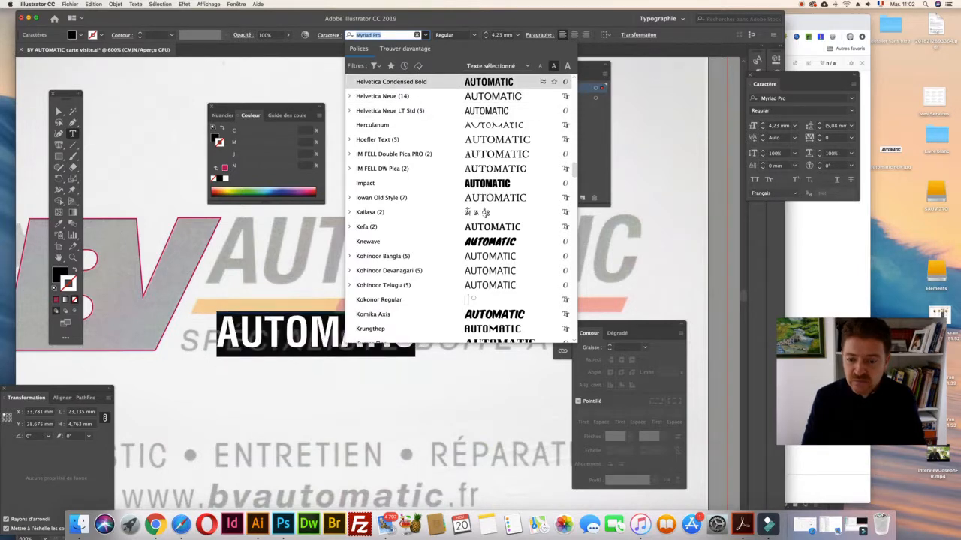
pyautogui.click(391, 81)
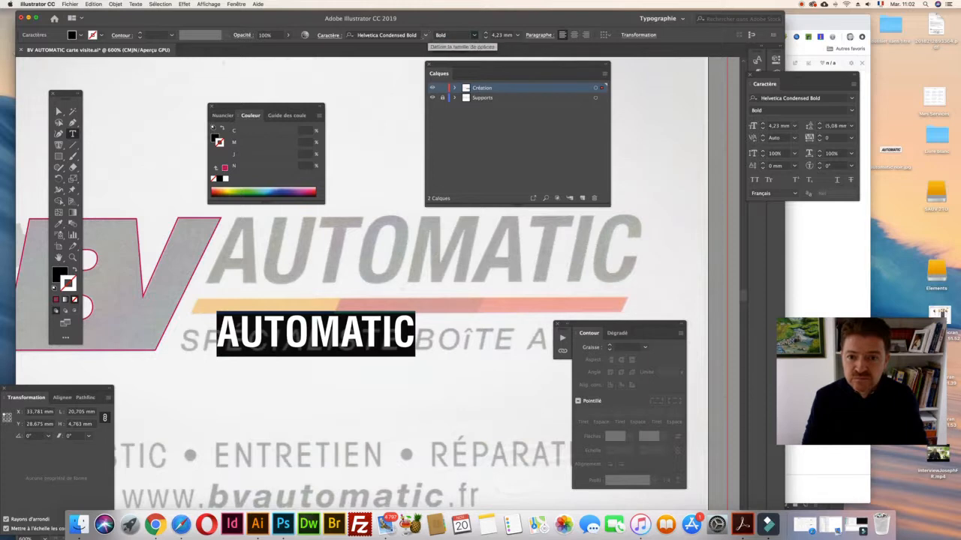
# Change the selected word AUTOMATIC to the Helvetica Neue family in the Condensed Bold style
pyautogui.click(425, 36)
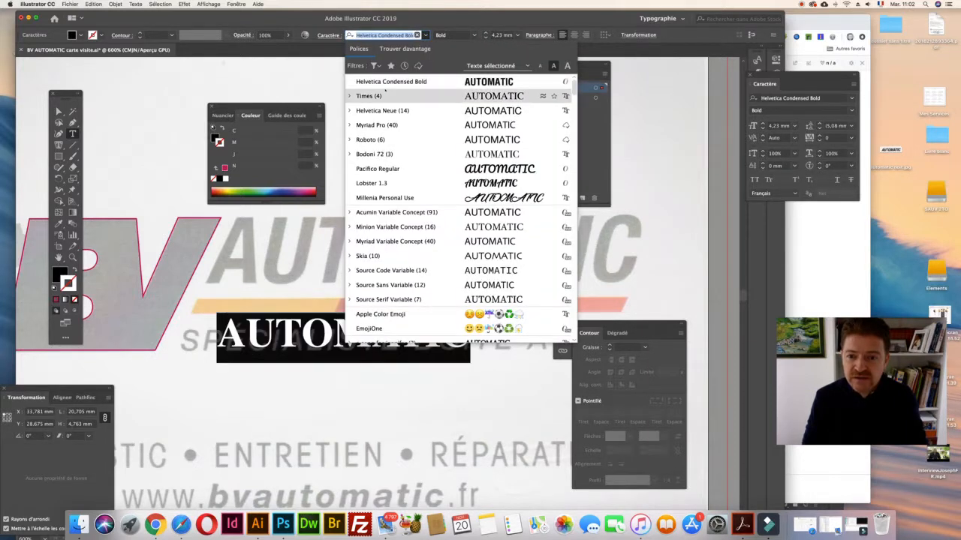
pyautogui.click(383, 110)
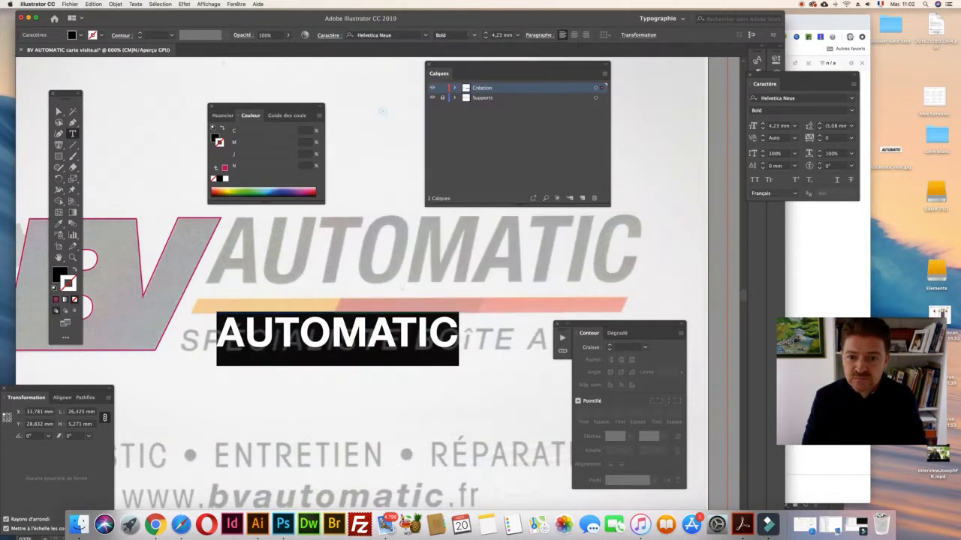
pyautogui.click(474, 35)
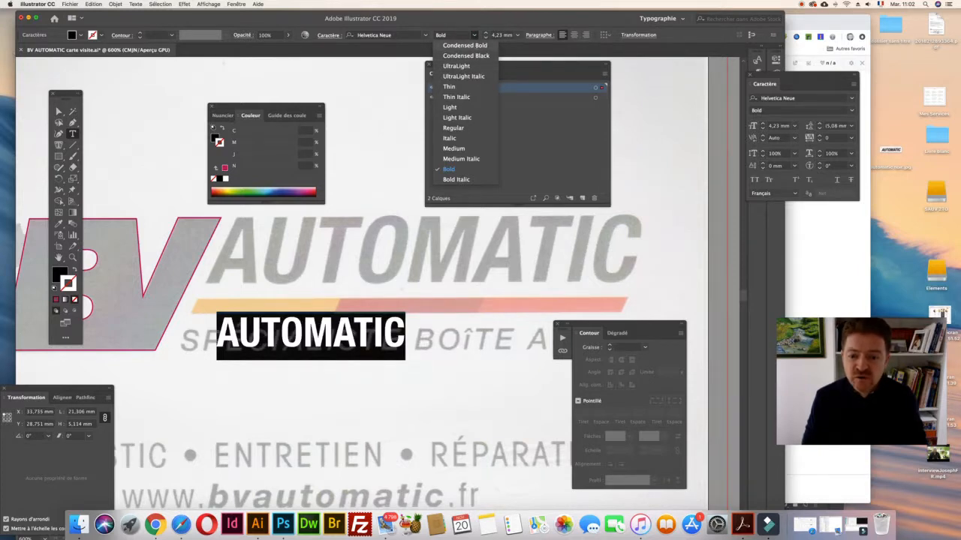
pyautogui.click(464, 45)
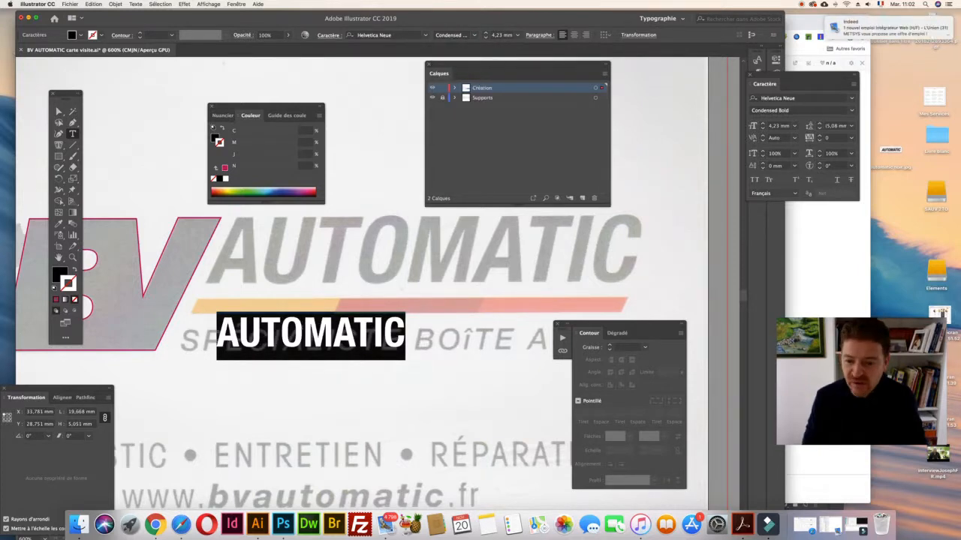
# Move the AUTOMATIC text onto the start and baseline of the scanned wordmark and enlarge it to 10 mm
pyautogui.click(58, 111)
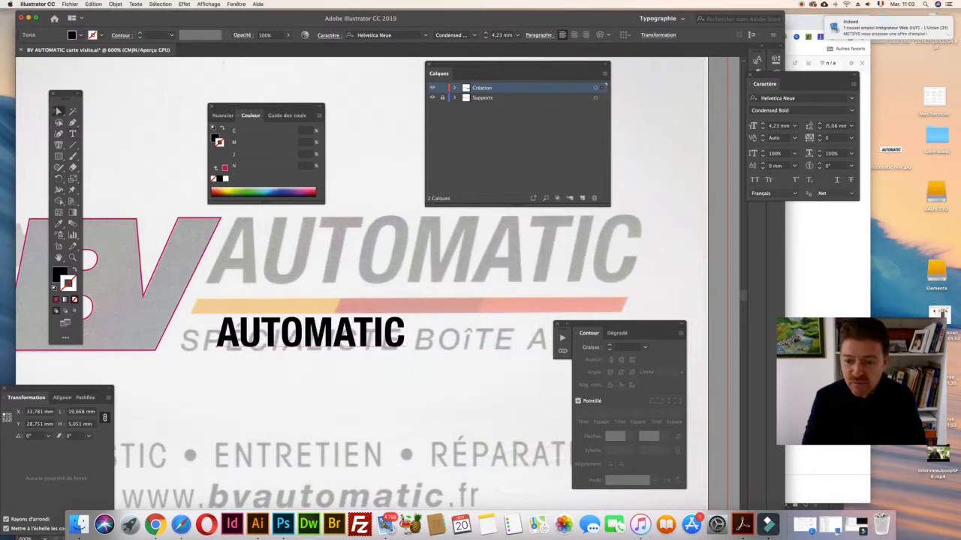
pyautogui.moveTo(309, 341); pyautogui.dragTo(305, 277)
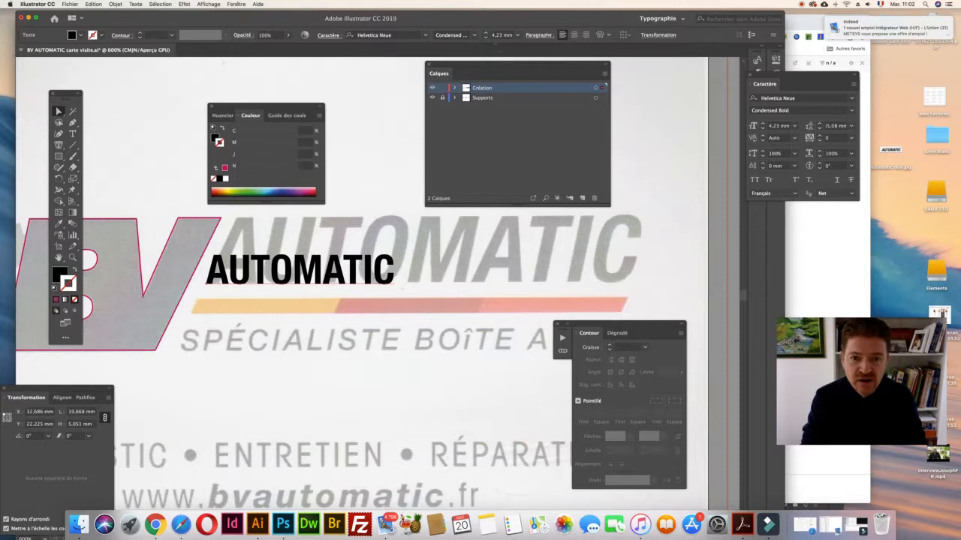
pyautogui.click(502, 35)
pyautogui.press('Up')
pyautogui.press('Up')
pyautogui.press('Up')
pyautogui.press('Up')
pyautogui.press('Up')
pyautogui.press('Up')
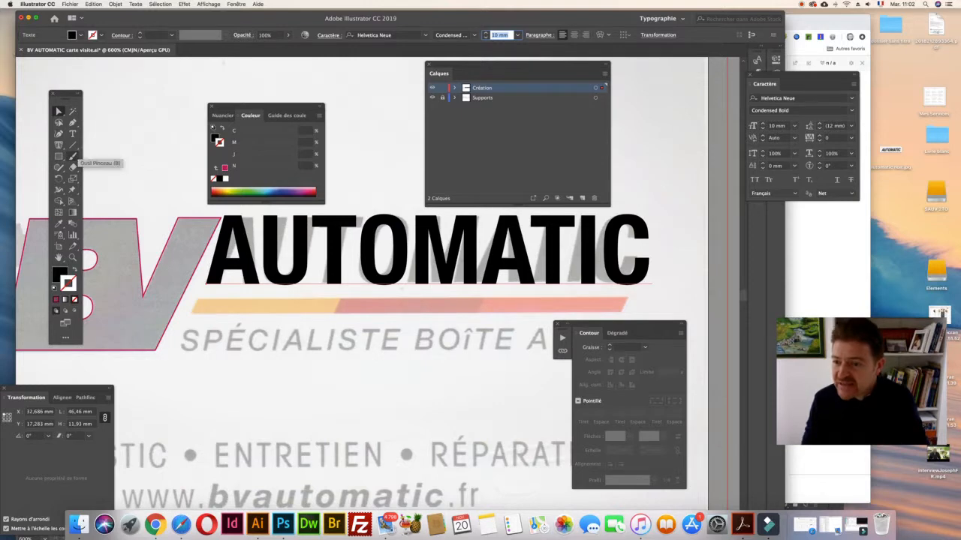
# Shear the AUTOMATIC text so its letters lean right like the scanned italic wordmark
pyautogui.click(72, 179)
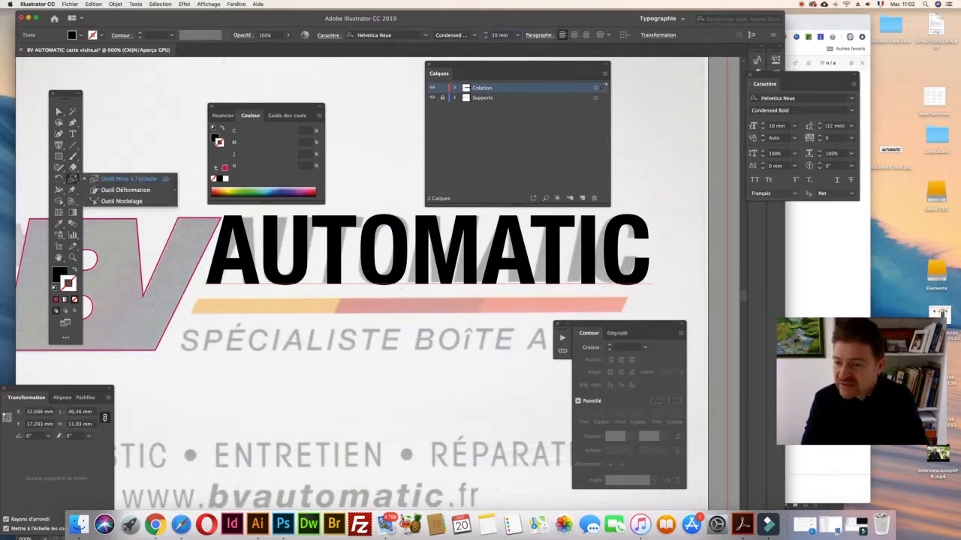
pyautogui.click(127, 178)
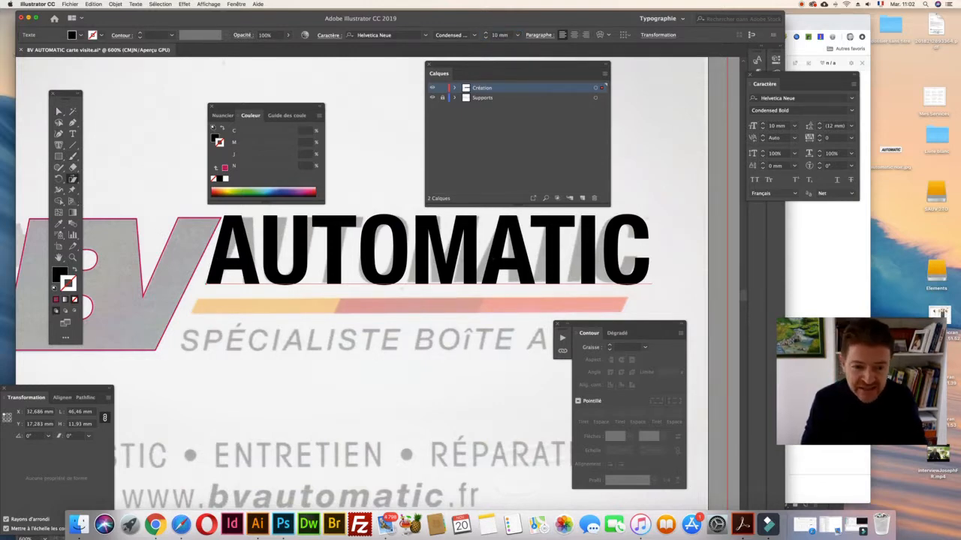
pyautogui.moveTo(649, 219); pyautogui.dragTo(659, 220)
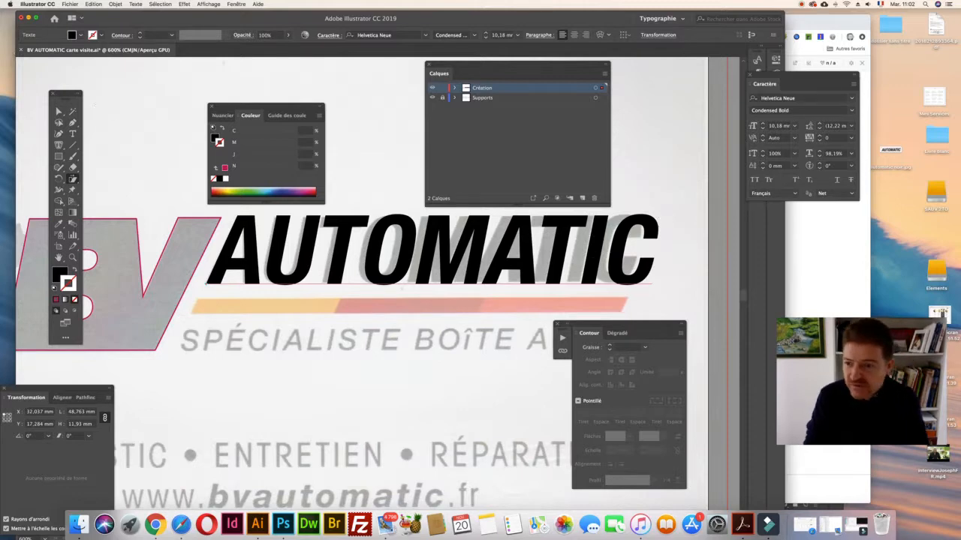
# Set the slanted AUTOMATIC text's font size to 10 mm
pyautogui.click(487, 38)
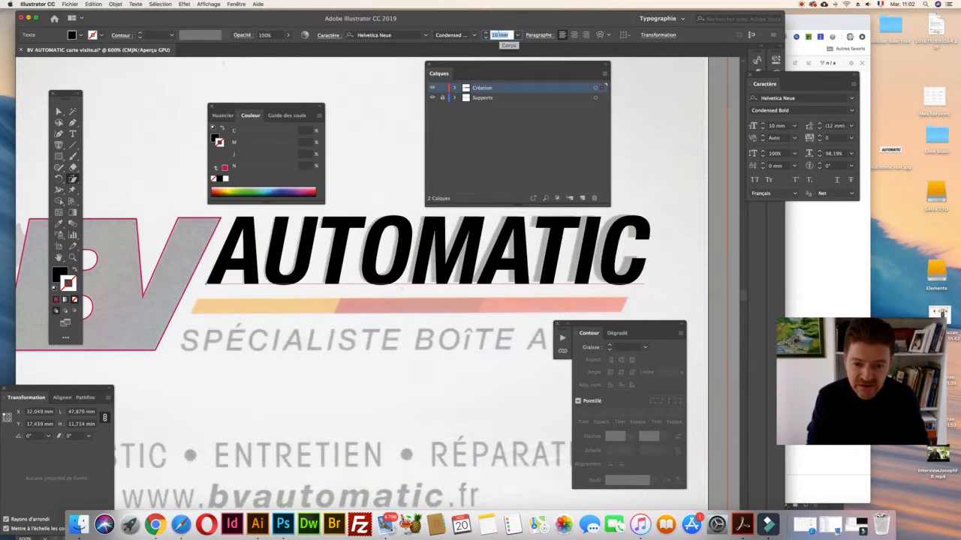
pyautogui.click(487, 37)
pyautogui.click(486, 33)
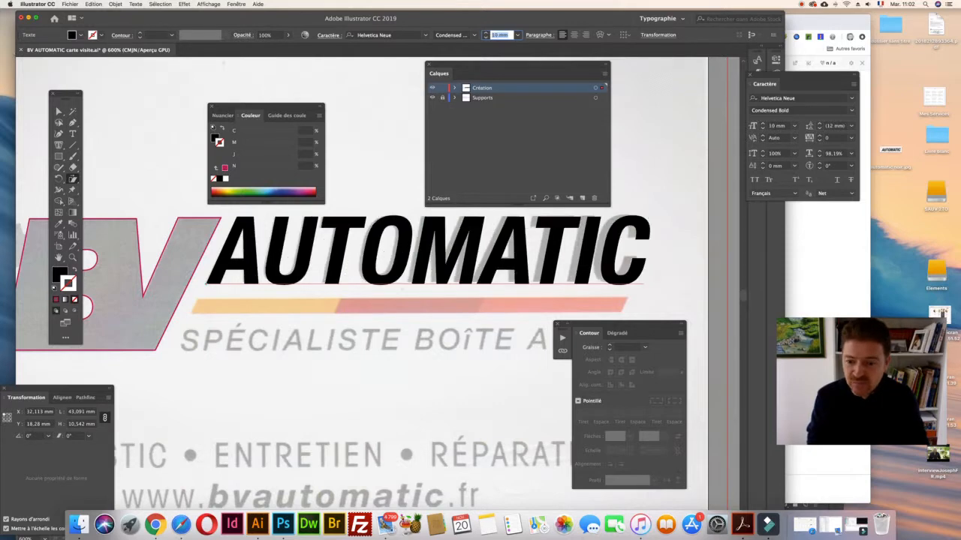
pyautogui.click(59, 111)
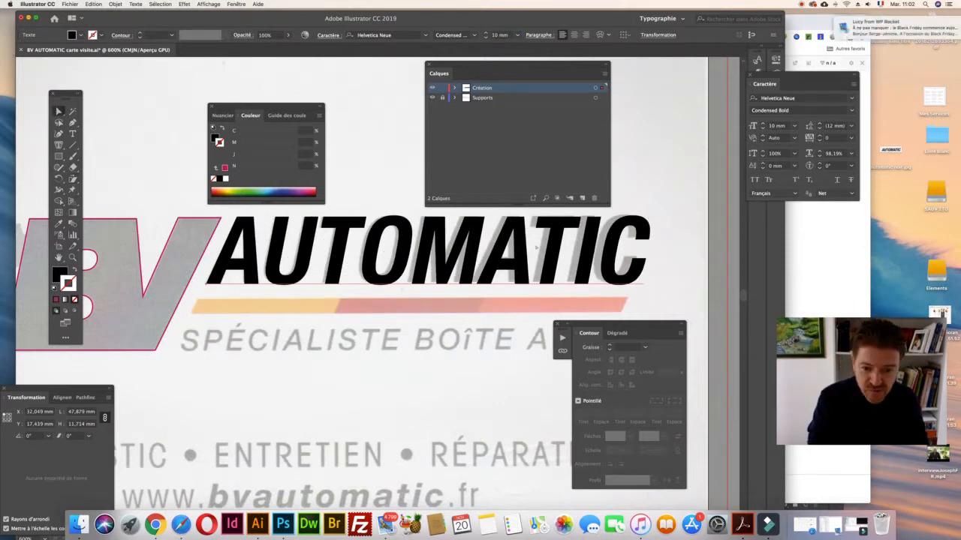
# Nudge the AUTOMATIC text slightly left over the scanned wordmark and set its tracking to -6
pyautogui.moveTo(549, 266)
pyautogui.mouseDown()
pyautogui.moveTo(575, 268)
pyautogui.moveTo(547, 266)
pyautogui.mouseUp()
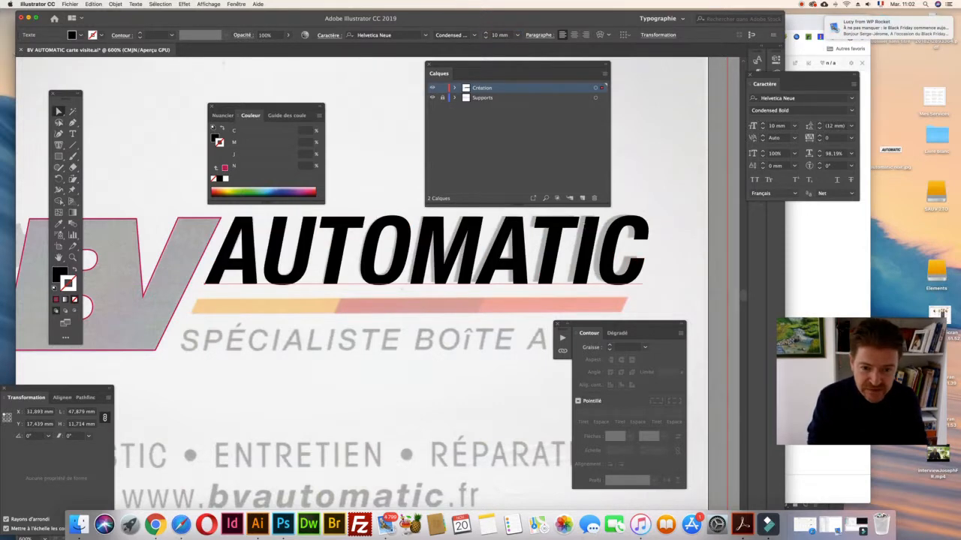
pyautogui.doubleClick(545, 259)
pyautogui.click(467, 256)
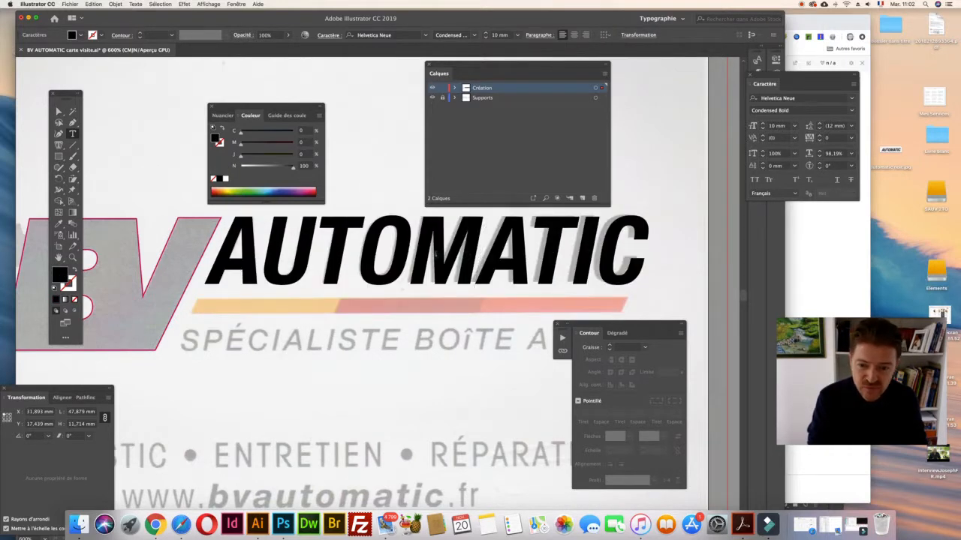
pyautogui.doubleClick(436, 252)
pyautogui.click(436, 253)
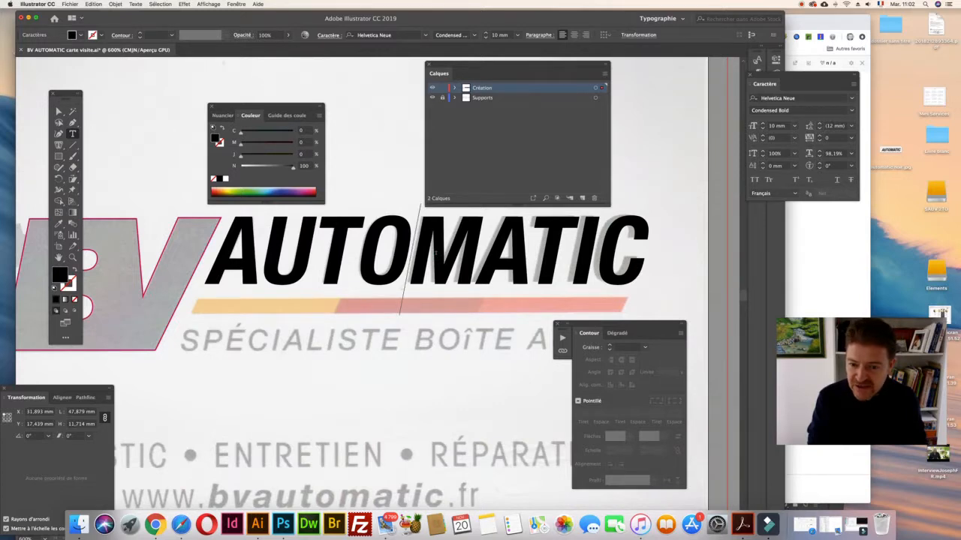
pyautogui.doubleClick(436, 253)
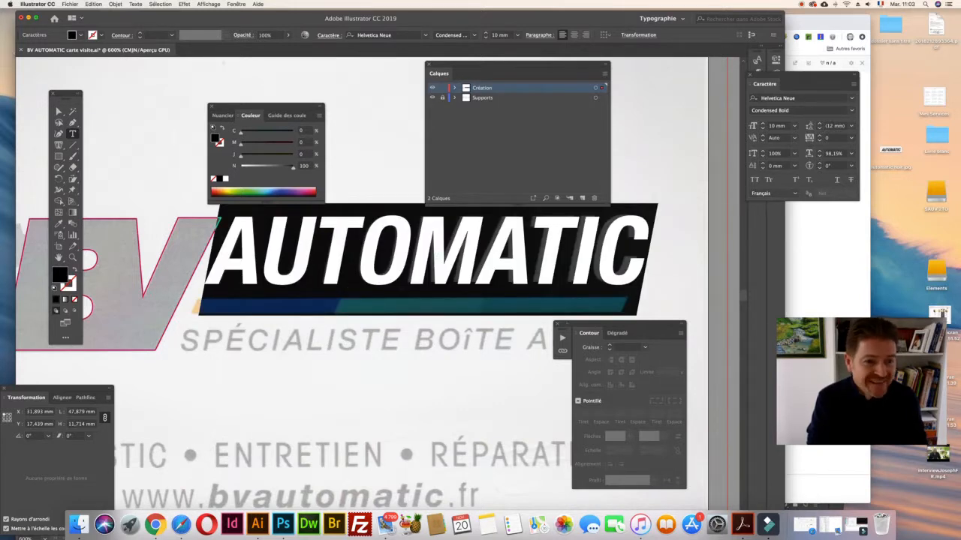
pyautogui.click(829, 138)
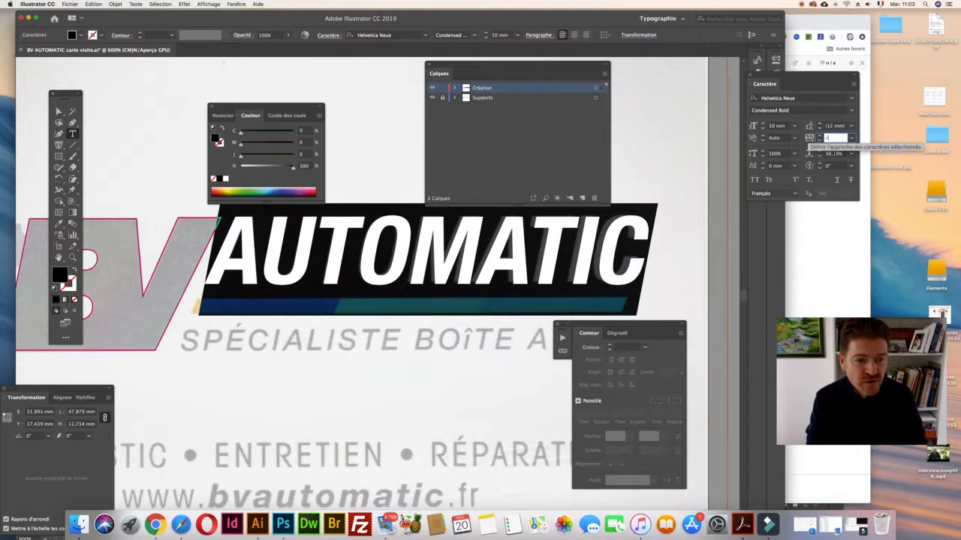
pyautogui.press('Down')
pyautogui.press('Down')
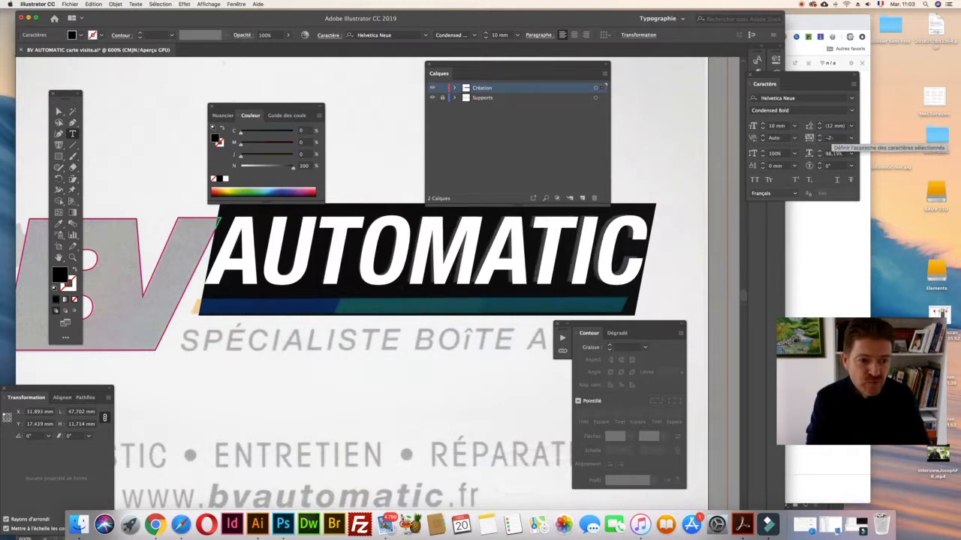
pyautogui.press('Down')
pyautogui.press('Down')
pyautogui.press('Down')
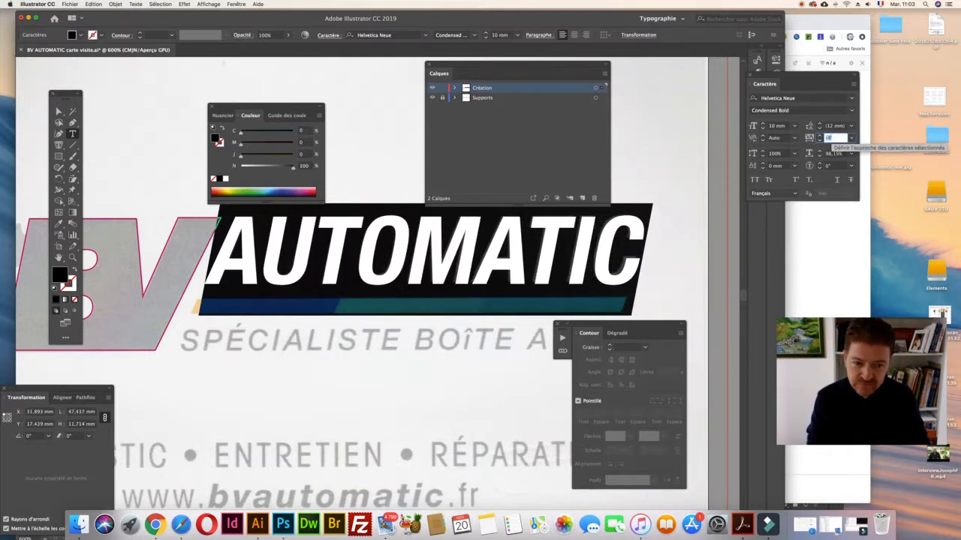
pyautogui.click(533, 244)
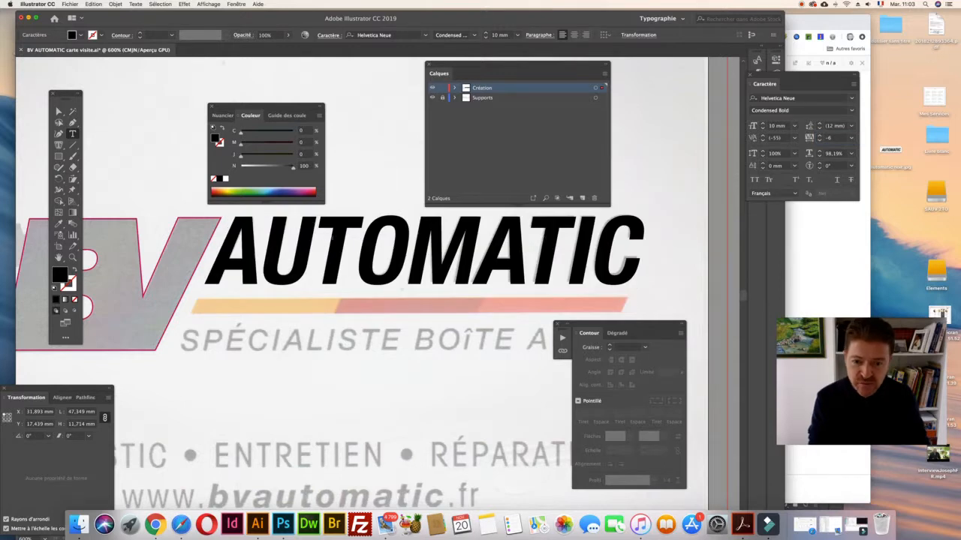
pyautogui.press('Escape')
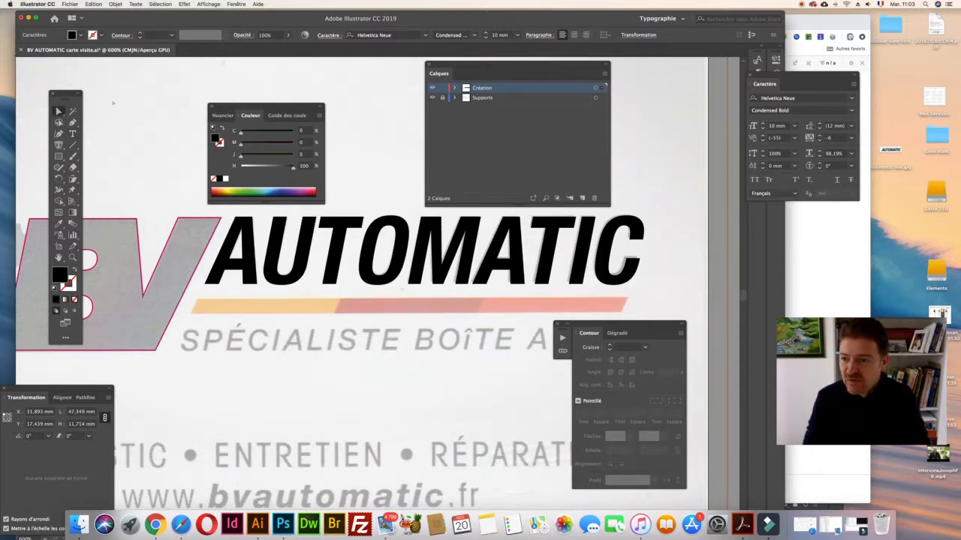
# Duplicate the AUTOMATIC text straight below the logo and replace the copy's wording with "spécialiste boîte auto"
pyautogui.press('super+minus')
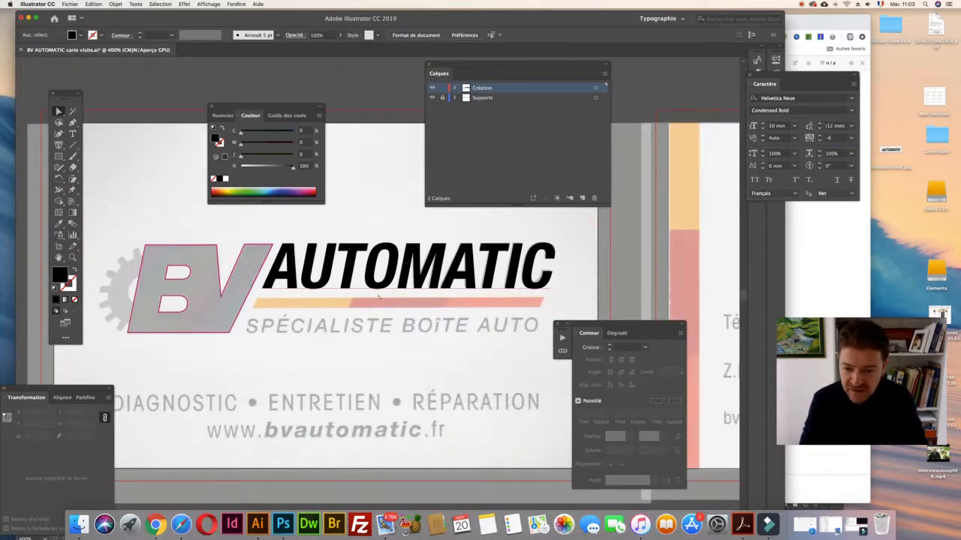
pyautogui.moveTo(356, 274); pyautogui.dragTo(356, 378)
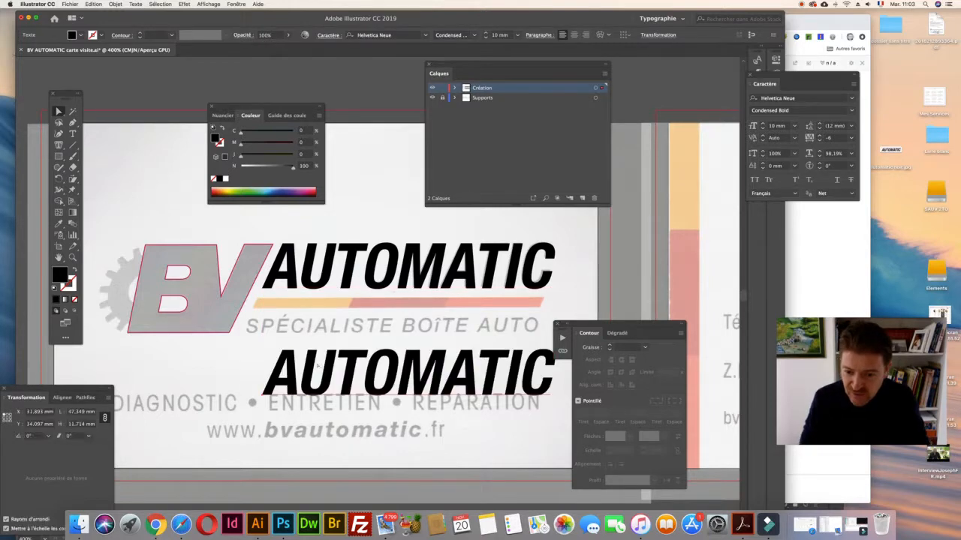
pyautogui.doubleClick(318, 364)
pyautogui.write('spé')
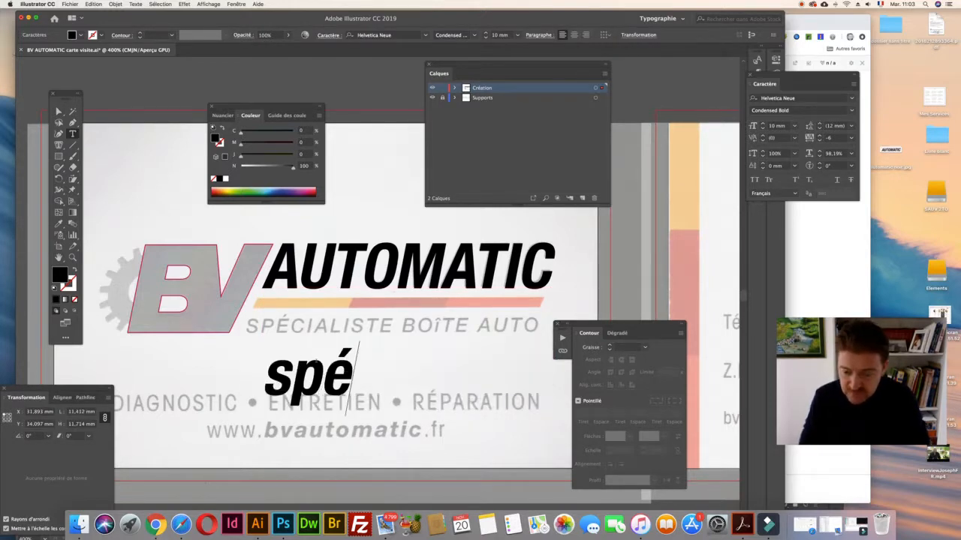
pyautogui.write('cialiste boîte auto')
# Format the whole "spécialiste boîte auto" line as Helvetica Neue Medium Italic, 5 mm, in all caps
pyautogui.press('super+a')
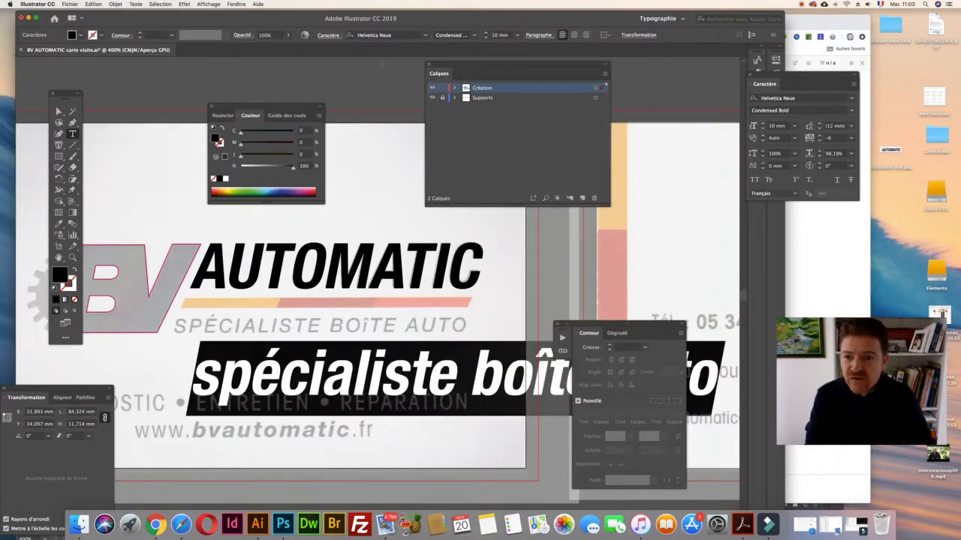
pyautogui.click(474, 34)
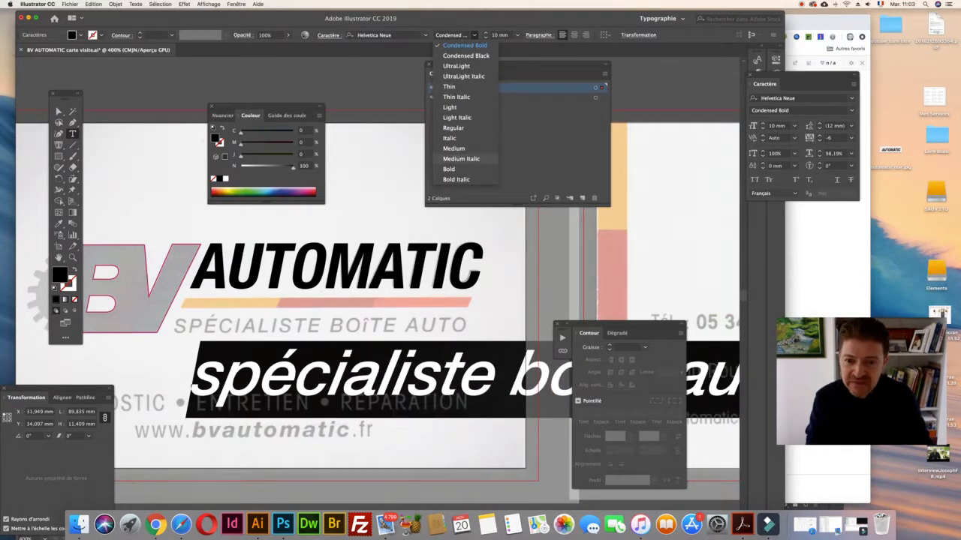
pyautogui.click(461, 159)
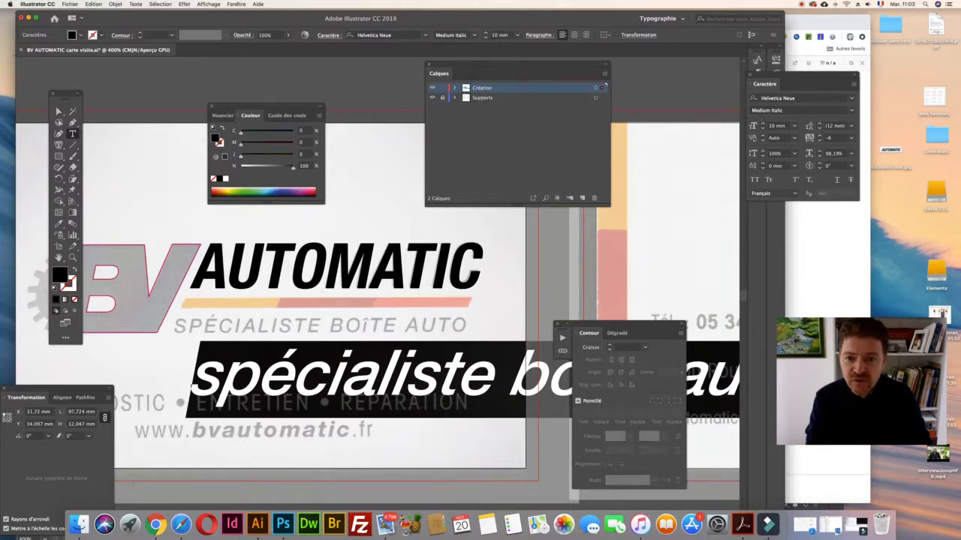
pyautogui.click(499, 36)
pyautogui.press('Down')
pyautogui.press('Down')
pyautogui.press('Down')
pyautogui.press('Down')
pyautogui.press('Down')
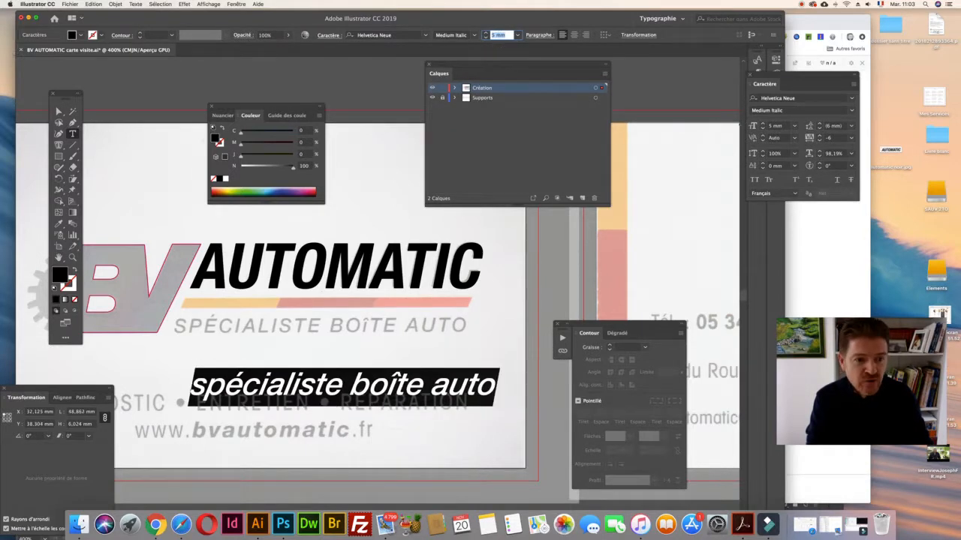
pyautogui.click(754, 181)
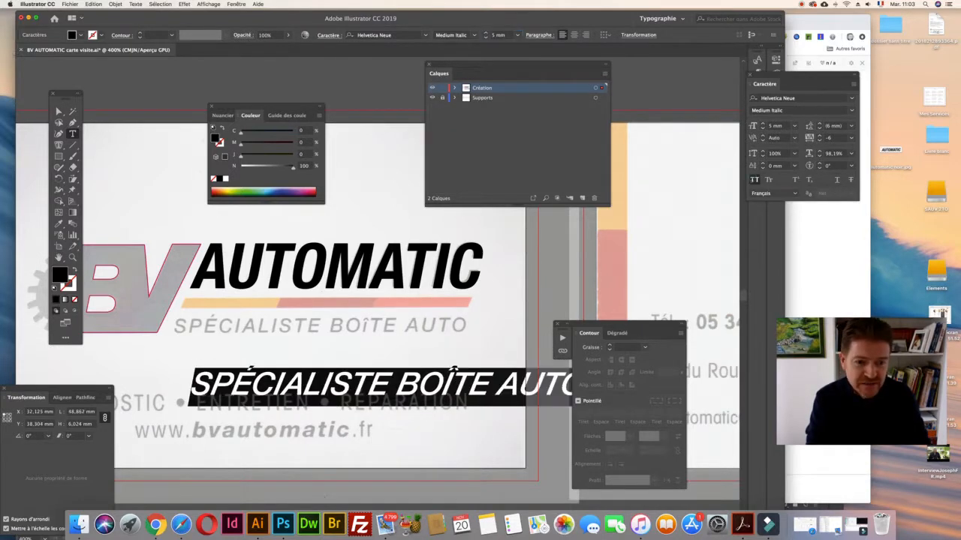
pyautogui.press('Escape')
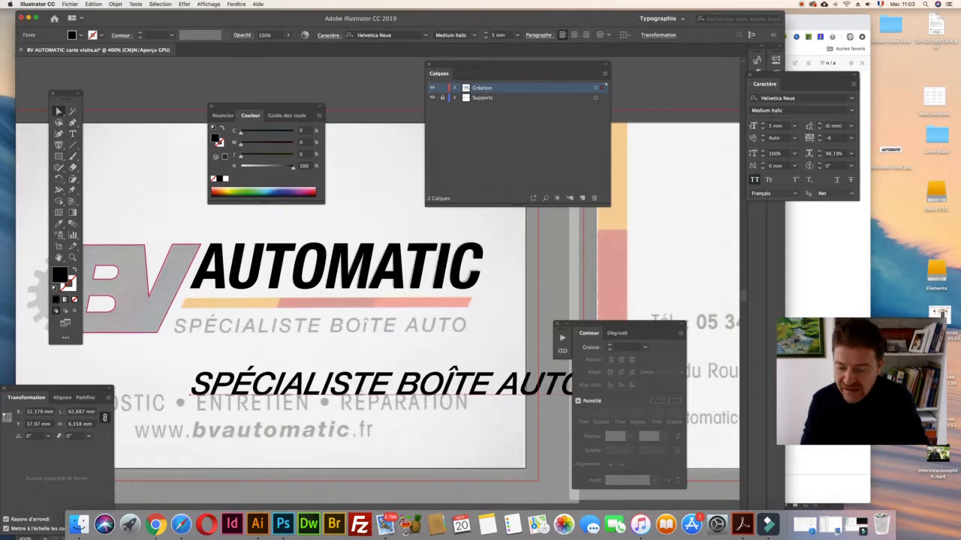
# Copy the tagline's wording into a new text object at the scanned tagline's start and delete the sheared original
pyautogui.press('Return')
pyautogui.press('super+a')
pyautogui.press('super+c')
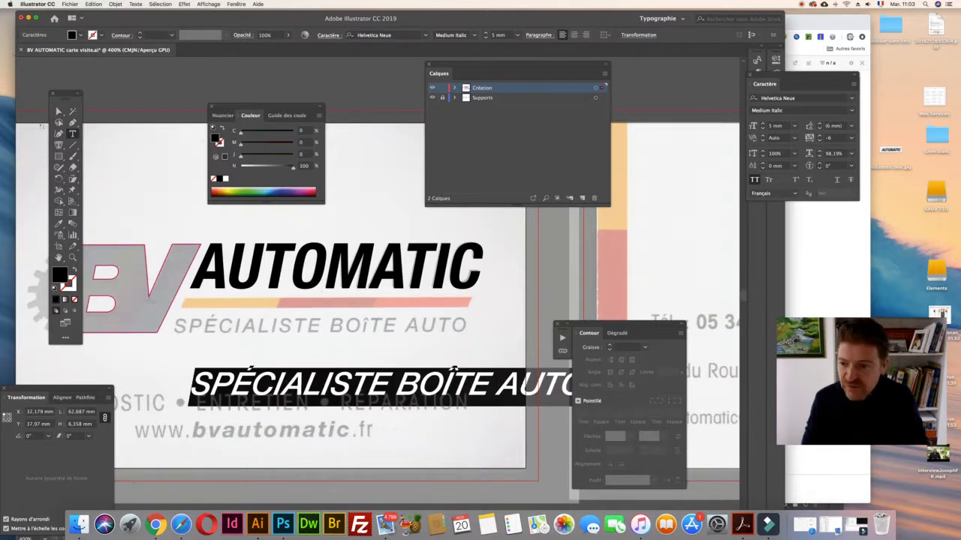
pyautogui.press('Escape')
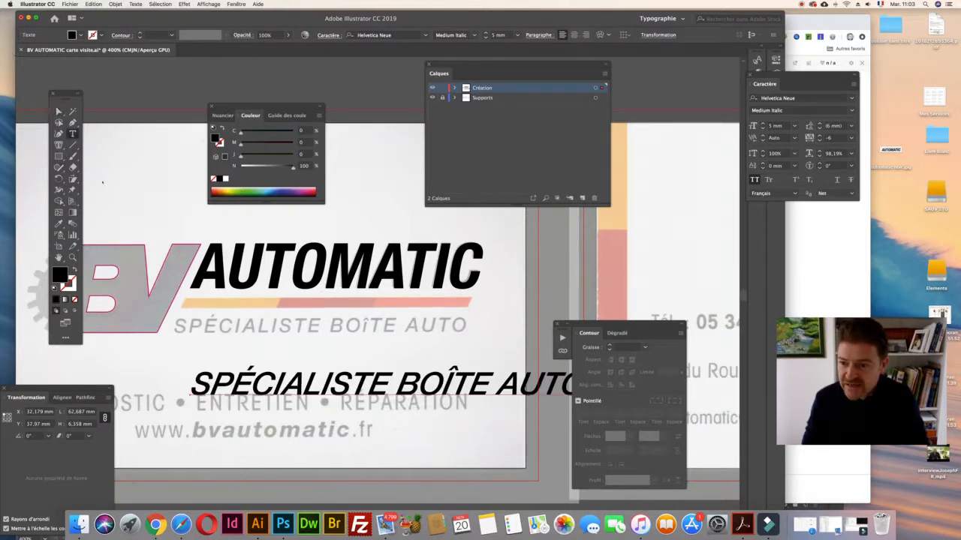
pyautogui.click(194, 323)
pyautogui.press('super+v')
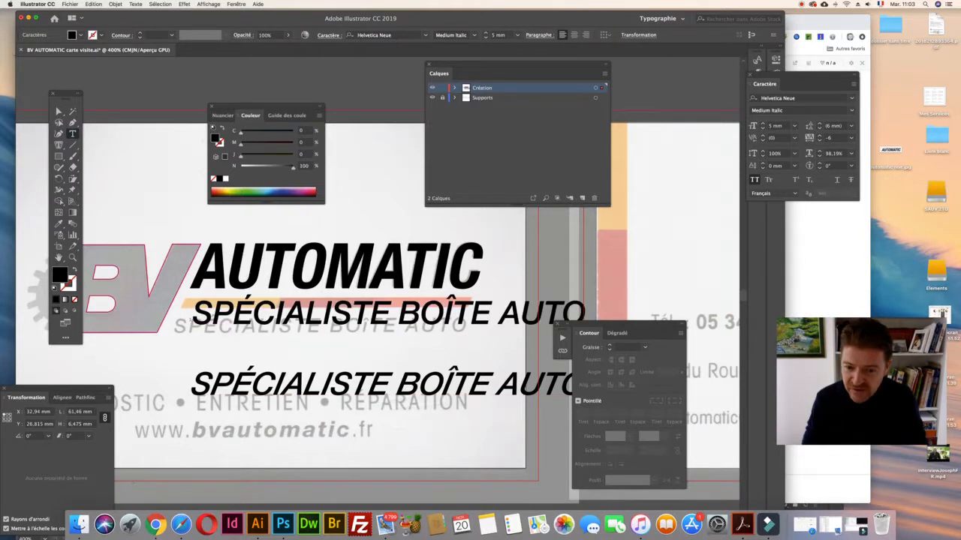
pyautogui.press('super+a')
pyautogui.press('Escape')
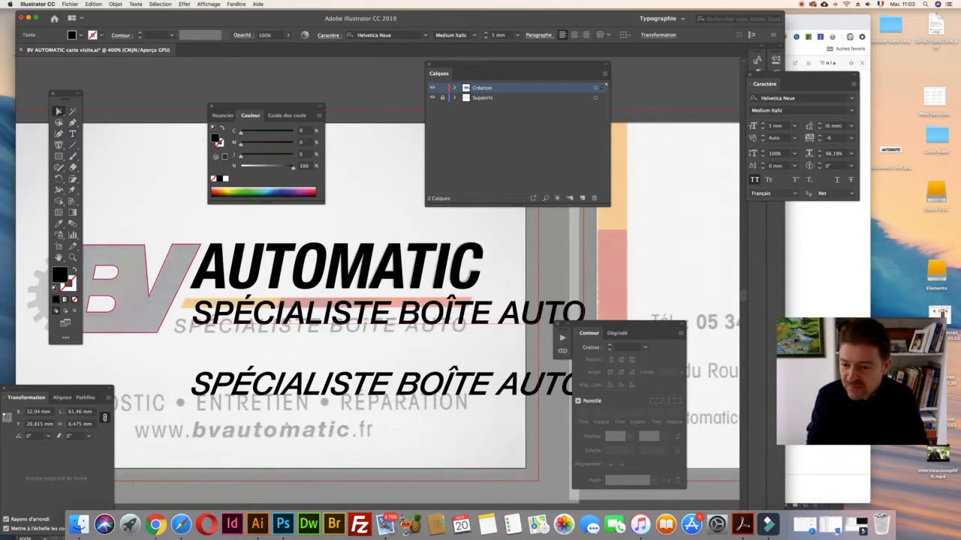
pyautogui.click(280, 379)
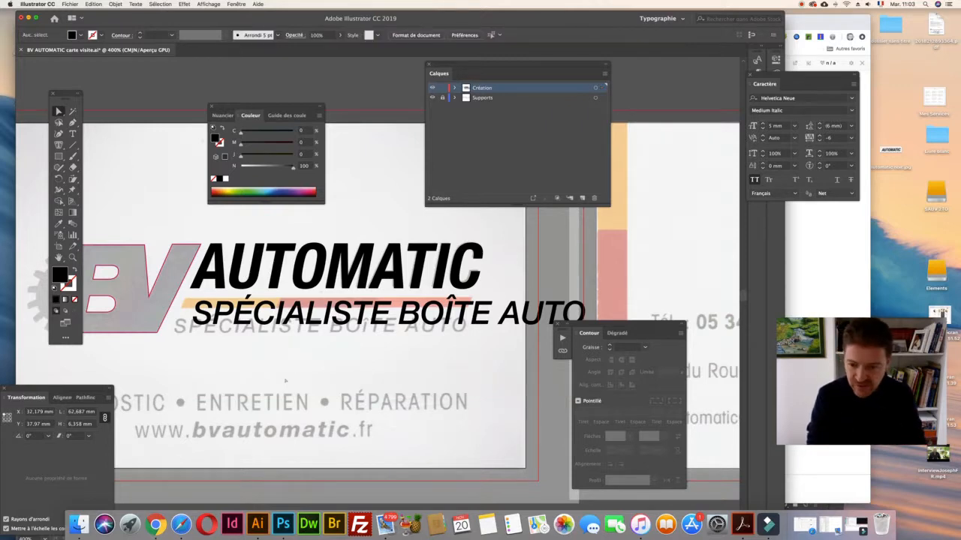
pyautogui.press('Delete')
# Align the new tagline with the start of the scanned tagline and reduce its font size to 3 mm
pyautogui.moveTo(274, 311); pyautogui.dragTo(274, 350)
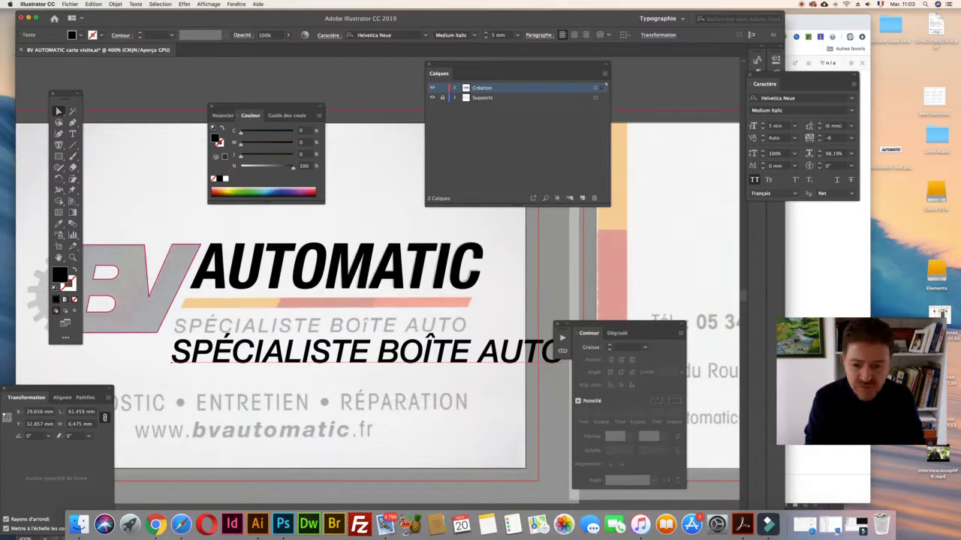
pyautogui.press('Down')
pyautogui.press('Down')
pyautogui.moveTo(368, 354); pyautogui.dragTo(371, 324)
# Widen the tracking of the entire SPÉCIALISTE BOÎTE AUTO tagline to 129
pyautogui.tripleClick(372, 324)
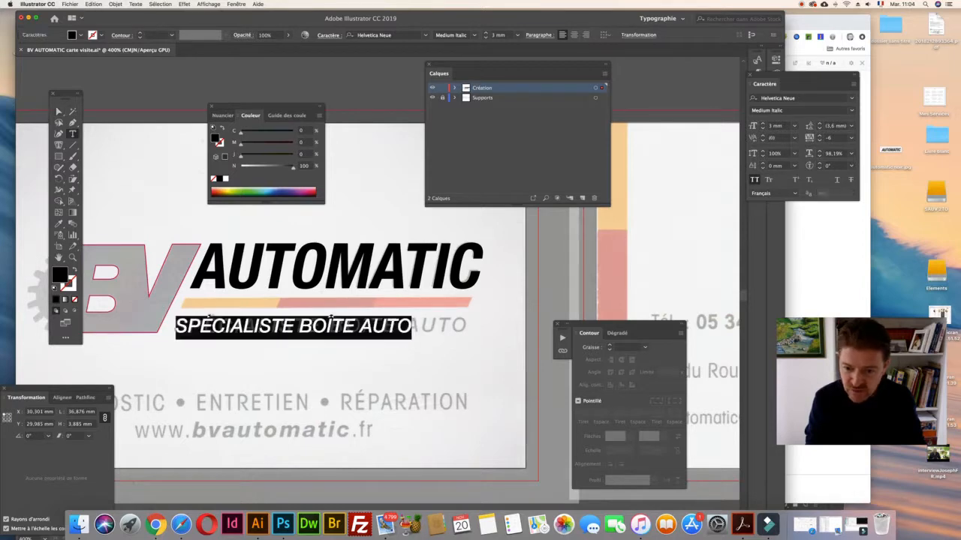
pyautogui.click(827, 138)
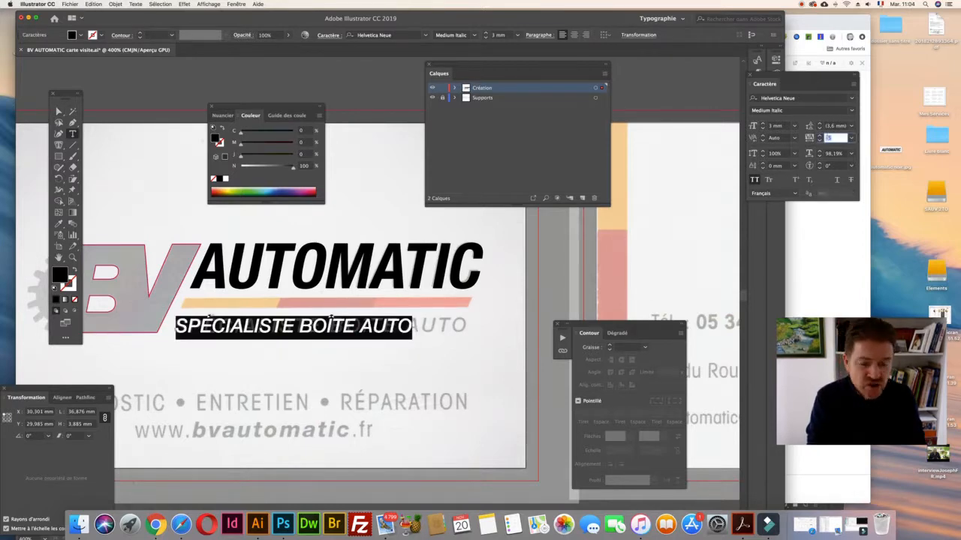
pyautogui.press('Up')
pyautogui.press('Up')
pyautogui.press('Up')
pyautogui.press('Up')
pyautogui.press('Up')
pyautogui.press('Up')
pyautogui.press('Up')
pyautogui.press('Up')
pyautogui.press('Up')
pyautogui.press('Up')
pyautogui.press('Up')
pyautogui.press('Up')
pyautogui.press('Up')
pyautogui.press('Up')
pyautogui.press('Up')
pyautogui.press('Up')
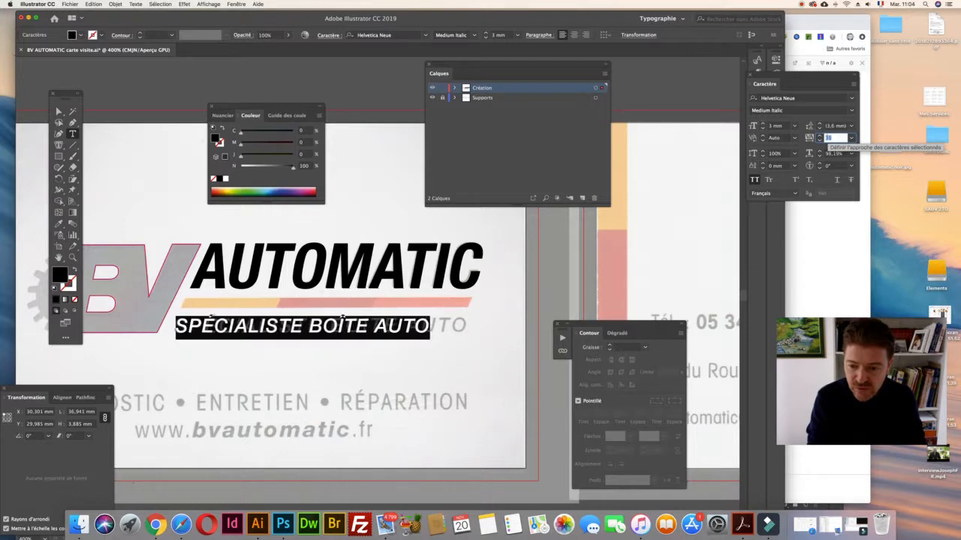
pyautogui.press('Up')
pyautogui.press('Up')
pyautogui.press('Up')
pyautogui.press('Up')
pyautogui.press('Up')
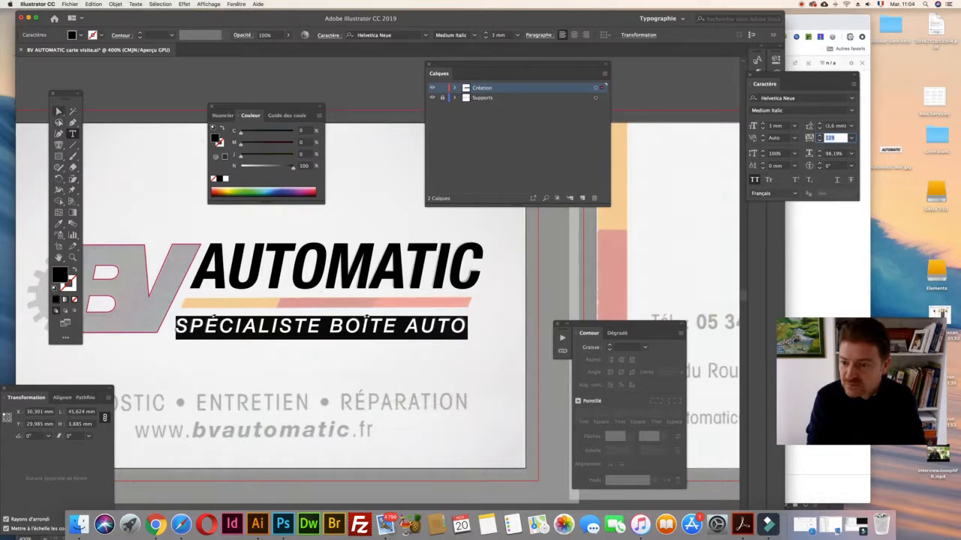
# Shift the SPÉCIALISTE BOÎTE AUTO tagline slightly left so its first letter sits on the scanned one
pyautogui.click(59, 112)
pyautogui.click(344, 341)
pyautogui.click(323, 325)
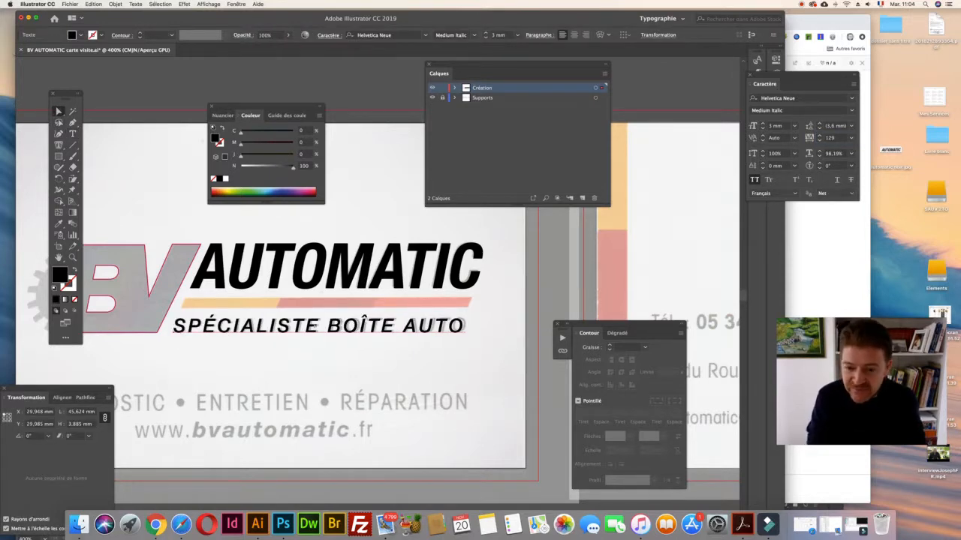
# Increase the tagline's tracking to 137 so its end lines up with the scanned tagline, and deselect it
pyautogui.tripleClick(364, 322)
pyautogui.hotkey('alt', 'Right')
pyautogui.hotkey('alt', 'Right')
pyautogui.hotkey('alt', 'Right')
pyautogui.hotkey('alt', 'Right')
pyautogui.hotkey('alt', 'Right')
pyautogui.hotkey('alt', 'Right')
pyautogui.hotkey('alt', 'Right')
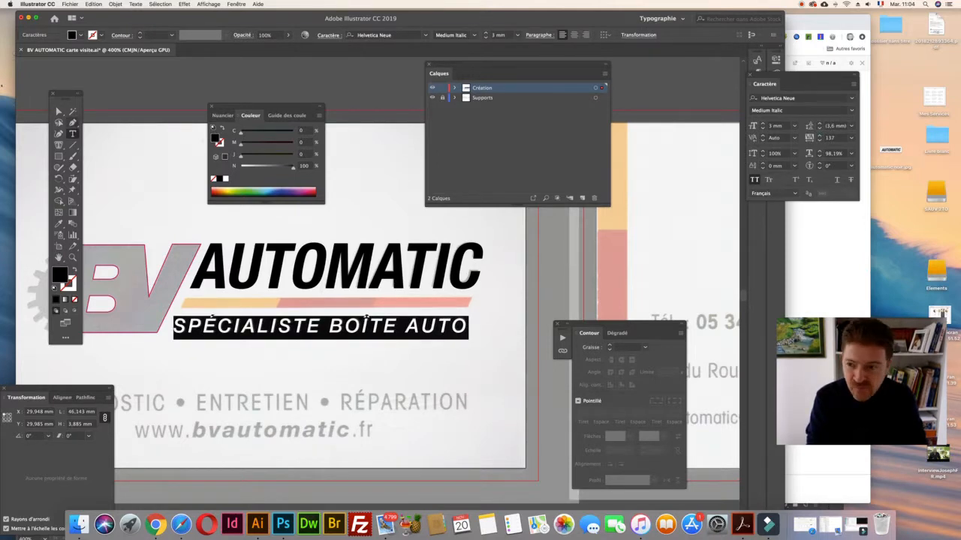
pyautogui.press('Escape')
pyautogui.click(120, 111)
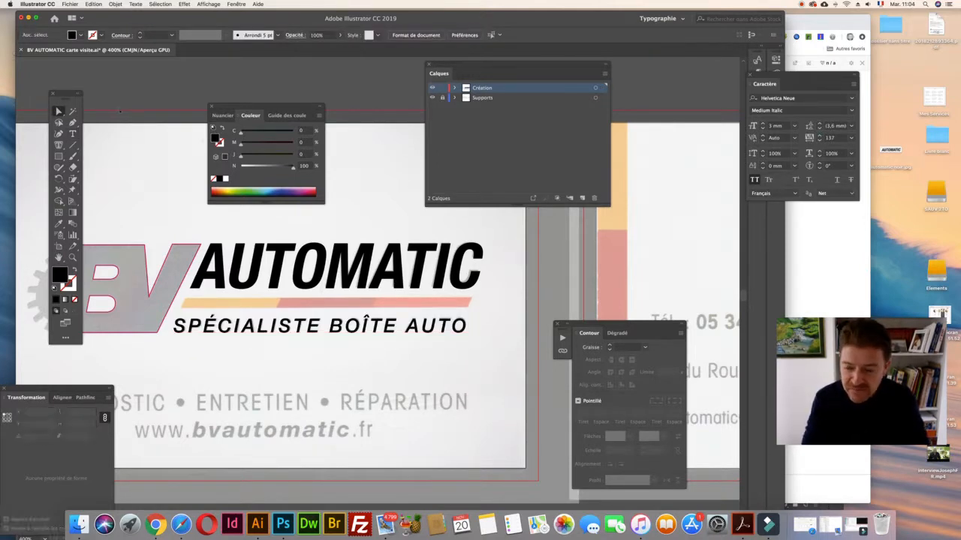
# Trace the scanned bar's yellow segment with the Pen tool as a closed slanted parallelogram about 15.3 mm long and 1.5 mm high
pyautogui.press('super+plus')
pyautogui.press('super+minus')
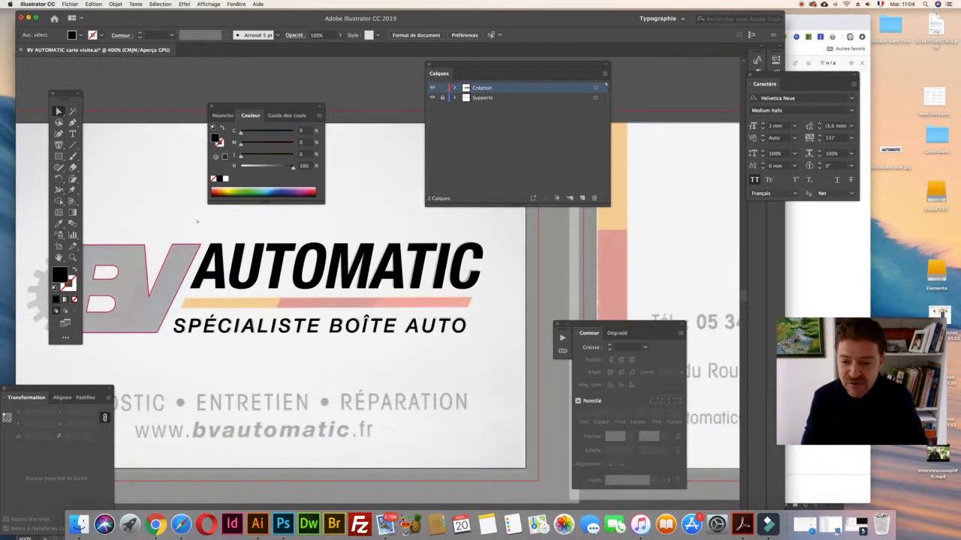
pyautogui.hscroll(-3, 254, 308)
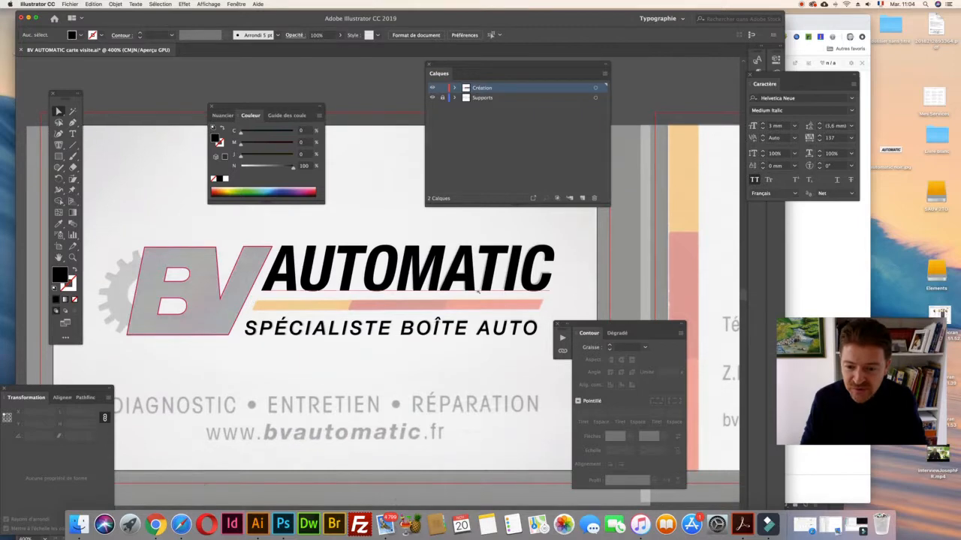
pyautogui.press('super+plus')
pyautogui.press('super+minus')
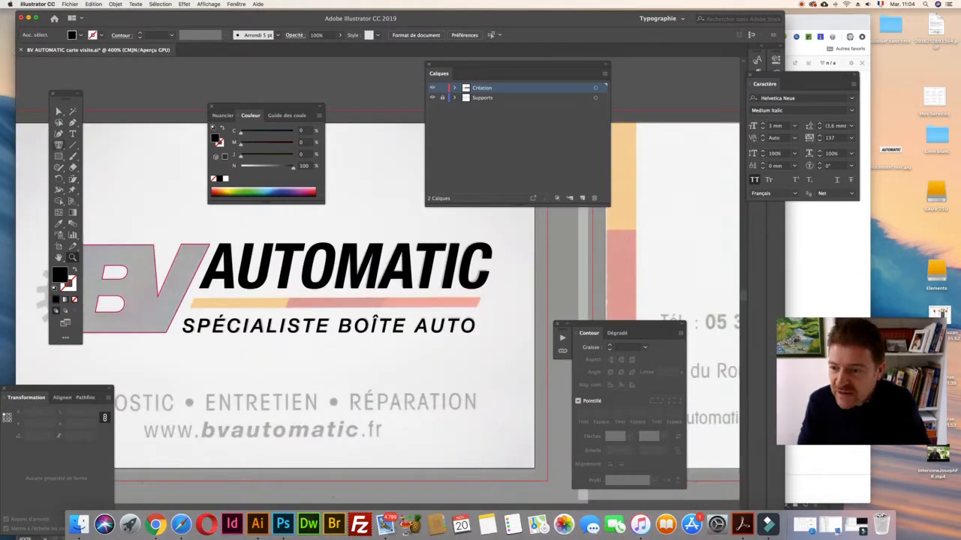
pyautogui.click(72, 121)
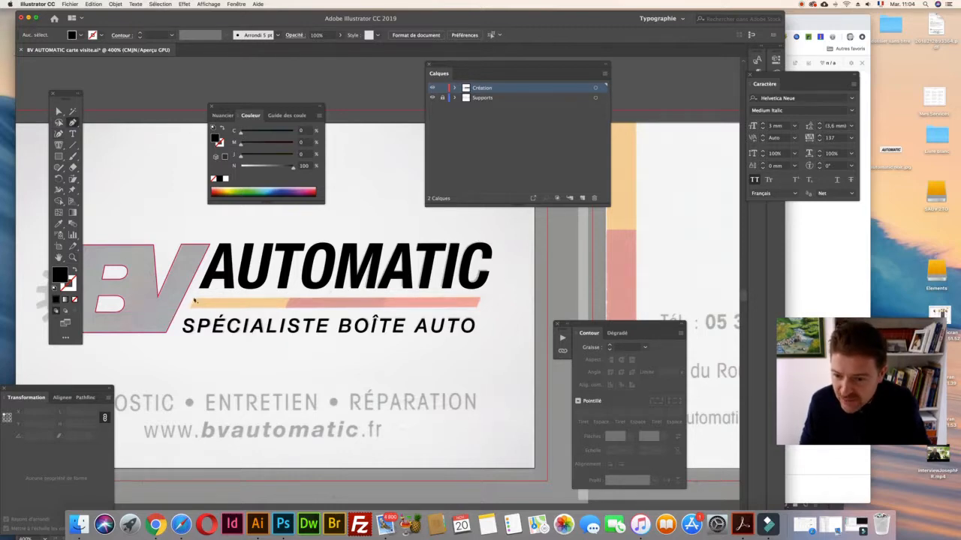
pyautogui.moveTo(194, 301); pyautogui.dragTo(290, 301)
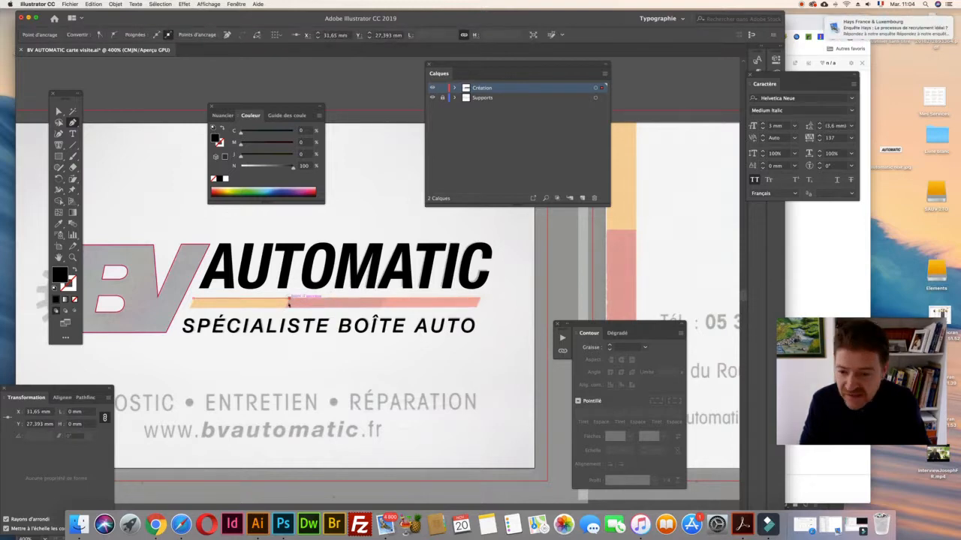
pyautogui.click(285, 309)
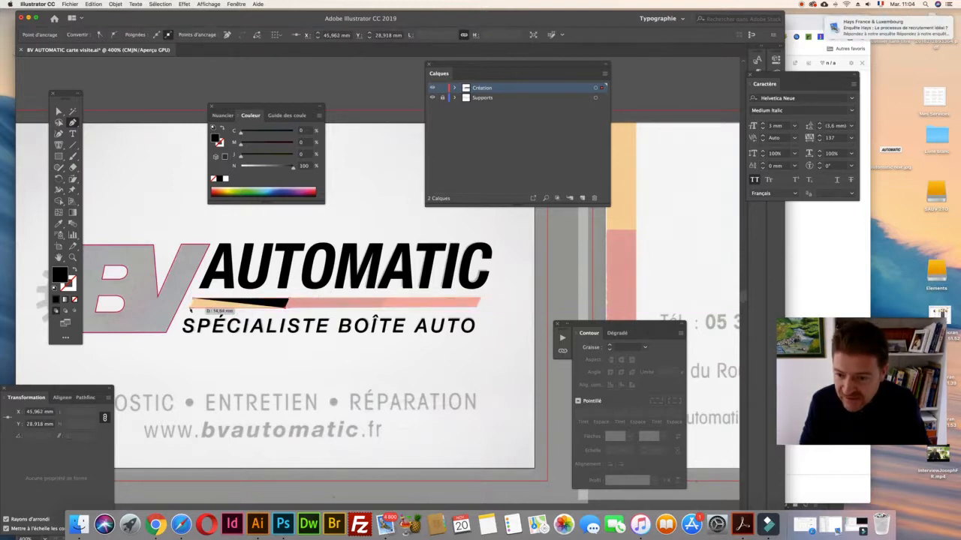
pyautogui.click(191, 309)
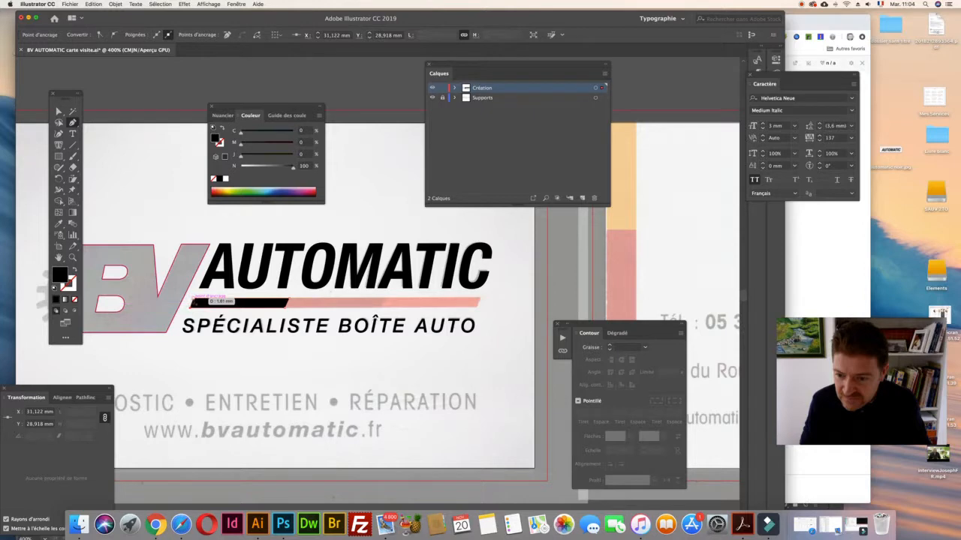
pyautogui.click(193, 299)
pyautogui.press('v')
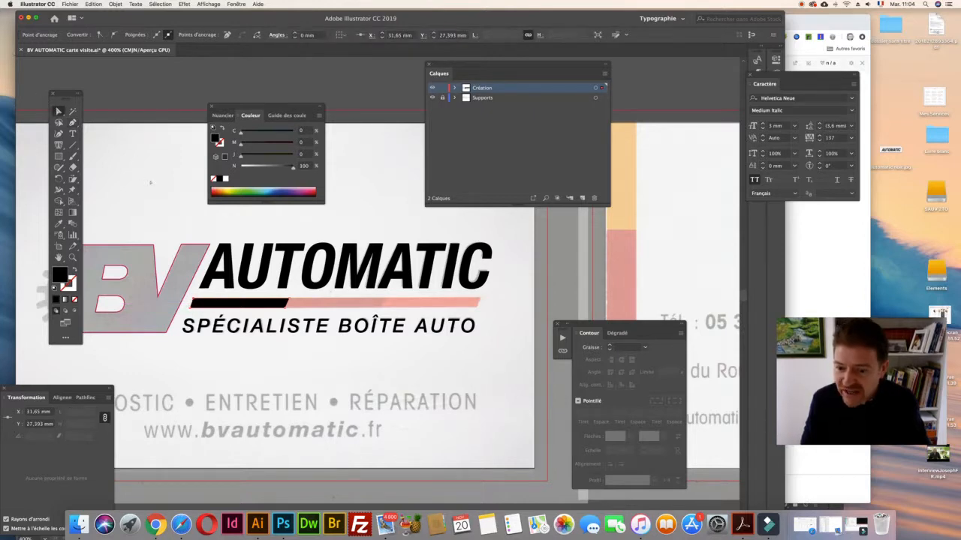
# Duplicate the slanted segment twice along the bar so three adjoining pieces cover the whole scanned strip, and deselect them
pyautogui.click(250, 302)
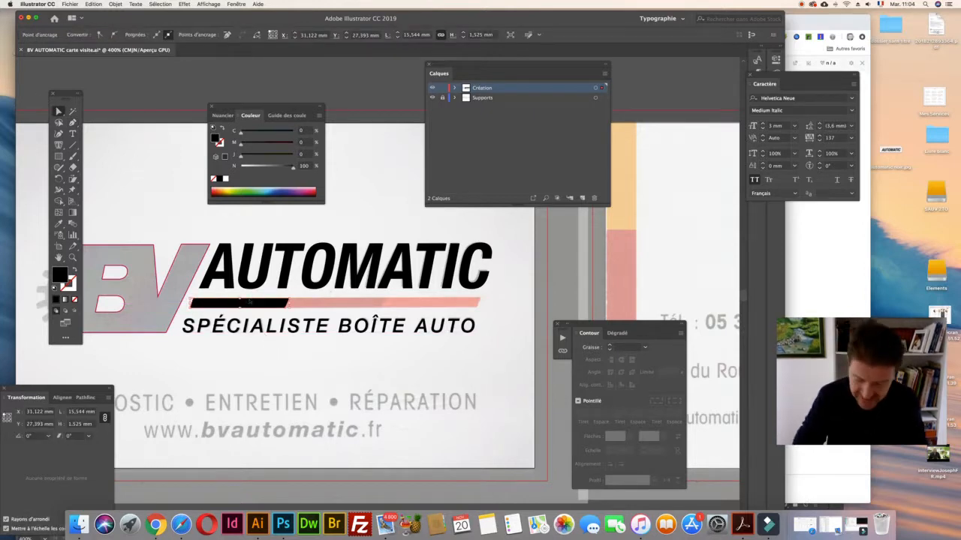
pyautogui.press('super+y')
pyautogui.moveTo(253, 304); pyautogui.dragTo(399, 313)
pyautogui.press('super+y')
pyautogui.click(503, 316)
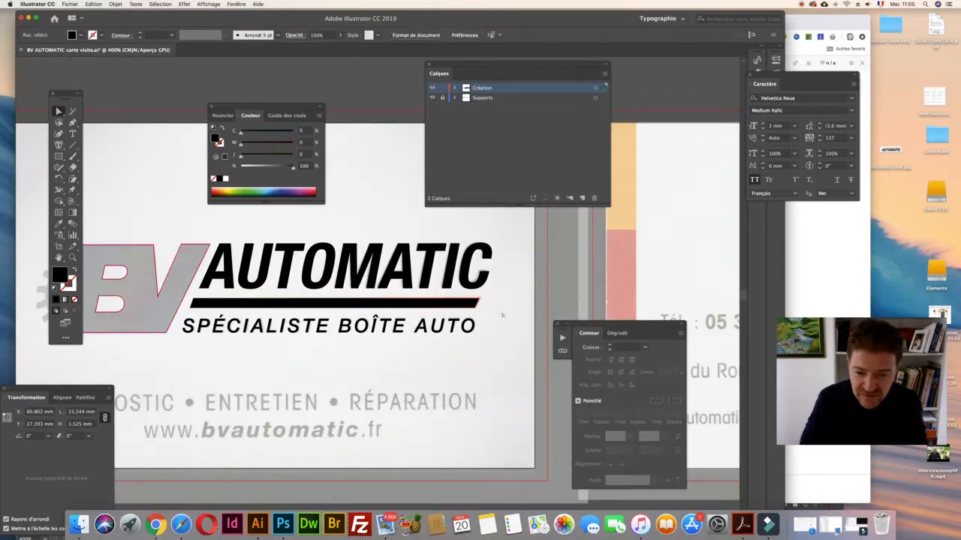
# Examine in outline view how the ends of the middle and last bar segments meet, and return to the normal preview
pyautogui.press('super+y')
pyautogui.press('z')
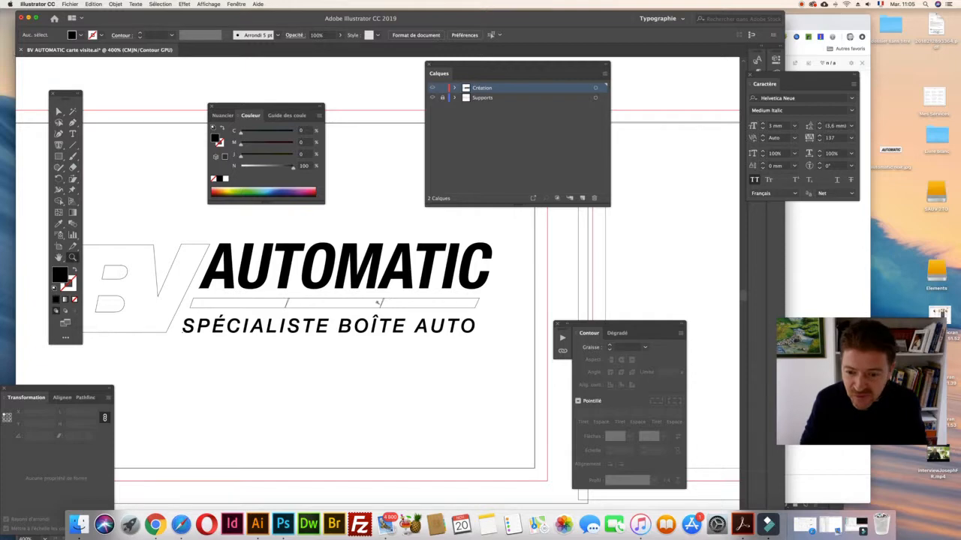
pyautogui.click(382, 301)
pyautogui.click(382, 293)
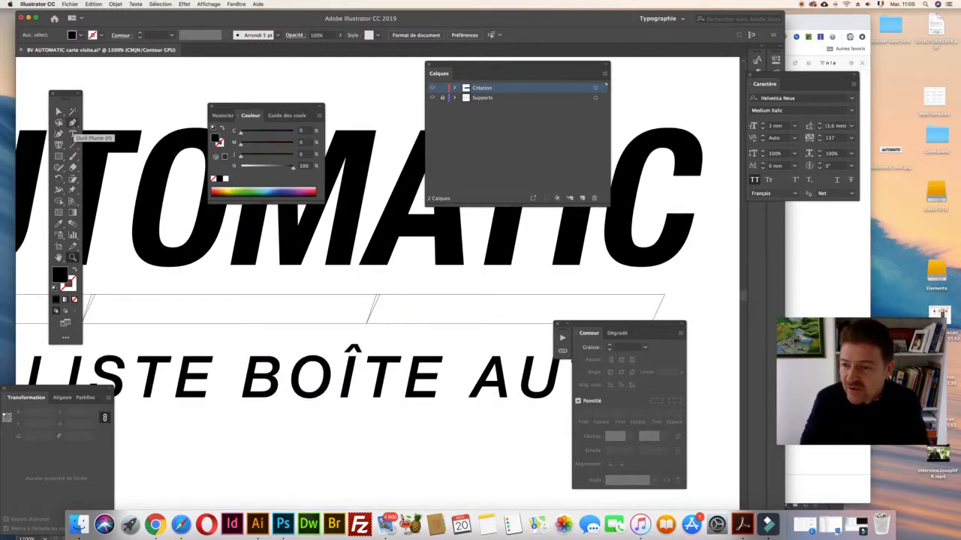
pyautogui.click(60, 111)
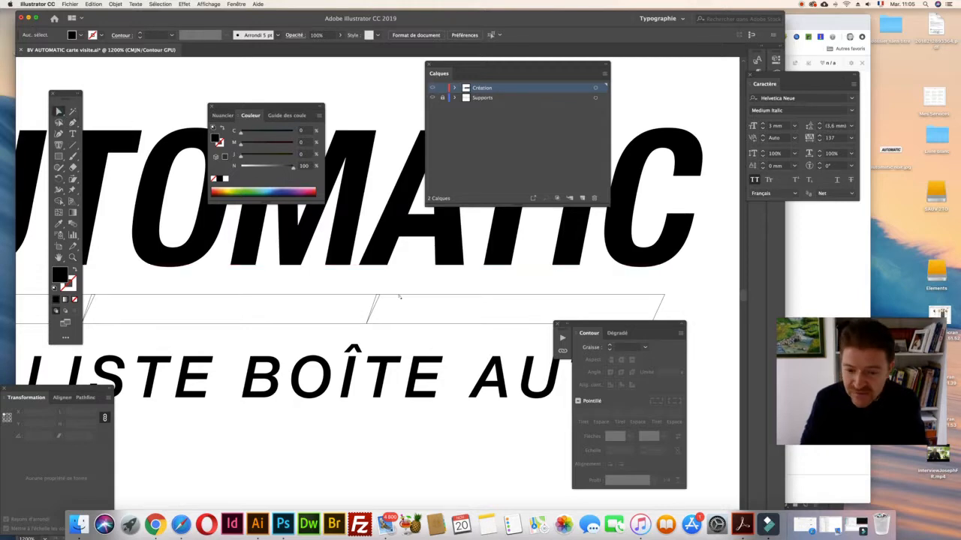
pyautogui.click(377, 297)
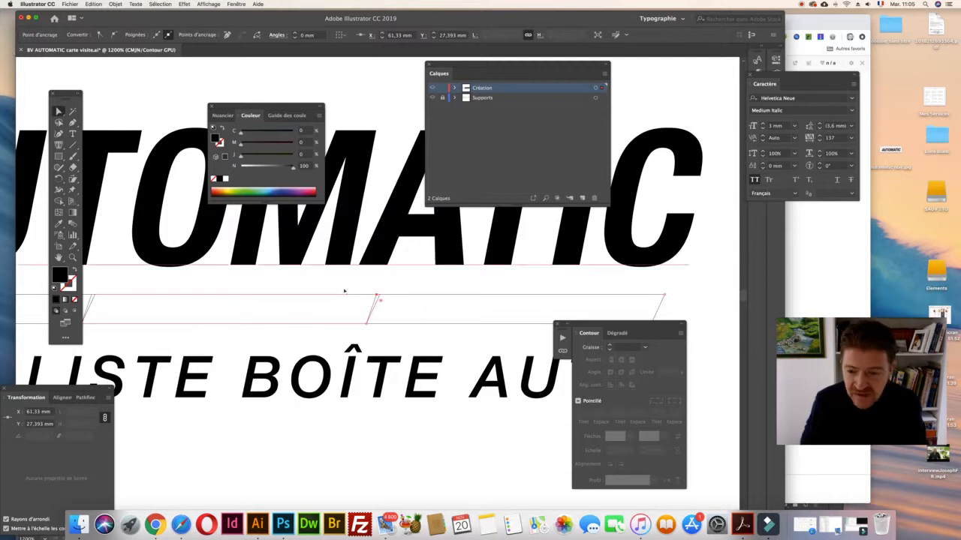
pyautogui.click(306, 295)
pyautogui.press('super+y')
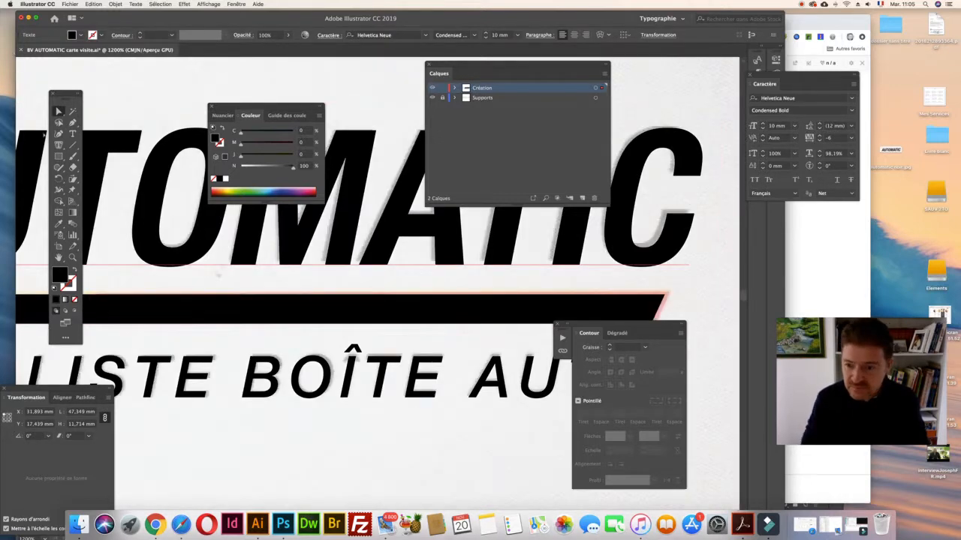
# Try offsetting the bar's last segment away from the middle one, restore it flush against its neighbour, and deselect it
pyautogui.click(422, 307)
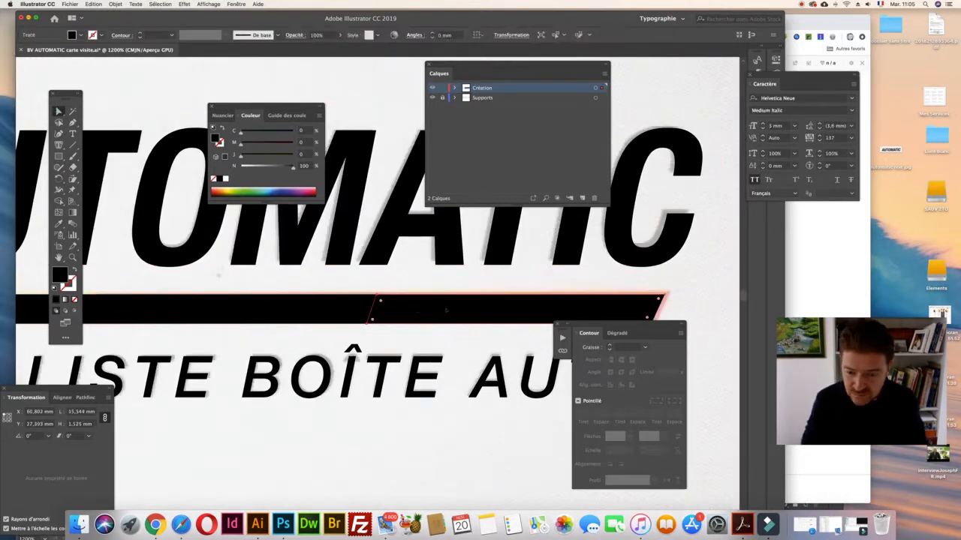
pyautogui.click(359, 307)
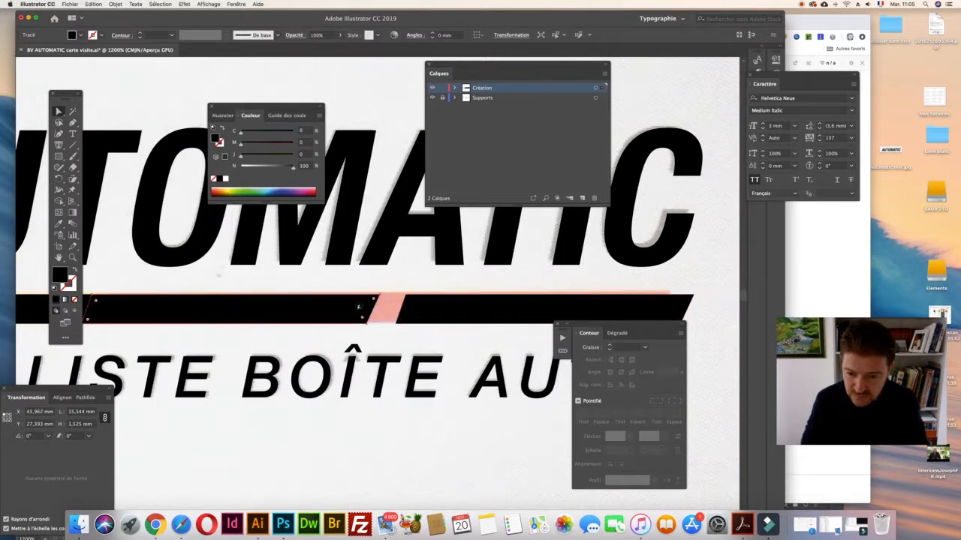
pyautogui.press('Delete')
pyautogui.moveTo(359, 306); pyautogui.dragTo(647, 305)
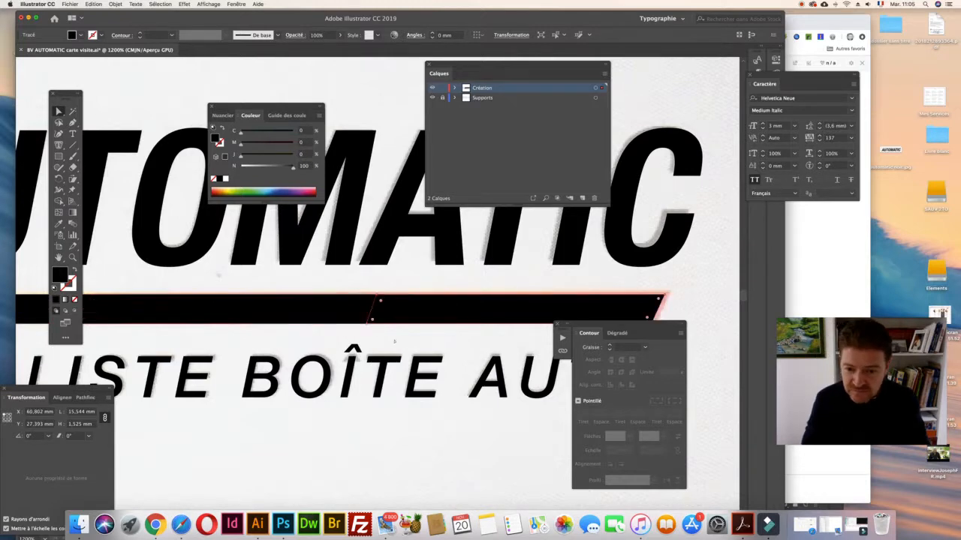
pyautogui.click(391, 337)
pyautogui.press('super+minus')
pyautogui.press('super+minus')
pyautogui.press('super+minus')
pyautogui.press('super+minus')
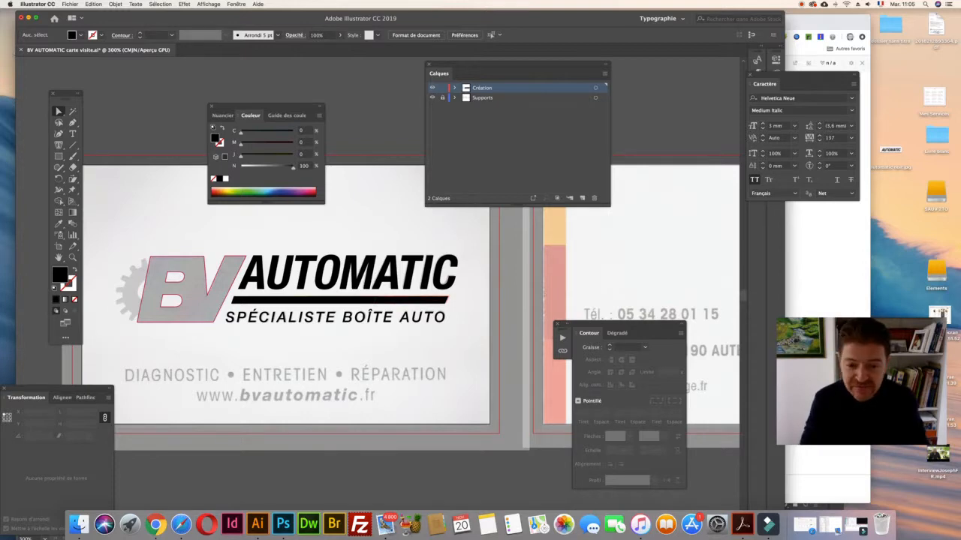
pyautogui.hscroll(5, 546, 291)
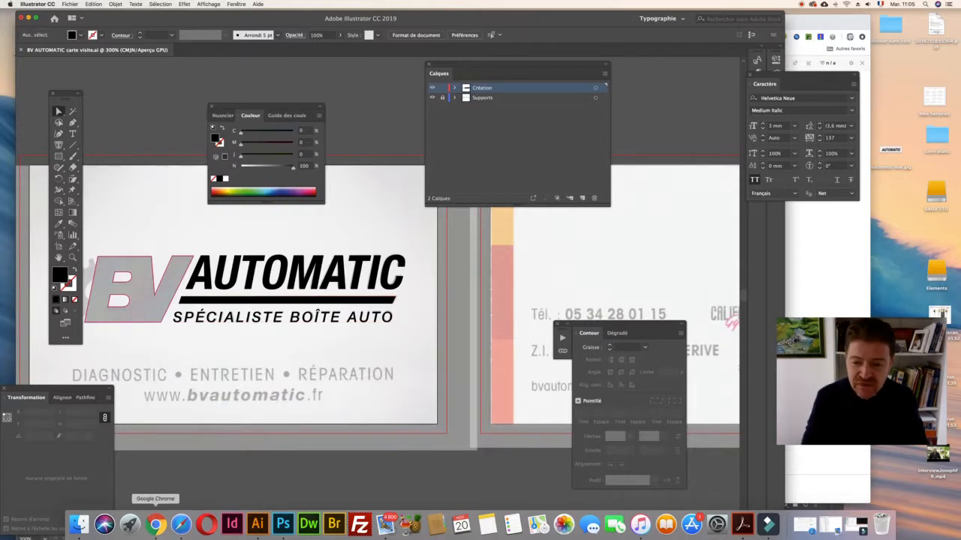
# Switch to Chrome and open the bvautomatic.fr website in a new tab
pyautogui.click(155, 523)
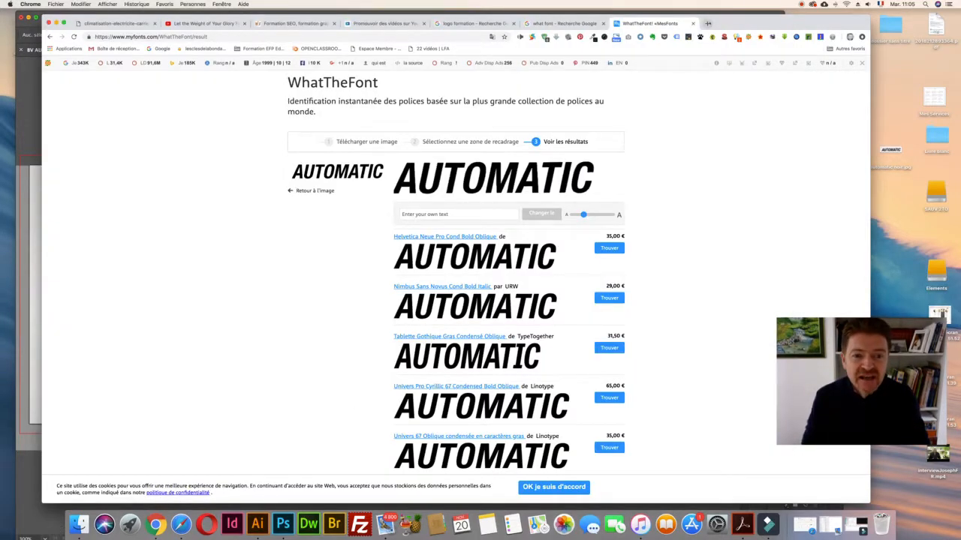
pyautogui.click(708, 23)
pyautogui.write('bn')
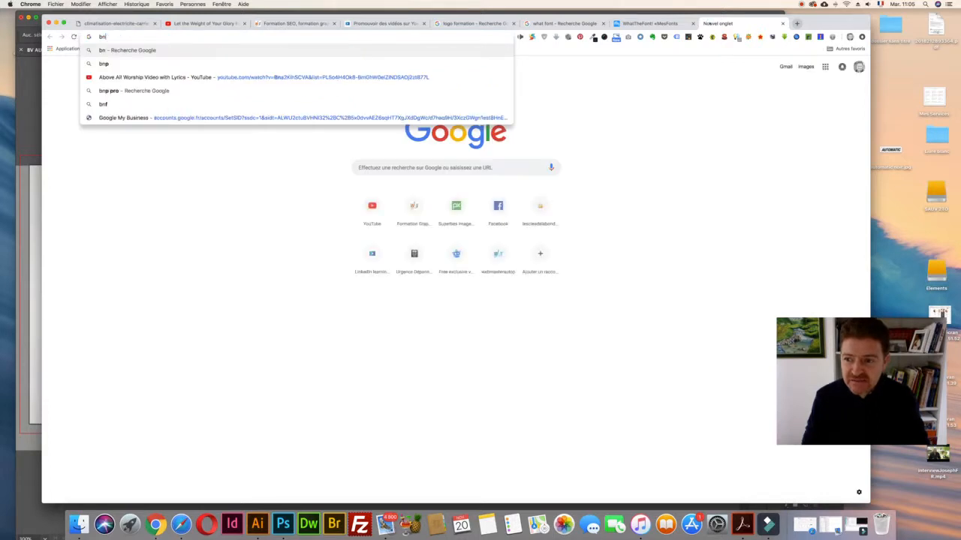
pyautogui.press('BackSpace')
pyautogui.write('b')
pyautogui.press('BackSpace')
pyautogui.write('v')
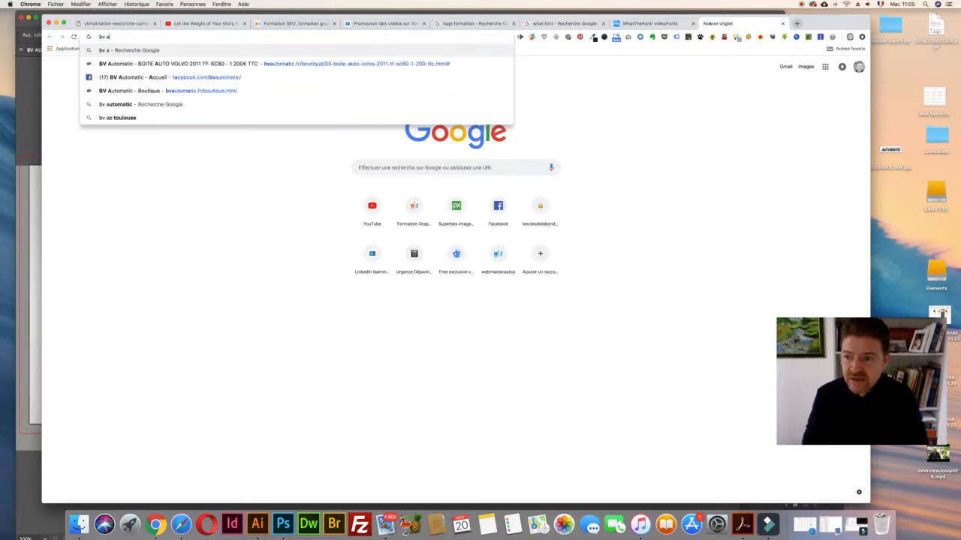
pyautogui.write('a')
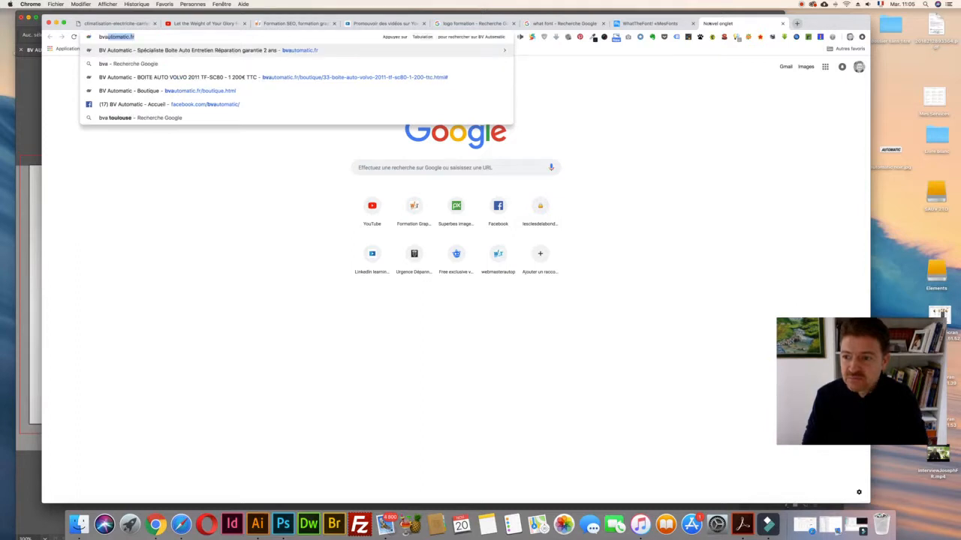
pyautogui.press('Return')
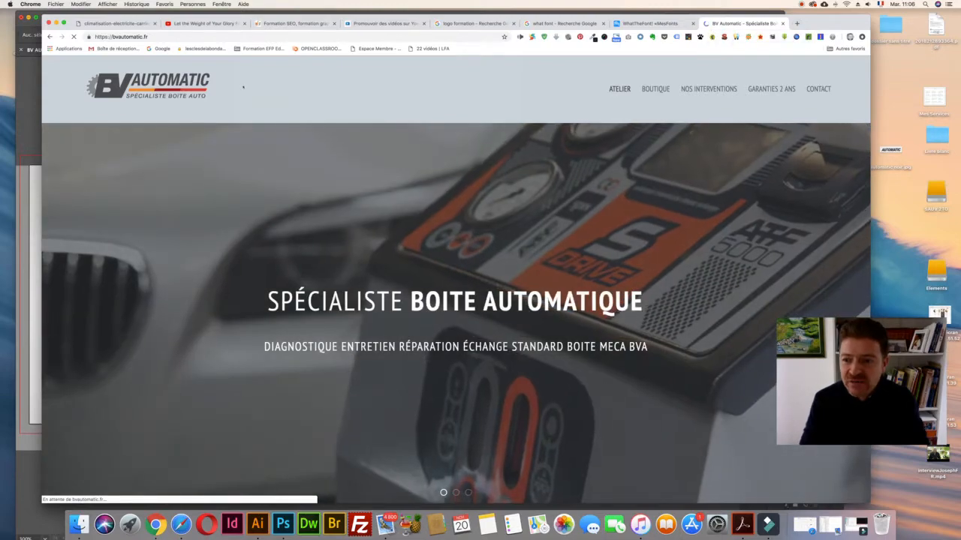
# Open the website's header logo as an image in its own tab and save it to the desktop as the PNG BVautomatic-LOGO-google-couv
pyautogui.rightClick(172, 81)
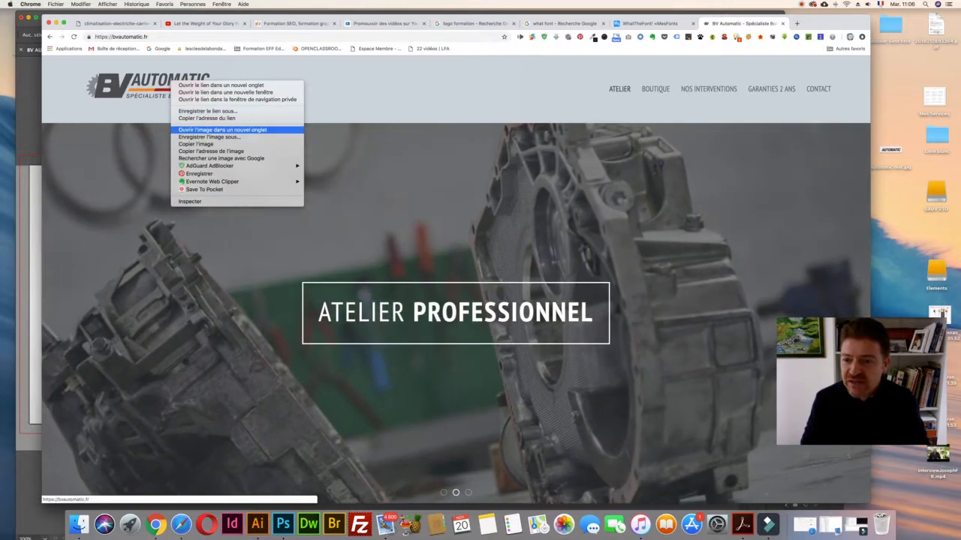
pyautogui.click(218, 130)
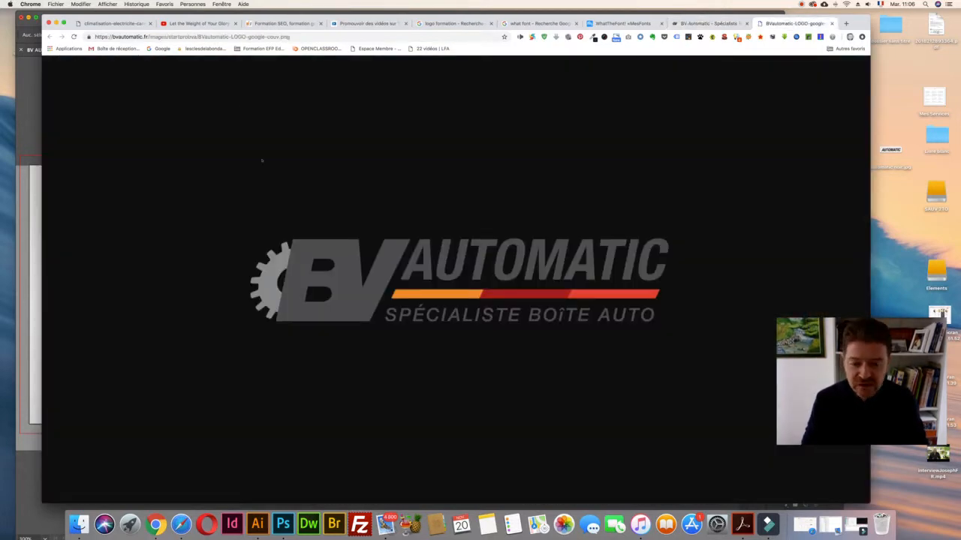
pyautogui.rightClick(324, 266)
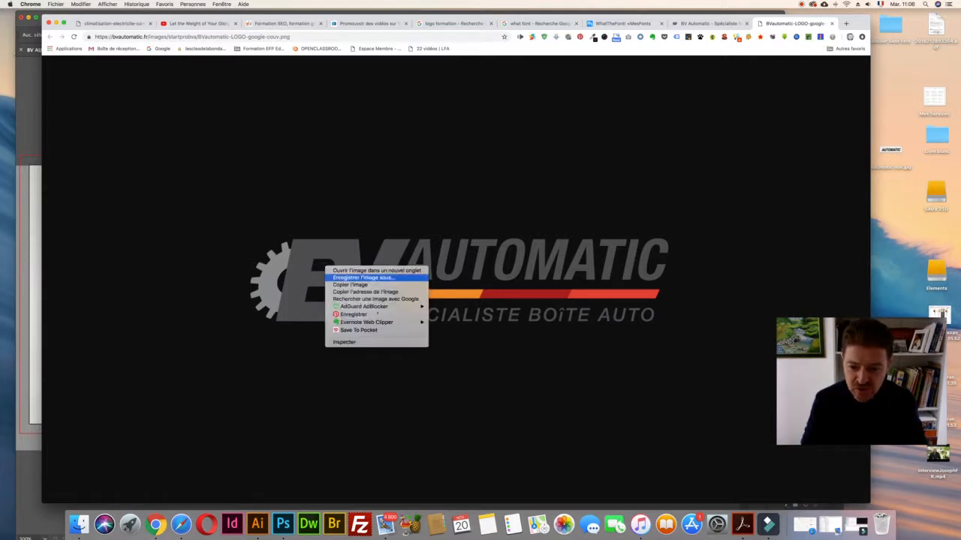
pyautogui.click(373, 285)
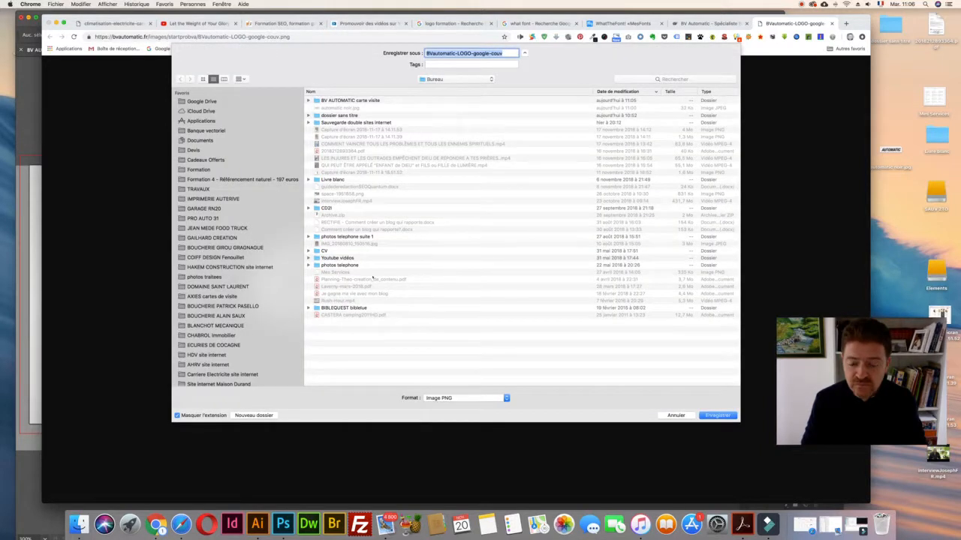
pyautogui.click(713, 415)
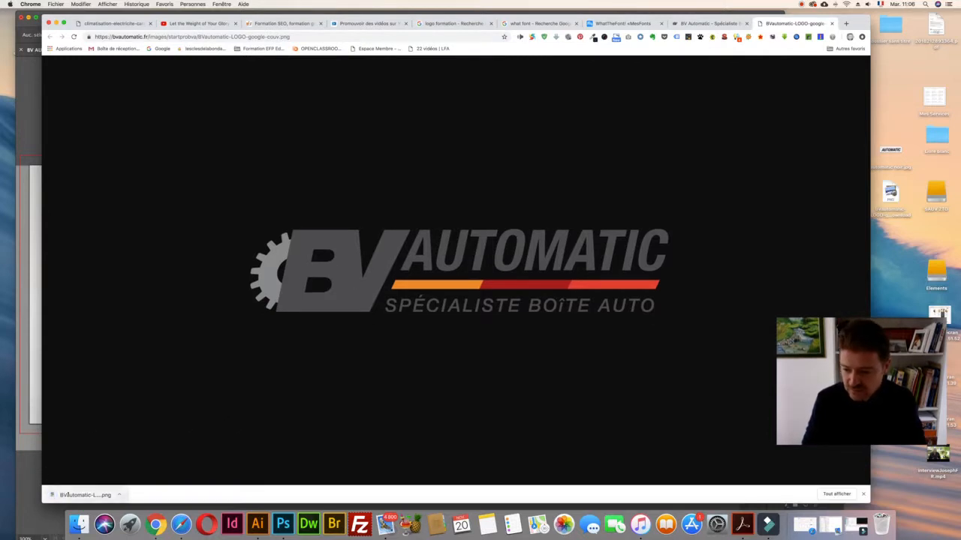
# Open BVautomatic-LOGO-google-couv.png in Photoshop and examine the colours of the logo's three-part bar
pyautogui.click(282, 524)
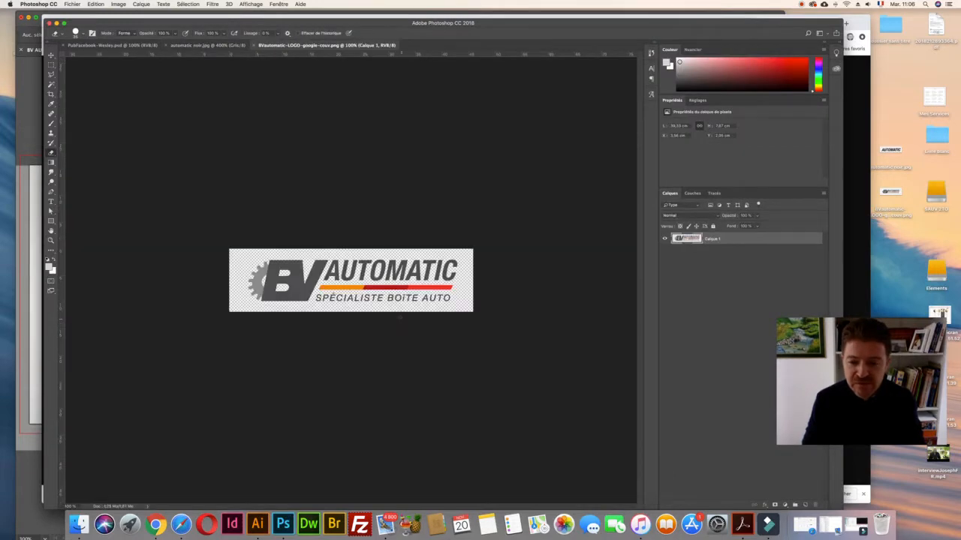
pyautogui.press('super+plus')
pyautogui.press('super+plus')
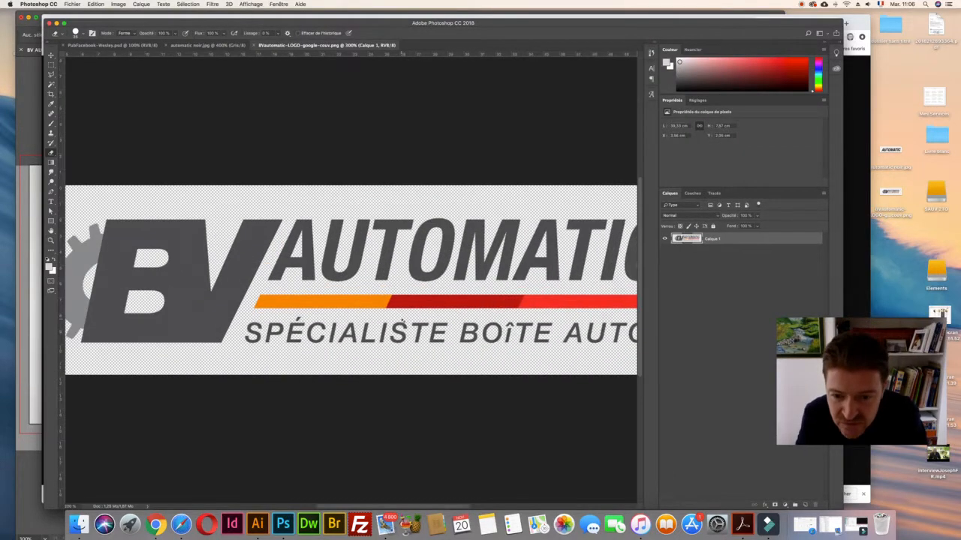
pyautogui.press('super+minus')
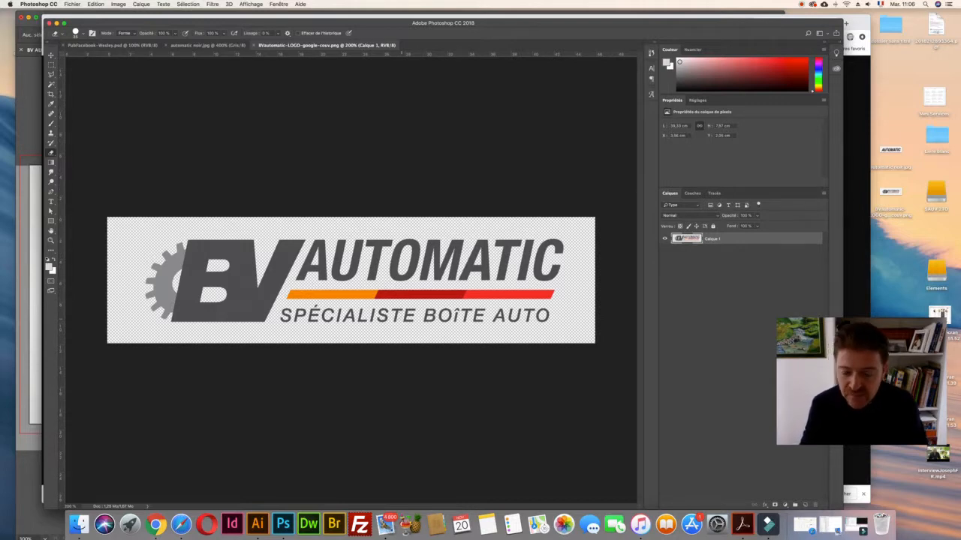
pyautogui.press('super+plus')
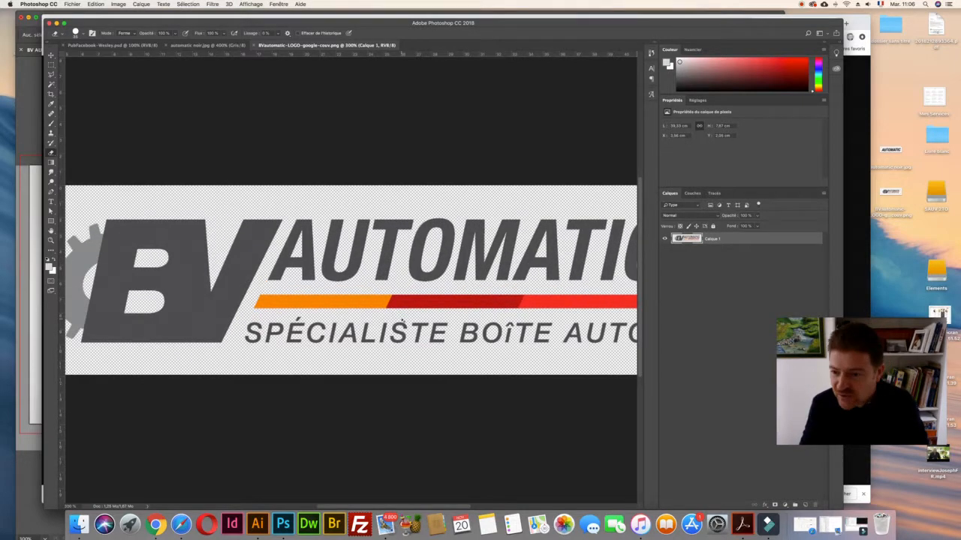
pyautogui.press('super+minus')
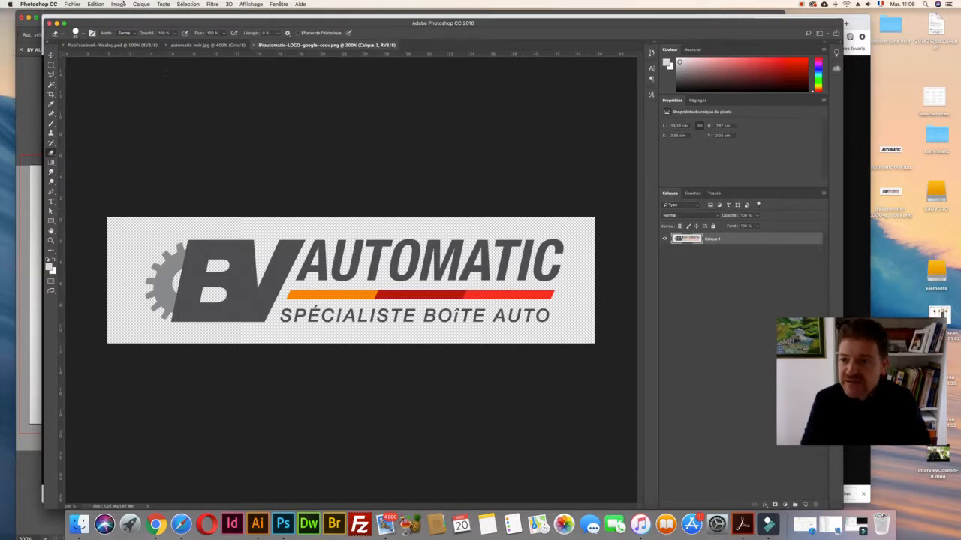
# Start saving a PNG copy of the logo and create a LOGO folder inside BV AUTOMATIC carte visite for it
pyautogui.click(119, 4)
pyautogui.moveTo(72, 4)
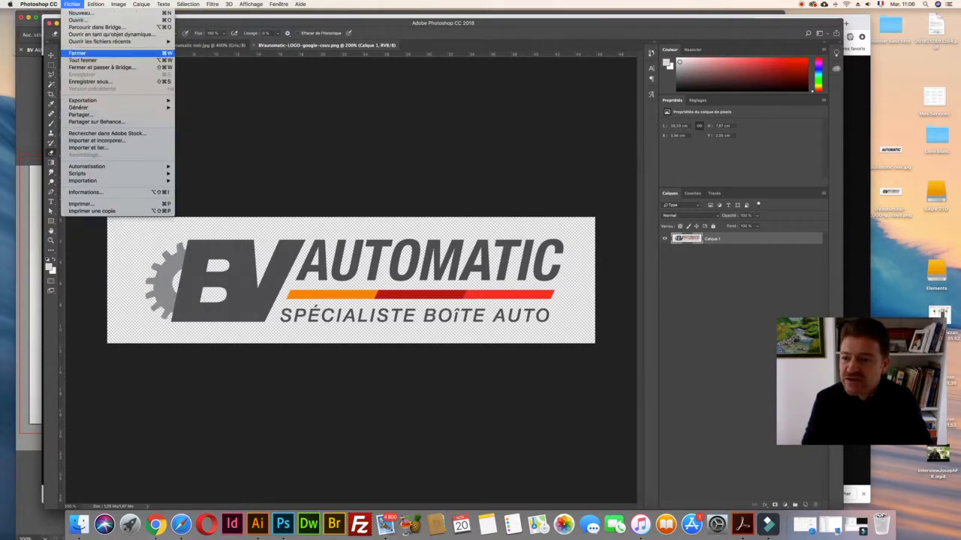
pyautogui.click(88, 82)
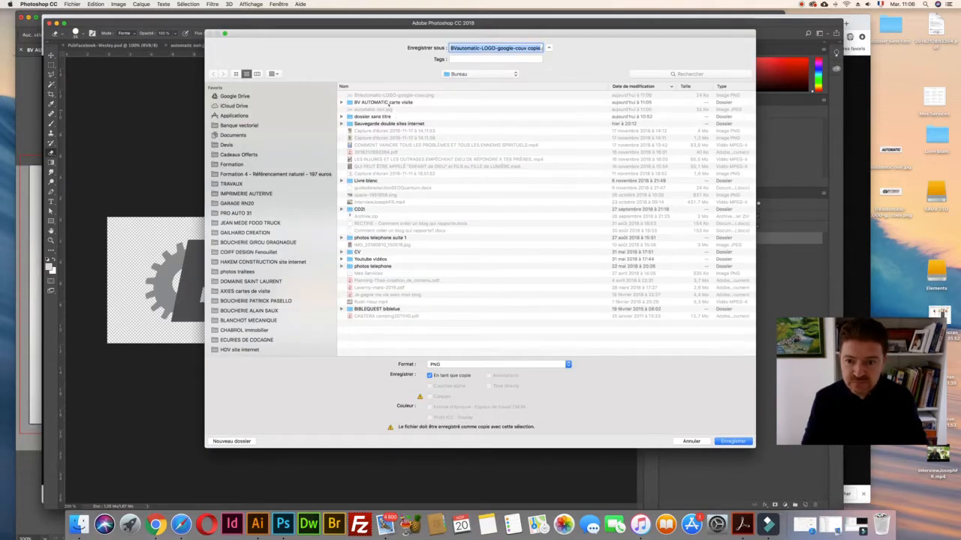
pyautogui.doubleClick(389, 103)
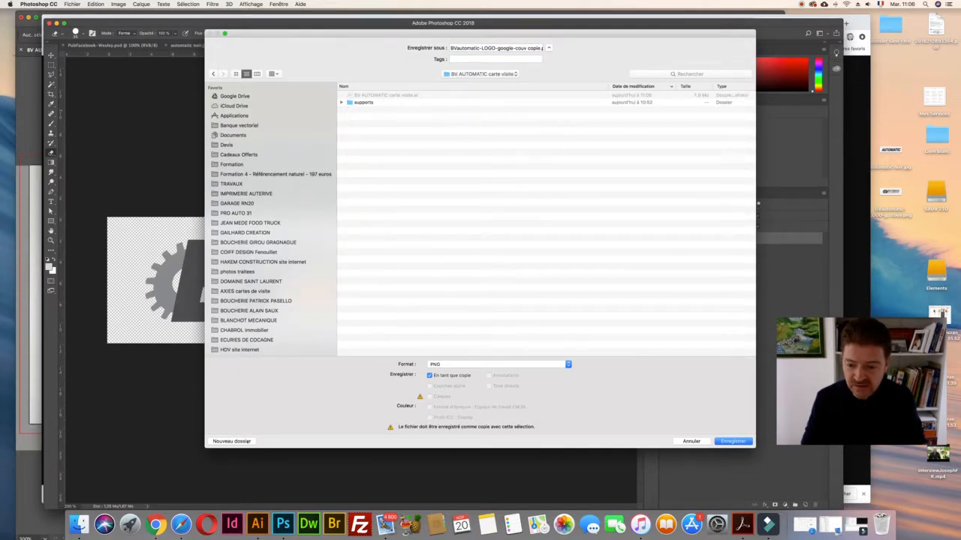
pyautogui.click(248, 441)
pyautogui.write('LOG')
pyautogui.press('Return')
# Name the copy BVautomatic-logo web.png and save it as PNG in the LOGO folder
pyautogui.click(481, 48)
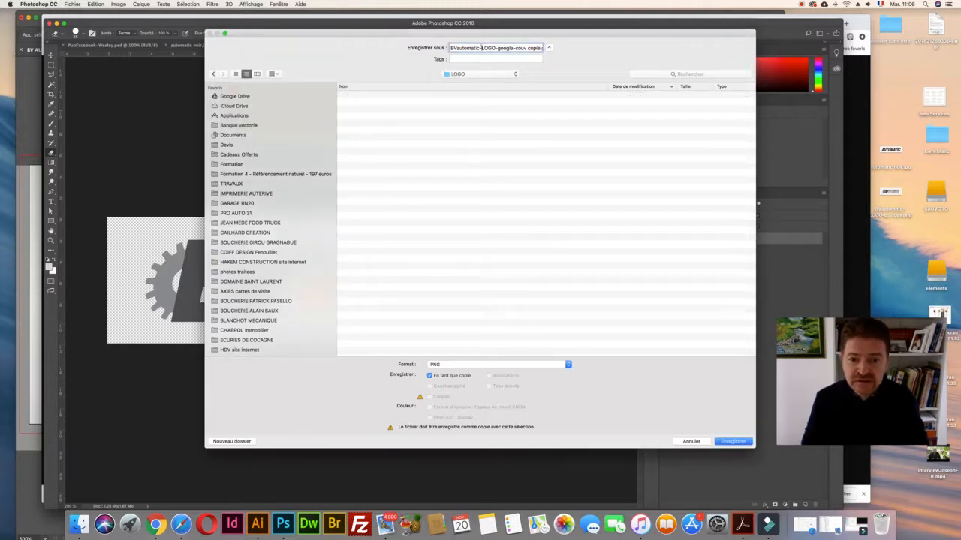
pyautogui.moveTo(481, 48); pyautogui.dragTo(544, 48)
pyautogui.press('BackSpace')
pyautogui.write('logo web.png')
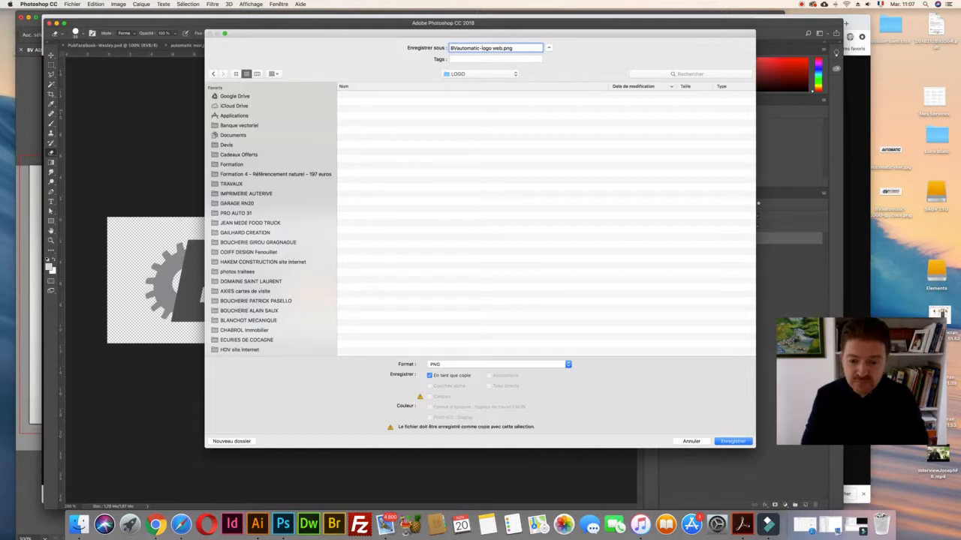
pyautogui.press('Return')
pyautogui.press('Return')
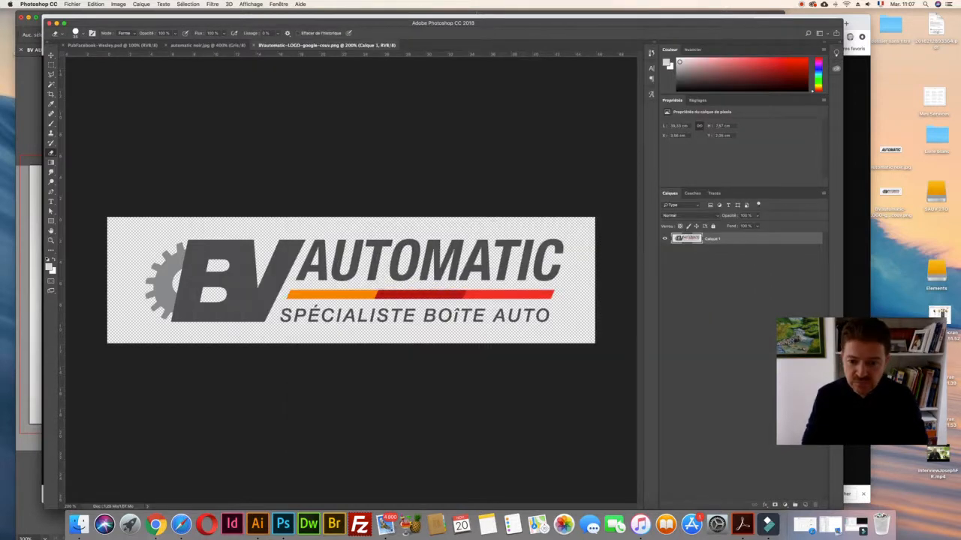
# Convert the logo image to CMYK colour mode, accepting the conversion without a colour profile
pyautogui.click(118, 3)
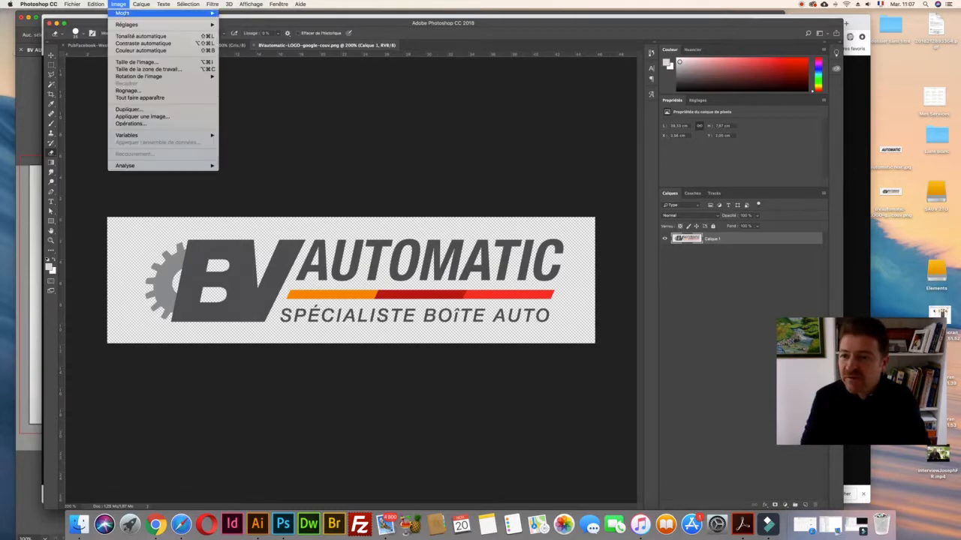
pyautogui.moveTo(150, 12)
pyautogui.click(246, 50)
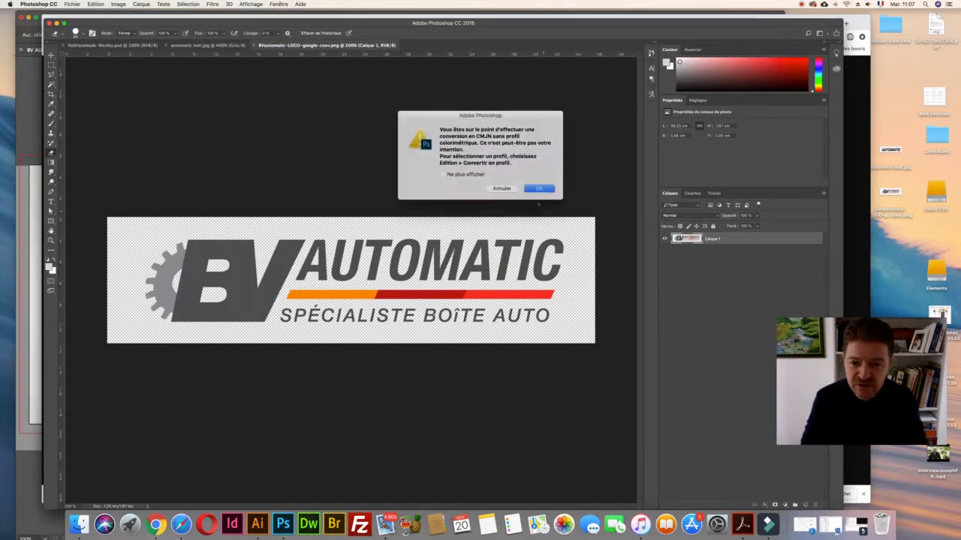
pyautogui.click(534, 186)
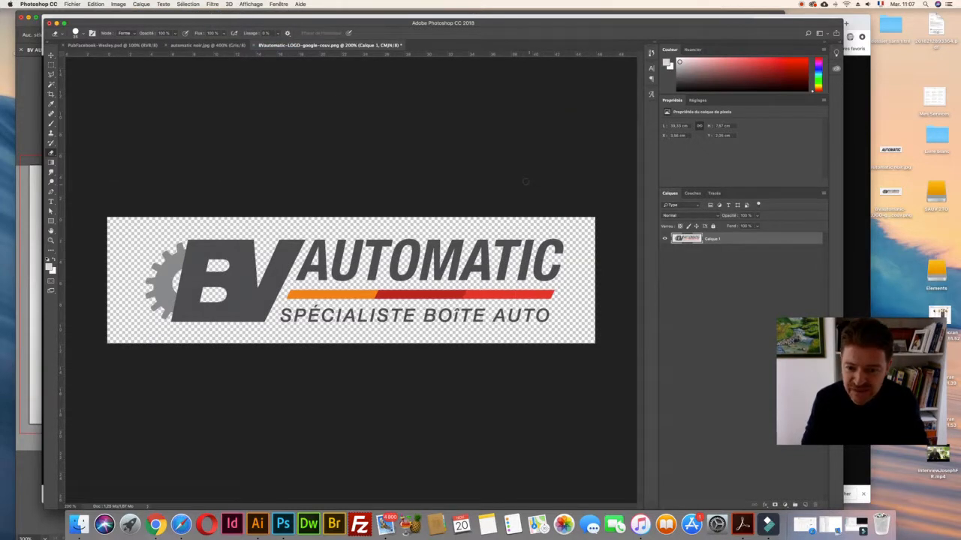
# Sample the orange segment of the logo's bar with the Eyedropper and read its CMYK values in the colour picker
pyautogui.scroll(3, 448, 142)
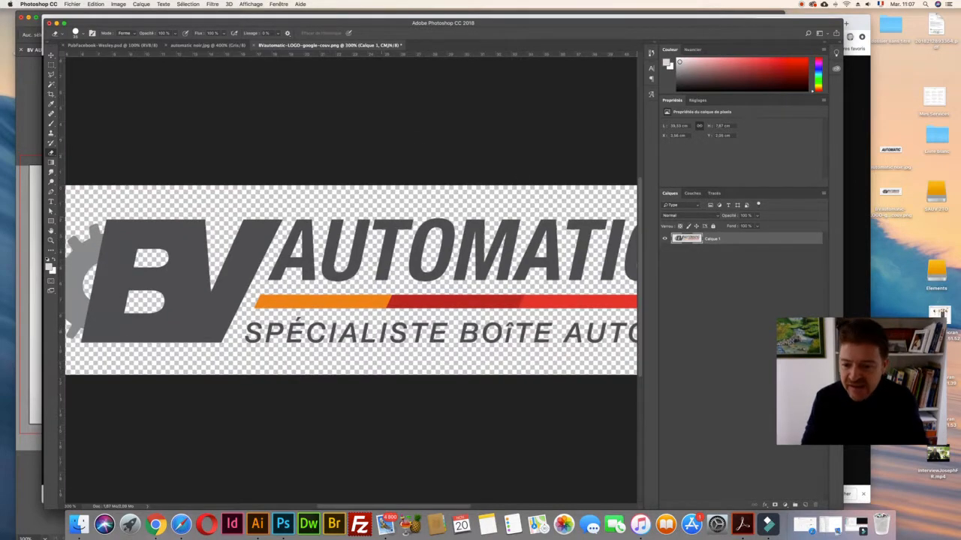
pyautogui.scroll(-3, 448, 142)
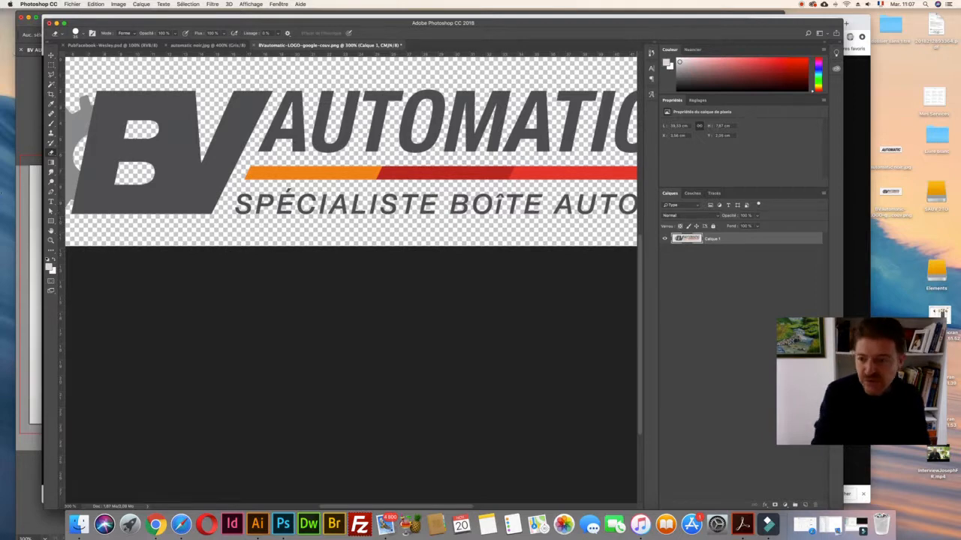
pyautogui.click(51, 83)
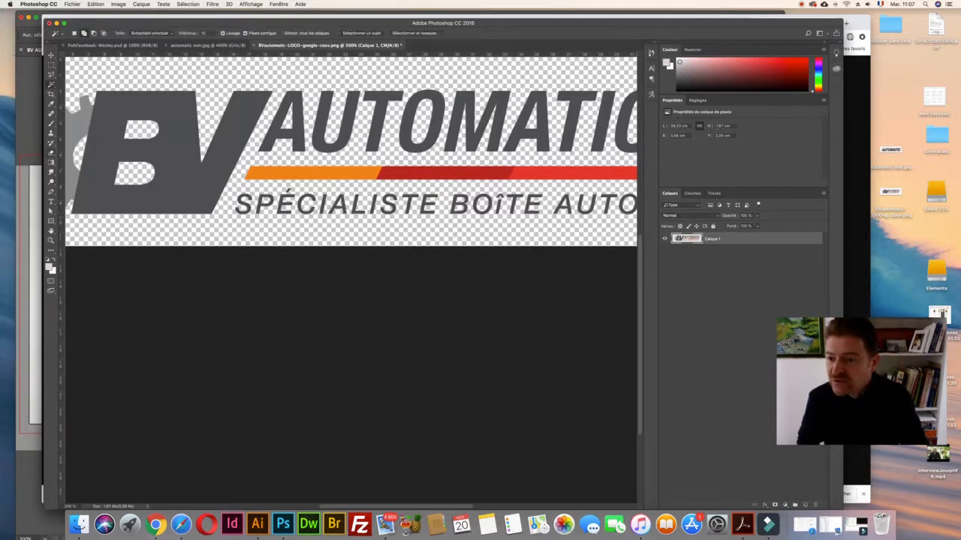
pyautogui.click(92, 91)
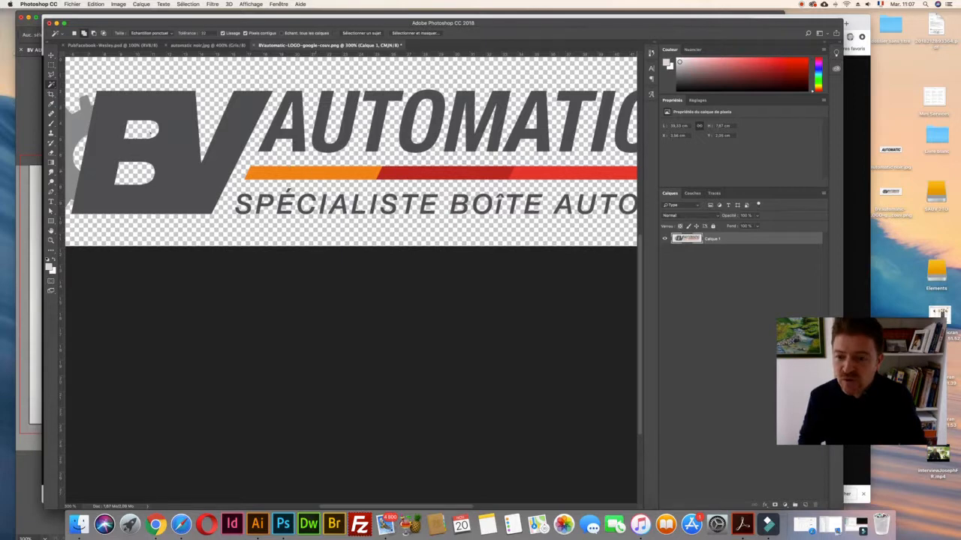
pyautogui.click(51, 84)
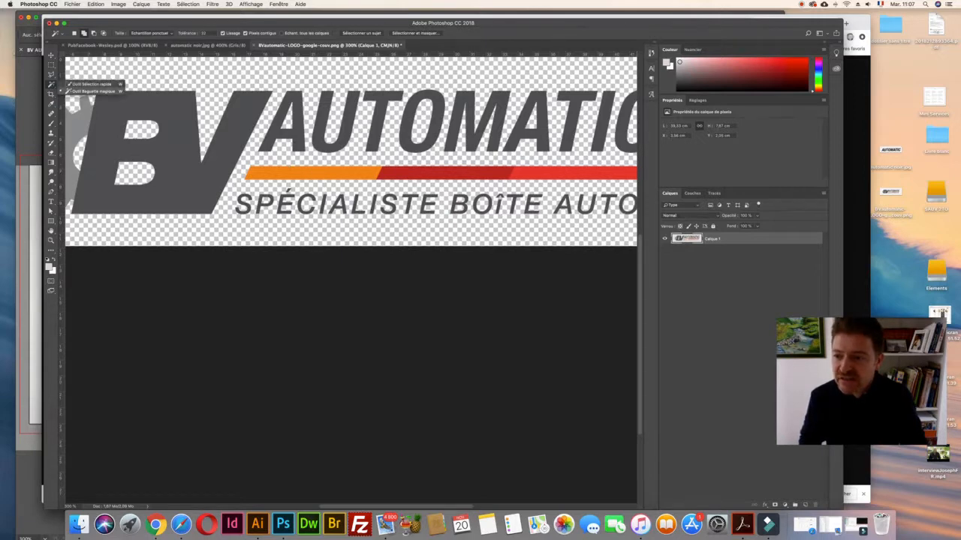
pyautogui.click(92, 90)
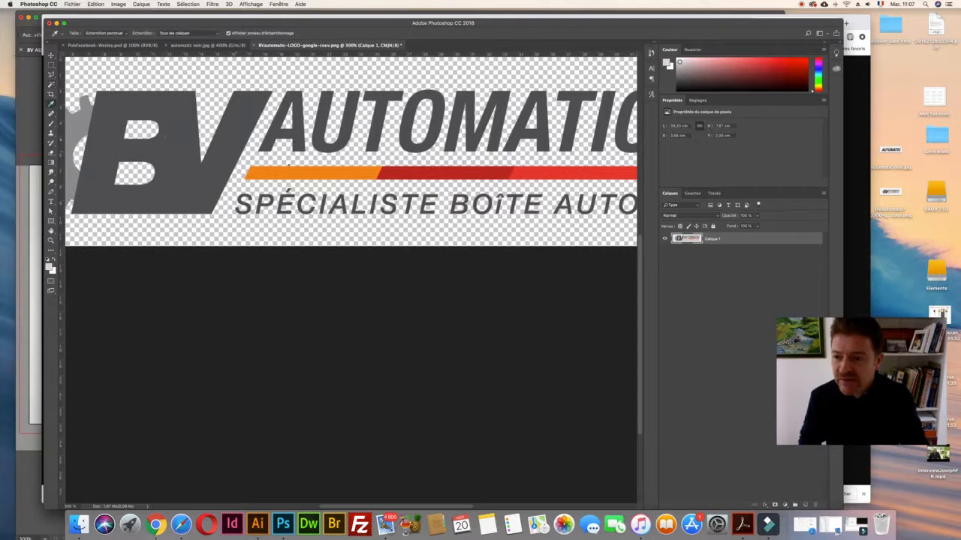
pyautogui.click(301, 172)
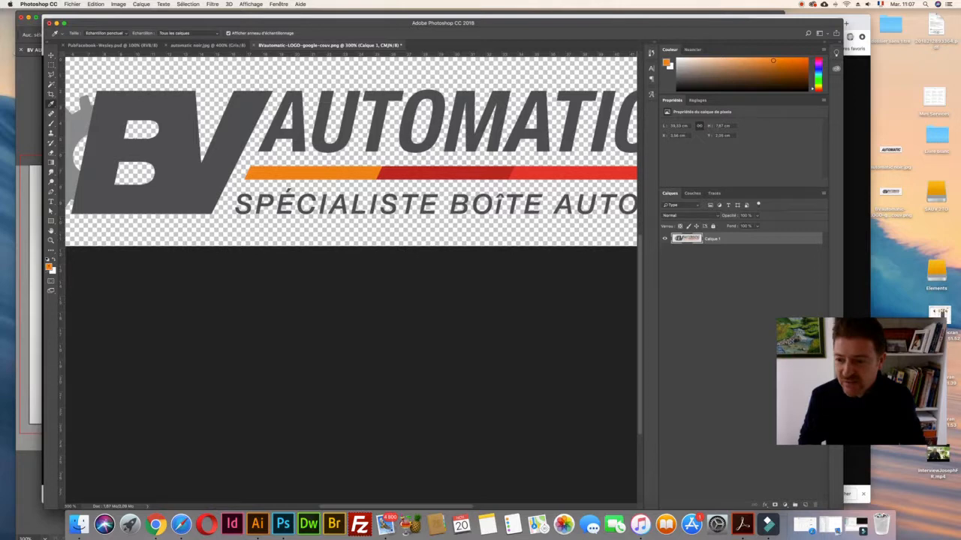
pyautogui.click(50, 268)
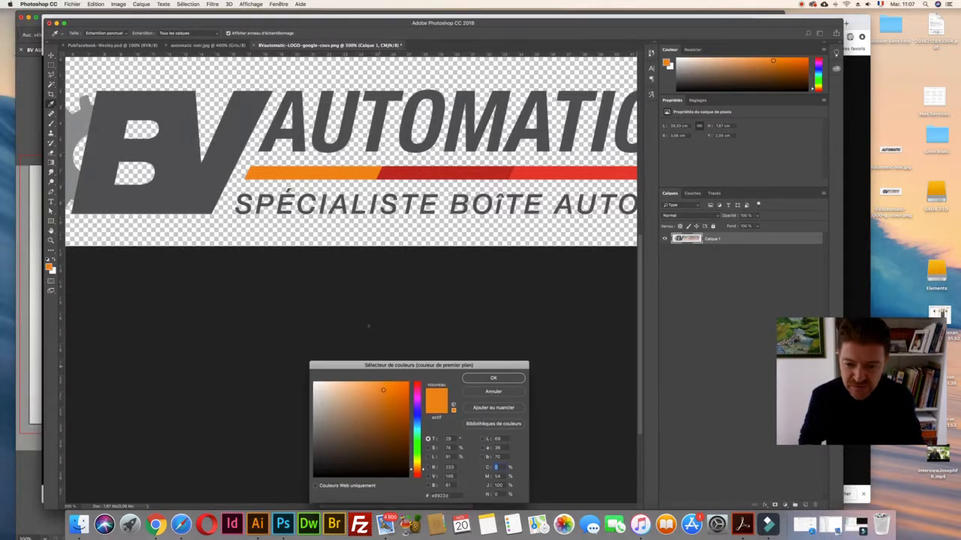
pyautogui.moveTo(378, 364); pyautogui.dragTo(349, 266)
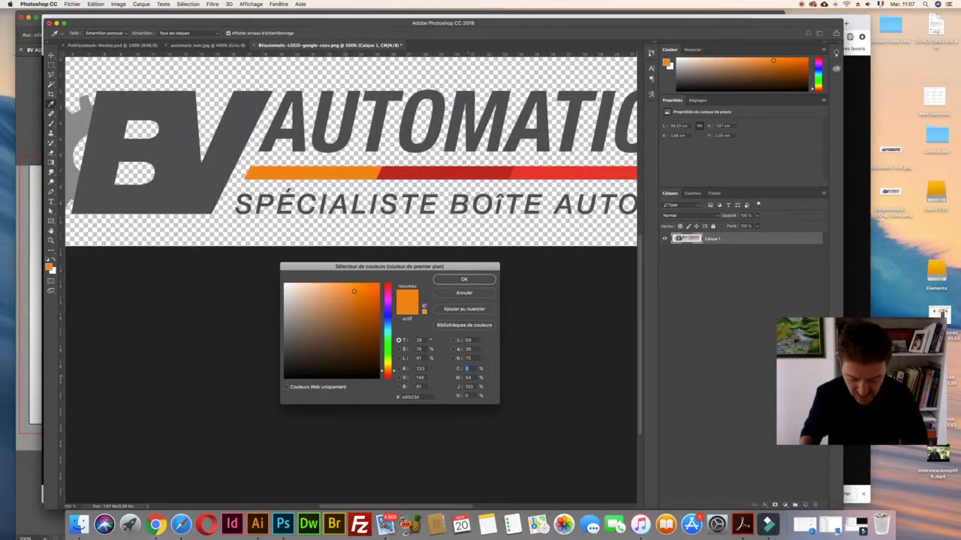
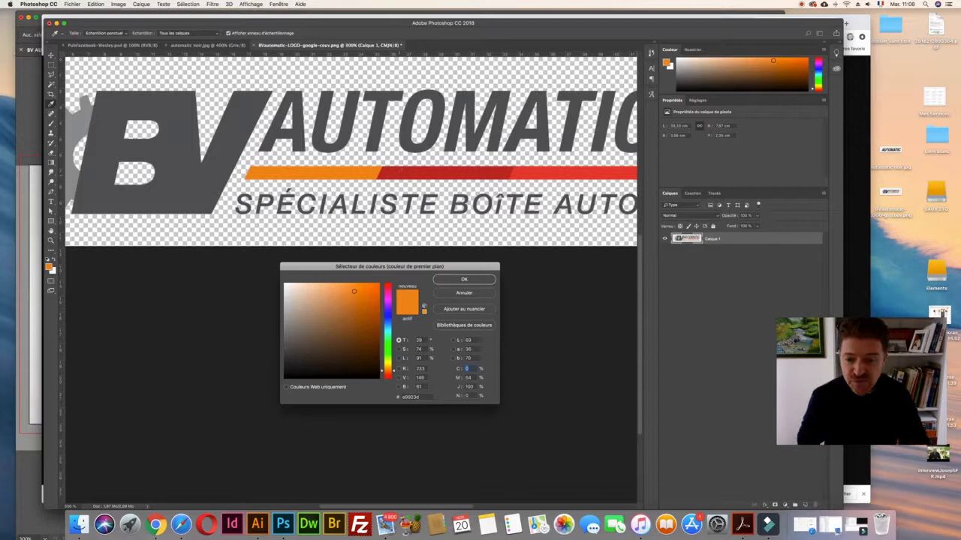
# Sample the bar's dark red and bright red, the lettering's dark grey and the gear's light grey to read their CMYK values
pyautogui.click(400, 170)
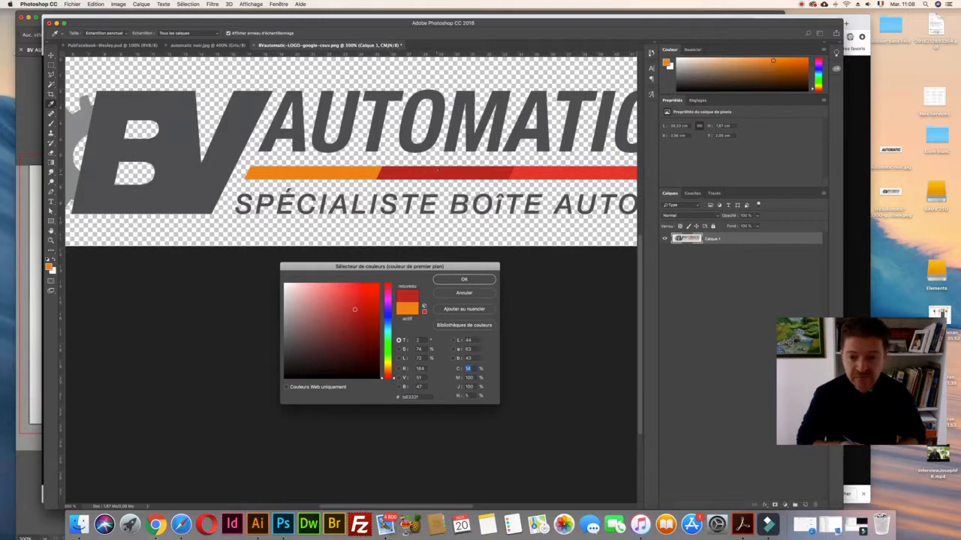
pyautogui.click(524, 172)
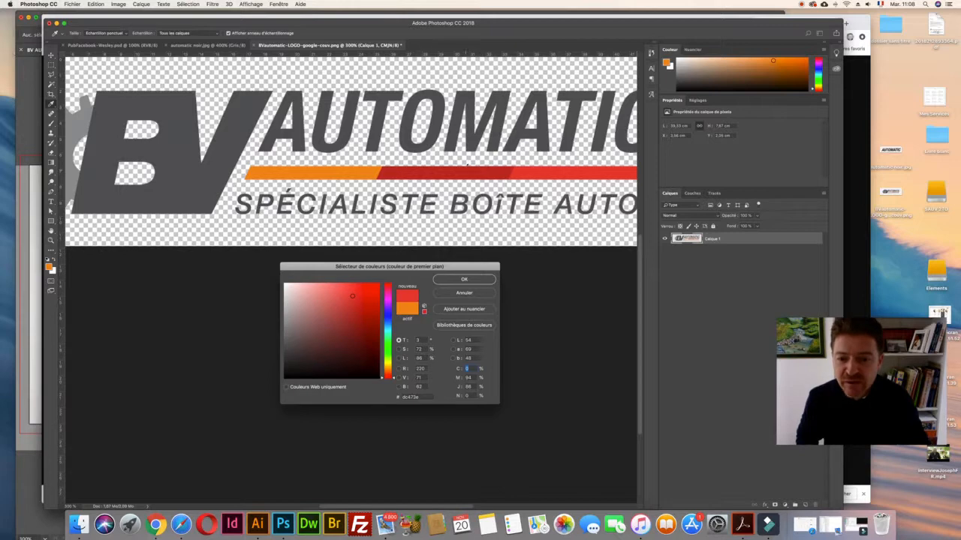
pyautogui.click(413, 143)
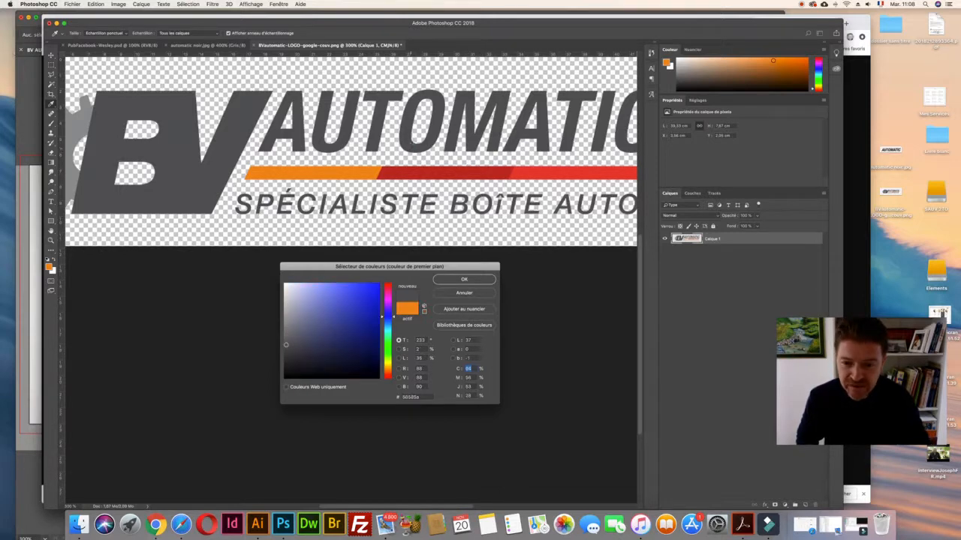
pyautogui.click(410, 146)
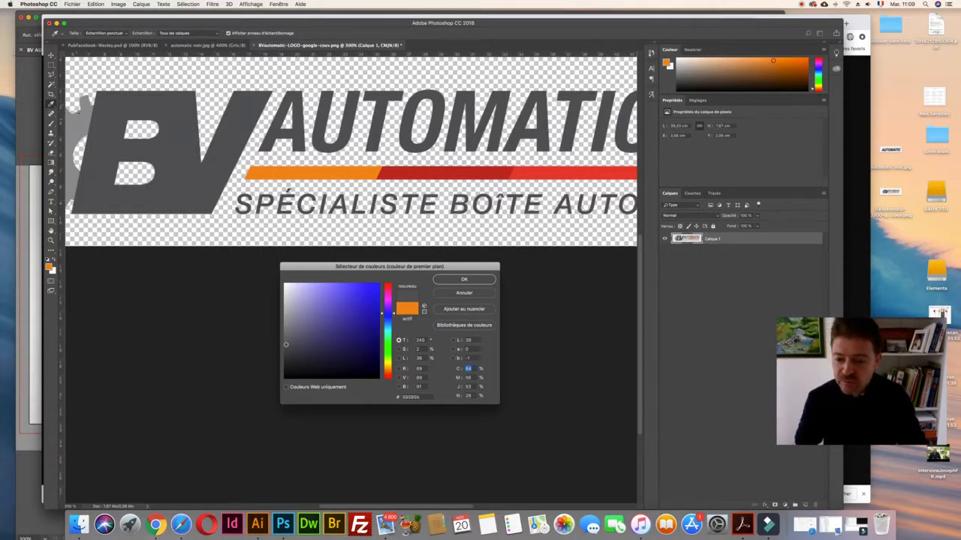
pyautogui.click(76, 113)
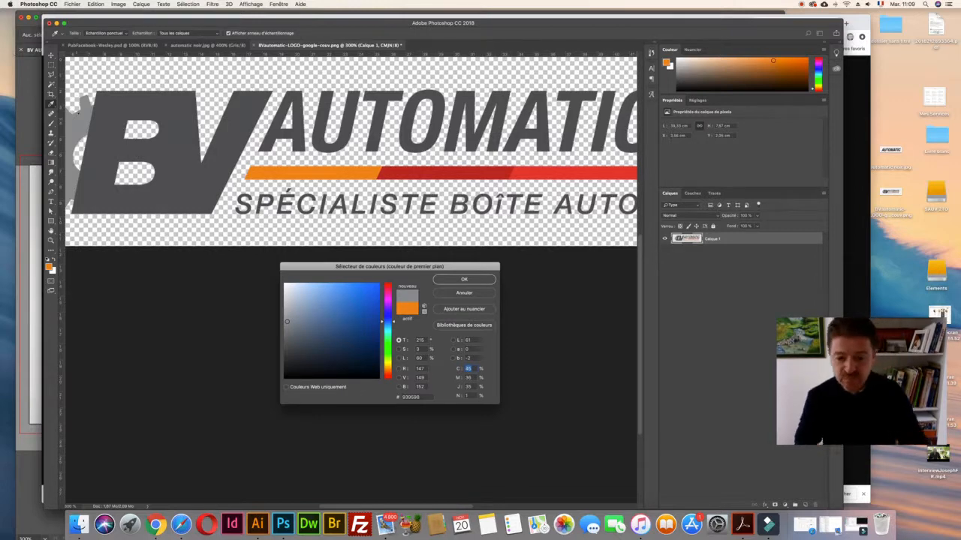
pyautogui.click(453, 279)
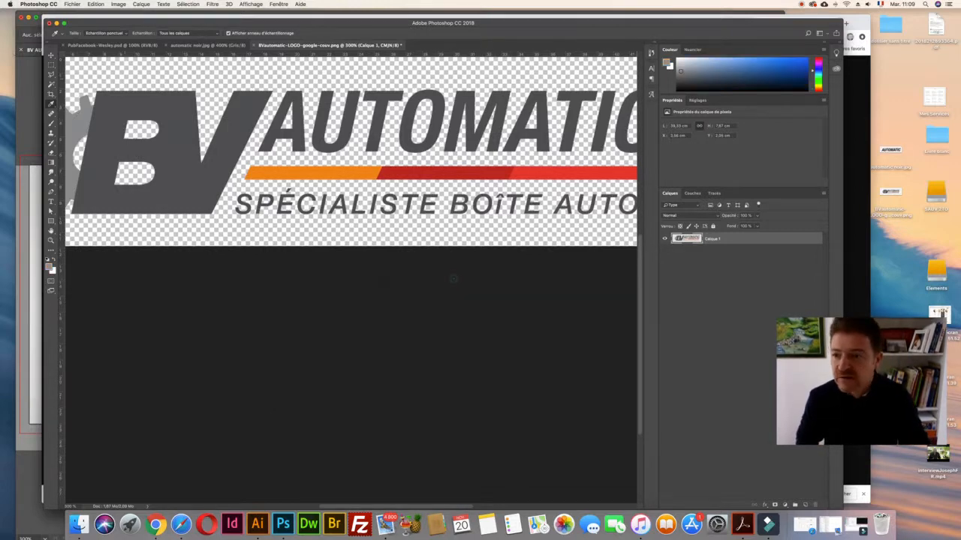
# Put the Photoshop window away and switch back to the business card in Illustrator
pyautogui.click(57, 23)
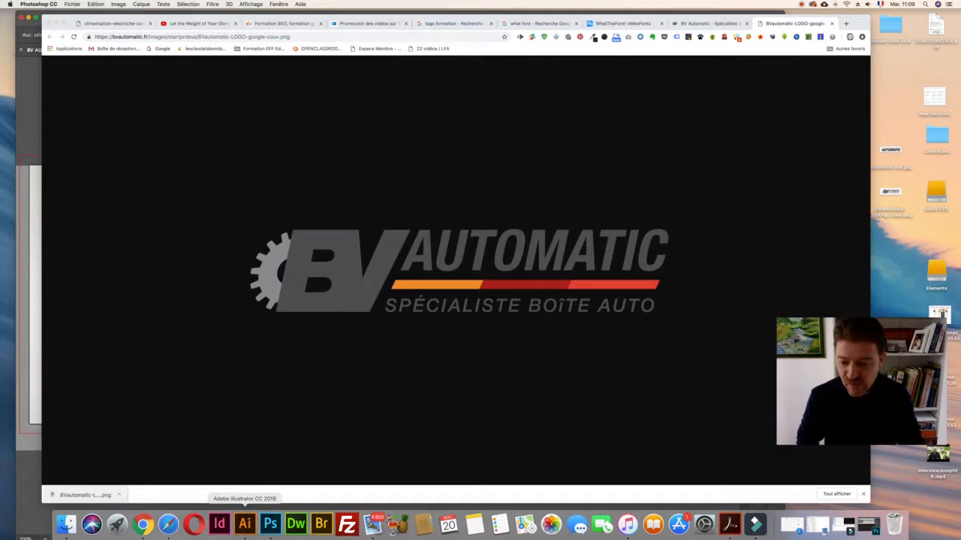
pyautogui.click(244, 524)
pyautogui.hscroll(-5, 276, 261)
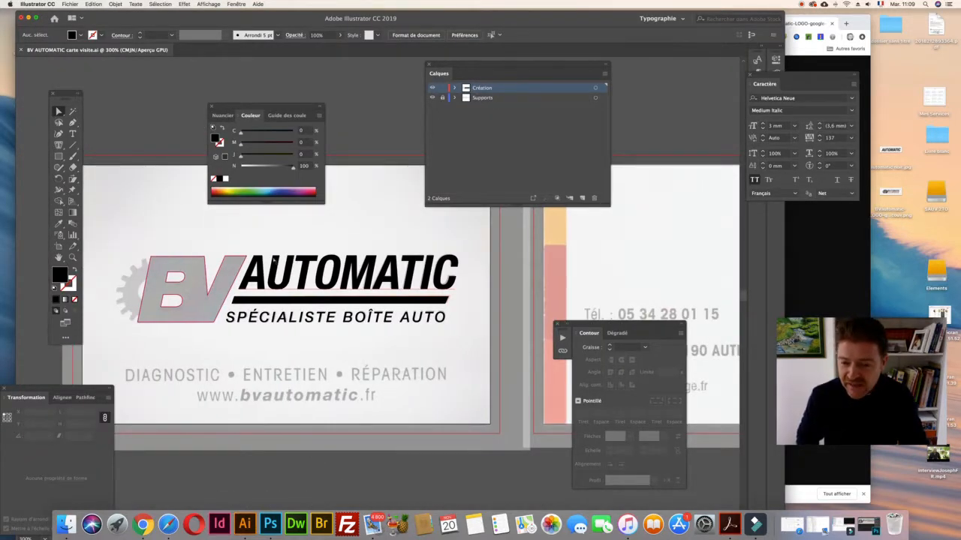
# Fill the first segment of the logo's bar with orange at C 0%, M 54%, Y 100%, K 0%
pyautogui.click(264, 301)
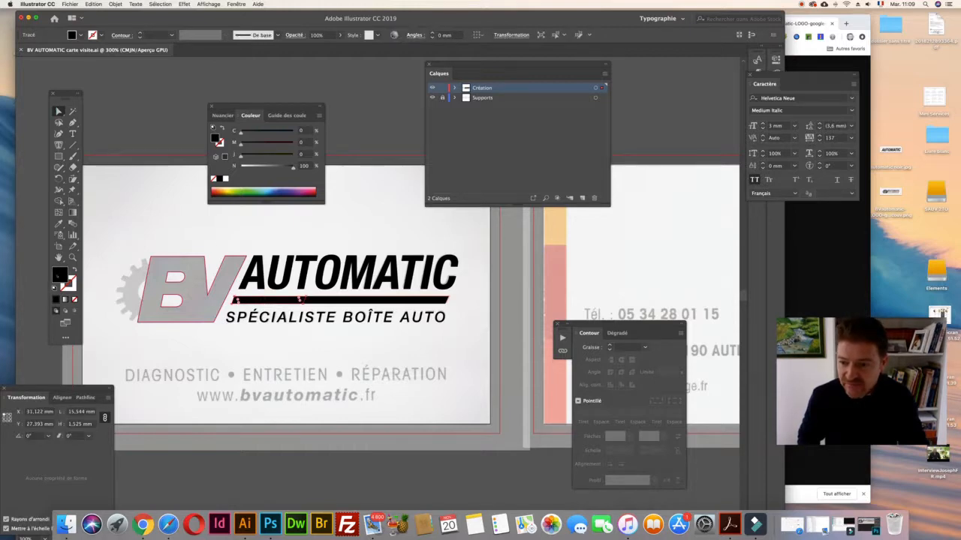
pyautogui.doubleClick(60, 274)
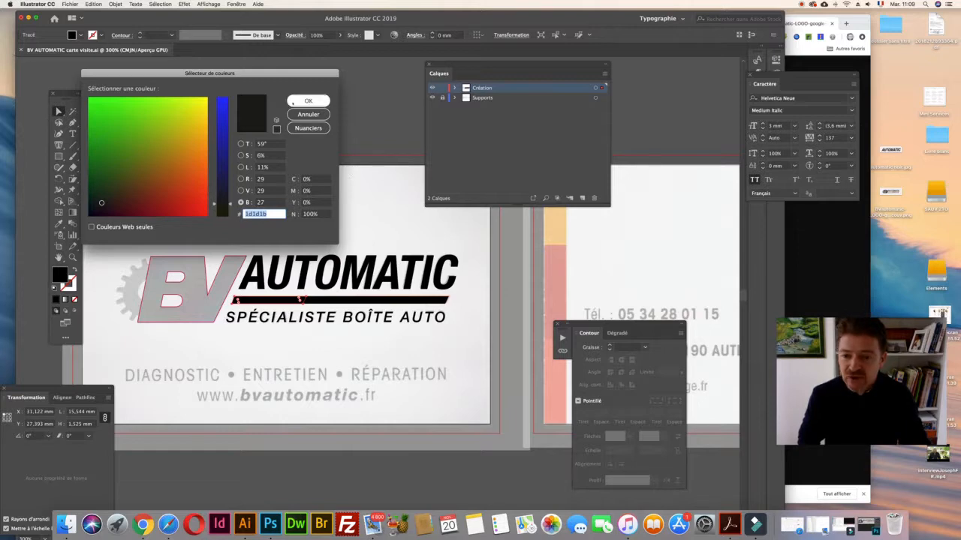
pyautogui.press('Tab')
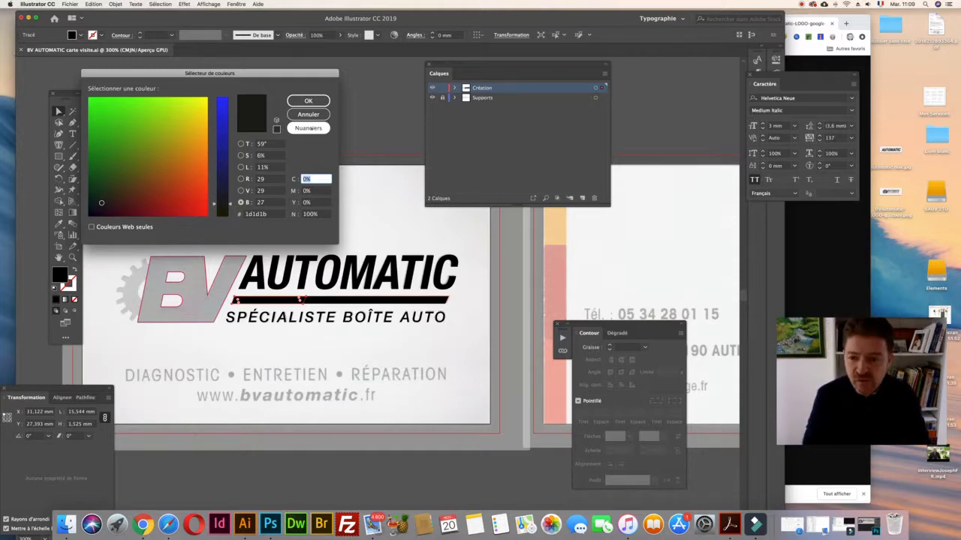
pyautogui.press('Tab')
pyautogui.write('54')
pyautogui.press('Tab')
pyautogui.write('100')
pyautogui.press('Tab')
pyautogui.write('0')
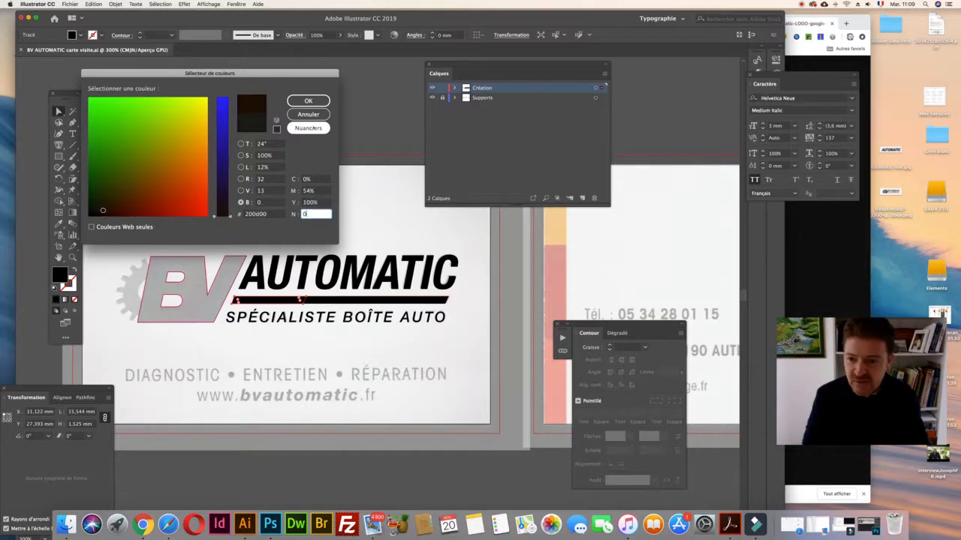
pyautogui.click(307, 100)
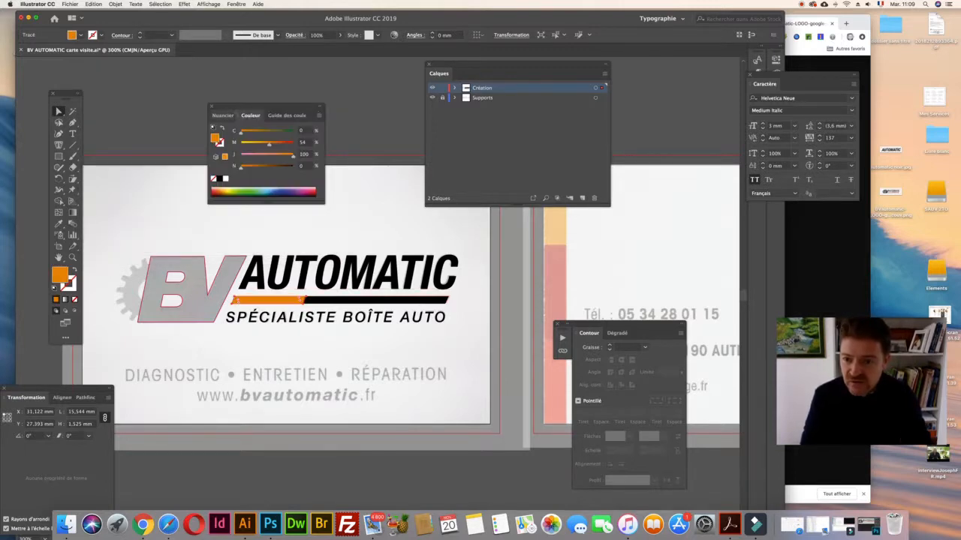
# Start creating a new colour swatch from the bar segment's orange fill
pyautogui.moveTo(263, 108); pyautogui.dragTo(309, 140)
pyautogui.click(366, 146)
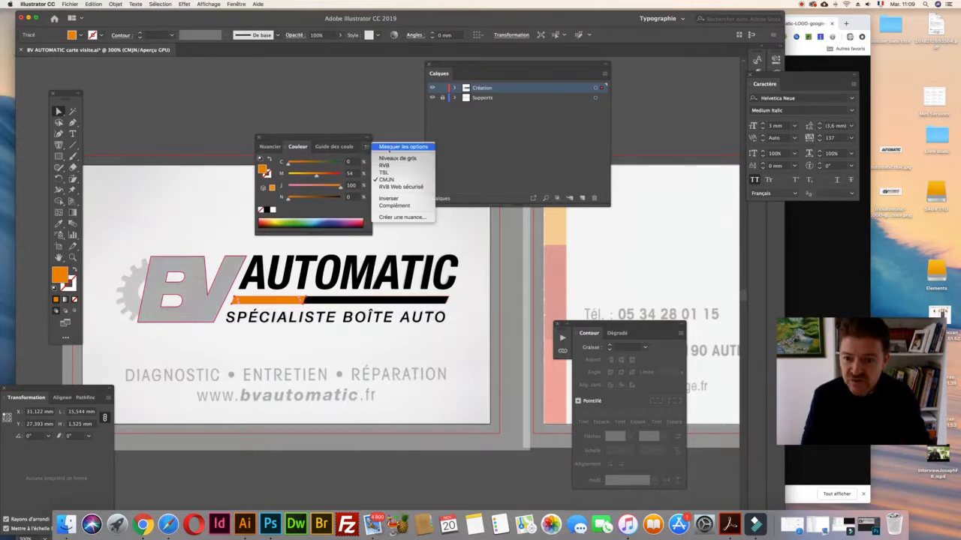
pyautogui.click(399, 217)
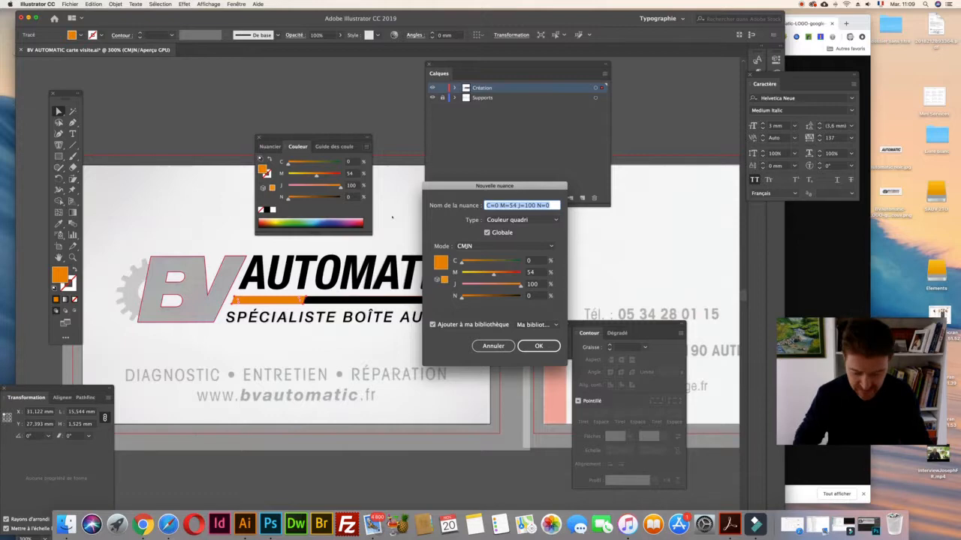
# Save the orange fill as a Couleur quadri swatch named "orange logo", added to the library, and view it among the swatches
pyautogui.write('orange ')
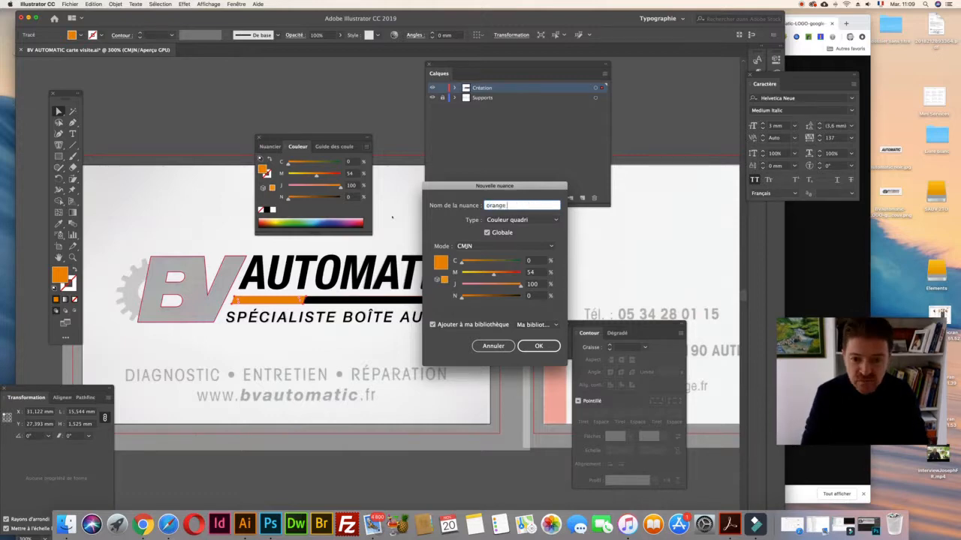
pyautogui.write('logo')
pyautogui.click(521, 219)
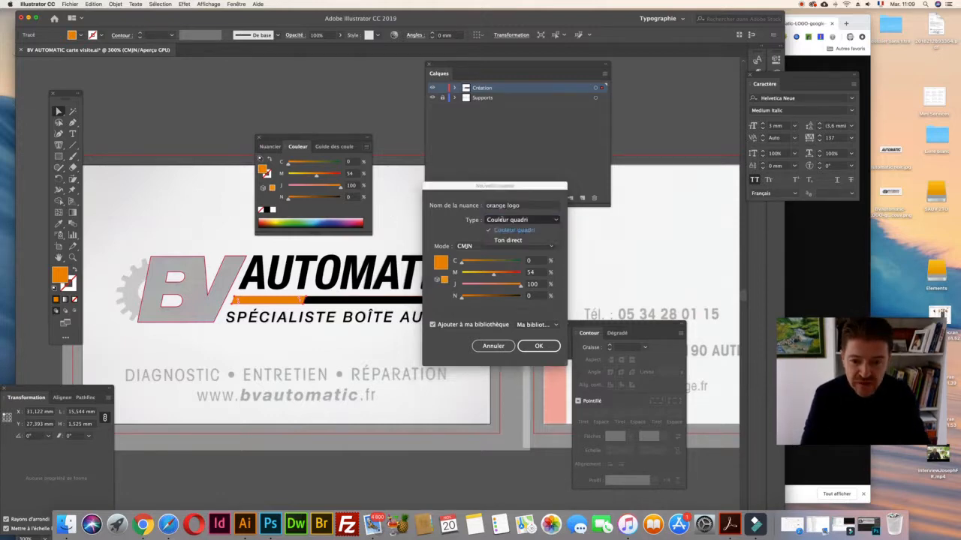
pyautogui.click(501, 230)
pyautogui.click(532, 346)
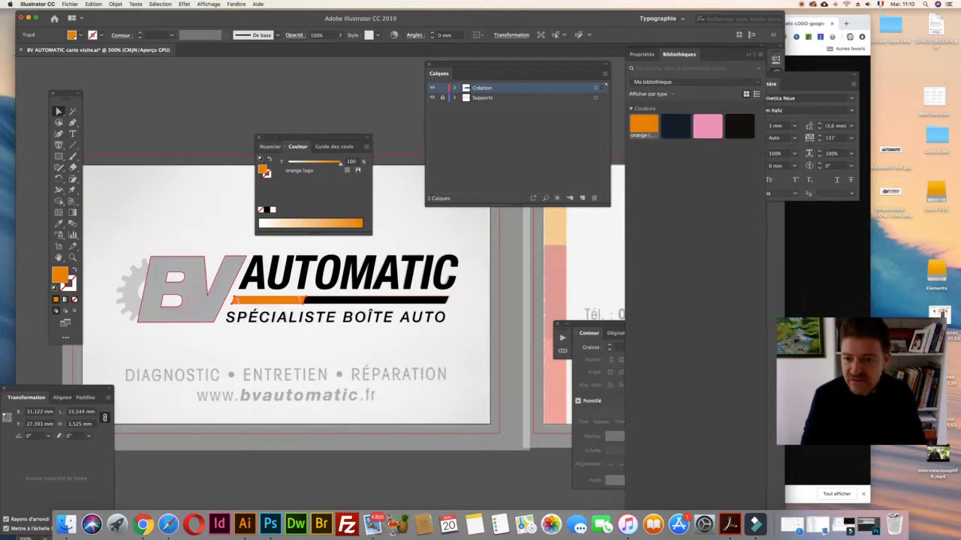
pyautogui.click(271, 146)
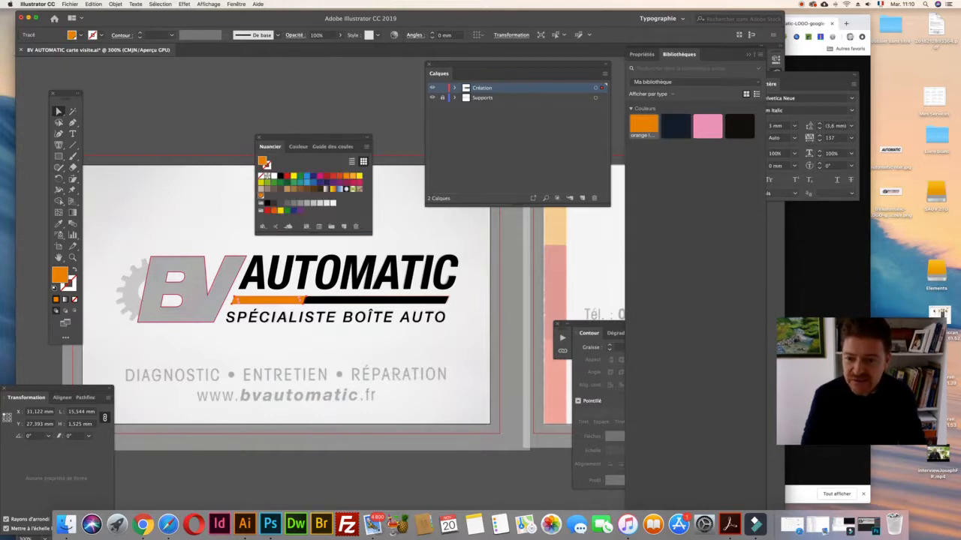
# Fill the middle segment of the bar under AUTOMATIC with dark red: C 14, M 100, J 100, N 5
pyautogui.click(298, 147)
pyautogui.click(316, 298)
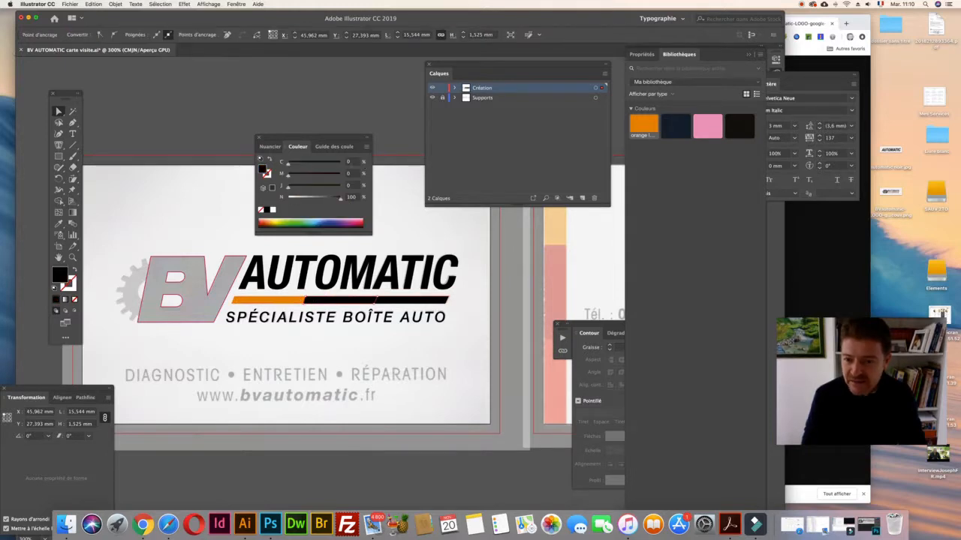
pyautogui.doubleClick(351, 162)
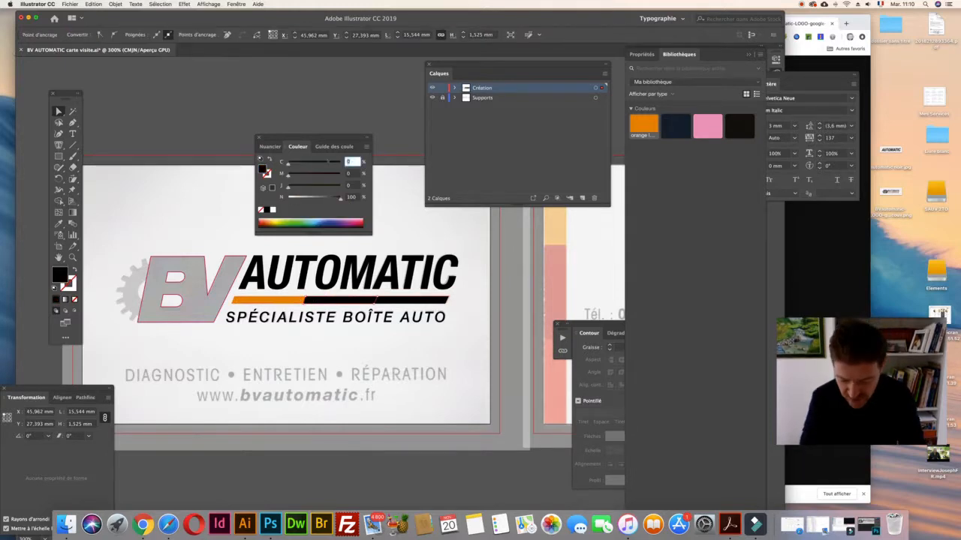
pyautogui.write('14')
pyautogui.press('Tab')
pyautogui.write('100')
pyautogui.press('Tab')
pyautogui.write('10')
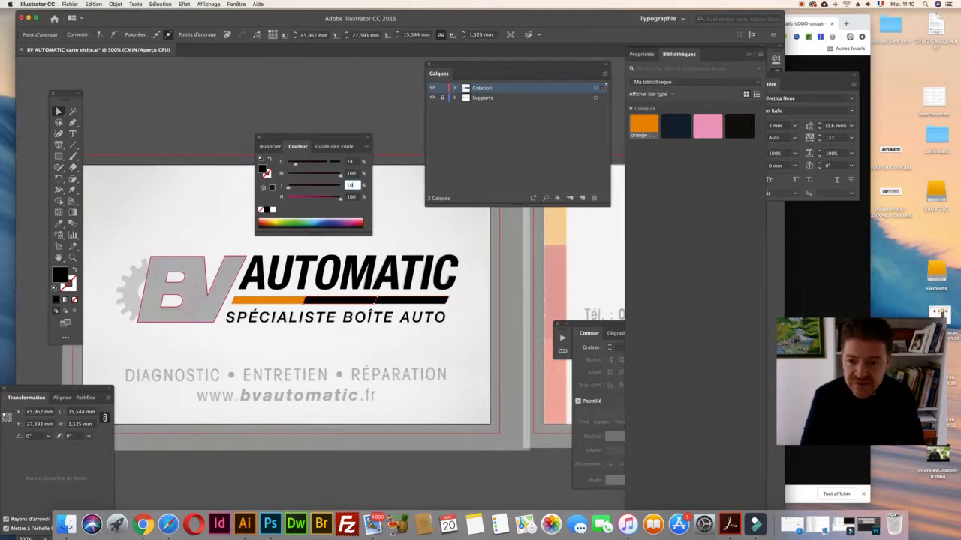
pyautogui.write('0')
pyautogui.press('Tab')
pyautogui.write('5')
pyautogui.press('Tab')
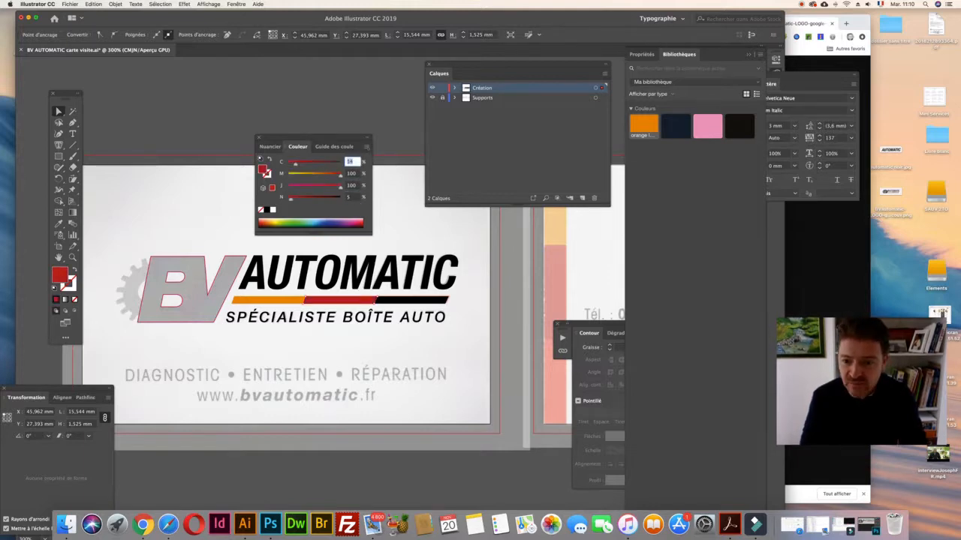
# Save the middle segment's dark red fill as a global CMYK swatch named "rouge foncé logo"
pyautogui.click(366, 146)
pyautogui.click(395, 217)
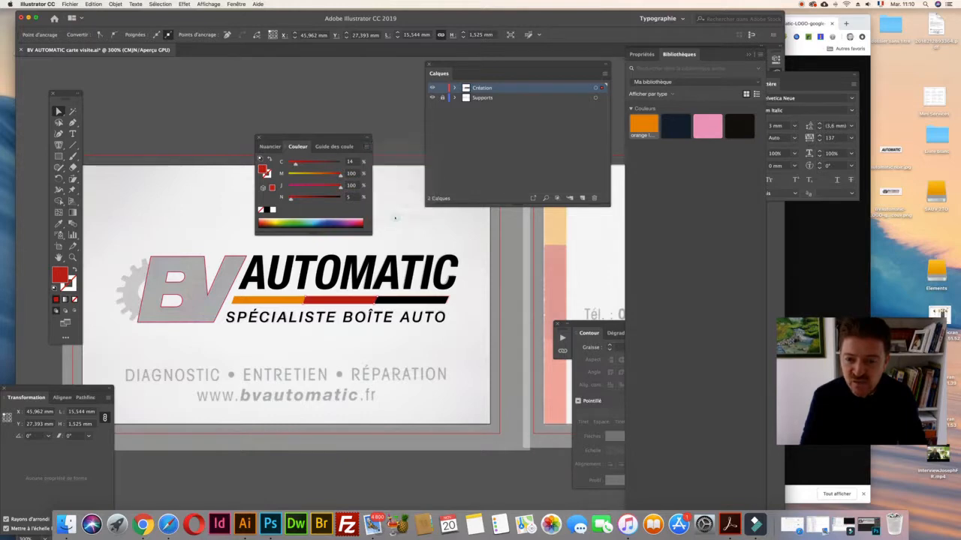
pyautogui.write('rouge foncé logo')
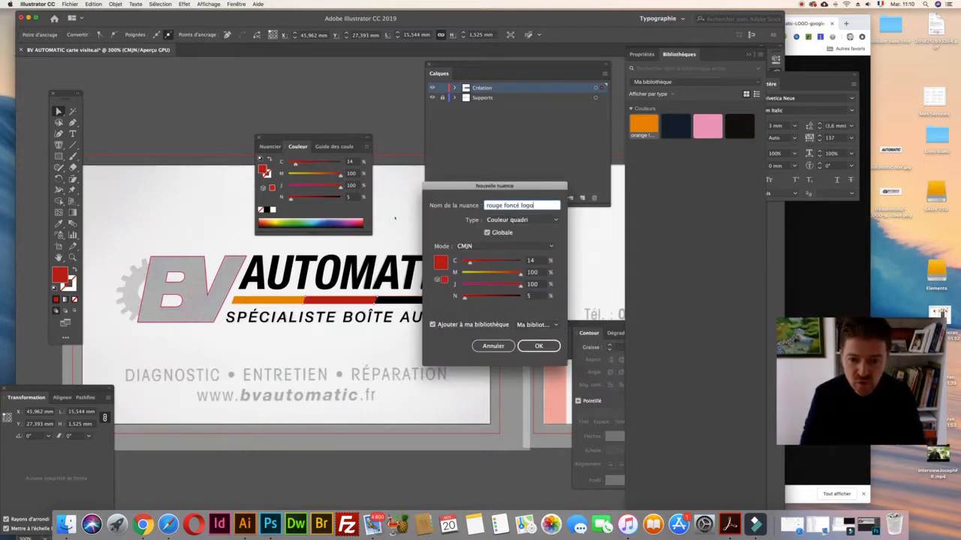
pyautogui.click(531, 346)
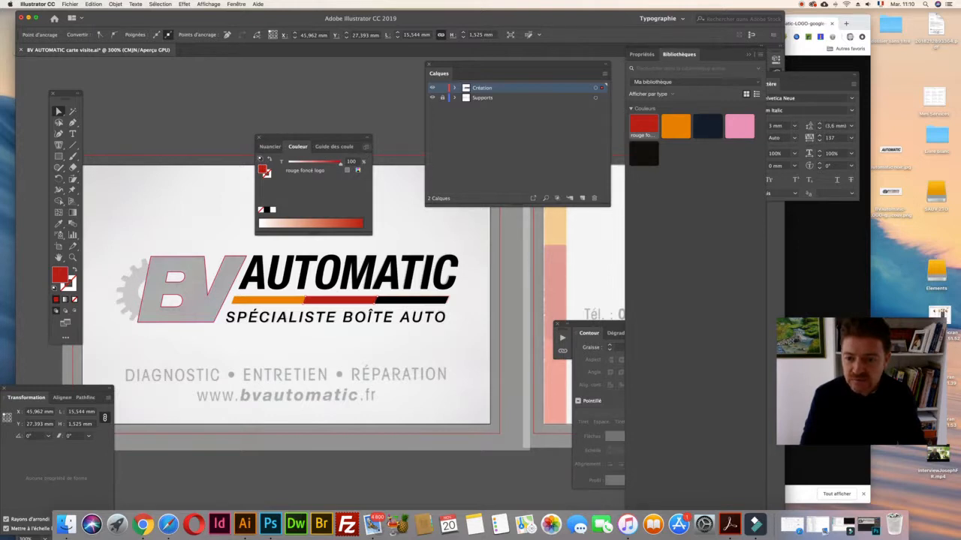
pyautogui.click(366, 146)
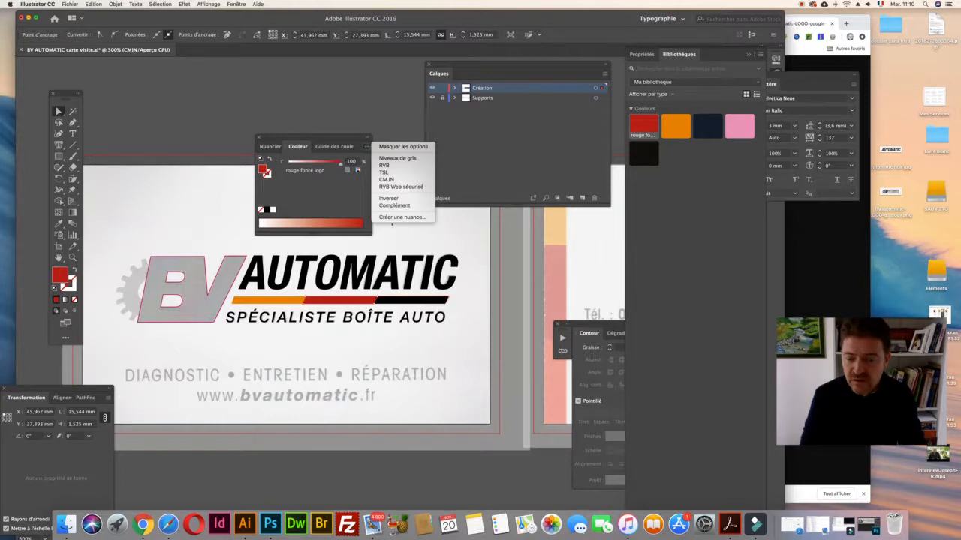
pyautogui.click(391, 216)
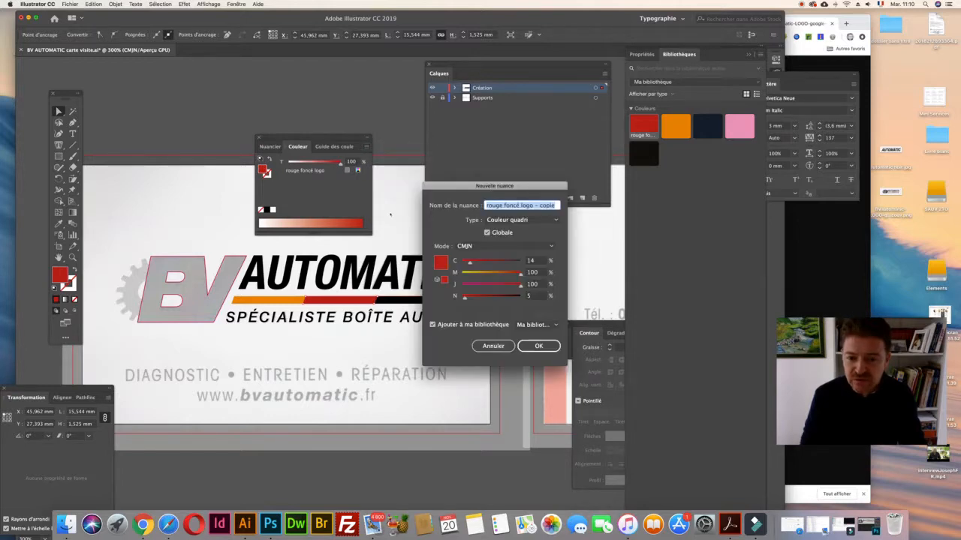
pyautogui.click(230, 180)
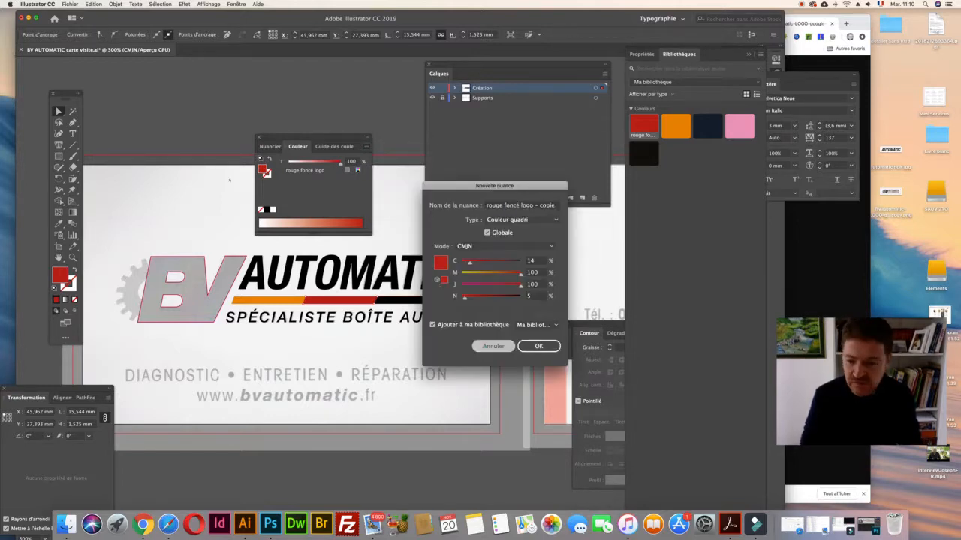
pyautogui.press('Escape')
# Set the fill colour to a light red of C 0, M 94, Y 96, N 0
pyautogui.click(271, 146)
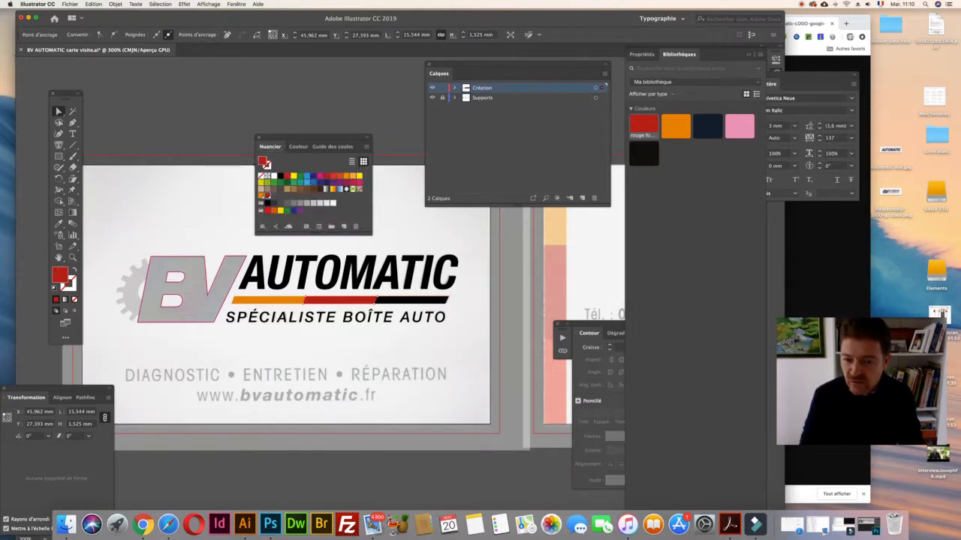
pyautogui.doubleClick(59, 275)
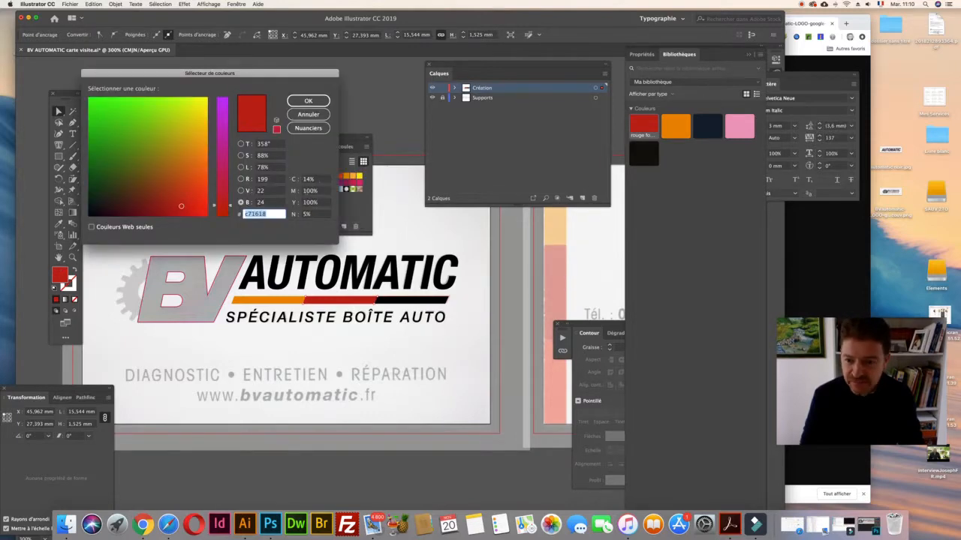
pyautogui.press('Tab')
pyautogui.write('0')
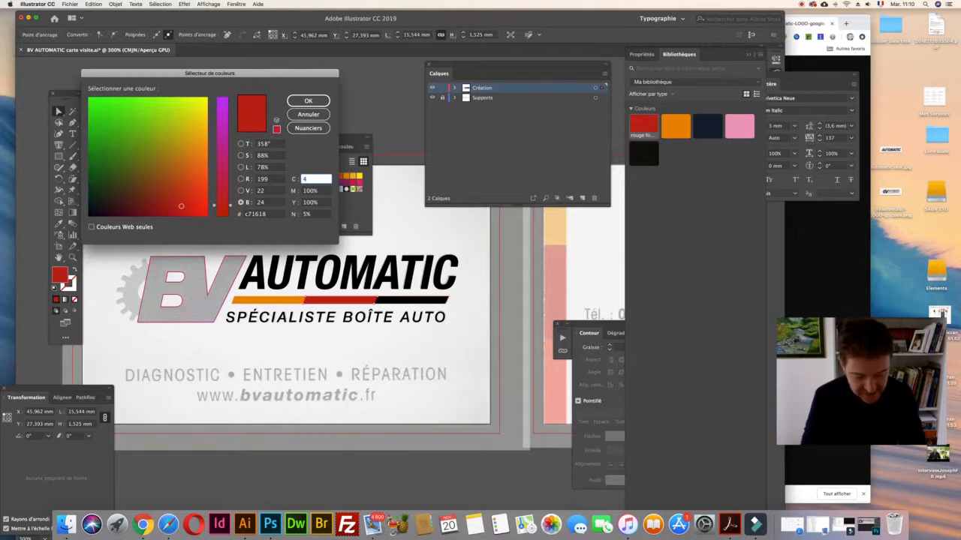
pyautogui.press('BackSpace')
pyautogui.write('0')
pyautogui.press('Tab')
pyautogui.press('Tab')
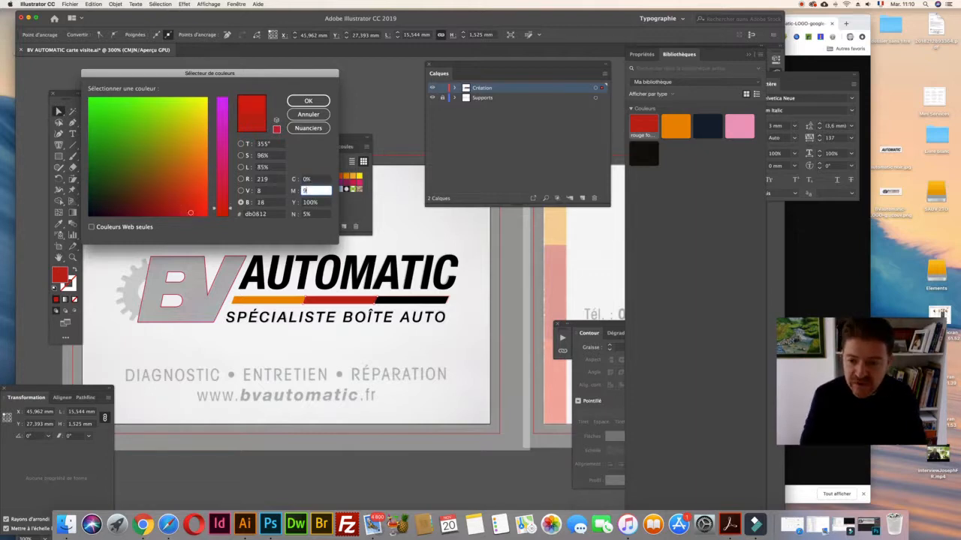
pyautogui.write('5')
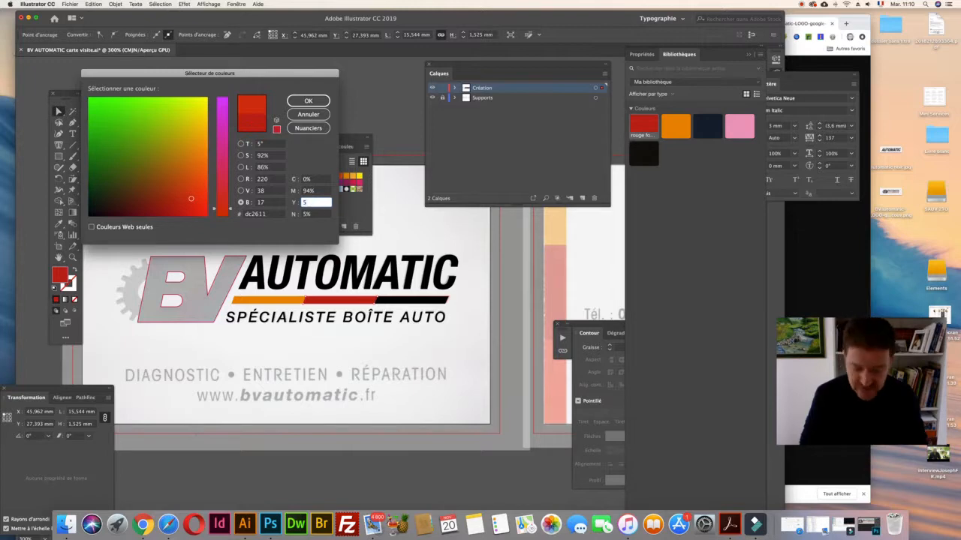
pyautogui.write('6')
pyautogui.press('Tab')
pyautogui.write('0')
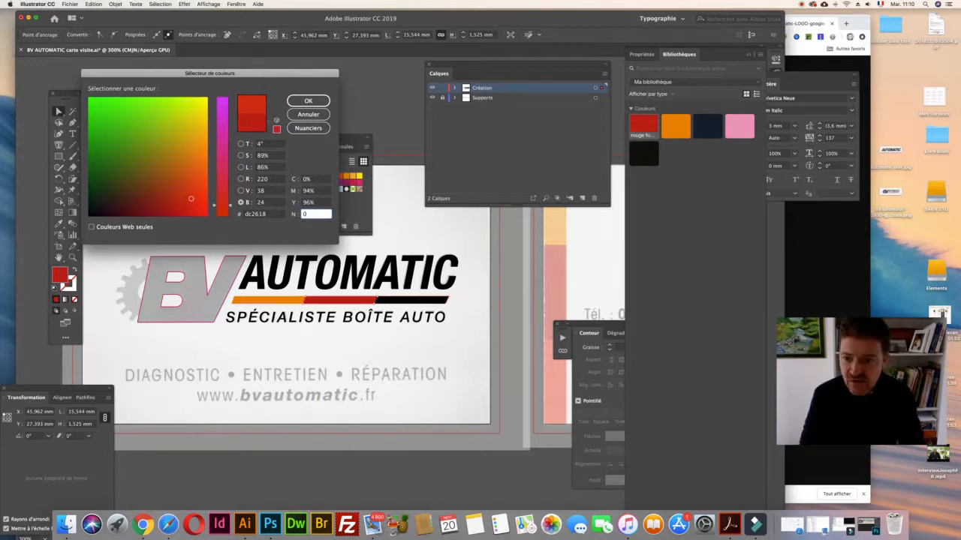
pyautogui.click(307, 100)
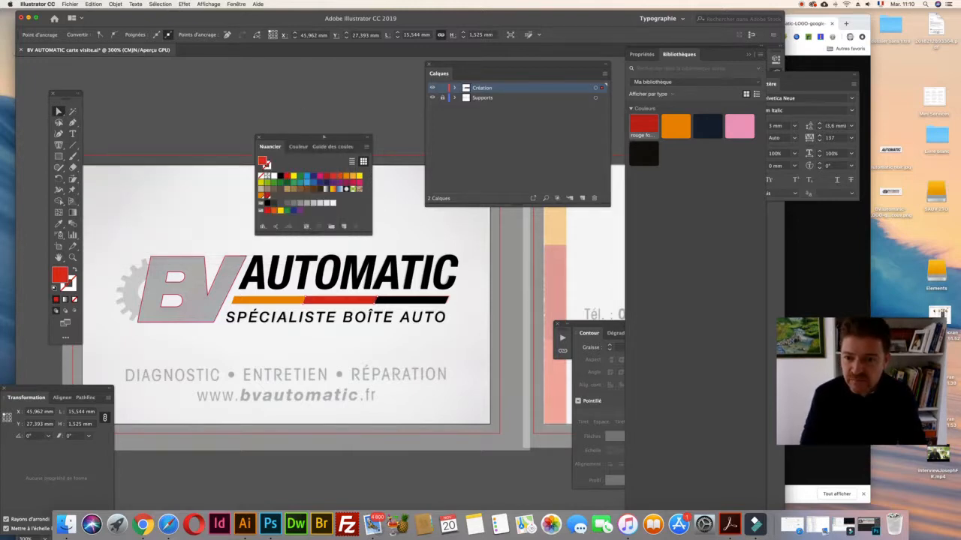
# Save the light red fill as a new global CMYK swatch named "rouge clair logo"
pyautogui.click(366, 147)
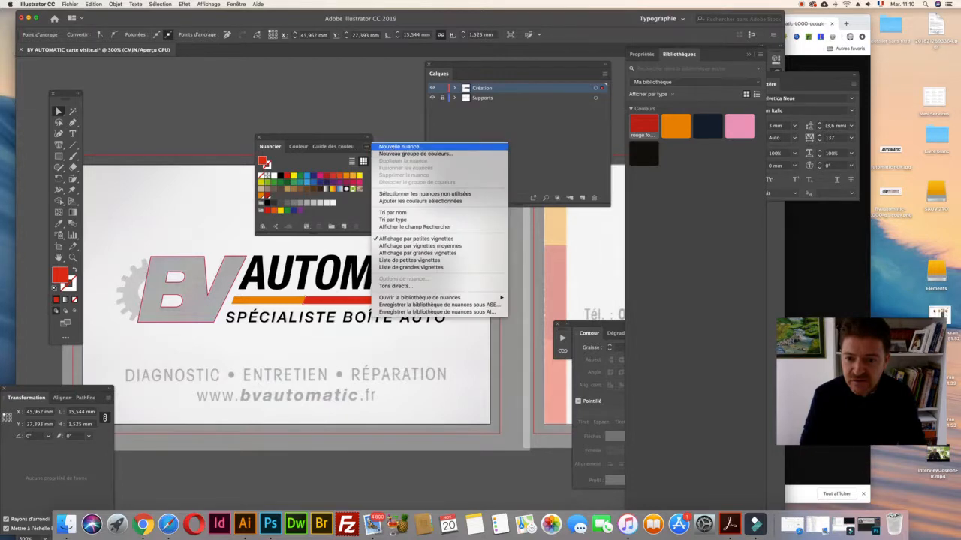
pyautogui.click(398, 147)
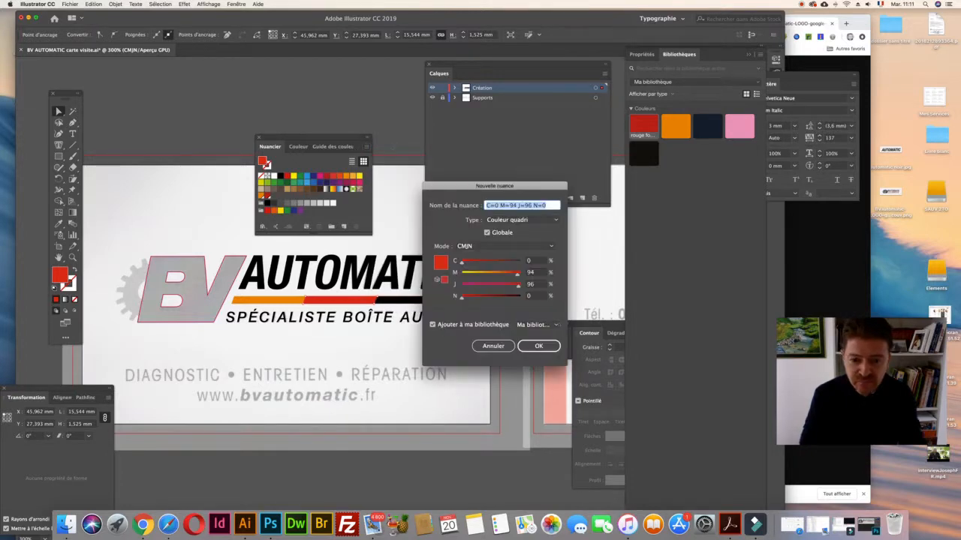
pyautogui.write('rouge ')
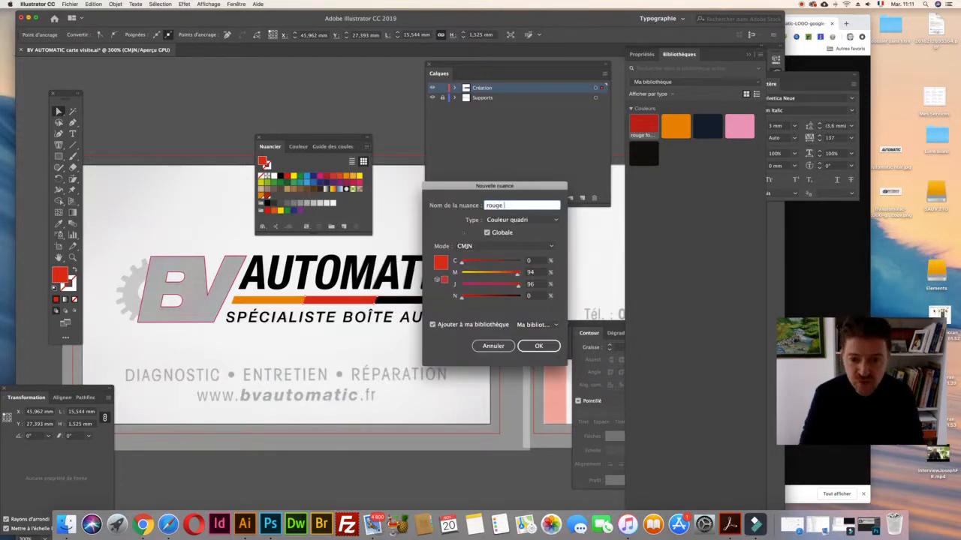
pyautogui.write('clair logo')
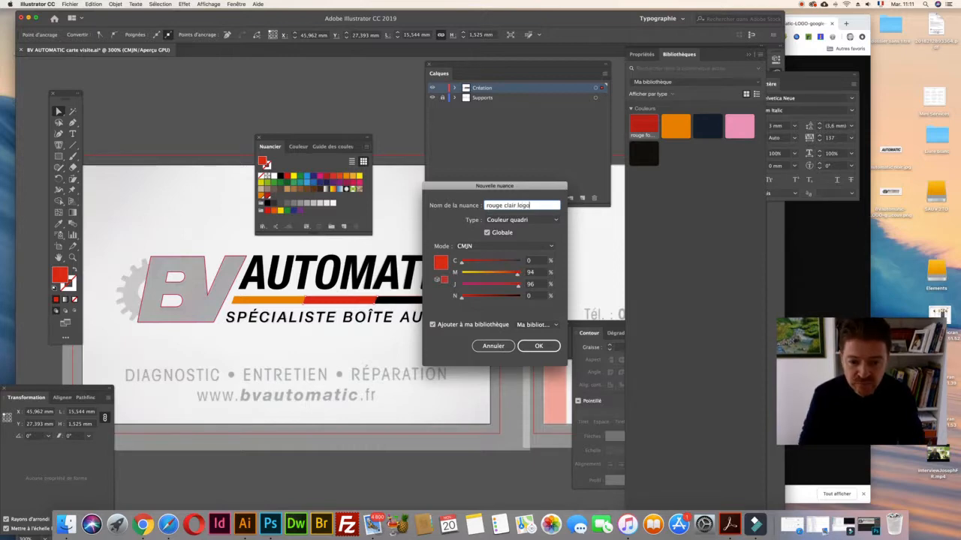
pyautogui.click(538, 346)
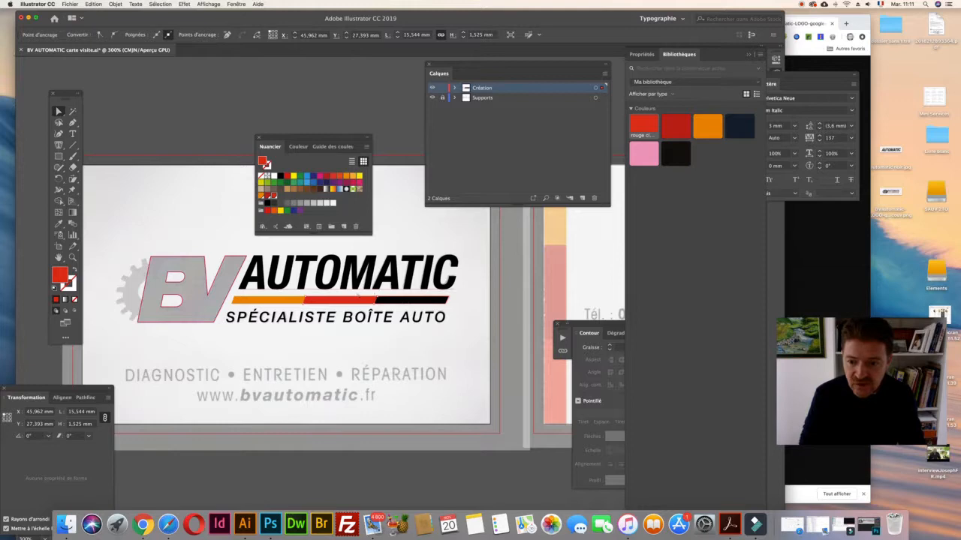
# Restore the bar's middle segment to "rouge foncé logo", fill the black end segment with "rouge clair logo", and deselect everything
pyautogui.click(309, 301)
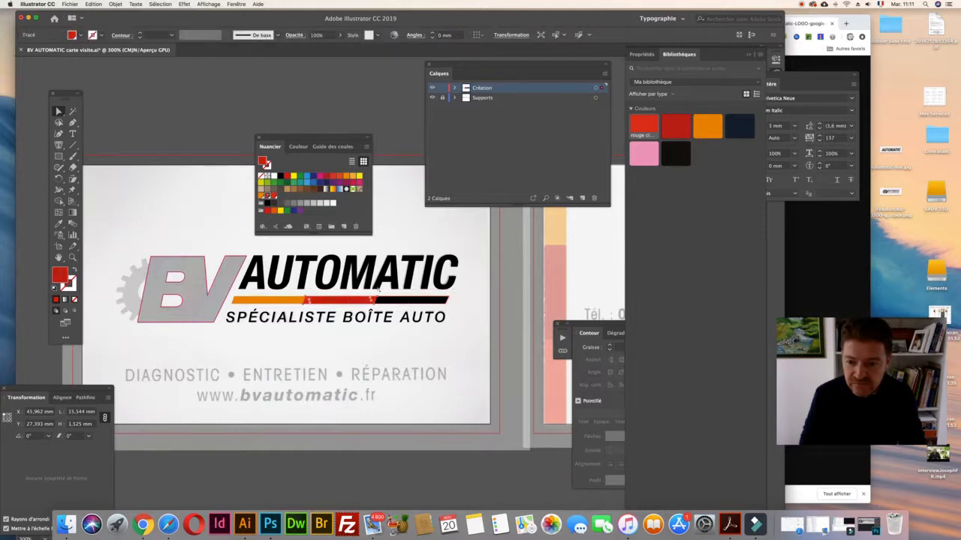
pyautogui.click(368, 300)
pyautogui.click(273, 195)
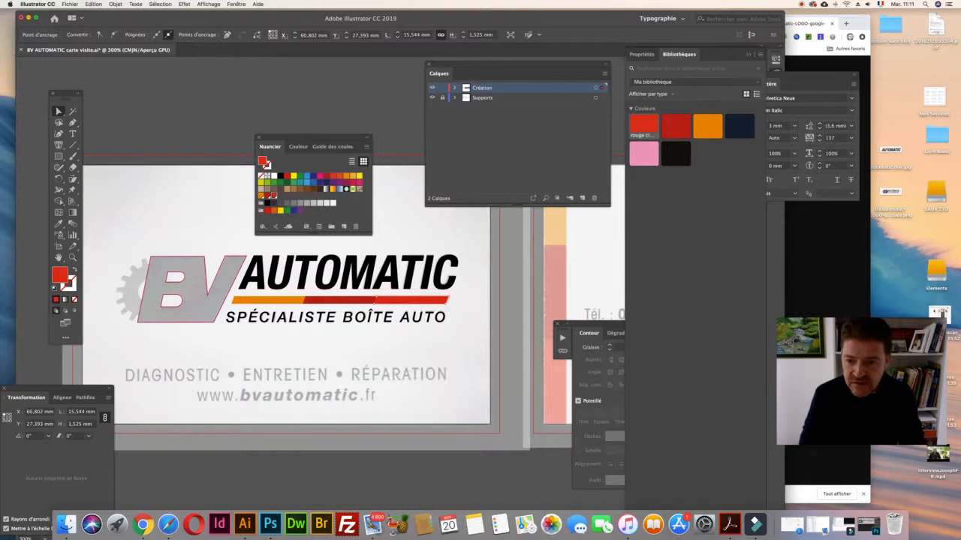
pyautogui.click(190, 136)
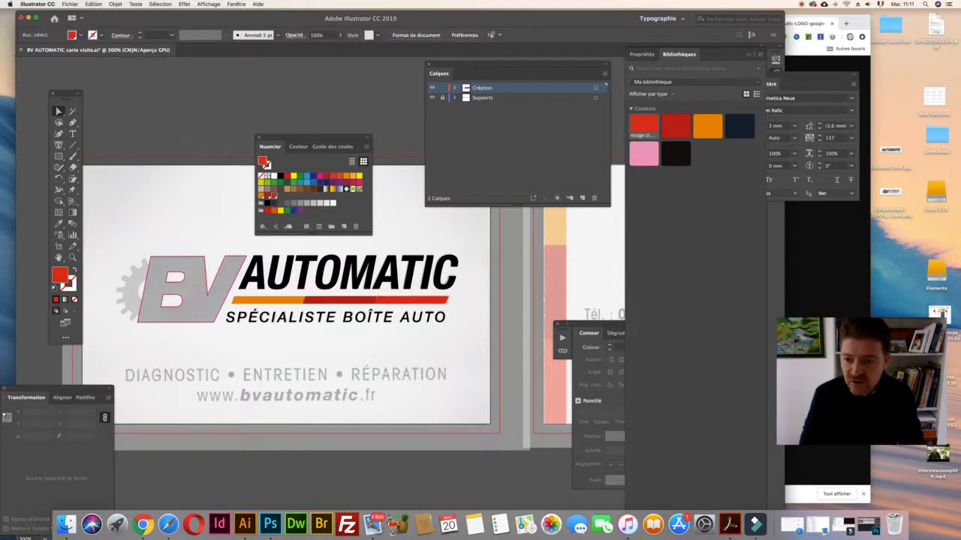
# Set the fill colour to a grey of C 64, M 56, Y 53, N 28 with nothing selected
pyautogui.doubleClick(262, 160)
pyautogui.press('Tab')
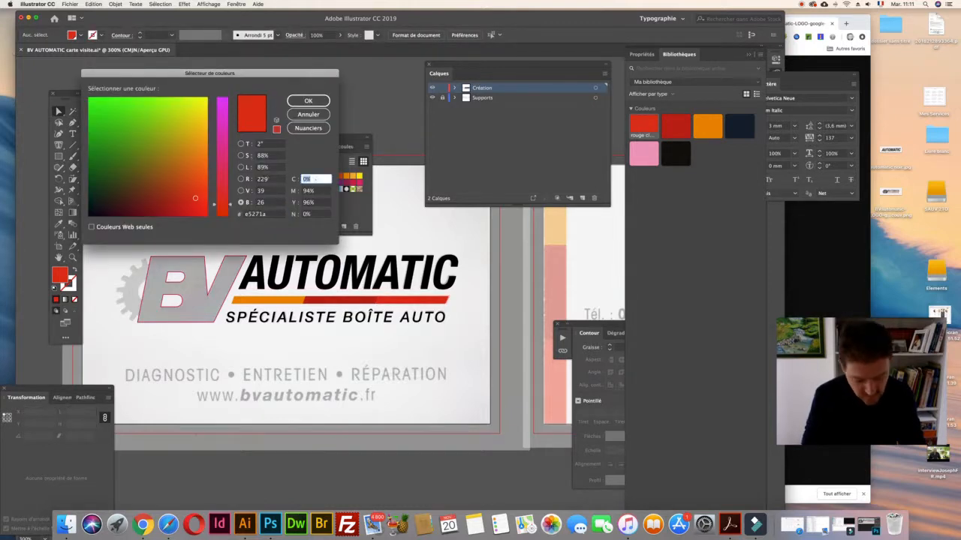
pyautogui.write('64')
pyautogui.press('Tab')
pyautogui.write('56')
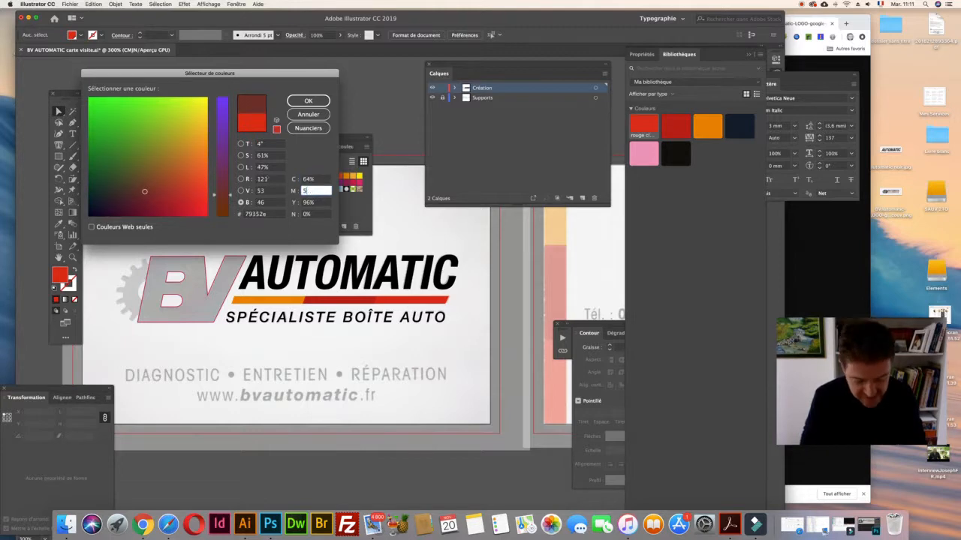
pyautogui.press('Tab')
pyautogui.write('53')
pyautogui.press('Tab')
pyautogui.write('28')
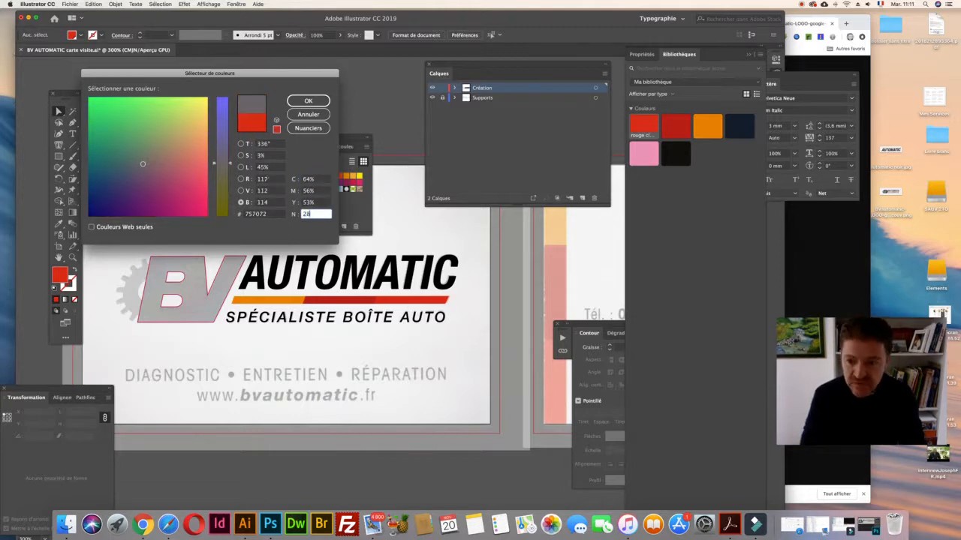
pyautogui.press('Return')
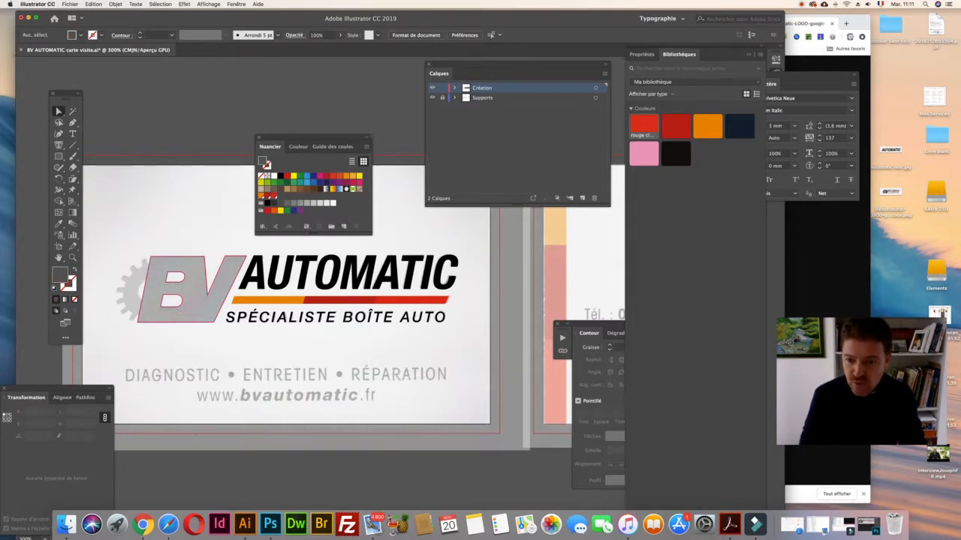
# Save the current grey fill as a new global CMYK swatch named "gris logo"
pyautogui.click(366, 146)
pyautogui.click(391, 148)
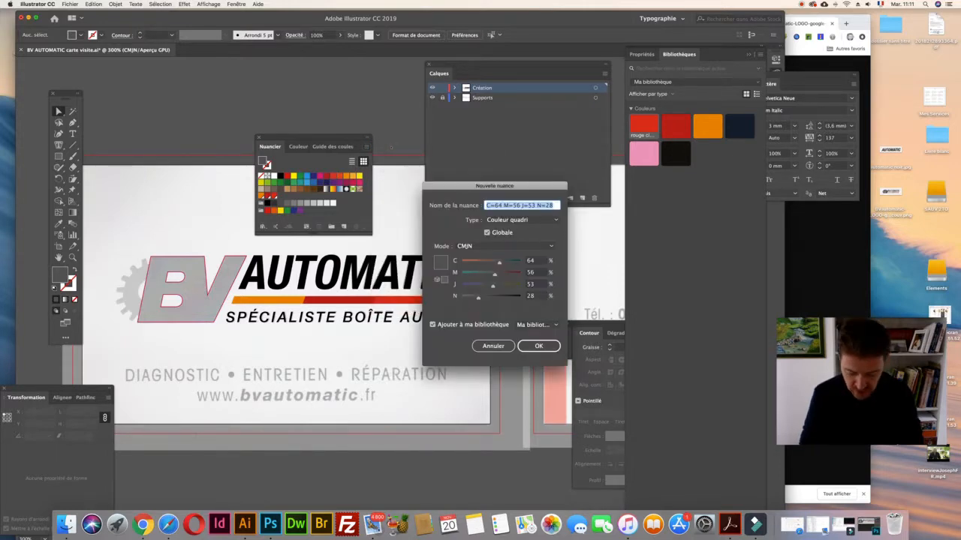
pyautogui.write('ris log')
pyautogui.press('BackSpace')
pyautogui.press('BackSpace')
pyautogui.press('BackSpace')
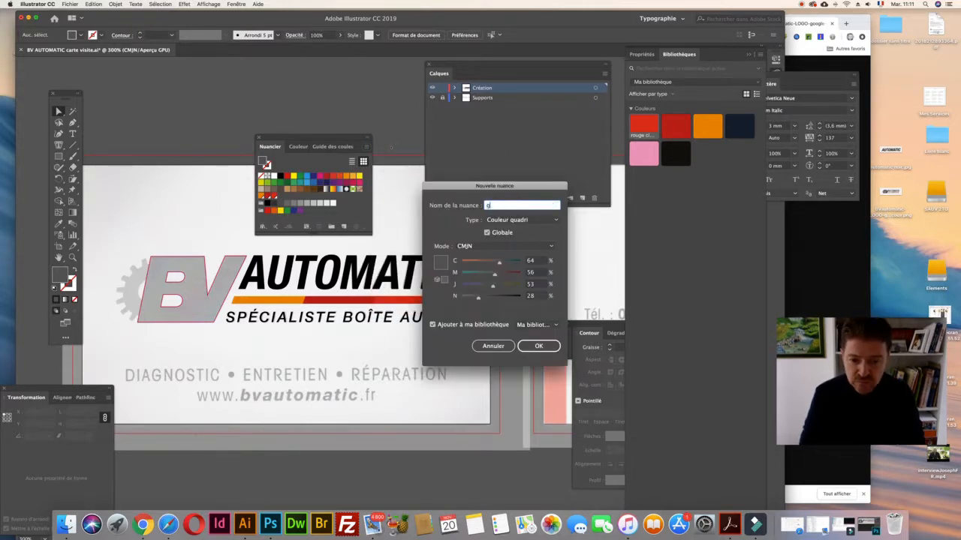
pyautogui.write('logo')
pyautogui.click(538, 346)
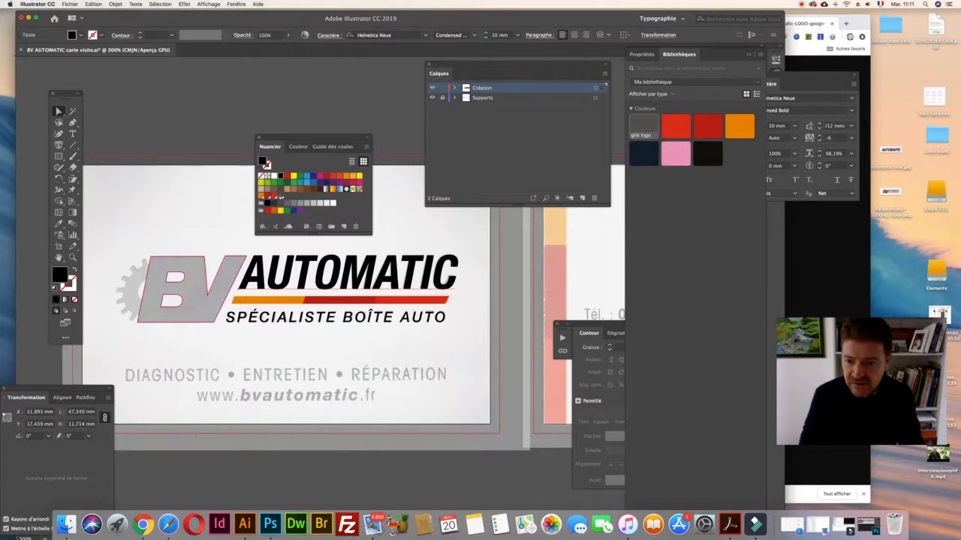
# Fill the AUTOMATIC text, the "SPÉCIALISTE BOÎTE AUTO" tagline and the BV letter shapes with "gris logo", and deselect everything
pyautogui.click(280, 196)
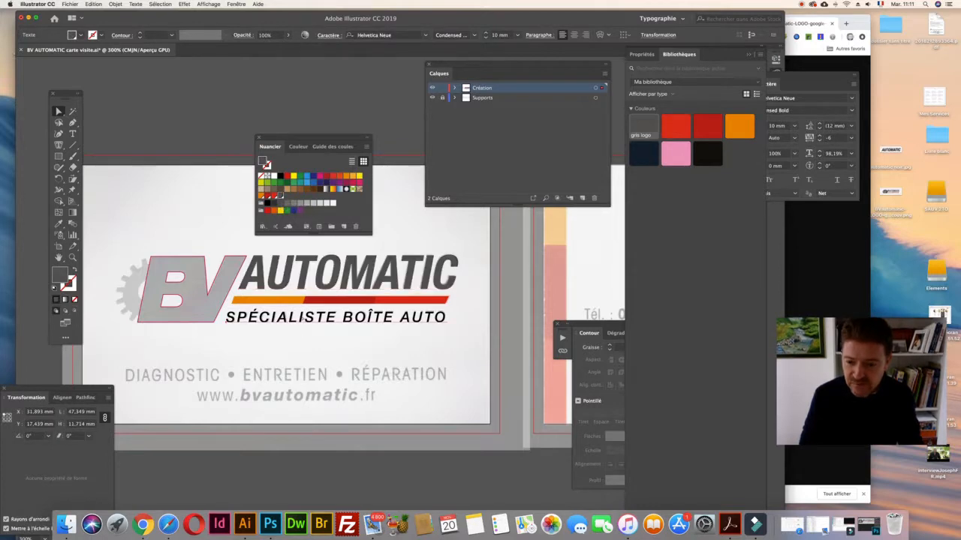
pyautogui.click(302, 319)
pyautogui.click(280, 196)
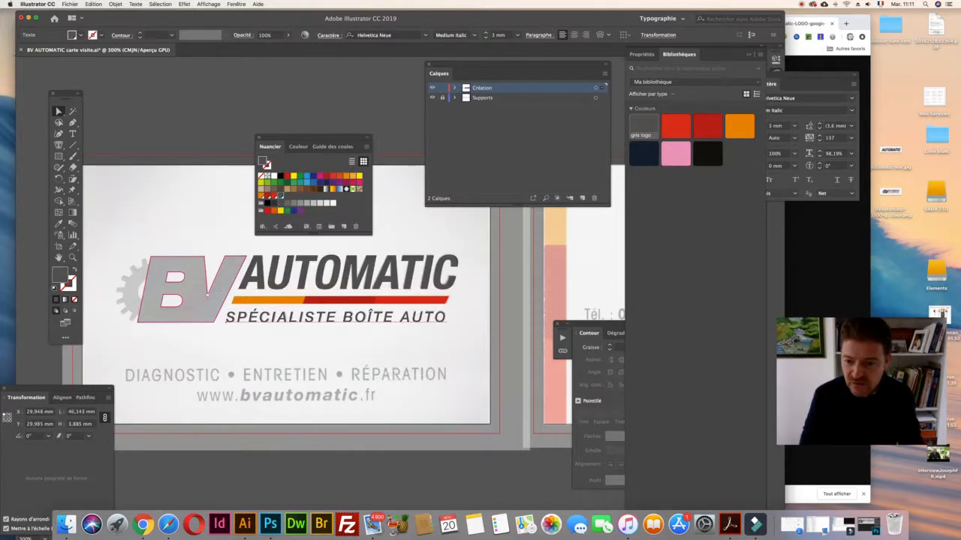
pyautogui.click(233, 298)
pyautogui.click(280, 196)
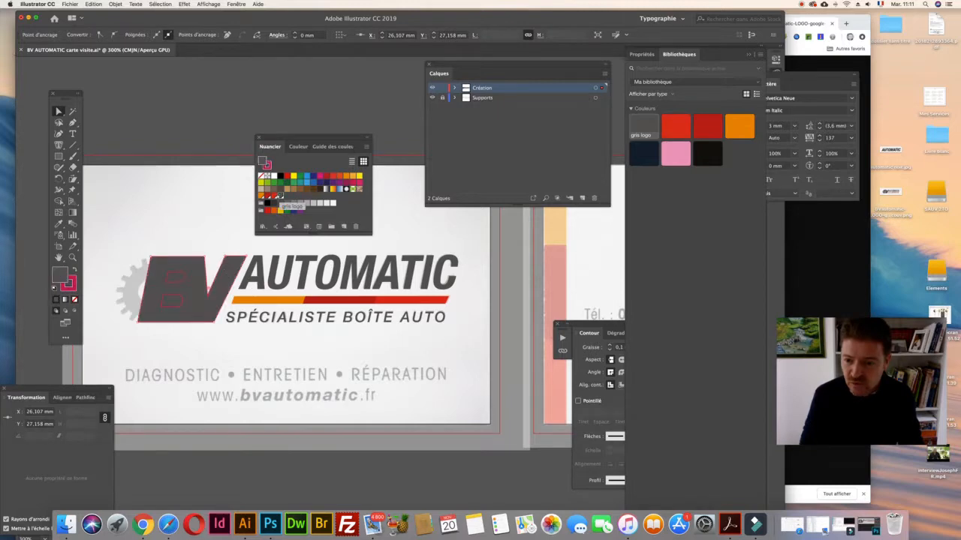
pyautogui.click(169, 219)
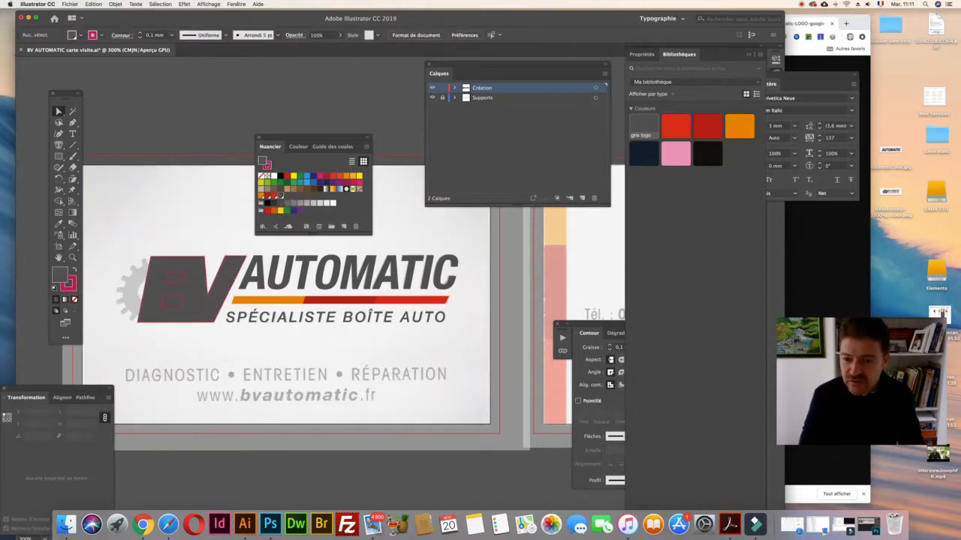
# Set the fill colour to a lighter grey of C 45, M 36, Y 35, N 1 with nothing selected
pyautogui.doubleClick(60, 275)
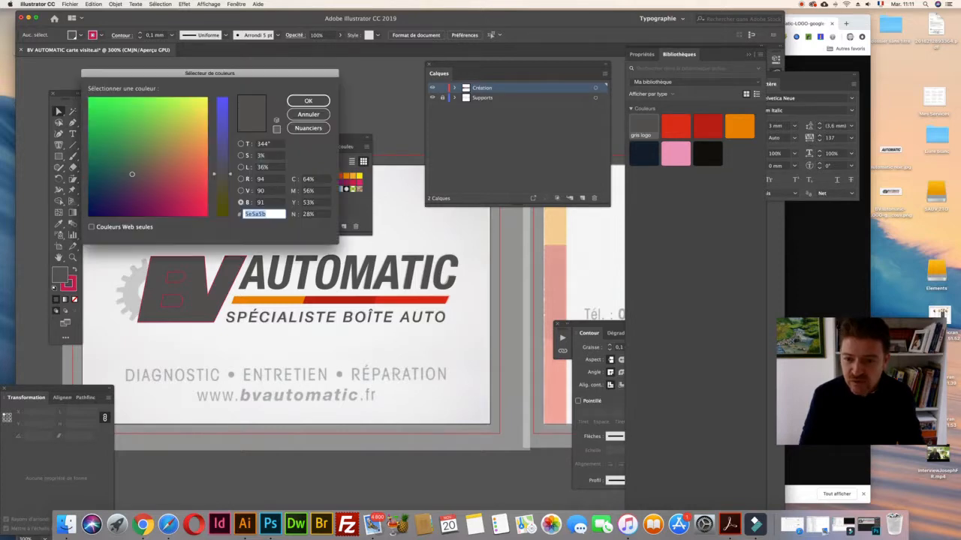
pyautogui.press('Tab')
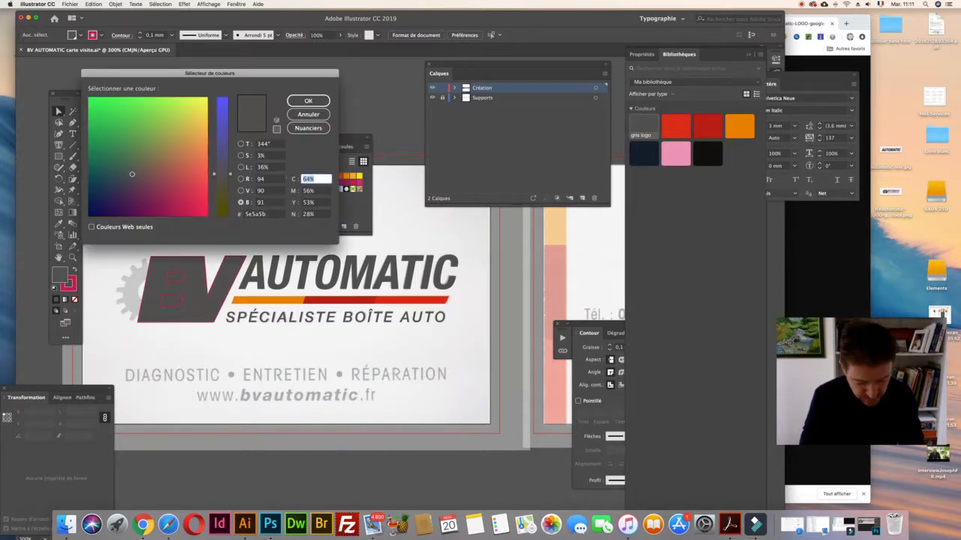
pyautogui.write('45')
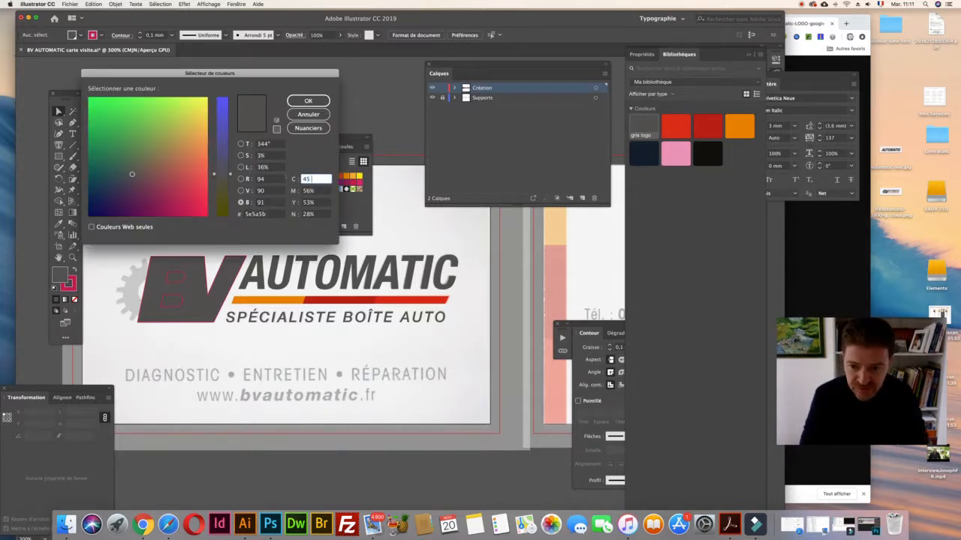
pyautogui.press('Tab')
pyautogui.write('35')
pyautogui.press('Tab')
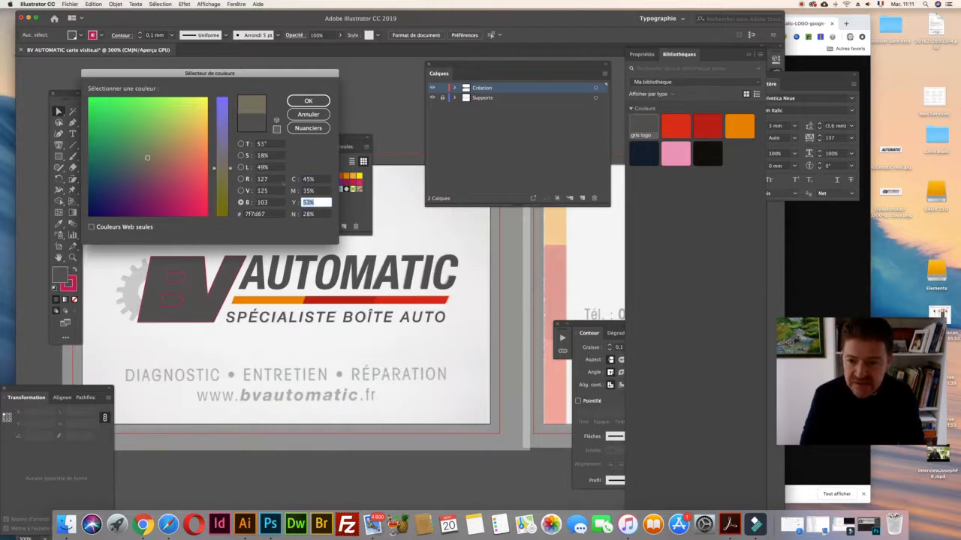
pyautogui.hotkey('shift', 'Tab')
pyautogui.press('Up')
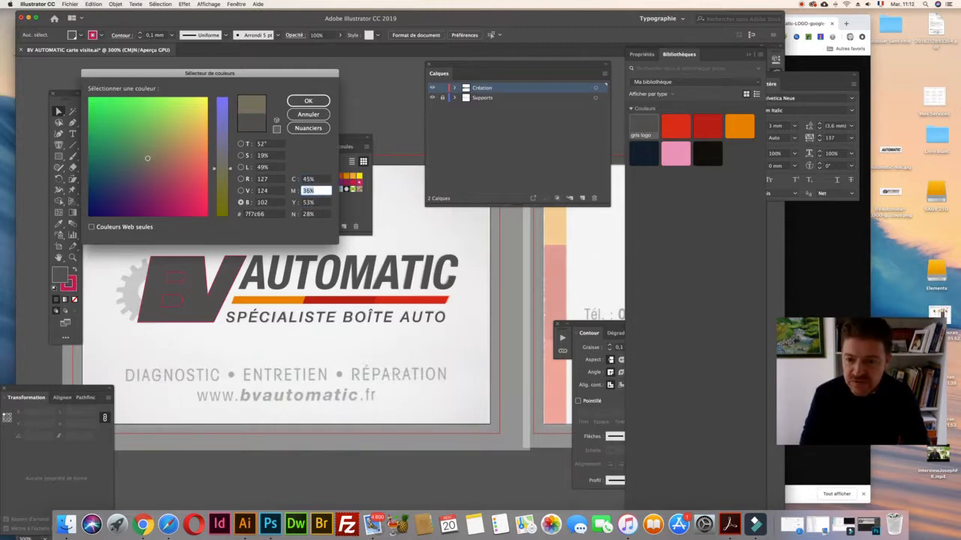
pyautogui.press('Tab')
pyautogui.write('35')
pyautogui.press('Tab')
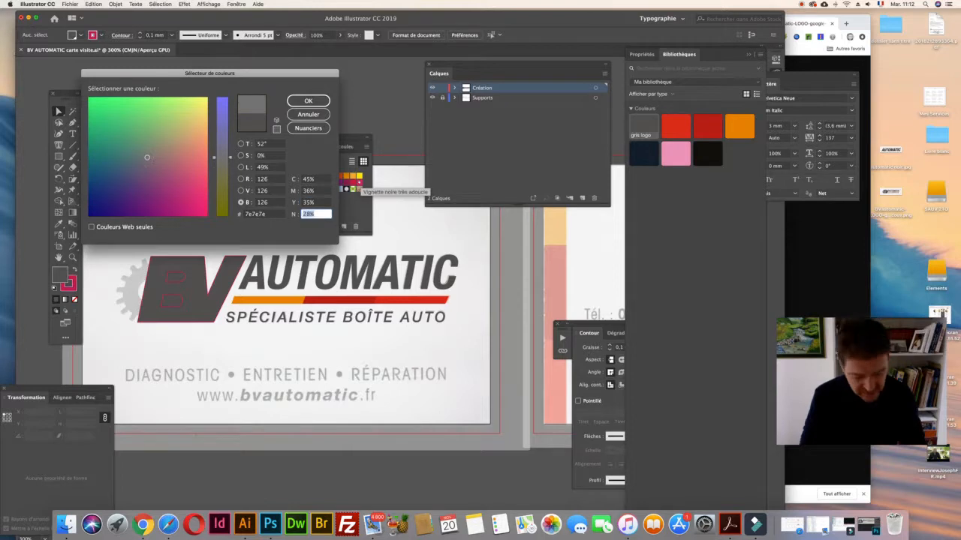
pyautogui.write('15')
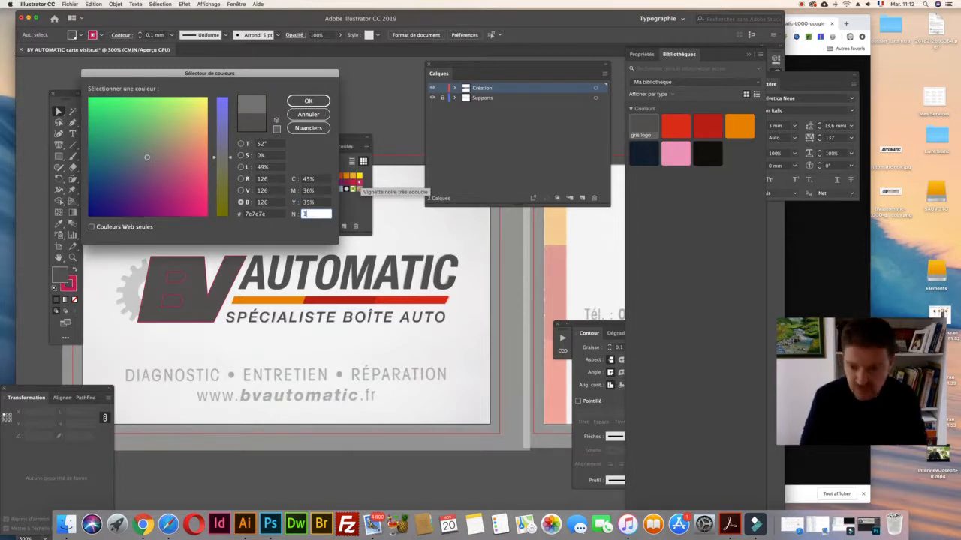
pyautogui.press('Return')
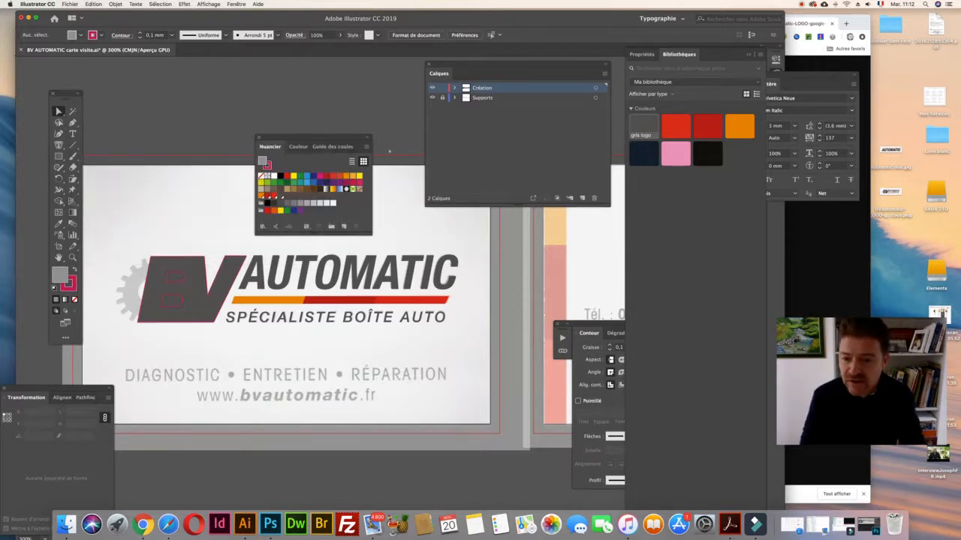
# Save the lighter grey fill as a new global CMYK swatch named "gris roue logo"
pyautogui.click(366, 146)
pyautogui.click(391, 147)
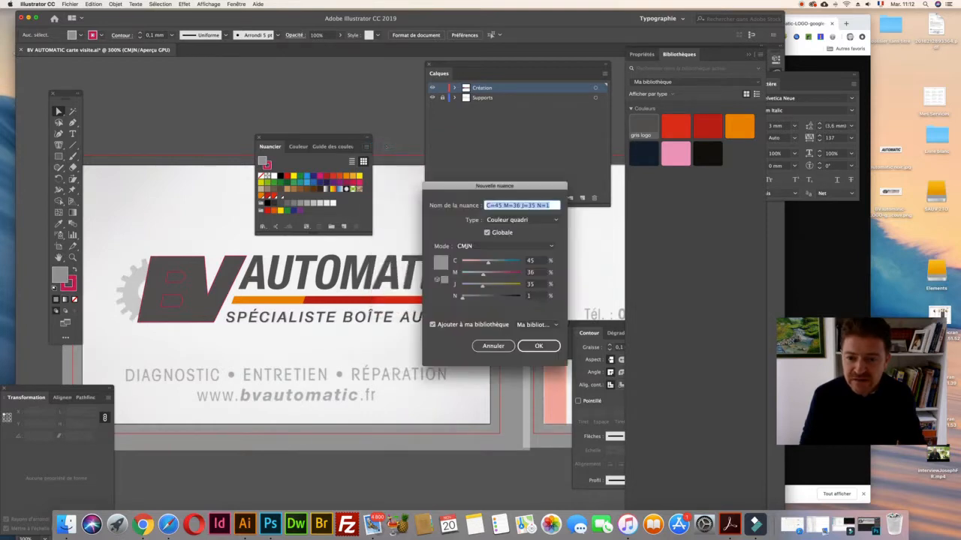
pyautogui.write('gris roue')
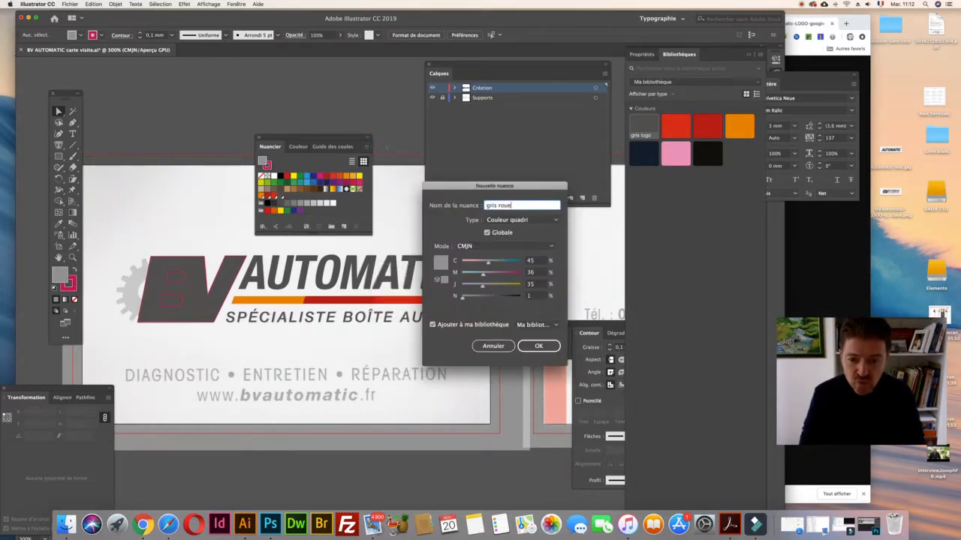
pyautogui.write(' logo')
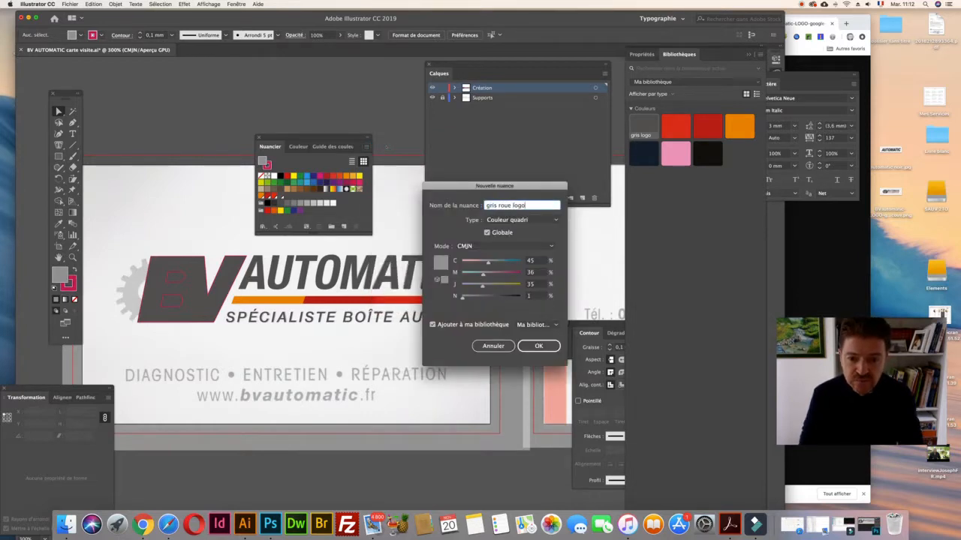
pyautogui.click(527, 346)
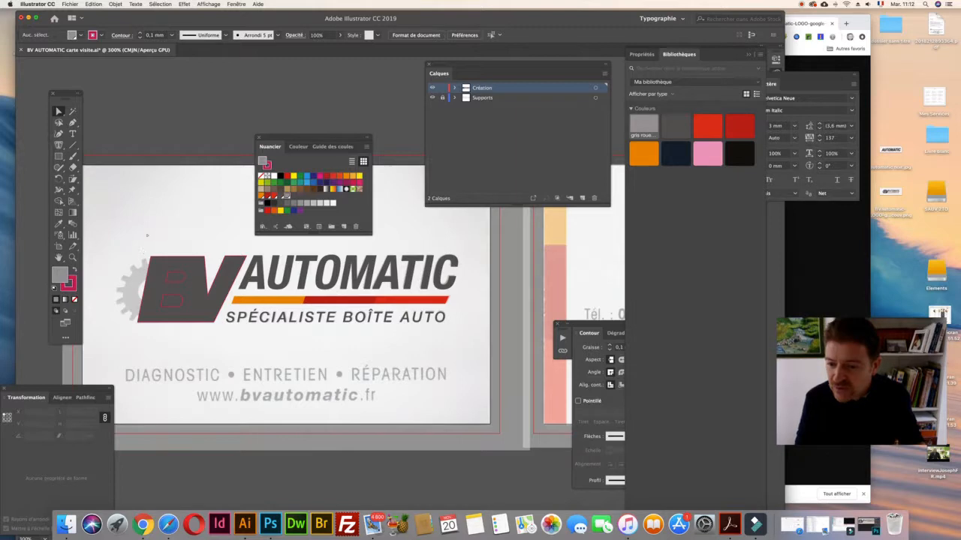
# Divide the overlapping BV letter shapes with the Pathfinder and cut the two counters out of the B
pyautogui.click(210, 319)
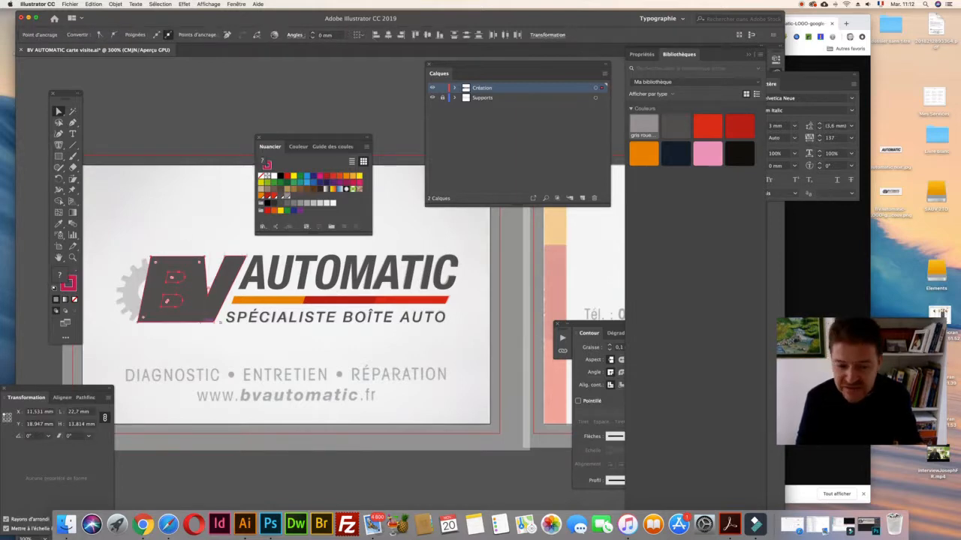
pyautogui.click(84, 397)
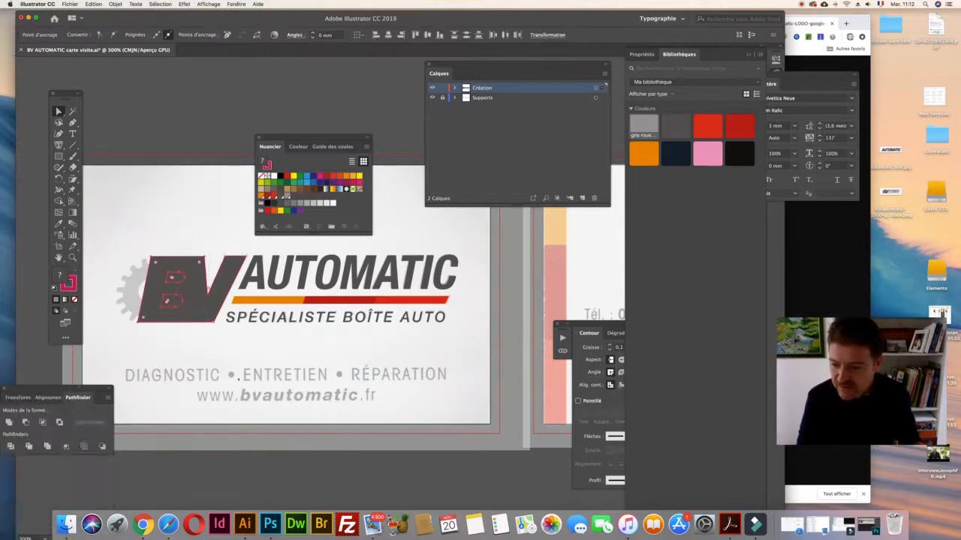
pyautogui.moveTo(85, 391); pyautogui.dragTo(400, 400)
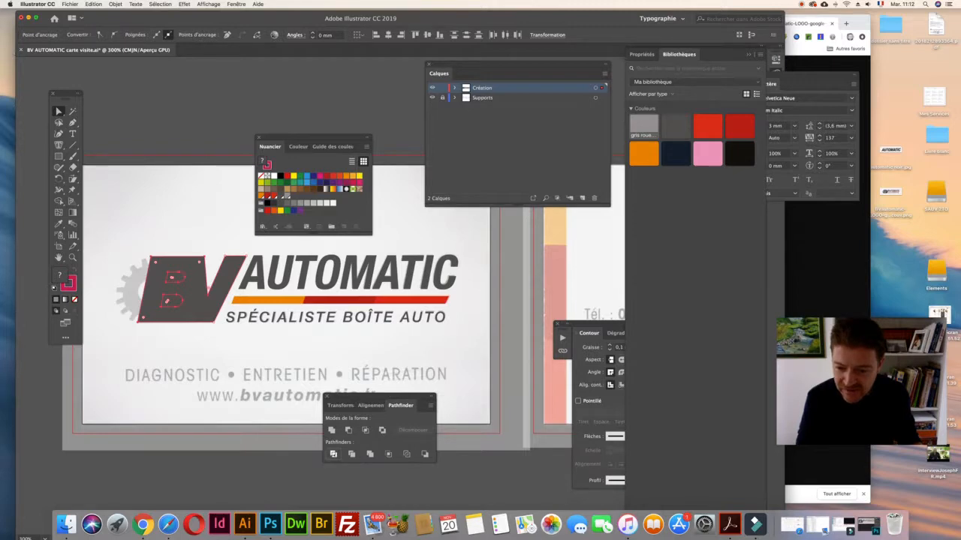
pyautogui.click(334, 454)
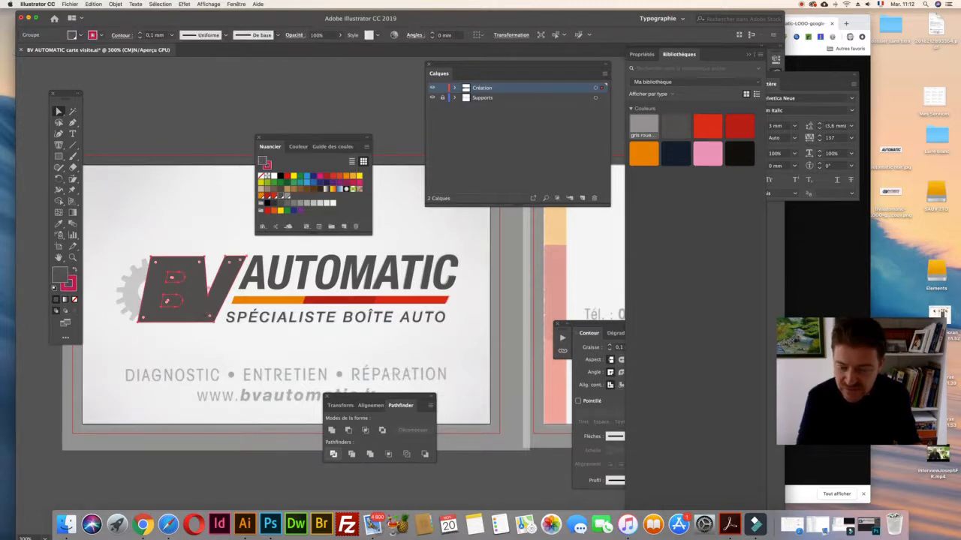
pyautogui.click(187, 220)
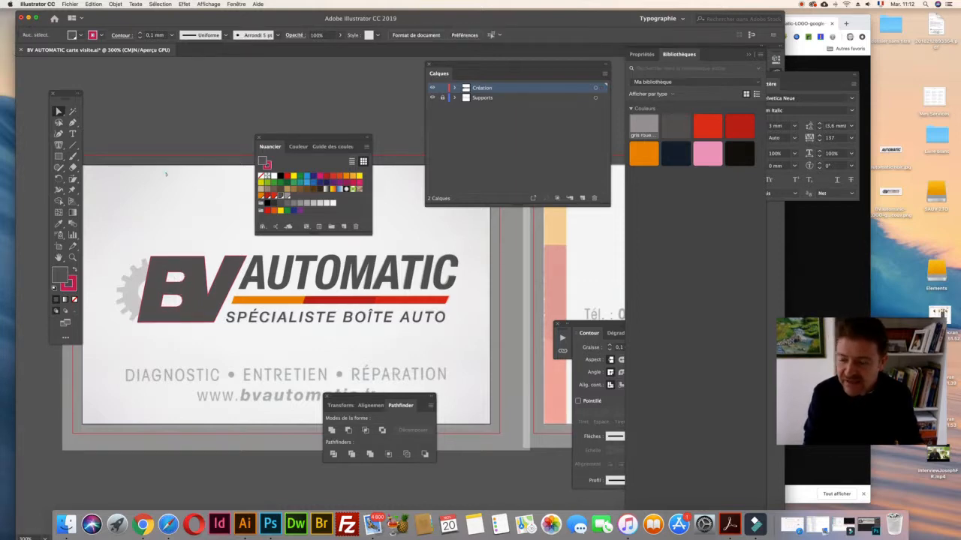
# Examine the outline and teeth of the grey gear wheel behind the B up close
pyautogui.press('z')
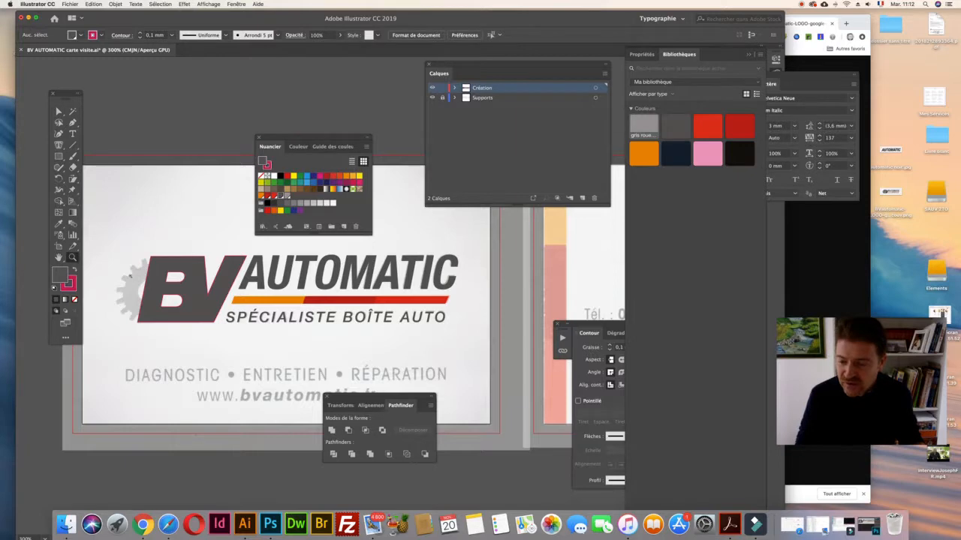
pyautogui.click(151, 287)
pyautogui.moveTo(367, 303); pyautogui.dragTo(375, 304)
pyautogui.click(374, 303)
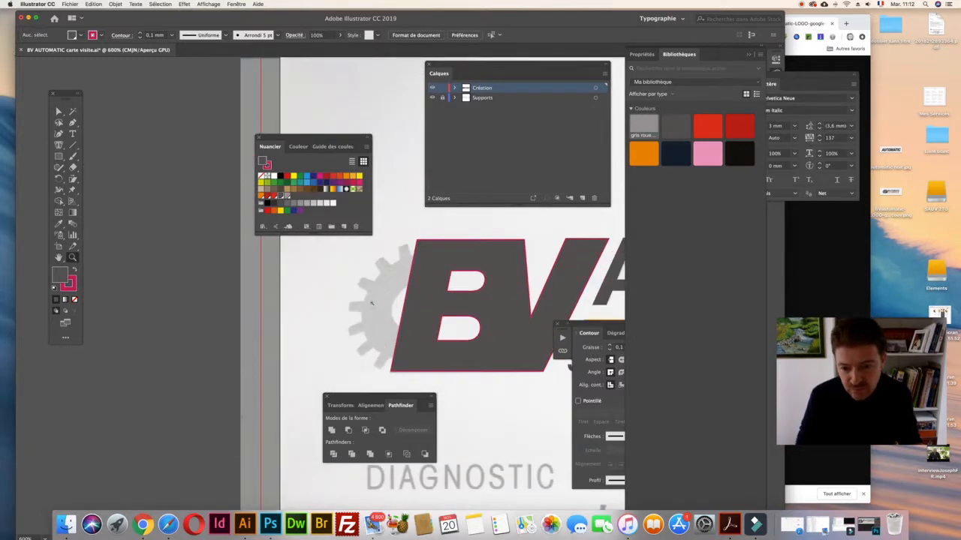
pyautogui.click(369, 302)
pyautogui.hscroll(3, 361, 300)
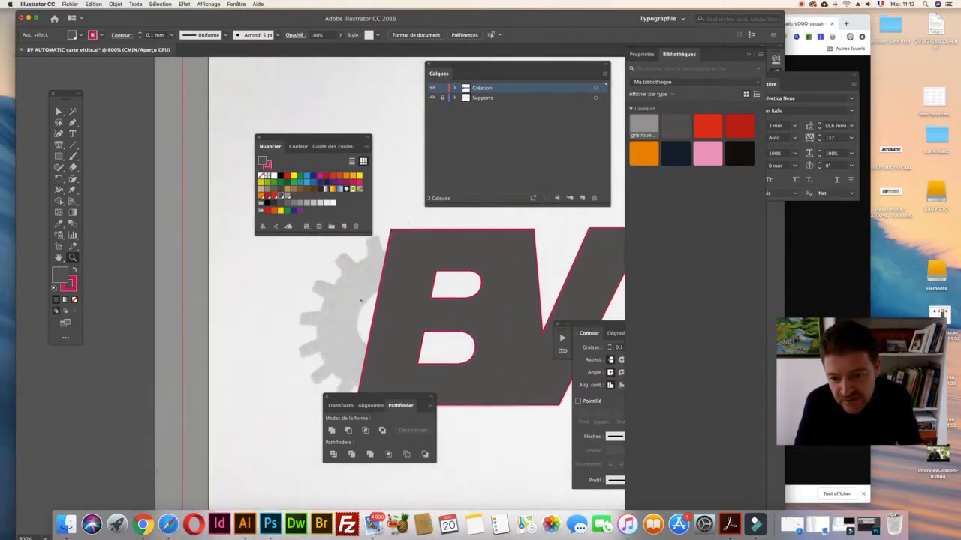
pyautogui.scroll(3, 360, 300)
pyautogui.moveTo(358, 400); pyautogui.dragTo(107, 383)
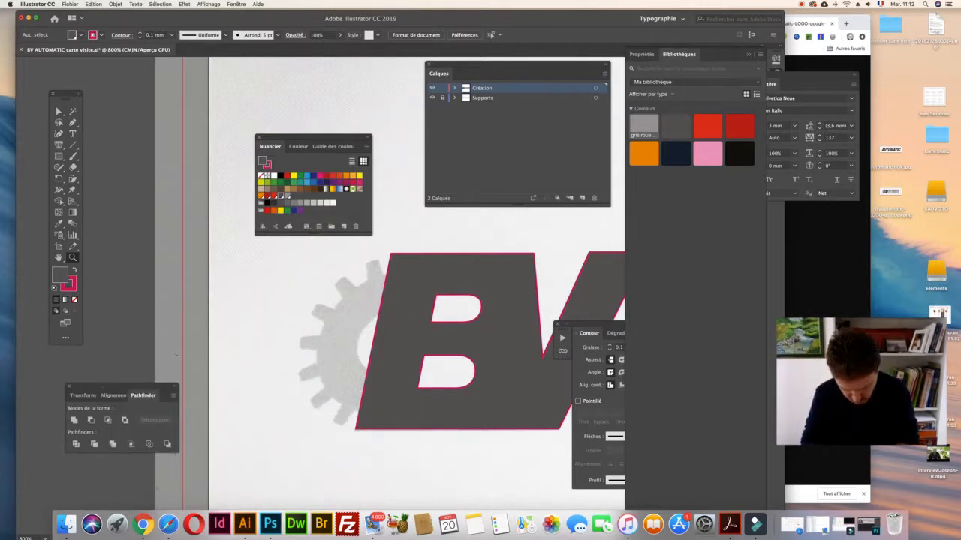
pyautogui.click(343, 307)
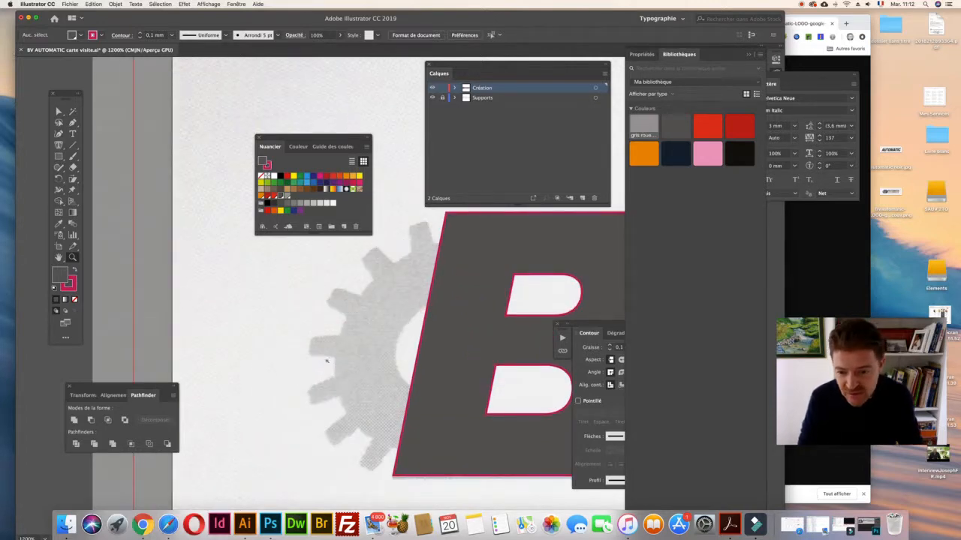
pyautogui.click(72, 122)
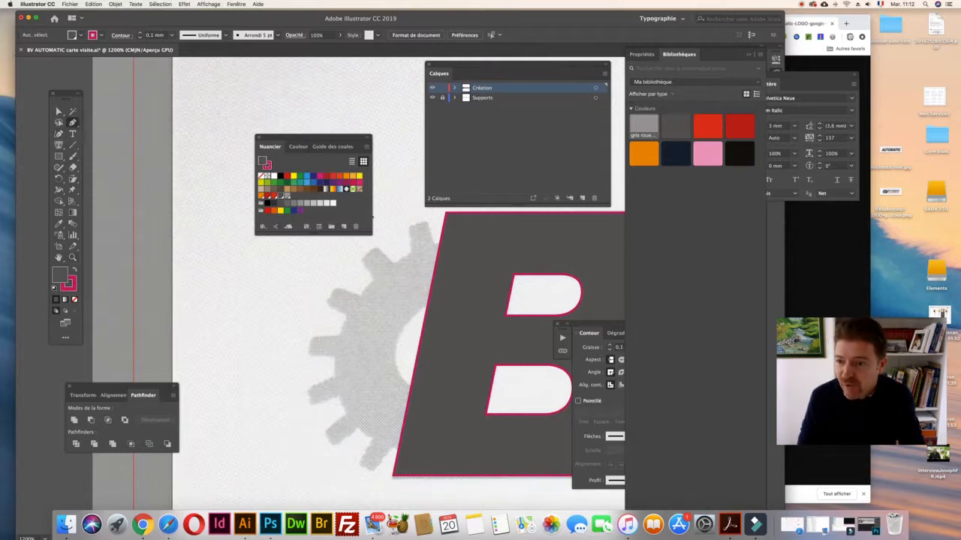
pyautogui.click(444, 243)
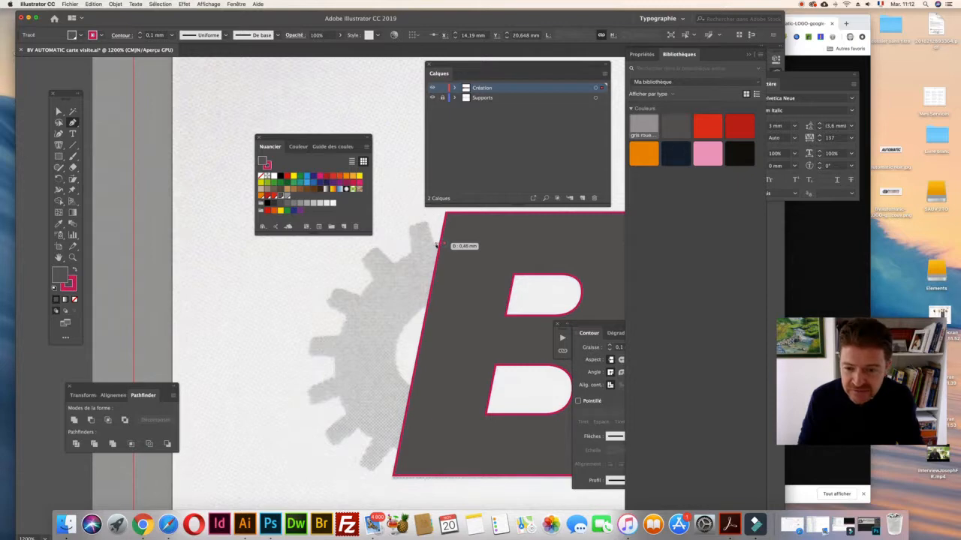
pyautogui.click(59, 112)
pyautogui.press('Delete')
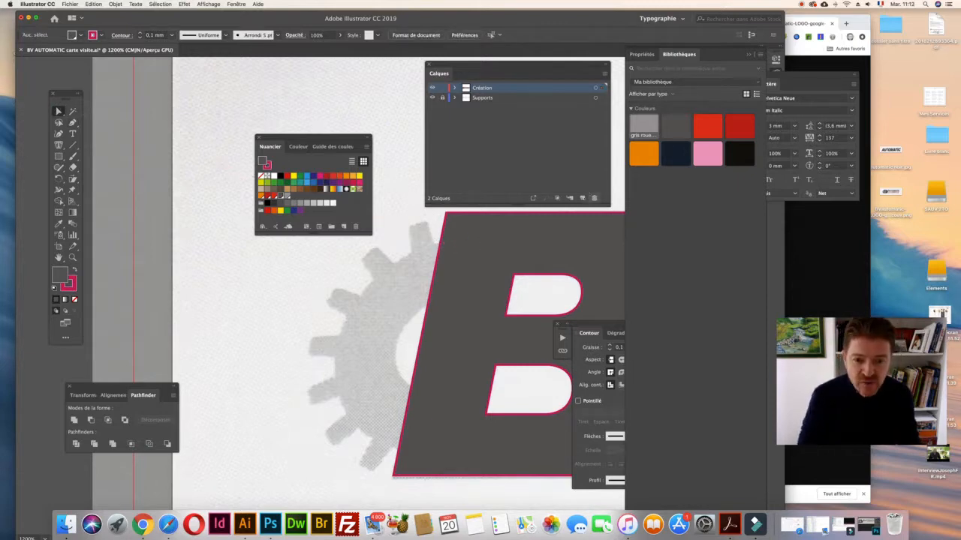
# Create a new layer above "Création" and name it "roue logo"
pyautogui.click(582, 198)
pyautogui.doubleClick(483, 88)
pyautogui.write('roue jaun')
pyautogui.press('BackSpace')
pyautogui.press('BackSpace')
pyautogui.press('BackSpace')
pyautogui.press('BackSpace')
pyautogui.write('logo')
pyautogui.press('Return')
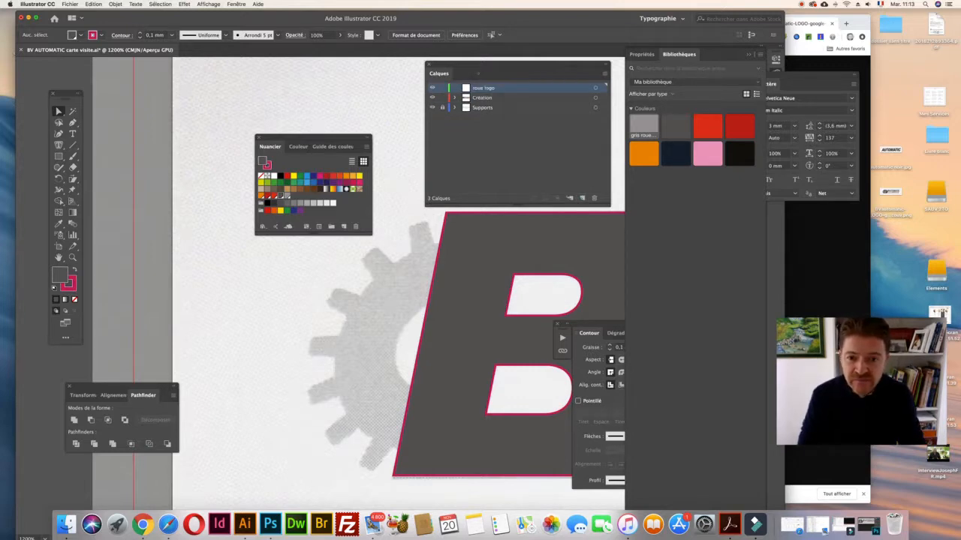
# Draw a circle about 10.87 mm in diameter over the gear wheel on the "roue logo" layer and remove its fill
pyautogui.hscroll(4, 372, 241)
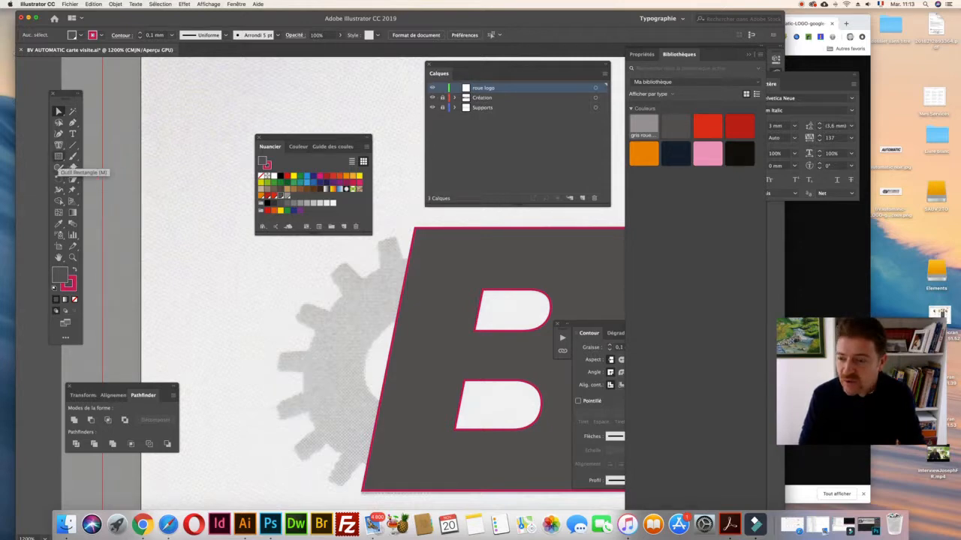
pyautogui.moveTo(59, 156); pyautogui.dragTo(75, 178)
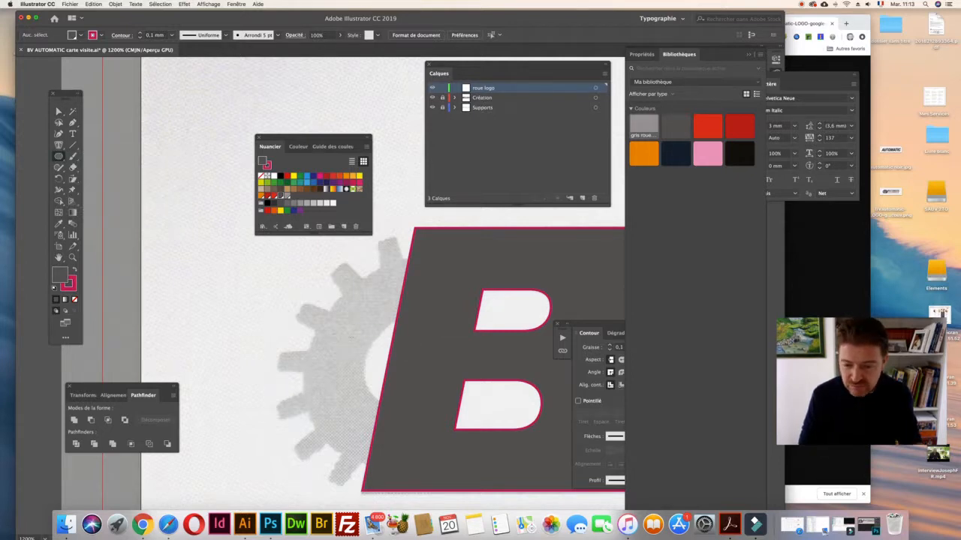
pyautogui.moveTo(397, 349)
pyautogui.mouseDown()
pyautogui.moveTo(503, 398)
pyautogui.moveTo(491, 413)
pyautogui.moveTo(501, 419)
pyautogui.mouseUp()
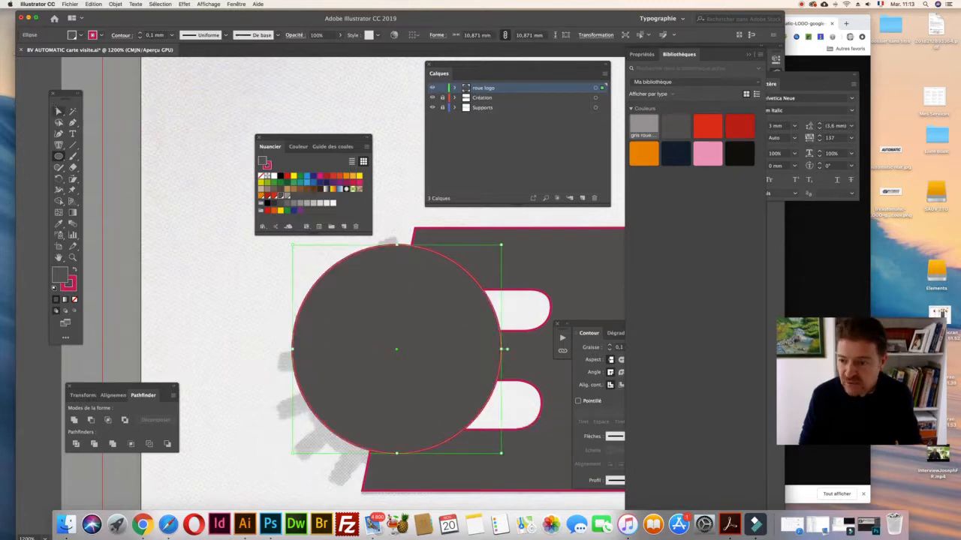
pyautogui.press('v')
pyautogui.press('/')
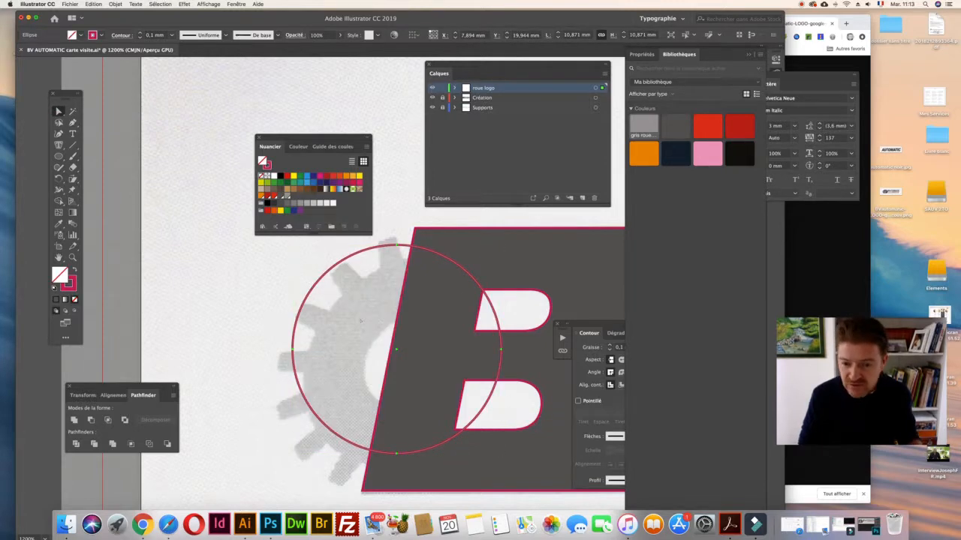
pyautogui.click(371, 342)
pyautogui.moveTo(325, 274); pyautogui.dragTo(338, 294)
pyautogui.press('super+z')
# Move the whole circle so its upper-left curve lies close to the base of the gear's teeth
pyautogui.click(60, 112)
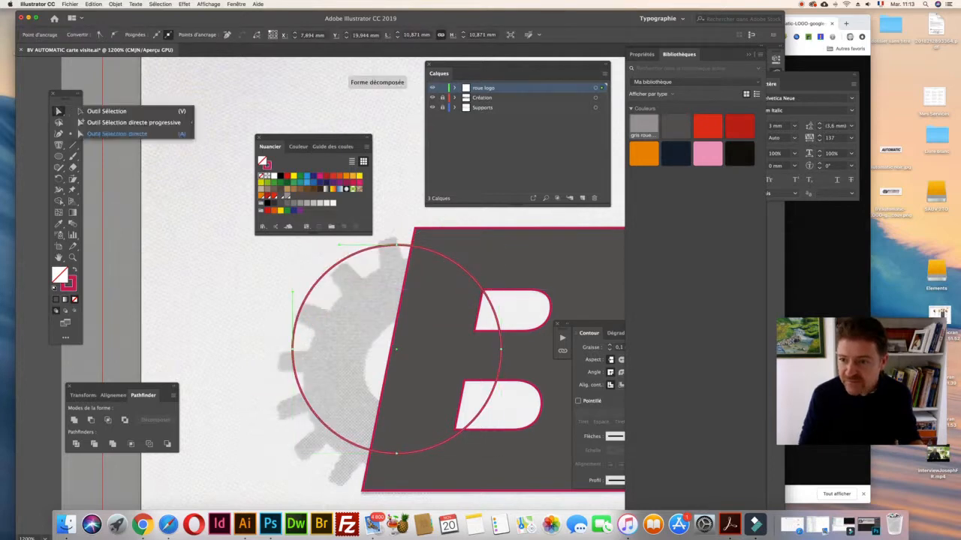
pyautogui.click(108, 123)
pyautogui.click(240, 255)
pyautogui.moveTo(337, 266); pyautogui.dragTo(359, 282)
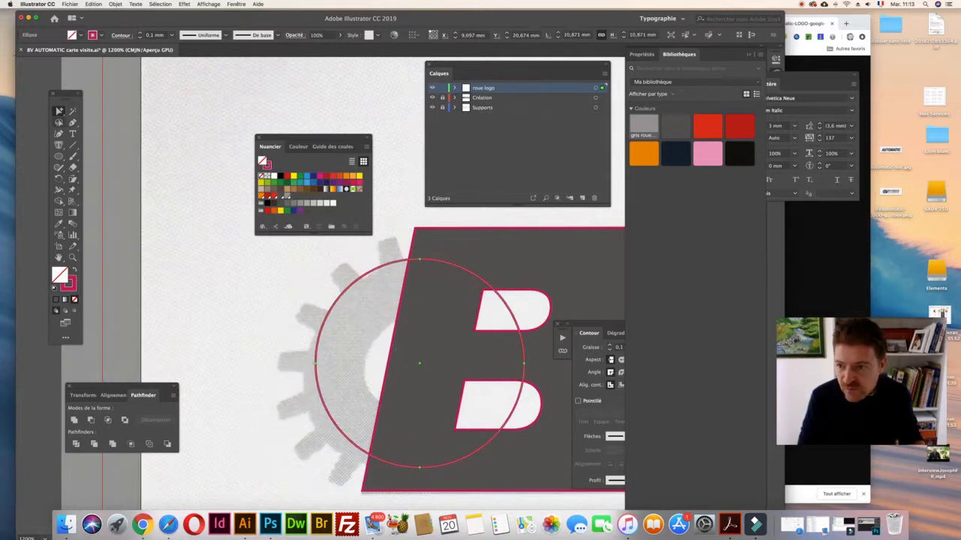
pyautogui.click(280, 293)
# Stretch the circle downward and outward to about 11.2 × 11.33 mm to follow the gear's body edge
pyautogui.click(60, 111)
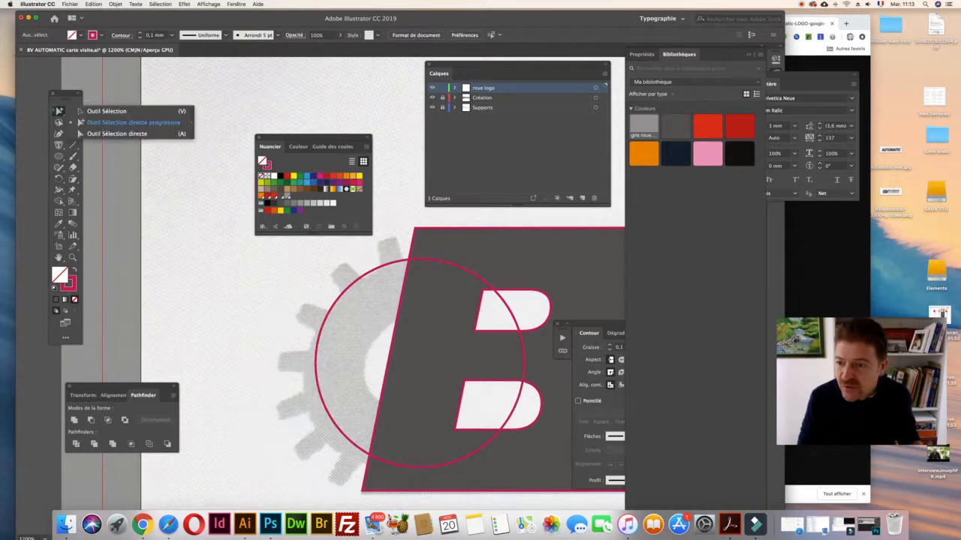
pyautogui.click(330, 327)
pyautogui.moveTo(420, 468); pyautogui.dragTo(420, 477)
pyautogui.moveTo(311, 366); pyautogui.dragTo(303, 367)
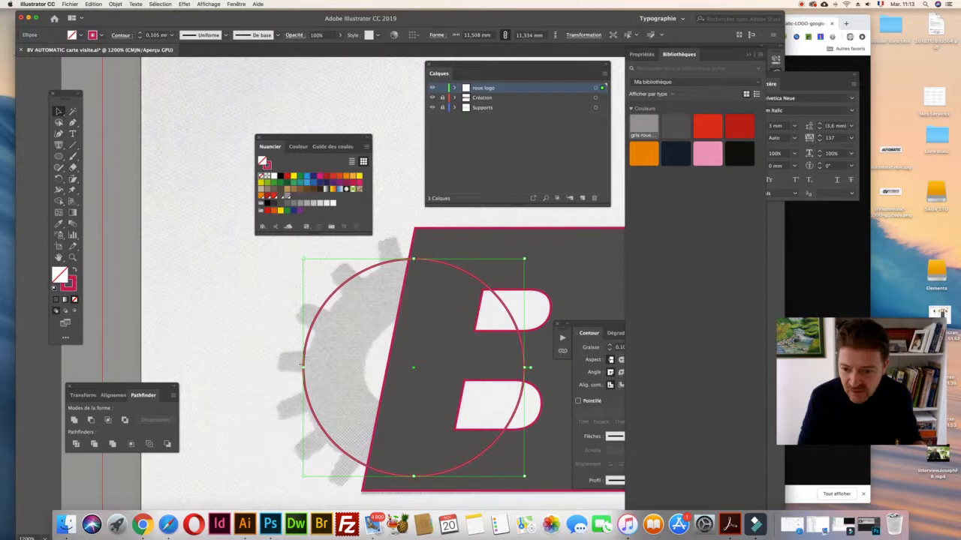
pyautogui.moveTo(303, 367); pyautogui.dragTo(309, 367)
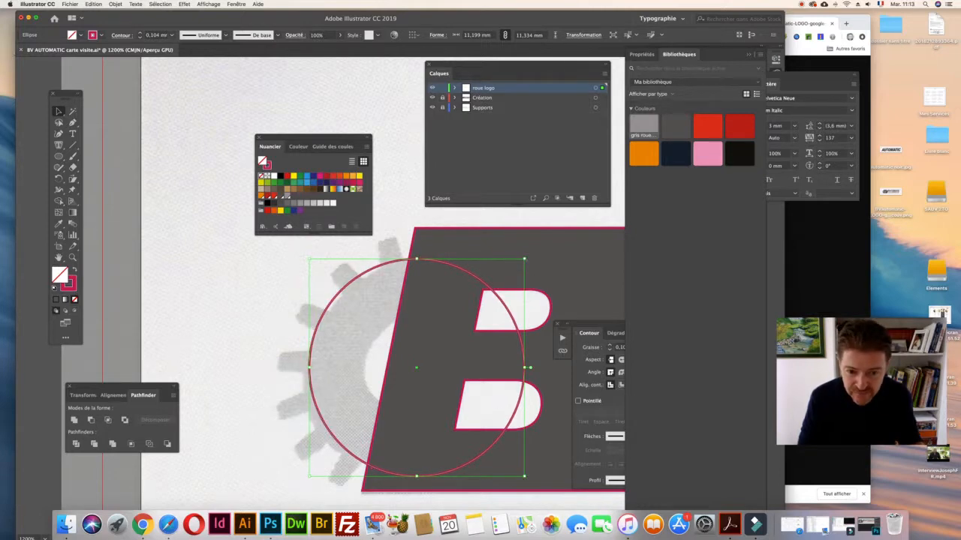
# Rotate the ellipse slightly clockwise and enlarge it to about 11.6 × 11.6 mm along the gear's body edge
pyautogui.moveTo(533, 255); pyautogui.dragTo(538, 265)
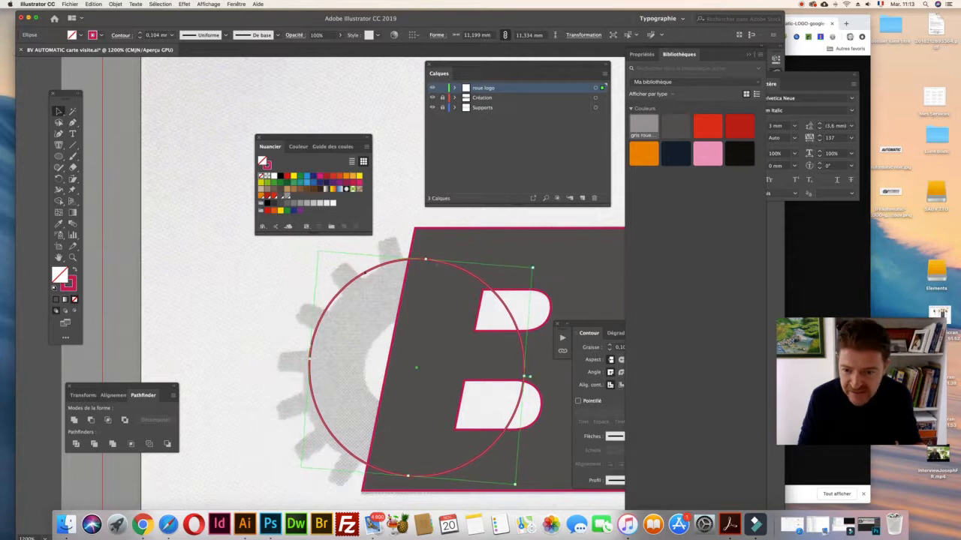
pyautogui.moveTo(366, 275); pyautogui.dragTo(368, 274)
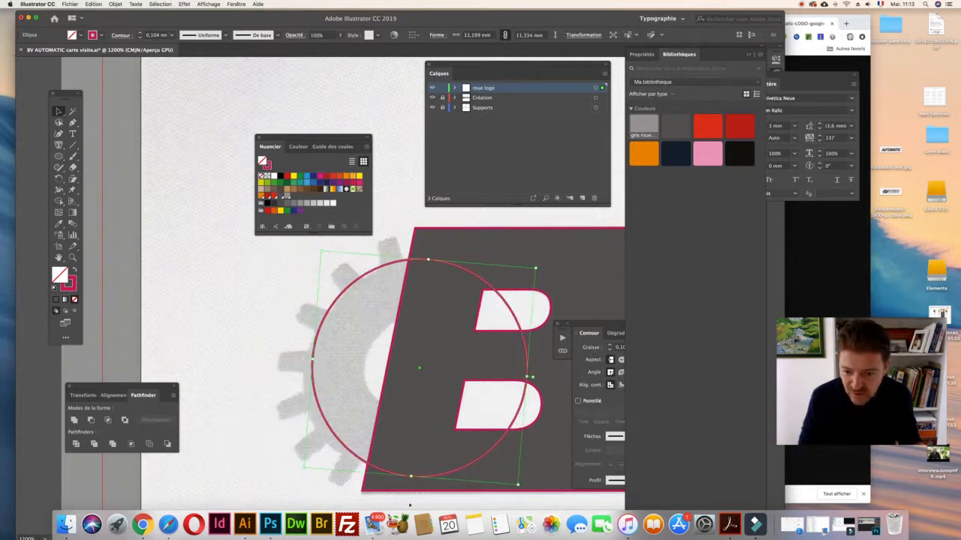
pyautogui.moveTo(411, 476); pyautogui.dragTo(410, 482)
pyautogui.moveTo(311, 362); pyautogui.dragTo(303, 361)
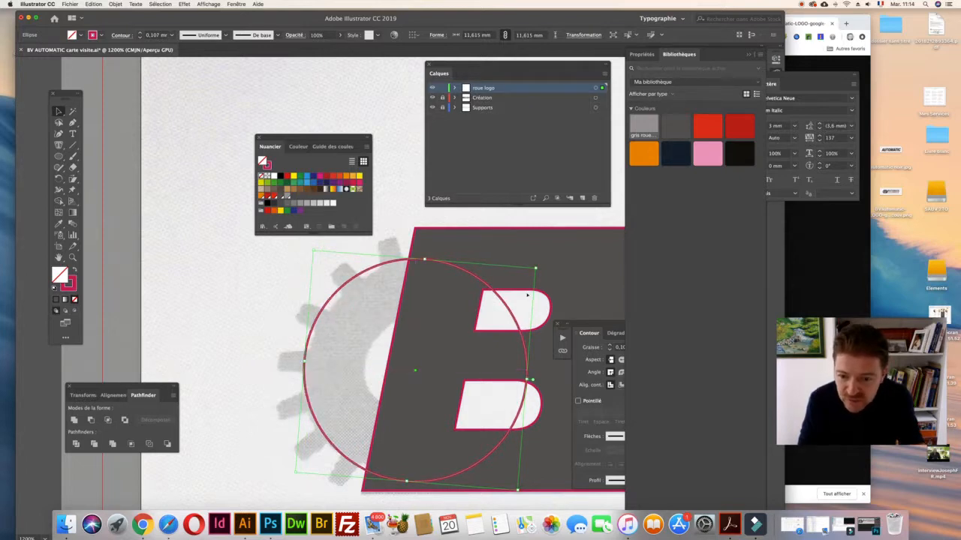
# Tilt the ellipse further clockwise, widen it to about 11.95 mm and shift it against the base of the teeth
pyautogui.moveTo(538, 265); pyautogui.dragTo(545, 278)
pyautogui.moveTo(330, 305); pyautogui.dragTo(333, 309)
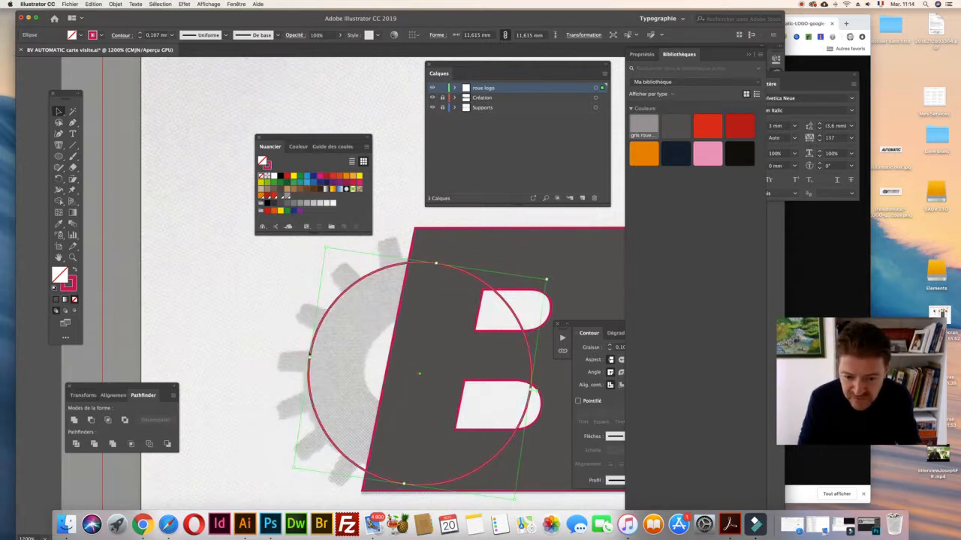
pyautogui.moveTo(307, 356); pyautogui.dragTo(302, 357)
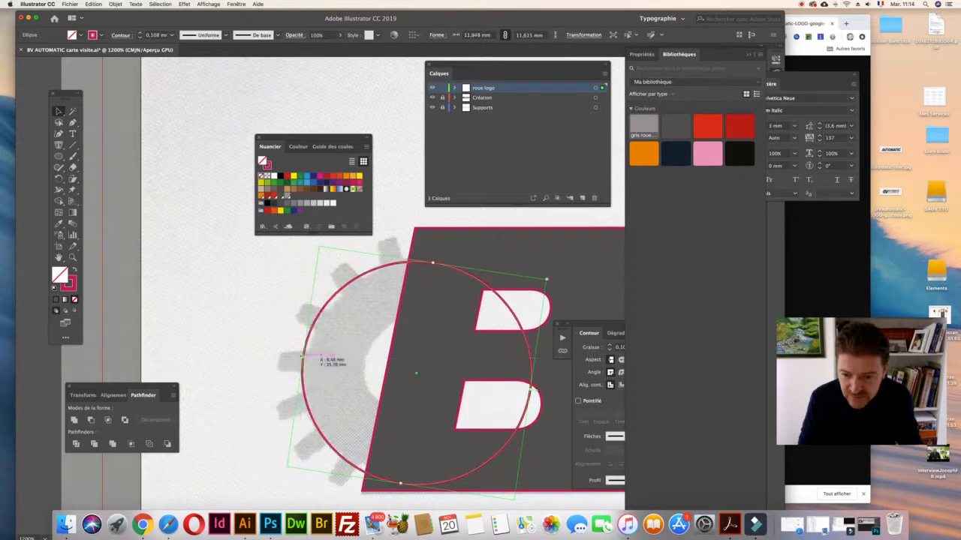
pyautogui.click(377, 272)
pyautogui.click(378, 273)
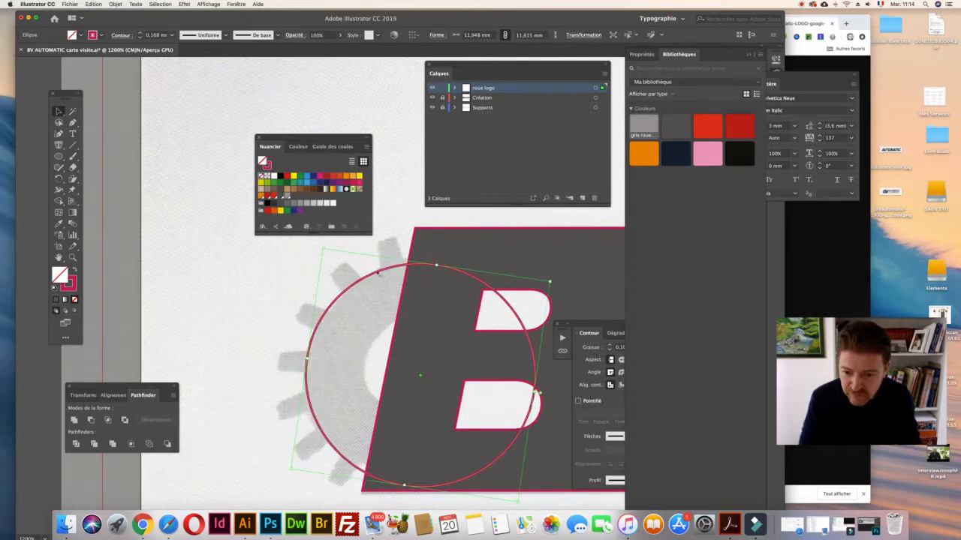
pyautogui.click(371, 273)
pyautogui.click(370, 273)
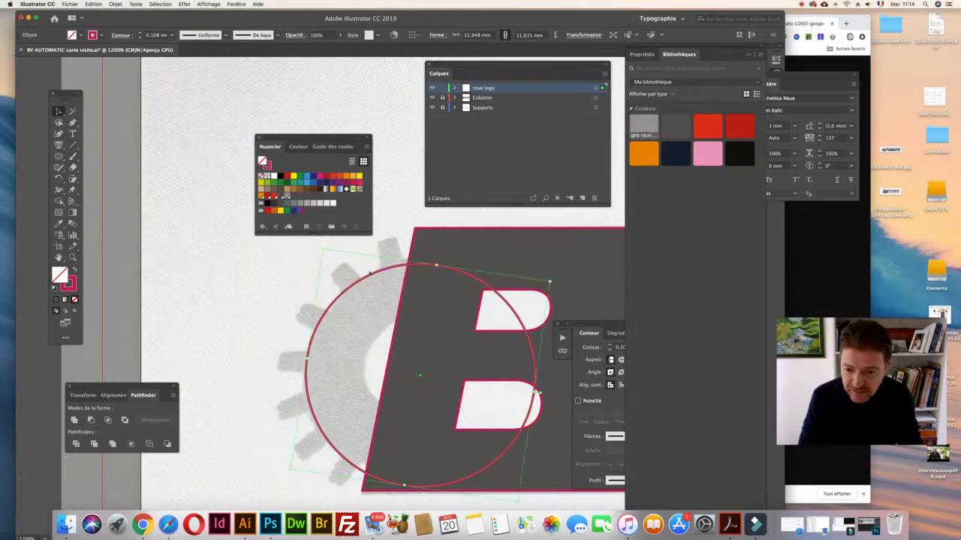
pyautogui.click(285, 261)
pyautogui.click(288, 265)
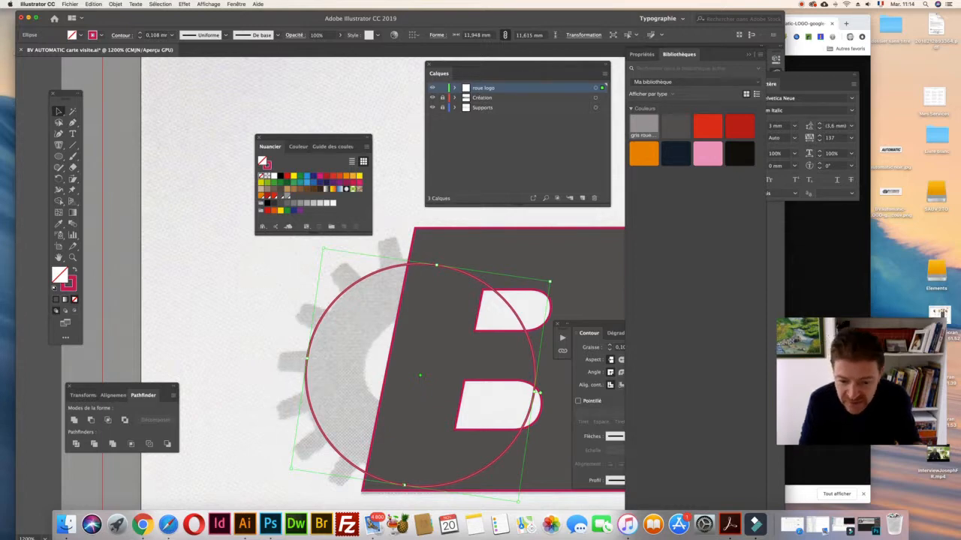
# Resize the ellipse to about 12.01 × 11.28 mm and turn it slightly counterclockwise against the gear's body edge
pyautogui.moveTo(404, 486); pyautogui.dragTo(405, 479)
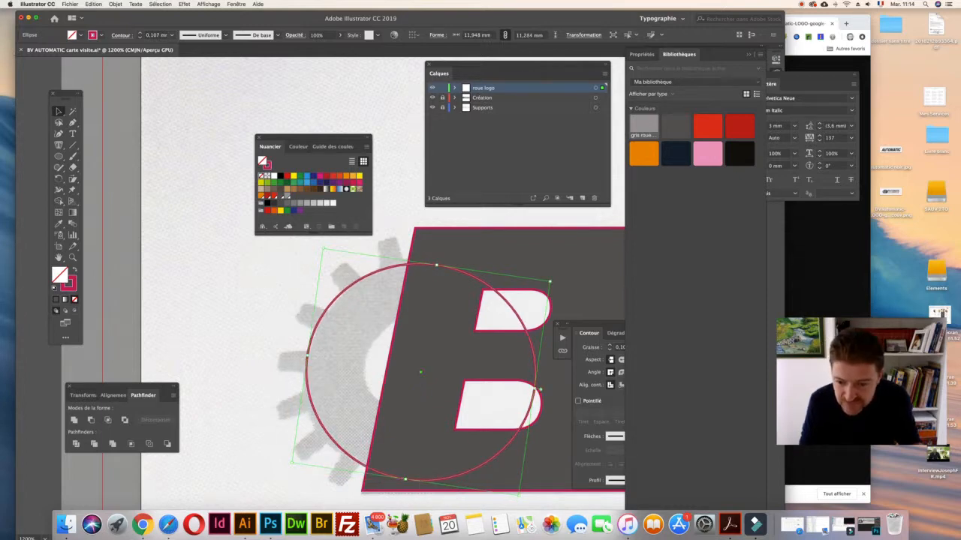
pyautogui.moveTo(307, 355); pyautogui.dragTo(303, 354)
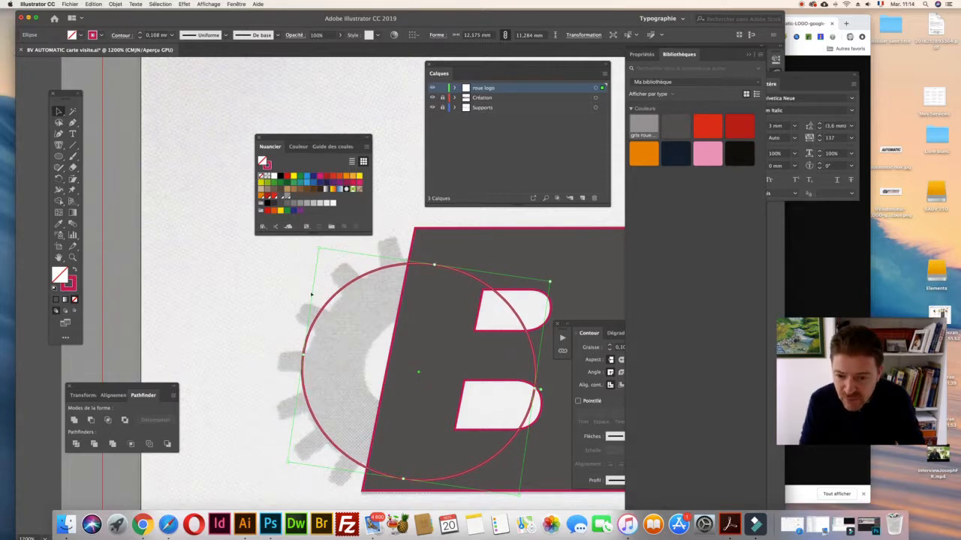
pyautogui.moveTo(301, 355); pyautogui.dragTo(306, 353)
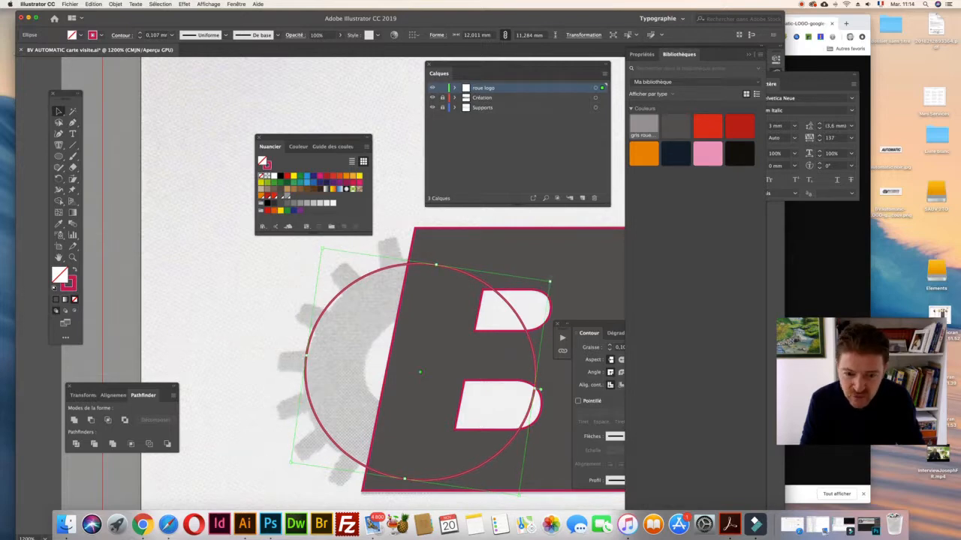
pyautogui.moveTo(551, 283); pyautogui.dragTo(552, 273)
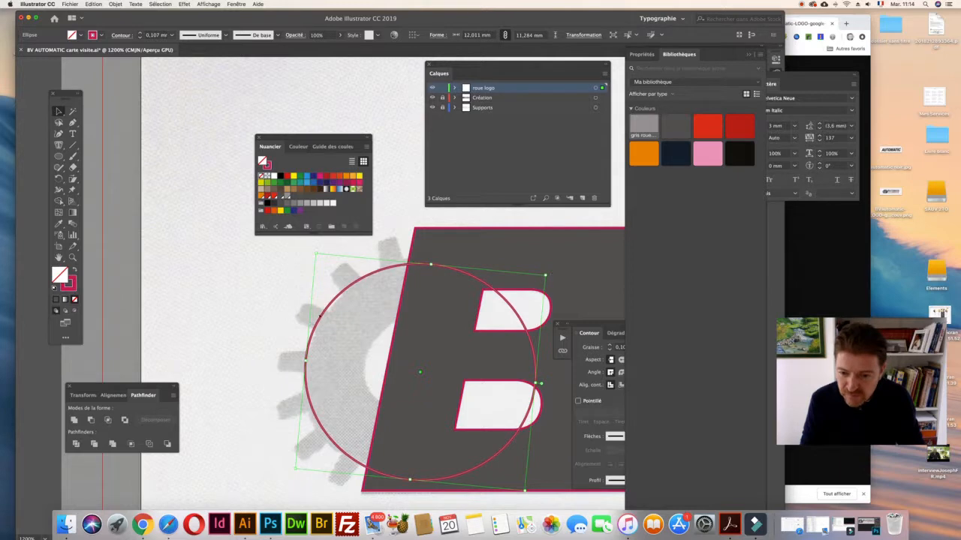
pyautogui.click(323, 319)
pyautogui.moveTo(323, 319); pyautogui.dragTo(327, 318)
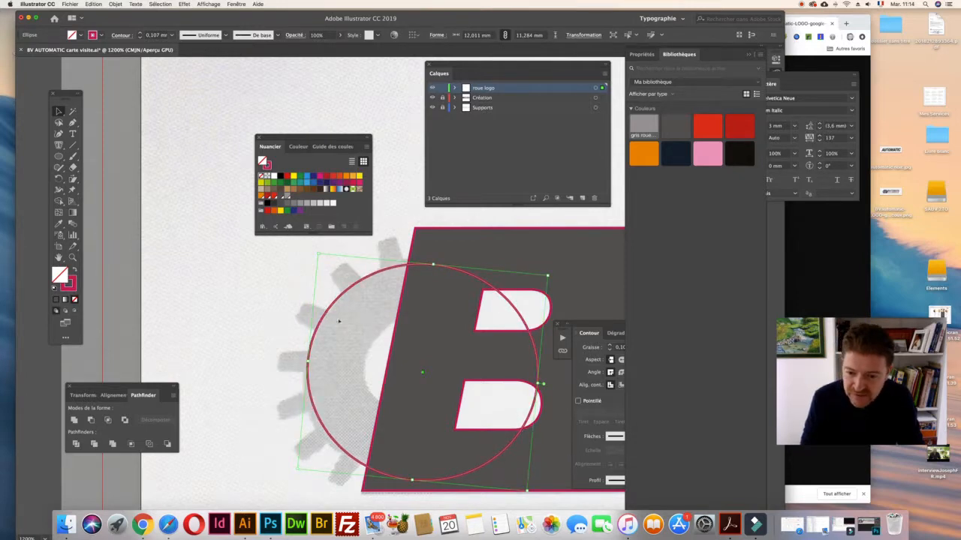
# Widen the ellipse to about 12.23 mm and check its fit against the gear with the selection cleared
pyautogui.moveTo(432, 264); pyautogui.dragTo(433, 263)
pyautogui.moveTo(308, 362); pyautogui.dragTo(302, 361)
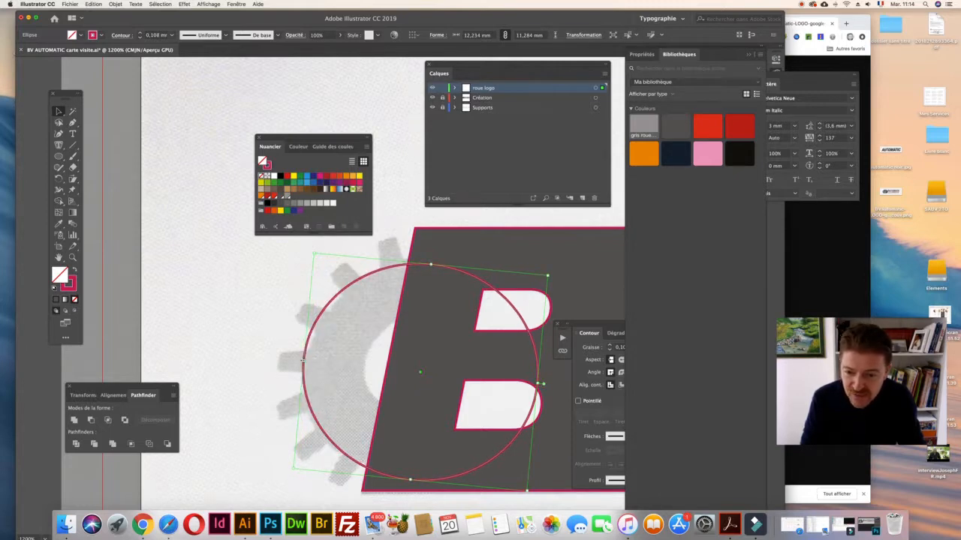
pyautogui.click(558, 276)
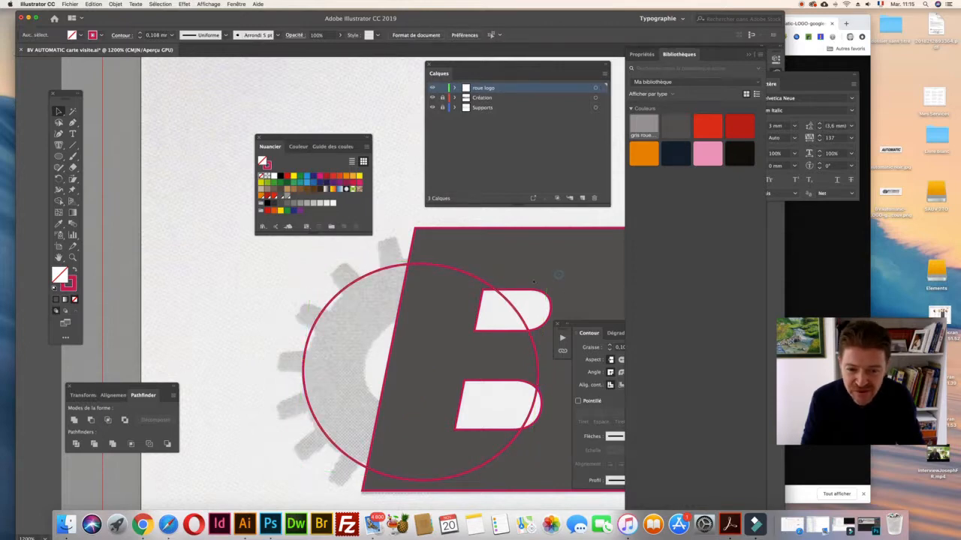
pyautogui.click(428, 265)
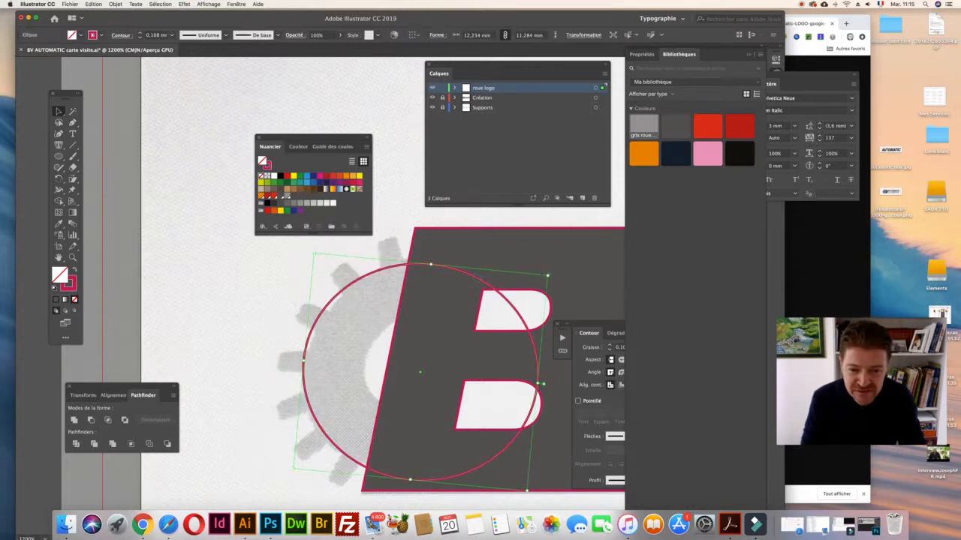
# Tilt and shift the ellipse along the tooth bases and enlarge it to about 12.5 × 11.47 mm
pyautogui.moveTo(551, 273); pyautogui.dragTo(555, 279)
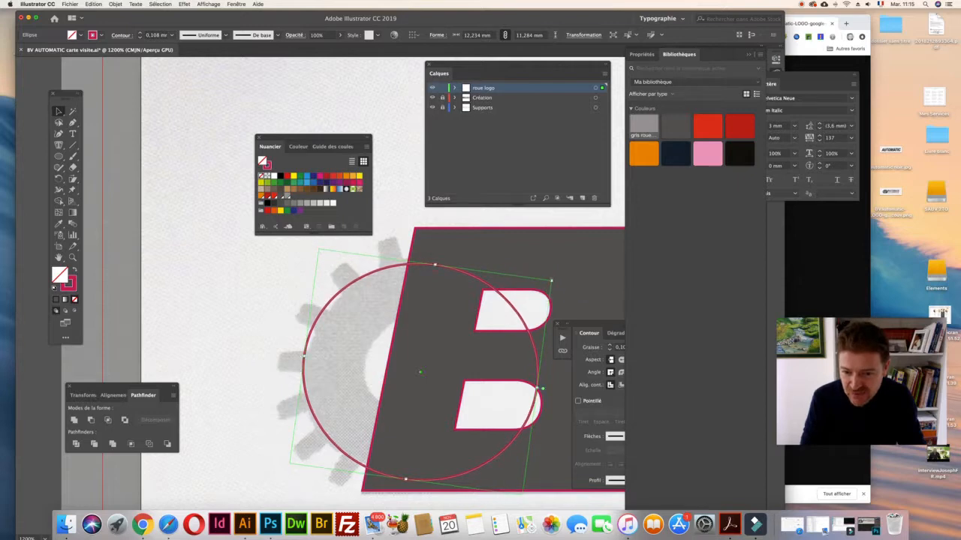
pyautogui.moveTo(414, 266); pyautogui.dragTo(419, 271)
pyautogui.moveTo(307, 357); pyautogui.dragTo(302, 357)
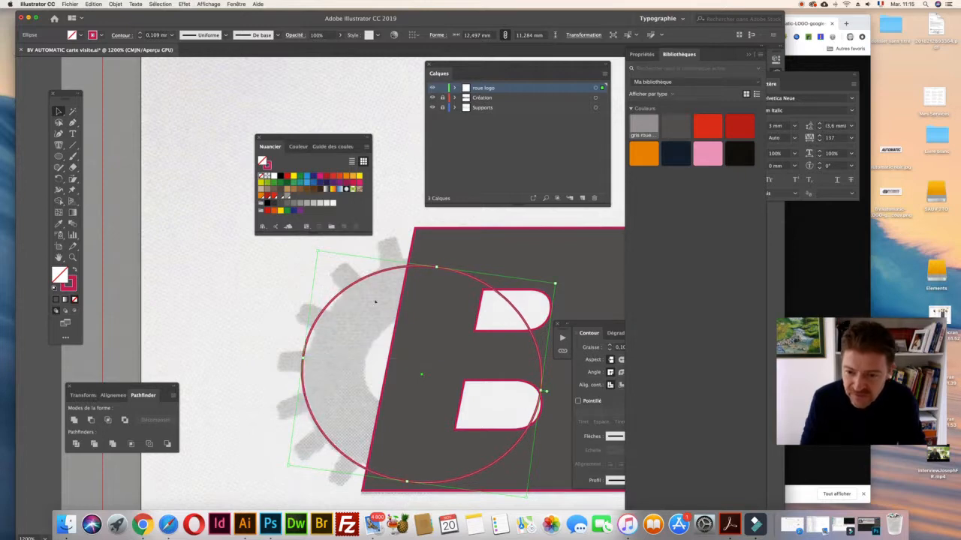
pyautogui.press('Right')
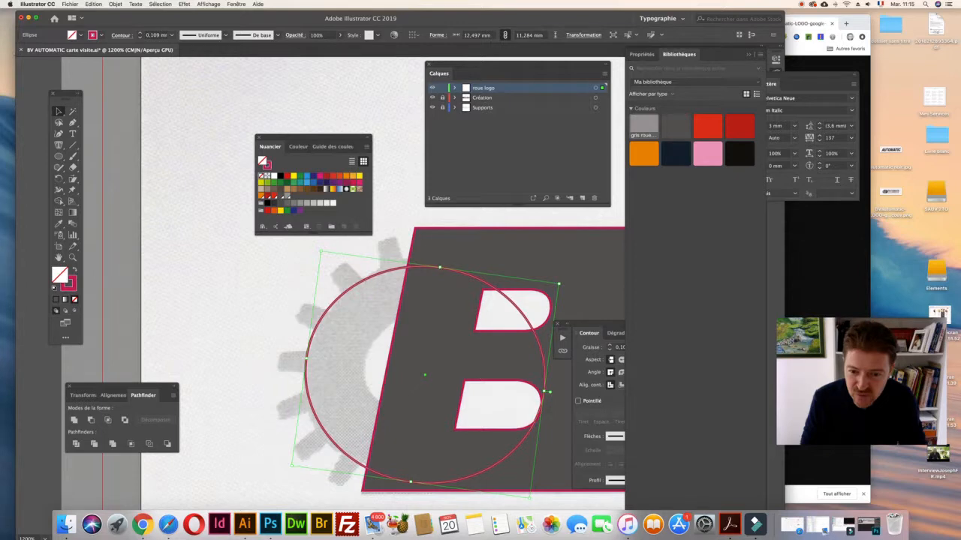
pyautogui.moveTo(440, 268); pyautogui.dragTo(440, 263)
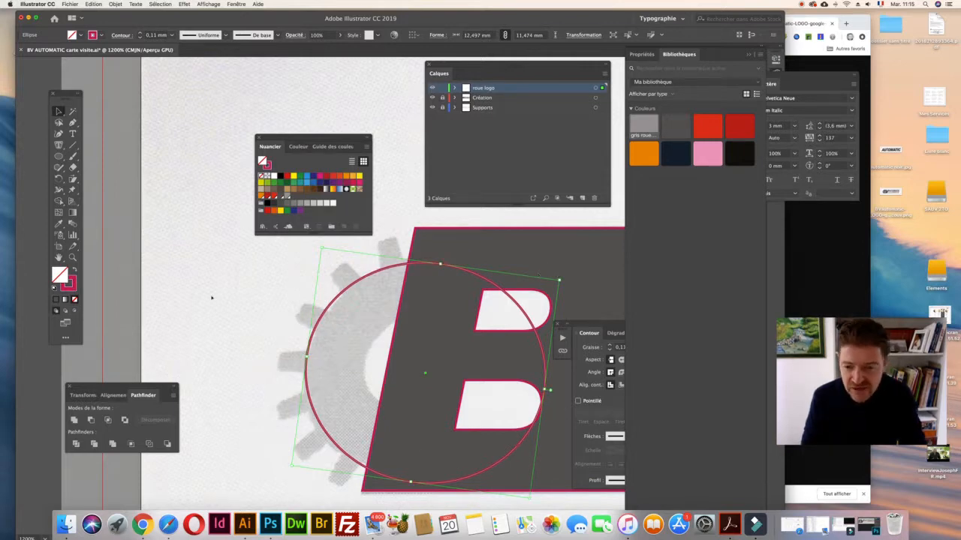
pyautogui.click(351, 277)
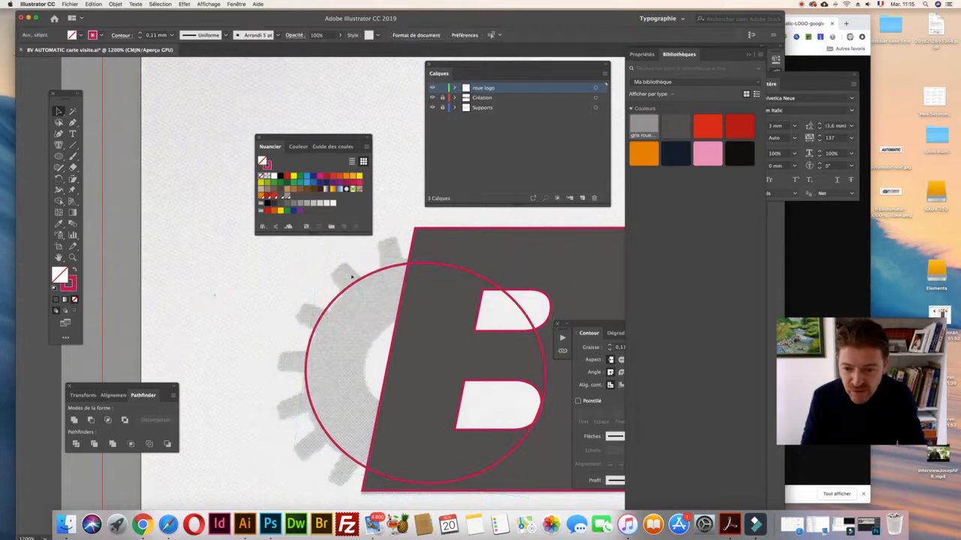
# Rotate the ellipse counterclockwise and adjust its size to about 12.72 × 11.3 mm
pyautogui.click(325, 315)
pyautogui.moveTo(316, 245); pyautogui.dragTo(307, 252)
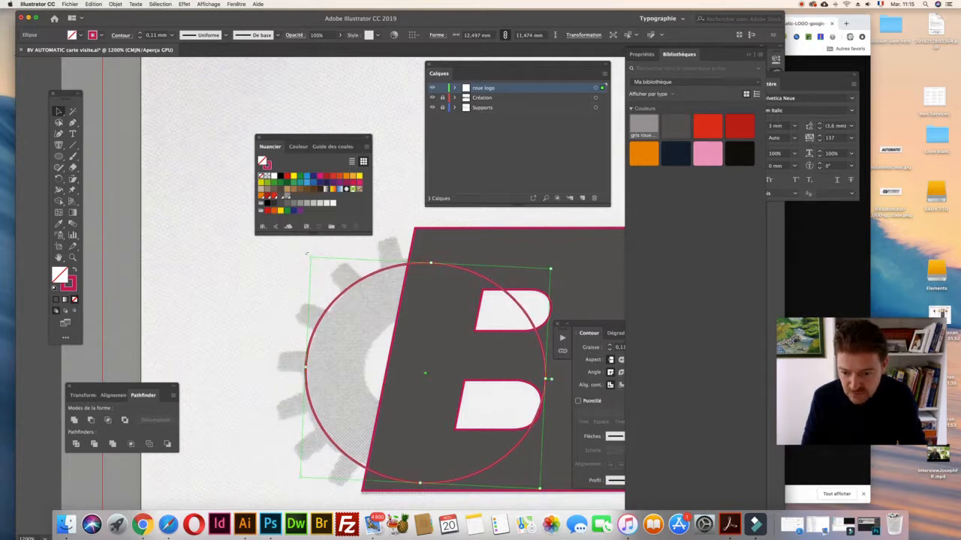
pyautogui.moveTo(304, 360); pyautogui.dragTo(312, 337)
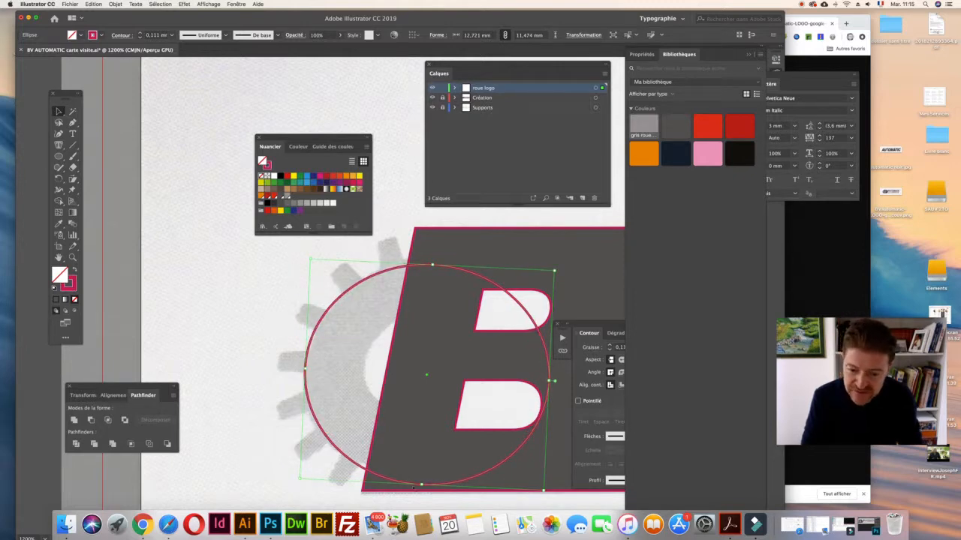
pyautogui.moveTo(421, 484); pyautogui.dragTo(421, 481)
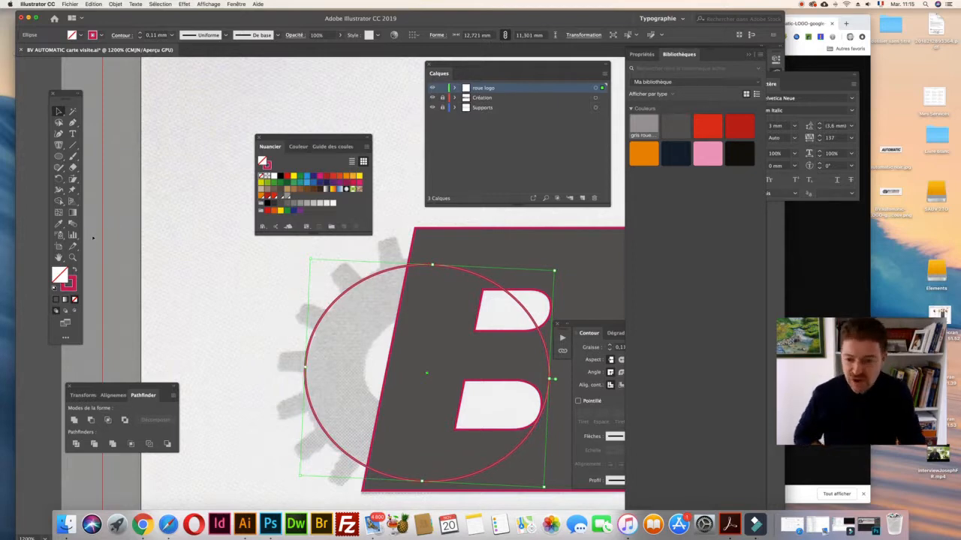
# Shear the ellipse slightly about its centre so it follows the slanted body of the gear wheel
pyautogui.click(72, 179)
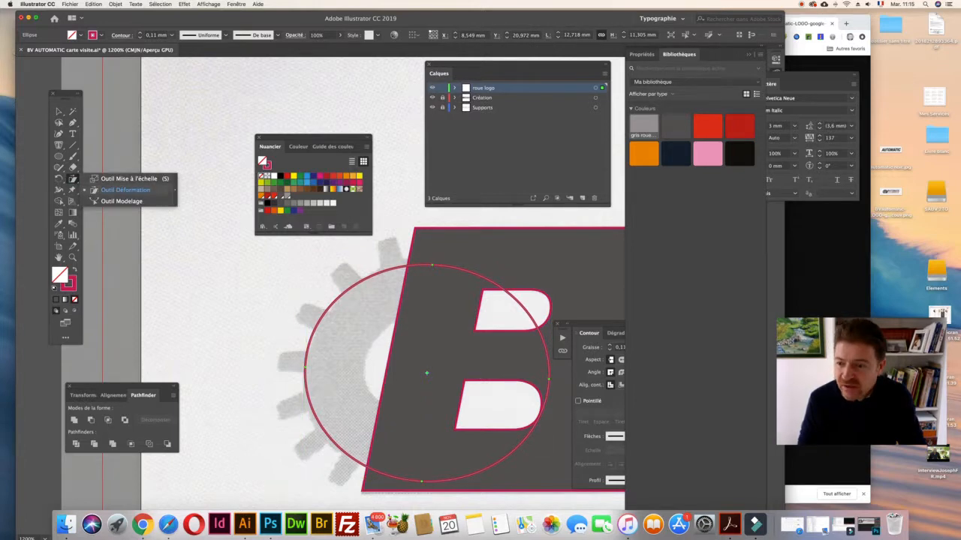
pyautogui.click(125, 189)
pyautogui.moveTo(516, 257); pyautogui.dragTo(522, 252)
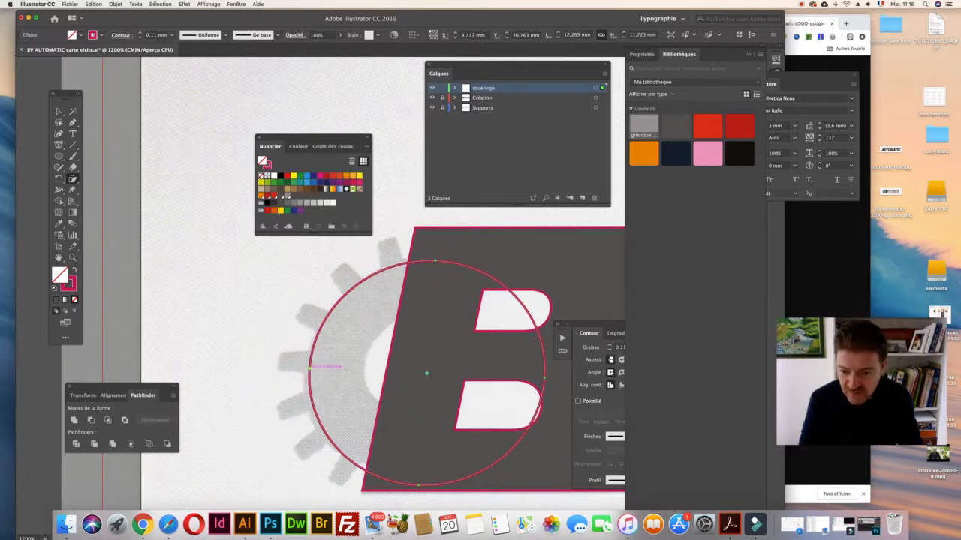
# Adjust the ellipse's slant and size to about 12.32 × 11.67 mm and shift it slightly toward the gear's tooth bases
pyautogui.moveTo(307, 370); pyautogui.dragTo(308, 369)
pyautogui.press('v')
pyautogui.moveTo(511, 228); pyautogui.dragTo(509, 227)
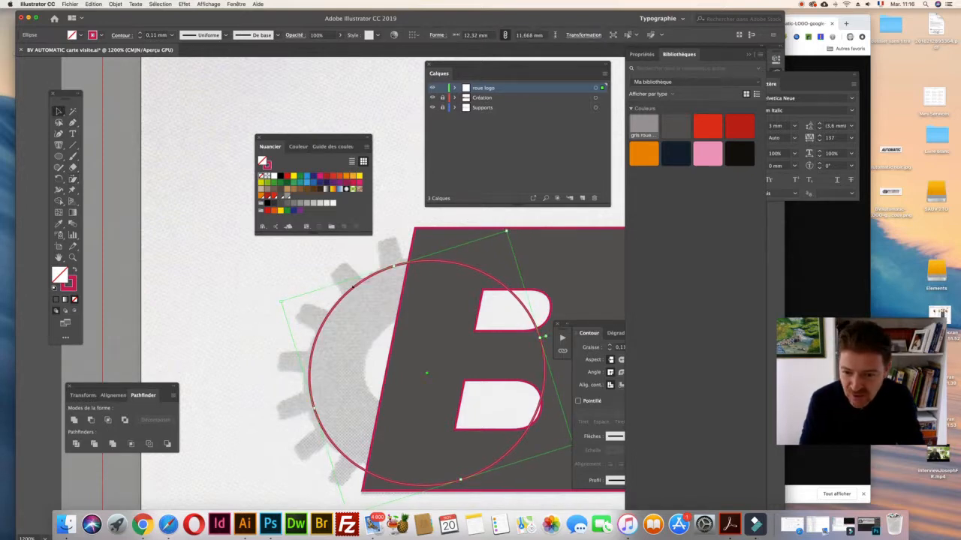
pyautogui.moveTo(349, 288); pyautogui.dragTo(330, 305)
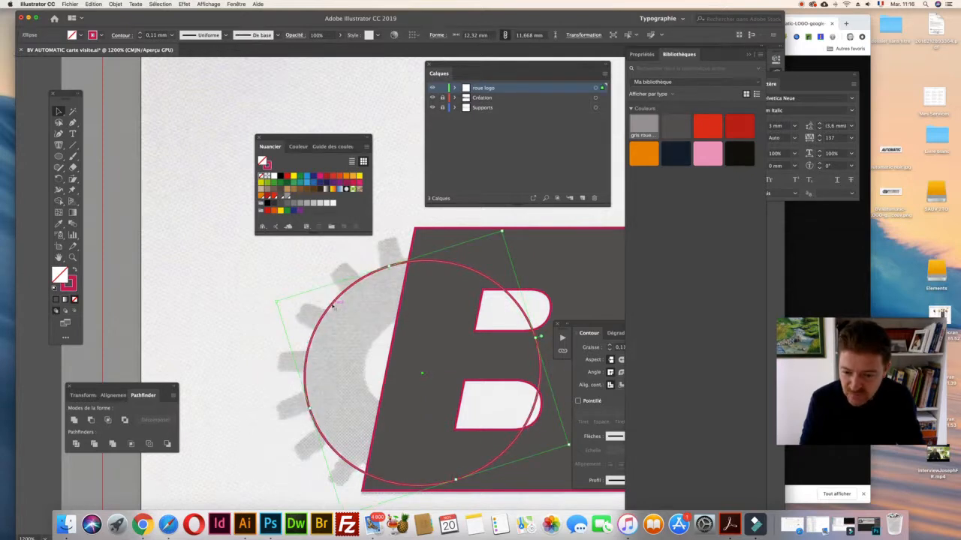
# Remove the ellipse segments covered by the letter B, leaving an open arc along the visible gear body
pyautogui.scroll(-3, 418, 472)
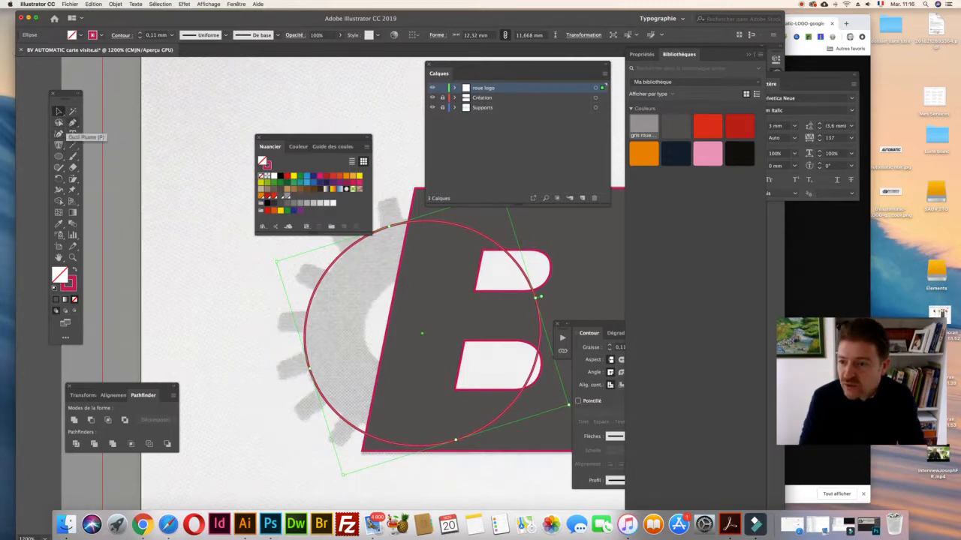
pyautogui.click(59, 111)
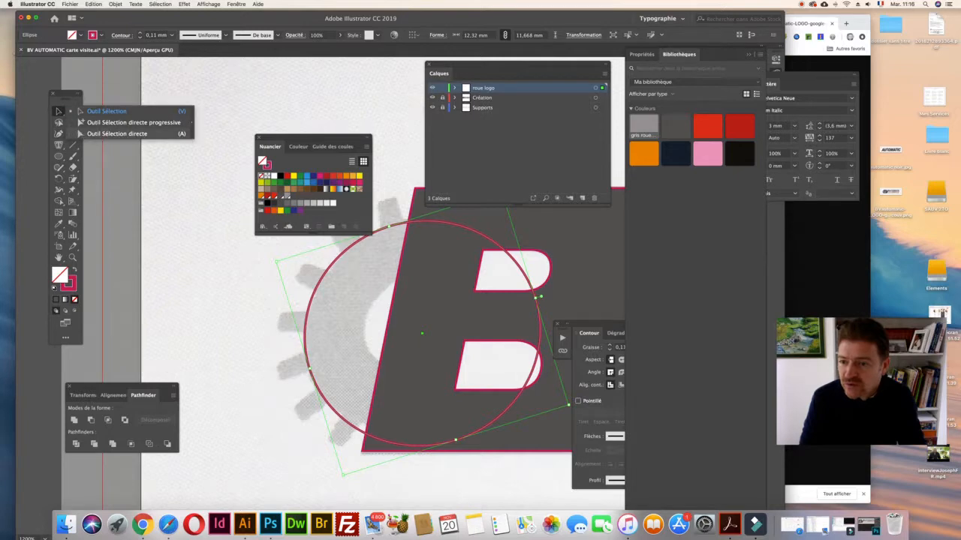
pyautogui.click(105, 111)
pyautogui.click(550, 306)
pyautogui.click(532, 318)
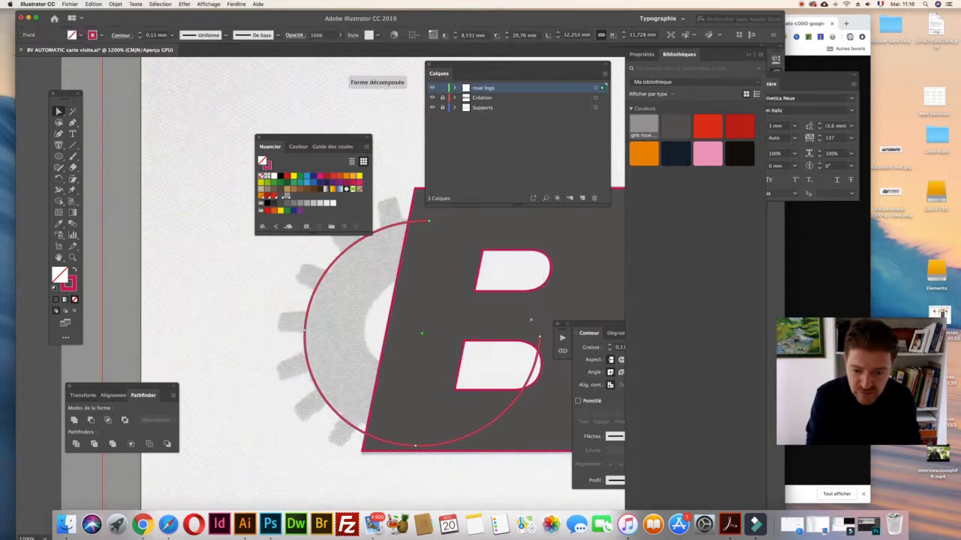
pyautogui.click(540, 338)
pyautogui.press('Delete')
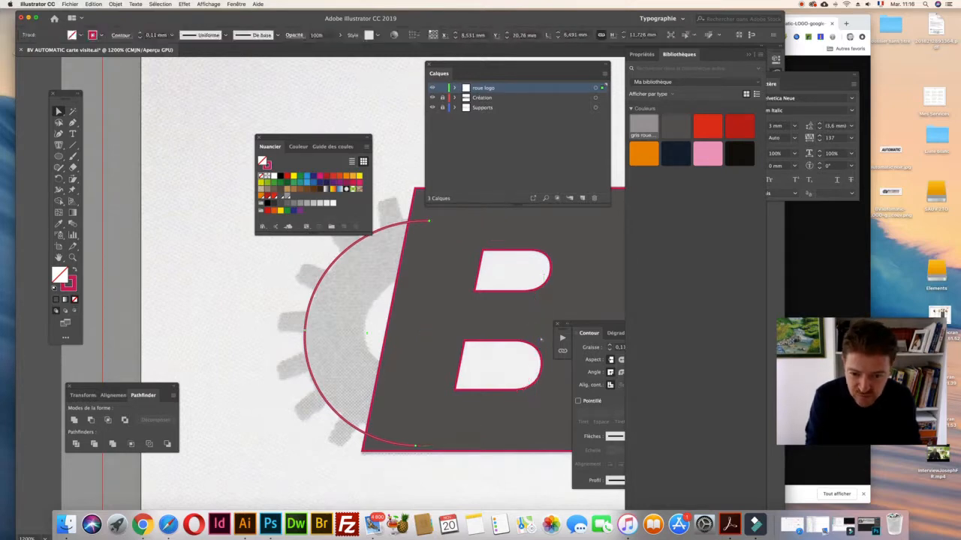
# Raise the arc's lower end point to about X 14.23, Y 32.12 mm and select the whole arc
pyautogui.click(390, 477)
pyautogui.moveTo(410, 448); pyautogui.dragTo(412, 441)
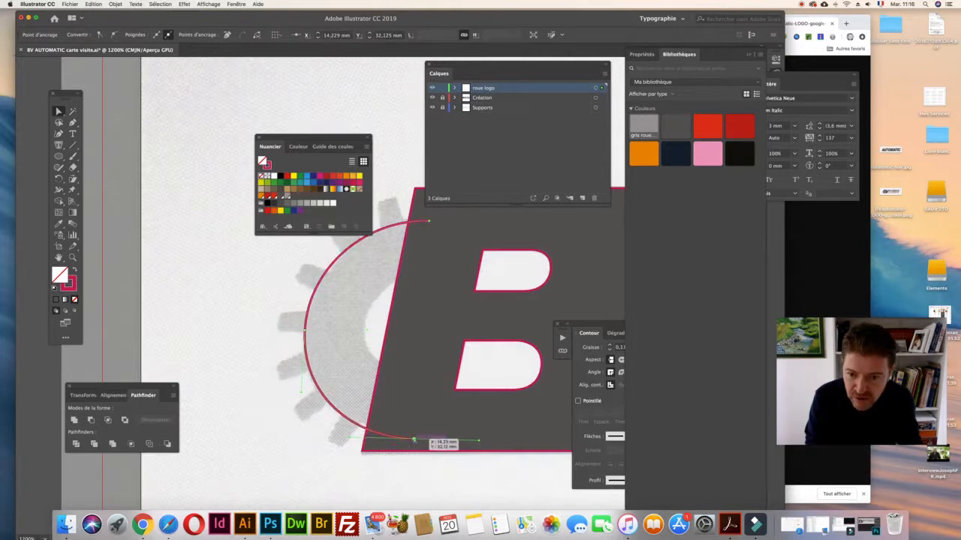
pyautogui.click(316, 489)
pyautogui.click(311, 314)
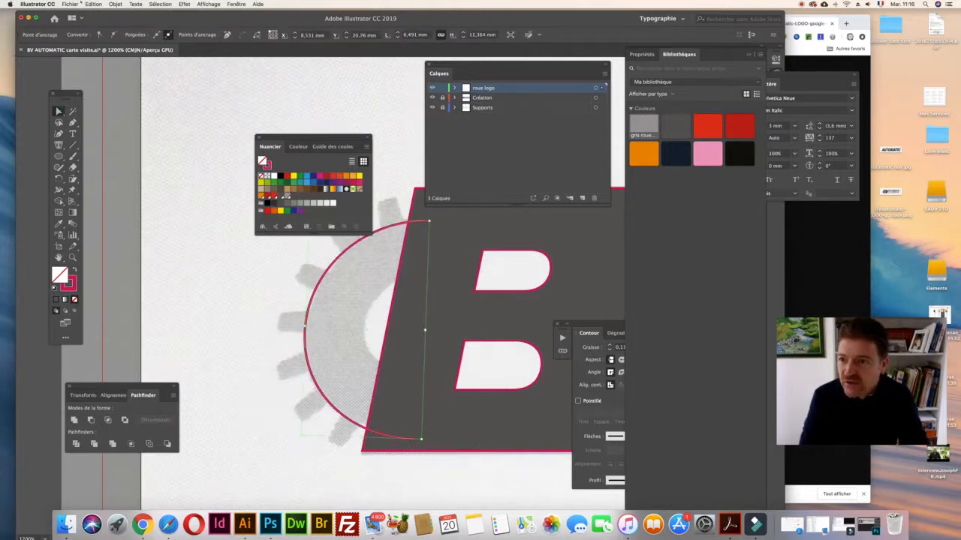
# Move the colour swatches clear of the gear wheel's teeth
pyautogui.click(93, 4)
pyautogui.click(119, 67)
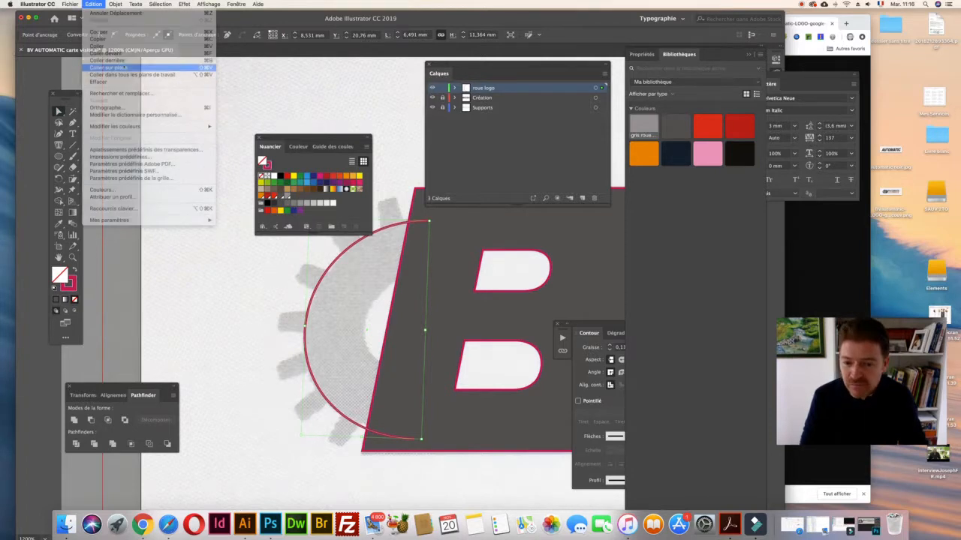
pyautogui.moveTo(341, 141); pyautogui.dragTo(243, 123)
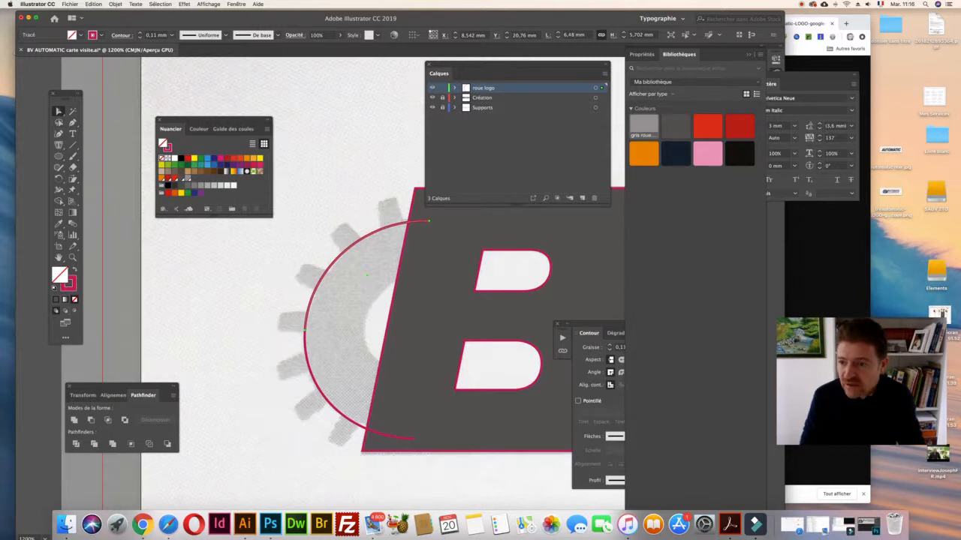
pyautogui.click(60, 111)
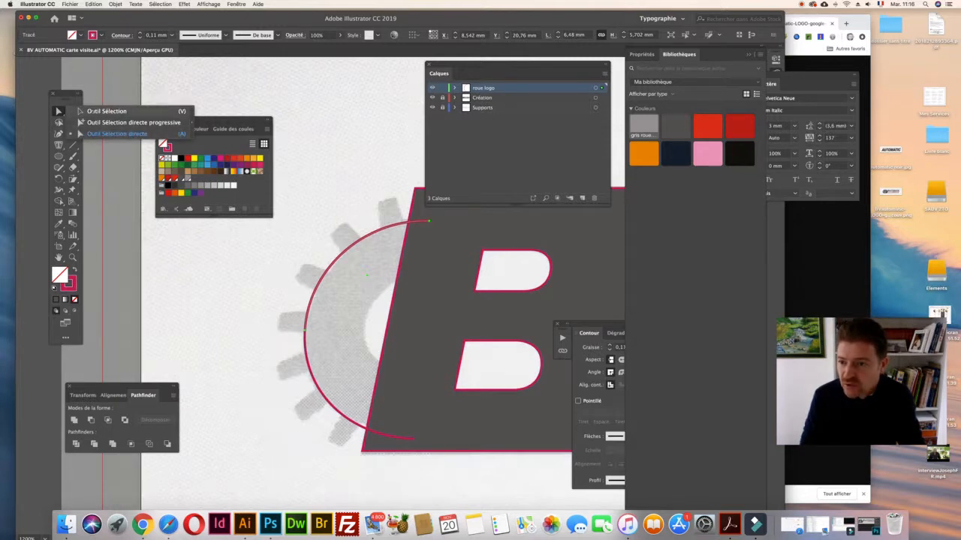
pyautogui.click(116, 133)
pyautogui.press('super+z')
pyautogui.moveTo(279, 278); pyautogui.dragTo(319, 342)
pyautogui.press('Delete')
pyautogui.press('super+z')
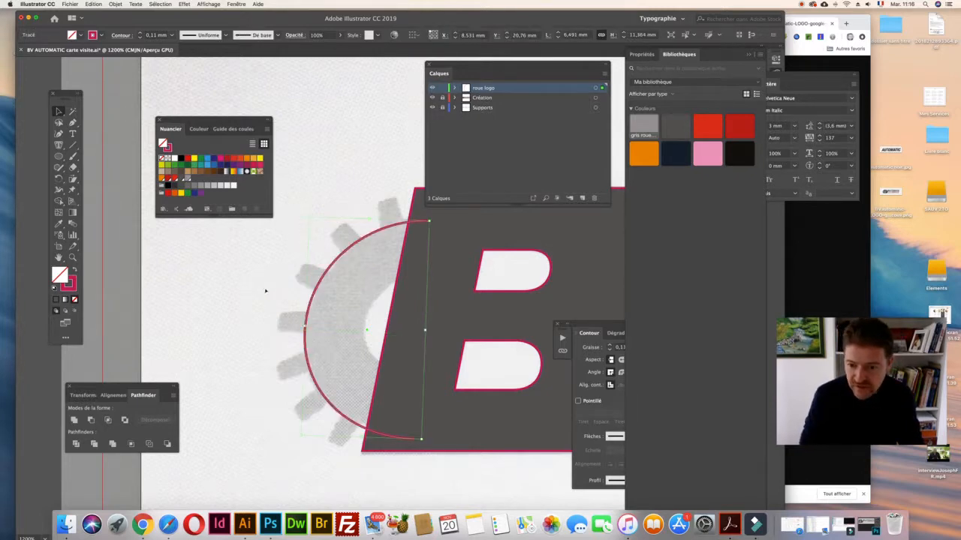
# Duplicate the arc and scale the copy to about 3.3 × 5.8 mm, fitting it along the gear's inner hole
pyautogui.click(93, 4)
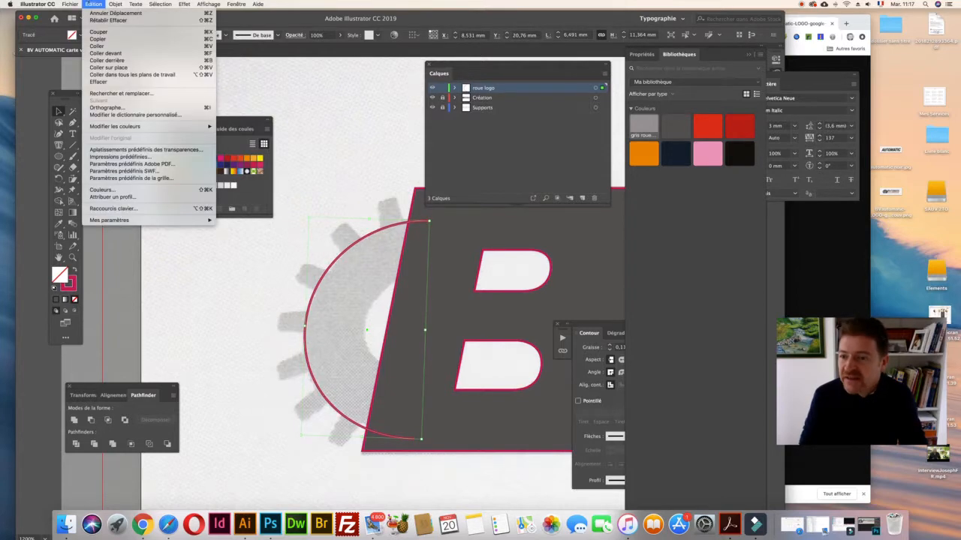
pyautogui.click(319, 217)
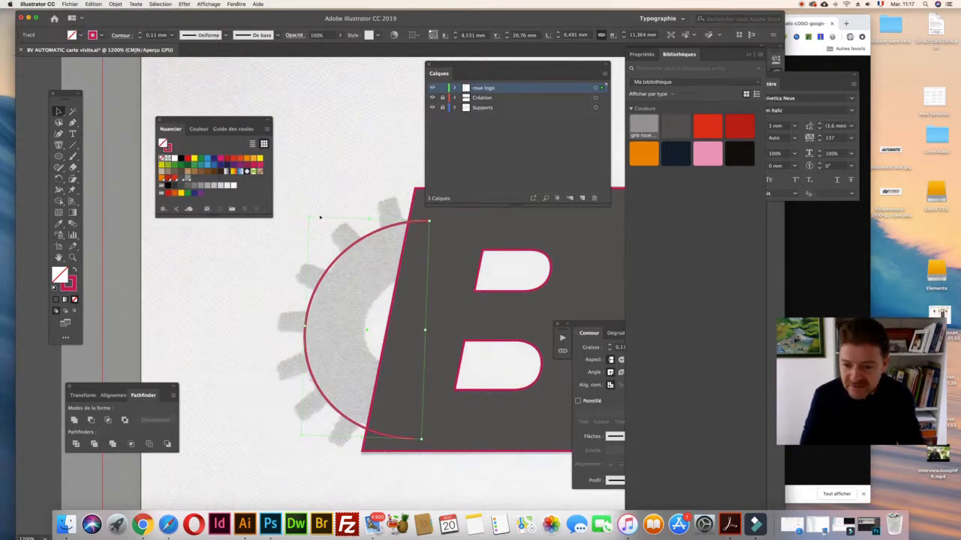
pyautogui.moveTo(309, 217); pyautogui.dragTo(334, 227)
pyautogui.moveTo(334, 319); pyautogui.dragTo(368, 319)
pyautogui.moveTo(434, 392)
pyautogui.mouseDown()
pyautogui.moveTo(426, 395)
pyautogui.moveTo(428, 386)
pyautogui.mouseUp()
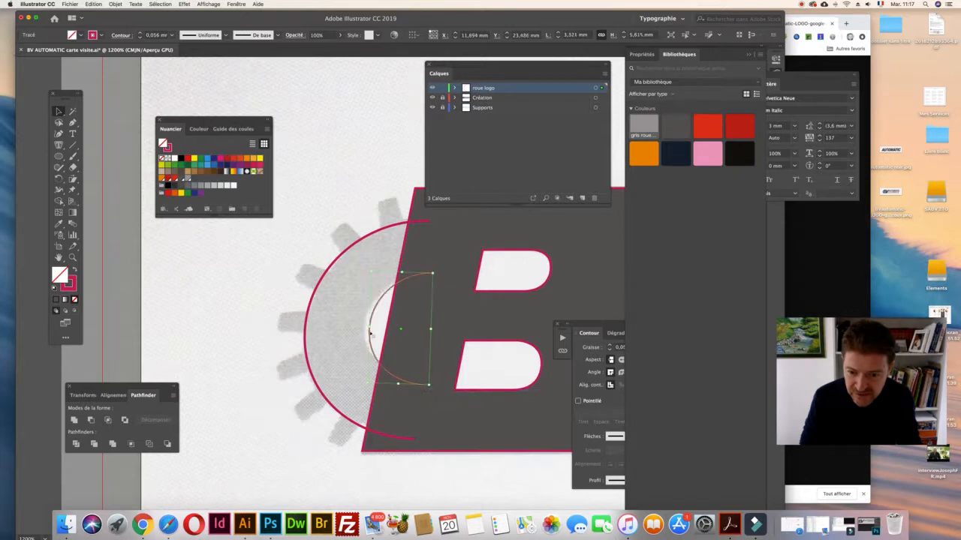
pyautogui.moveTo(368, 319); pyautogui.dragTo(365, 319)
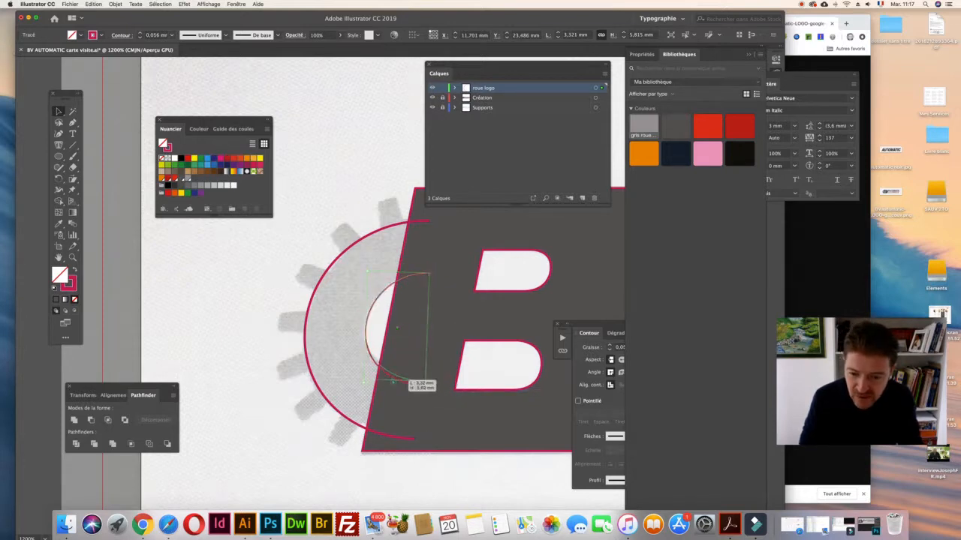
pyautogui.click(271, 349)
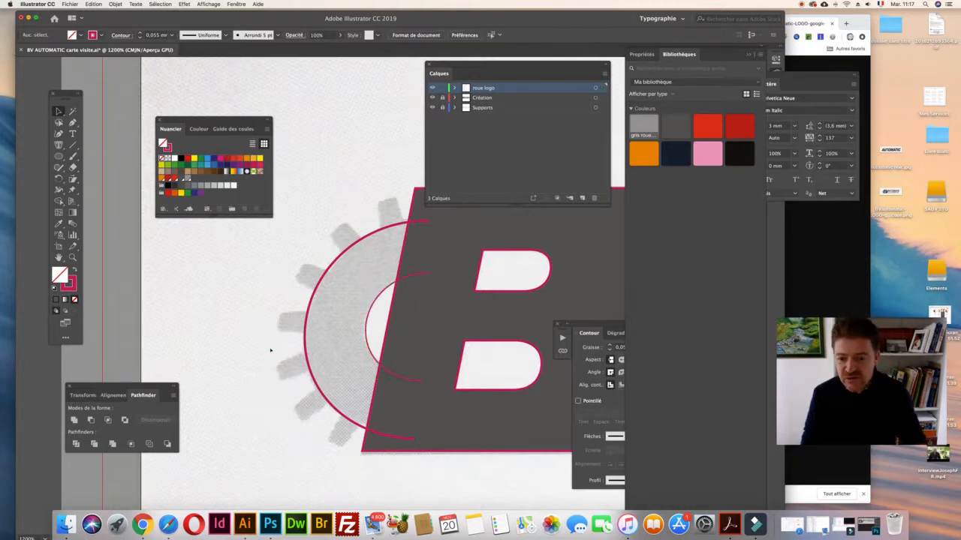
# Show only the roue logo layer and join the upper ends of the two arcs
pyautogui.press('super+minus')
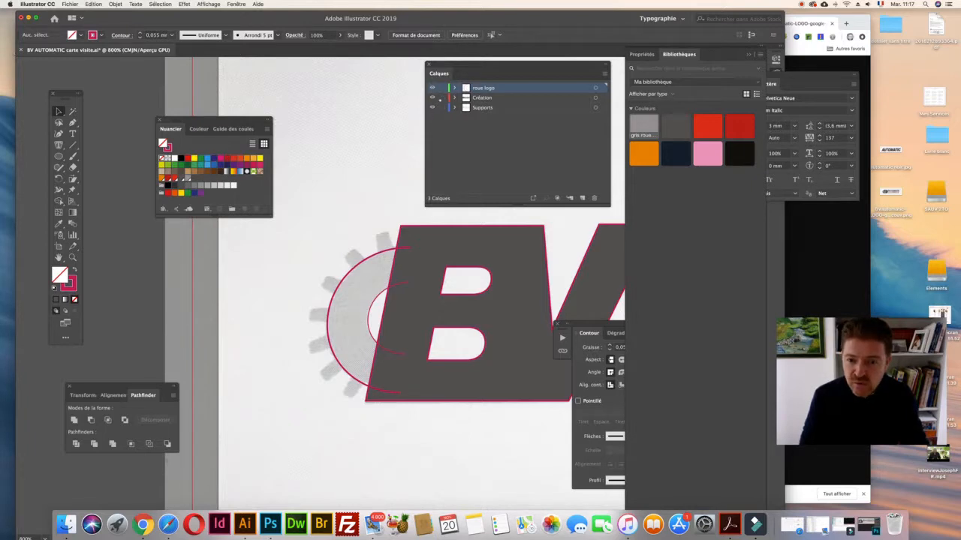
pyautogui.keyDown('alt'); pyautogui.click(432, 88); pyautogui.keyUp('alt')
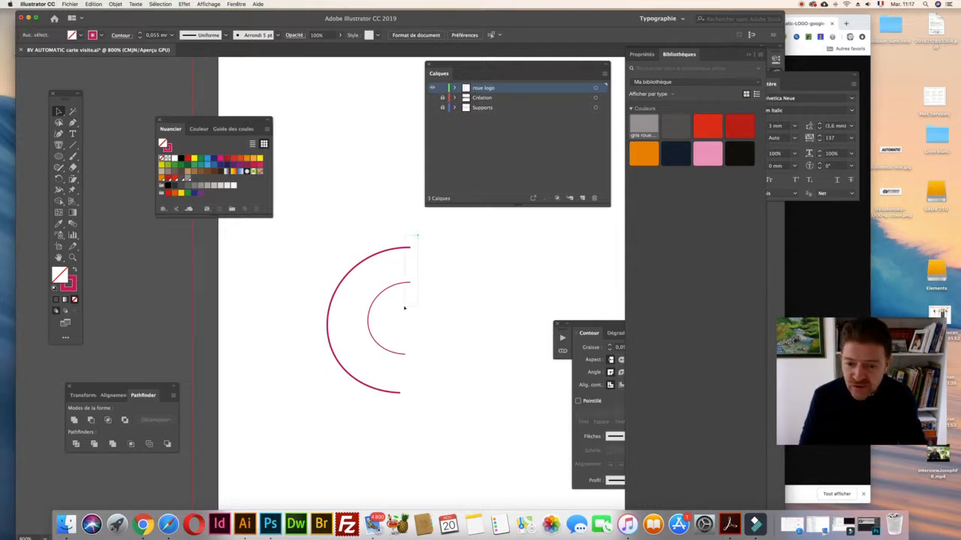
pyautogui.moveTo(420, 240); pyautogui.dragTo(404, 308)
pyautogui.press('super+j')
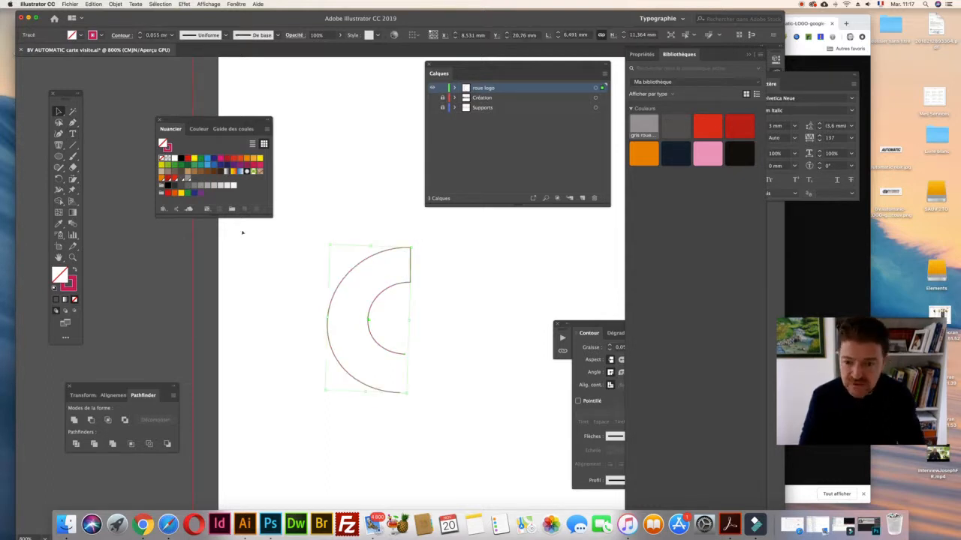
pyautogui.click(159, 5)
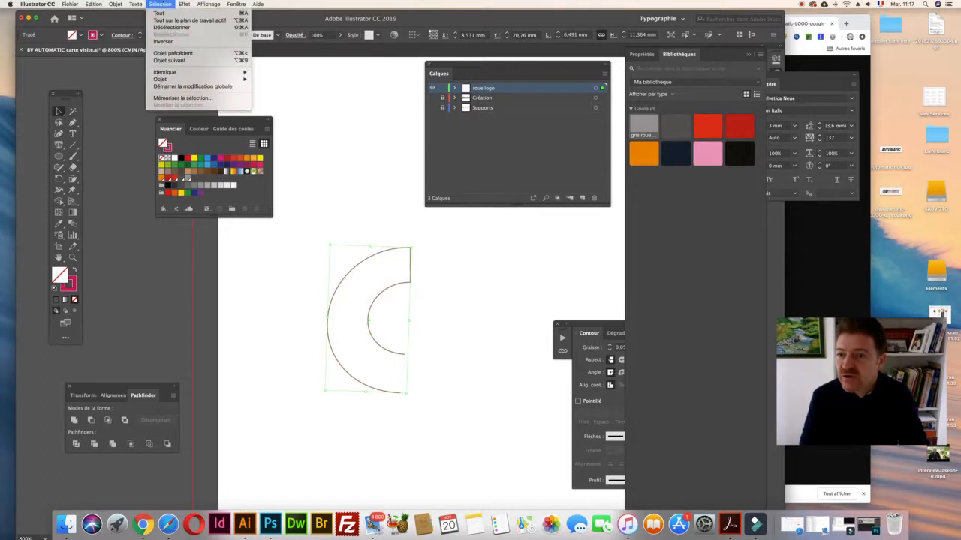
pyautogui.moveTo(114, 4)
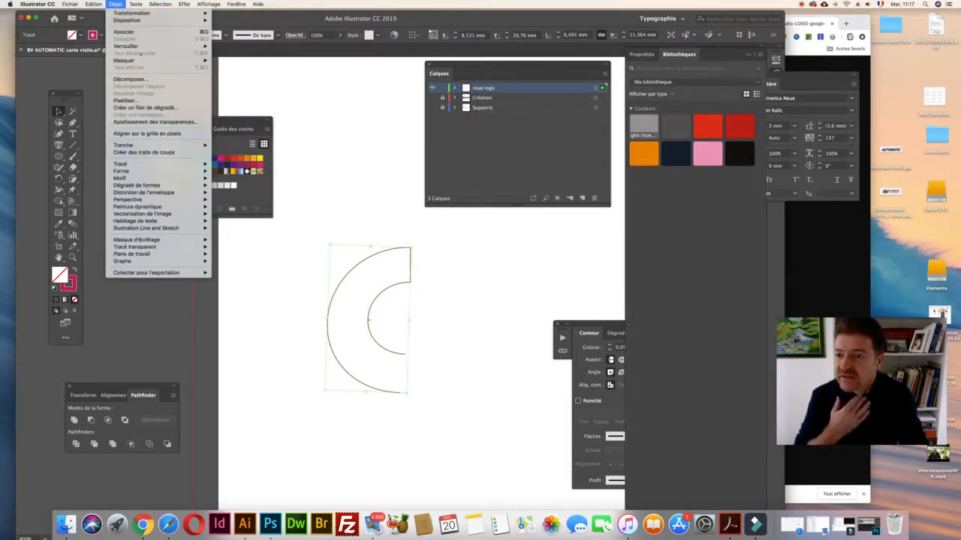
pyautogui.moveTo(132, 200)
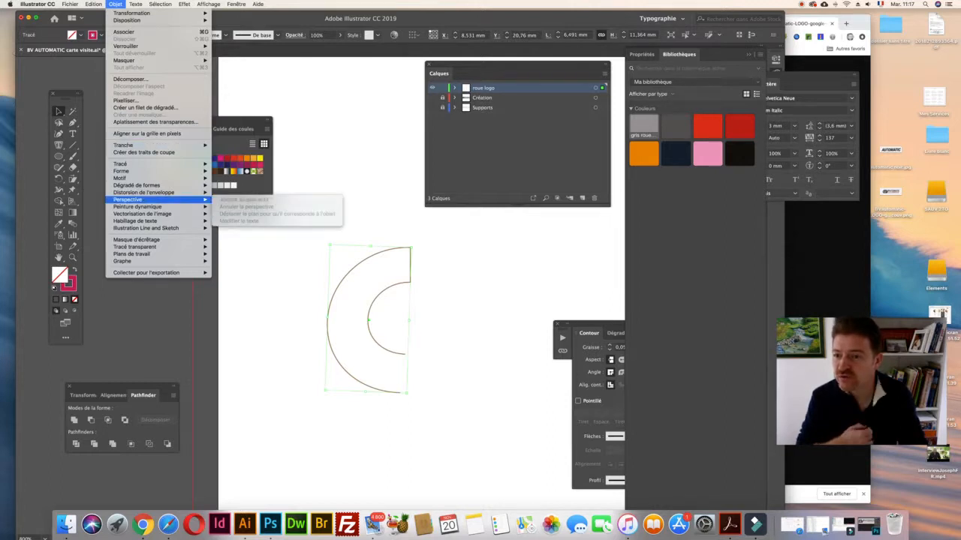
pyautogui.moveTo(159, 5)
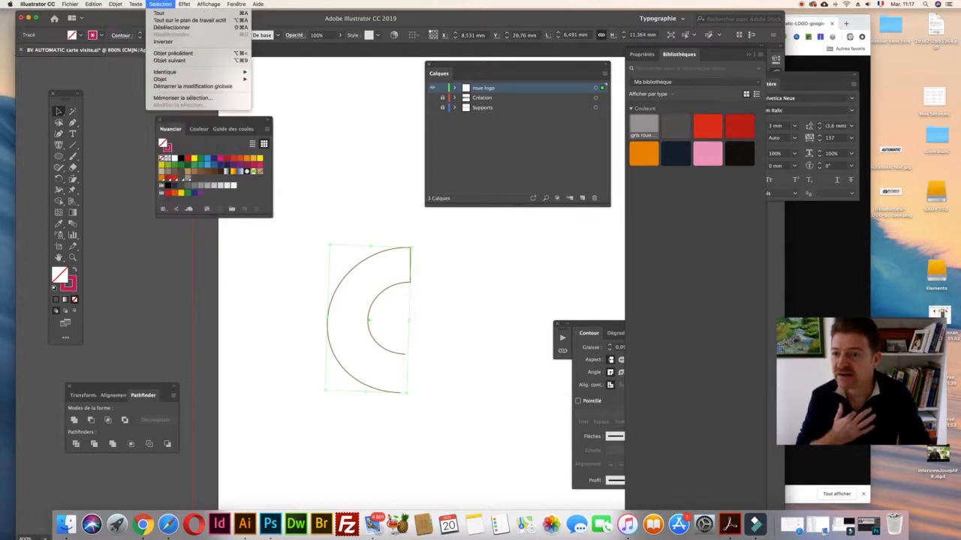
pyautogui.click(431, 371)
pyautogui.click(418, 341)
pyautogui.moveTo(418, 338); pyautogui.dragTo(388, 416)
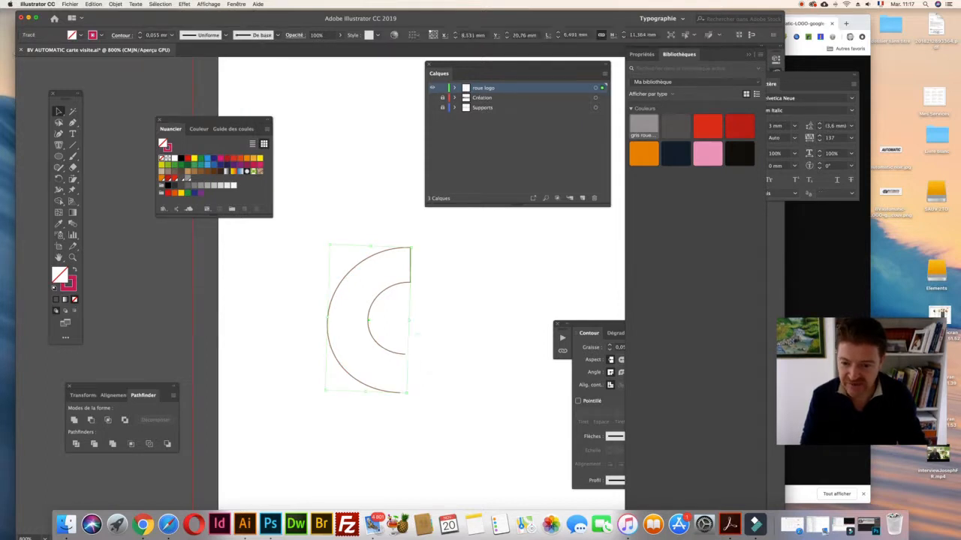
pyautogui.click(115, 3)
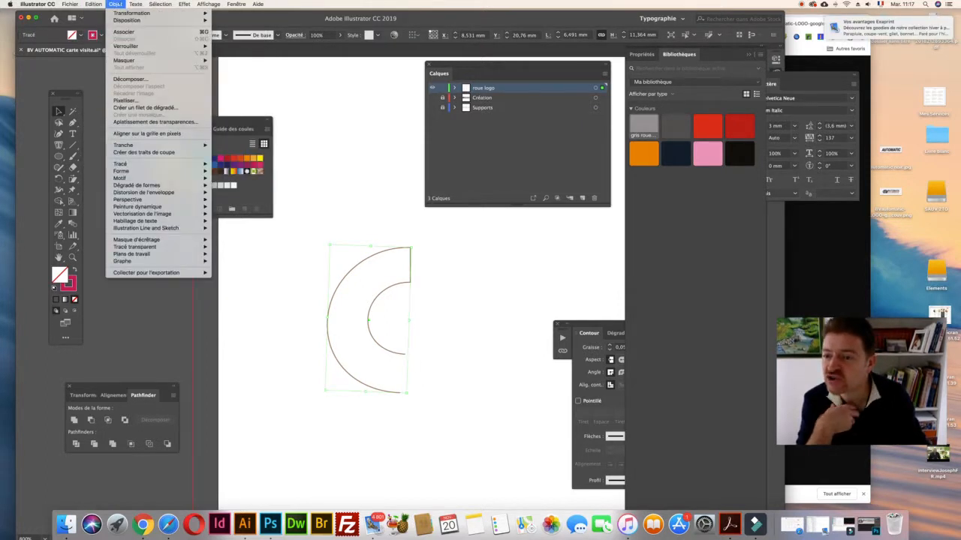
pyautogui.moveTo(126, 60)
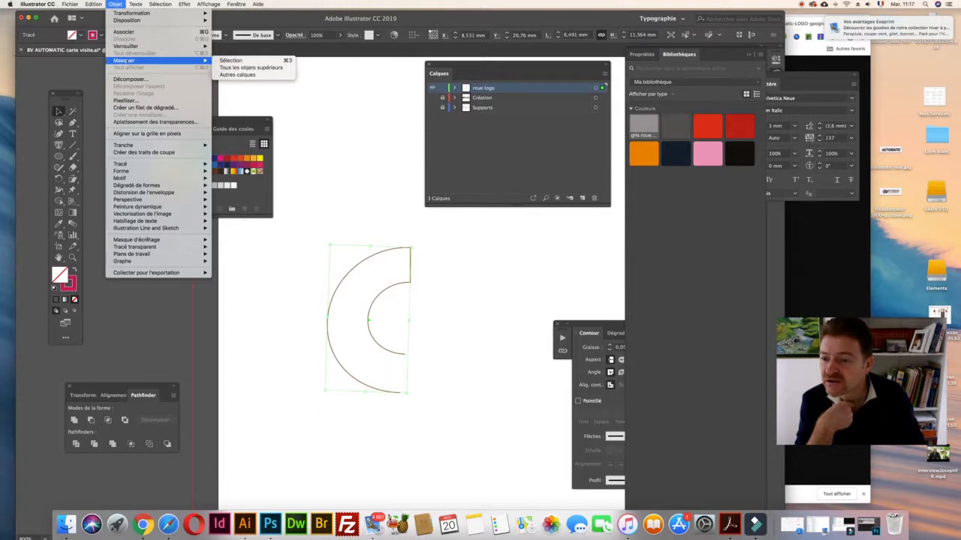
# Join the lower ends of the two arcs to close the half-ring outline
pyautogui.click(348, 205)
pyautogui.click(392, 416)
pyautogui.moveTo(381, 425); pyautogui.dragTo(360, 396)
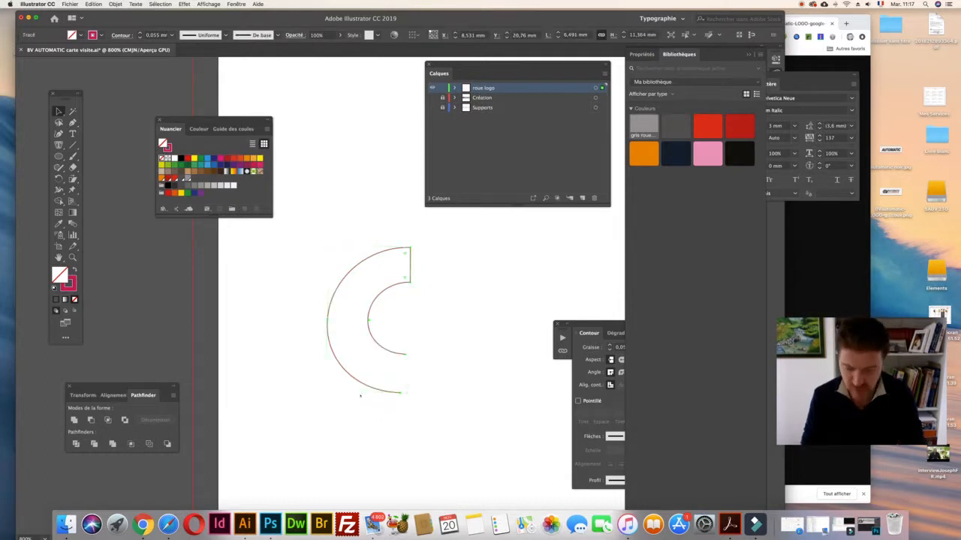
pyautogui.press('super+j')
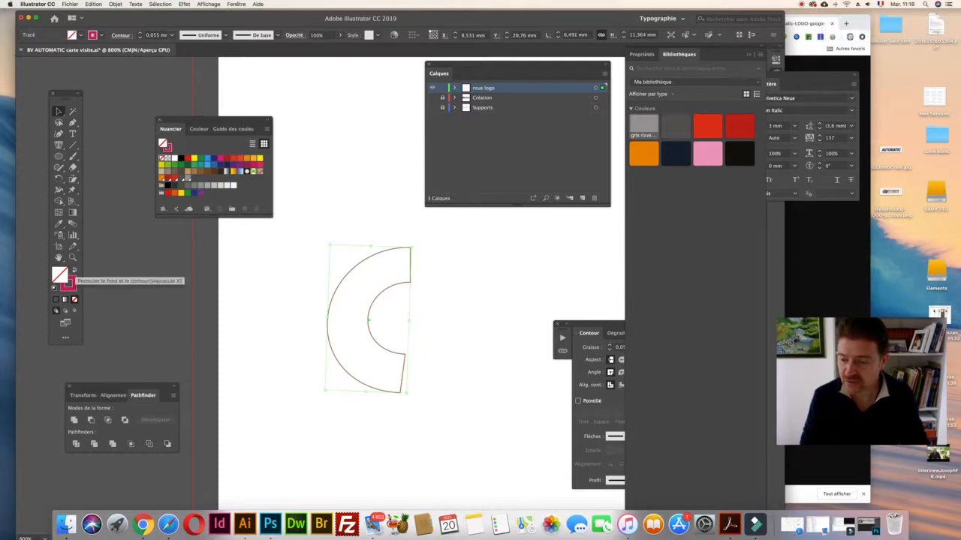
# Swap the half ring's stroke and fill, colour it with the grey wheel swatch and deselect it
pyautogui.click(73, 273)
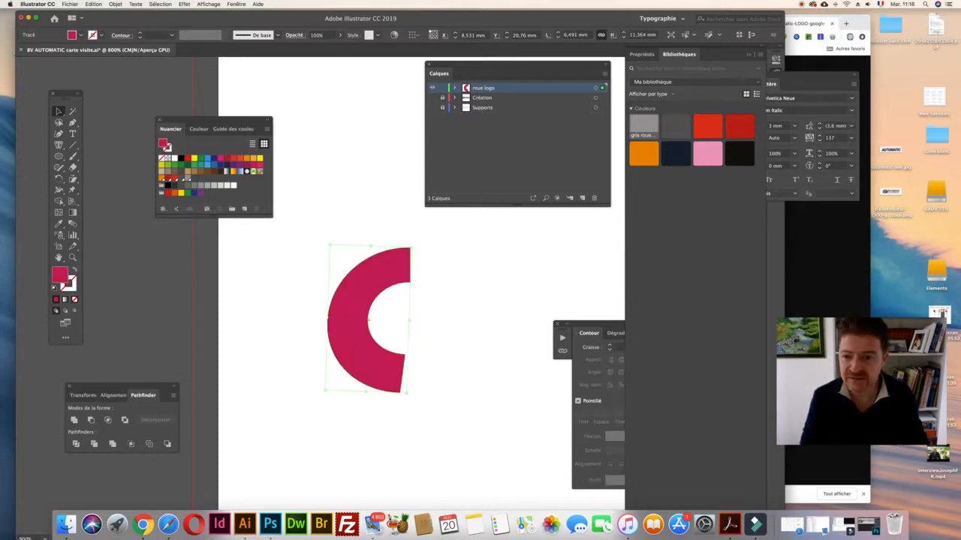
pyautogui.click(186, 178)
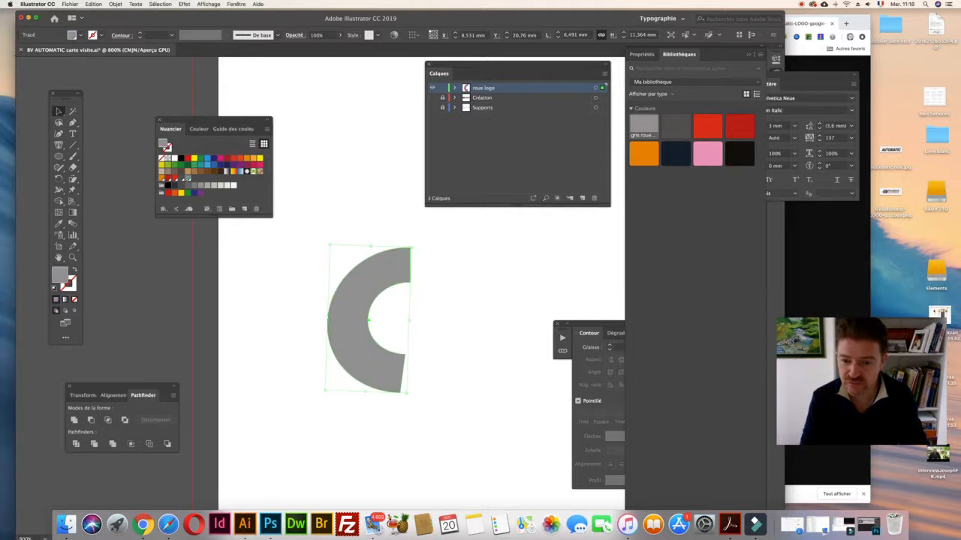
pyautogui.click(378, 187)
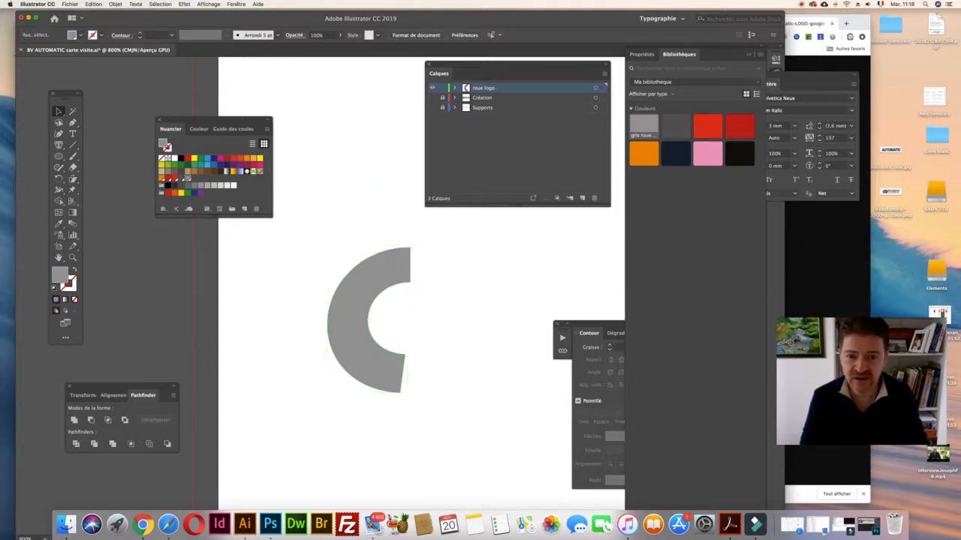
# Place the roue logo layer below Création and make the Création and Supports layers visible again
pyautogui.moveTo(494, 89); pyautogui.dragTo(493, 99)
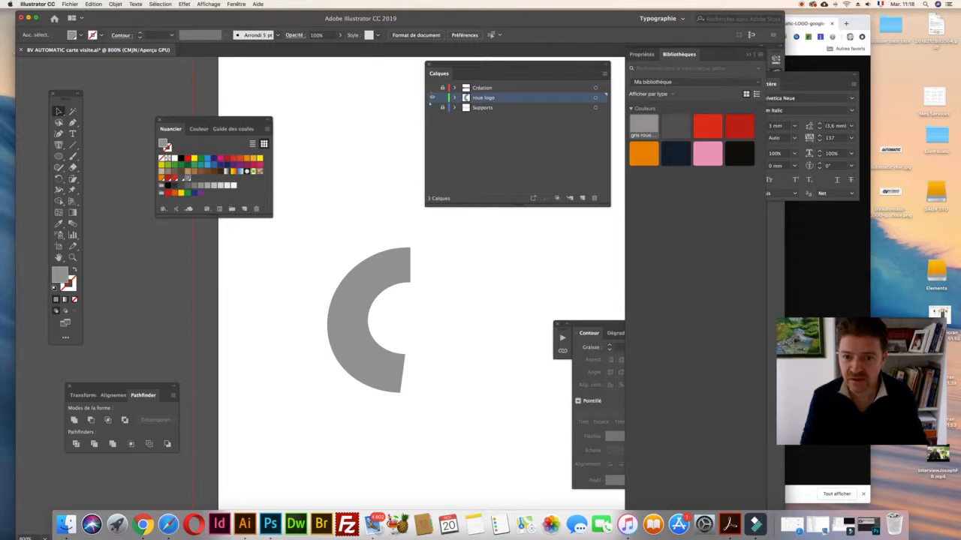
pyautogui.click(433, 88)
pyautogui.click(433, 107)
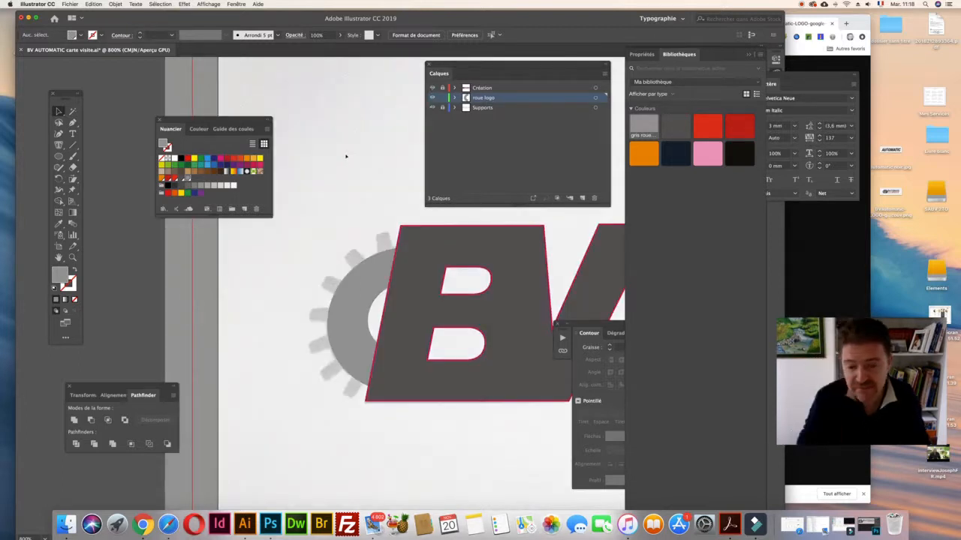
pyautogui.press('z')
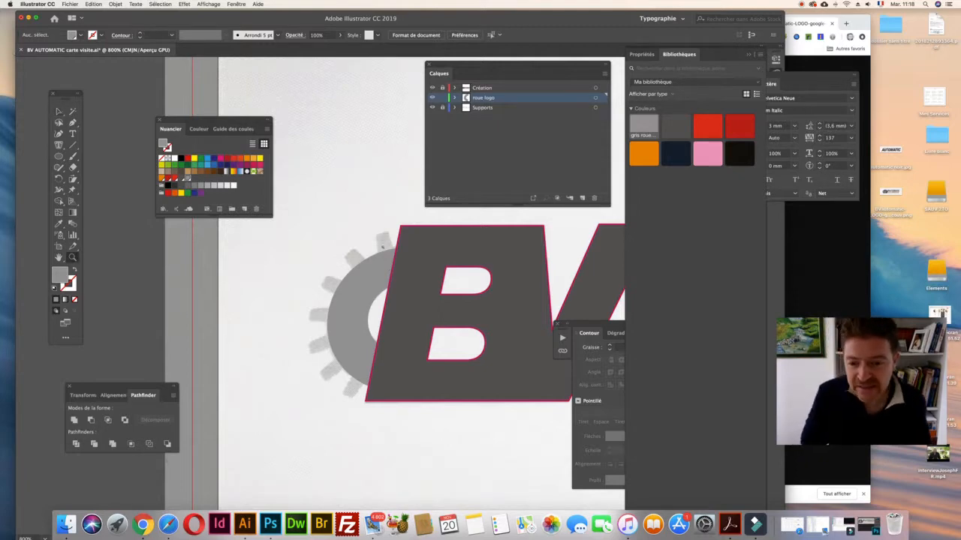
pyautogui.click(386, 188)
pyautogui.click(370, 267)
pyautogui.click(360, 318)
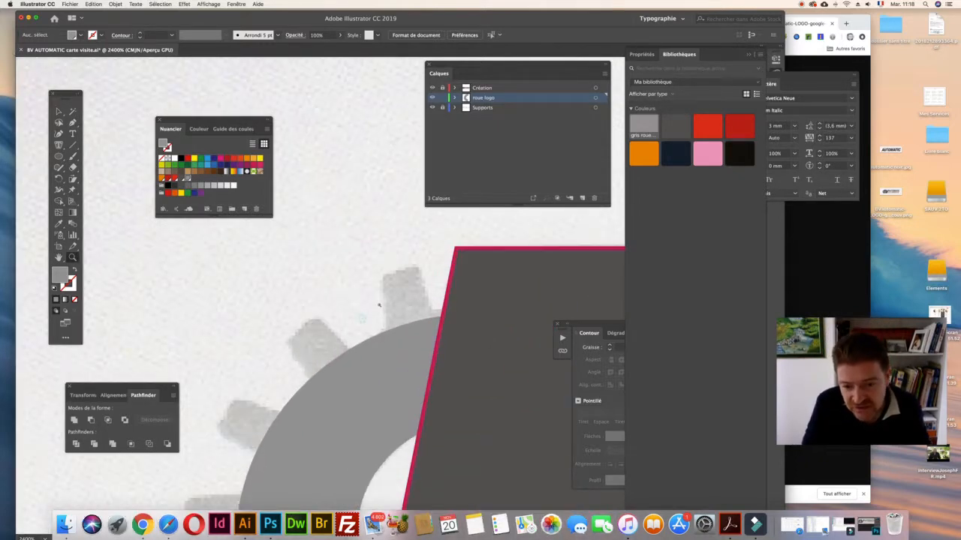
pyautogui.click(380, 305)
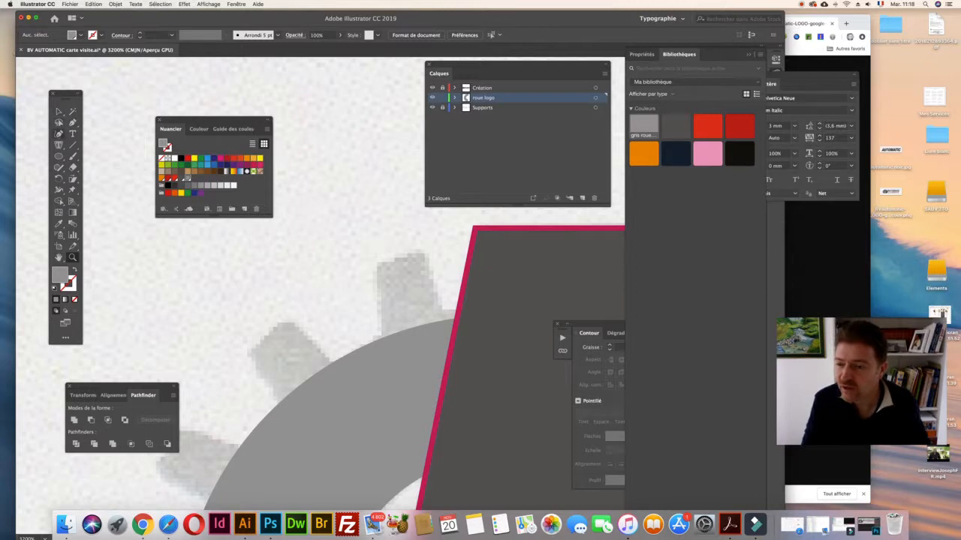
pyautogui.click(73, 122)
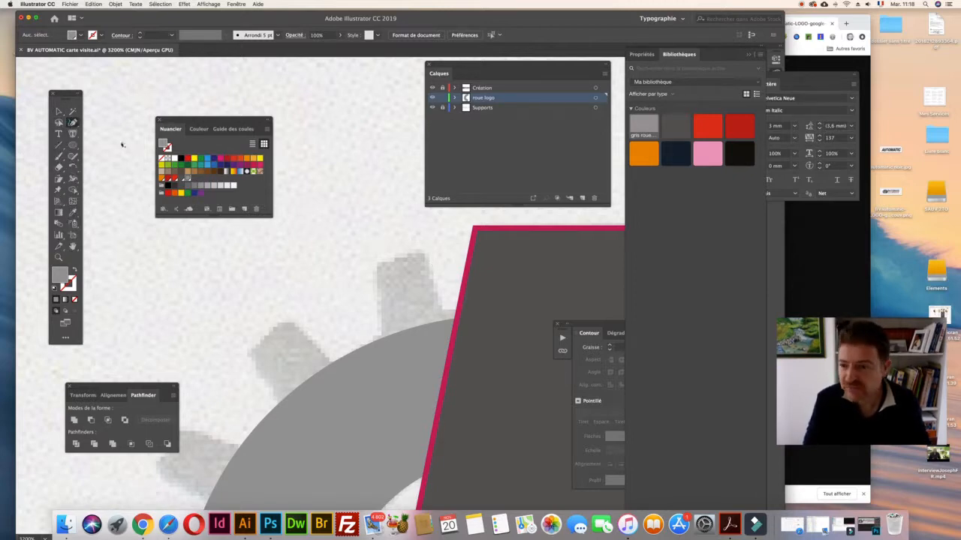
pyautogui.moveTo(73, 122); pyautogui.dragTo(136, 132)
pyautogui.click(381, 262)
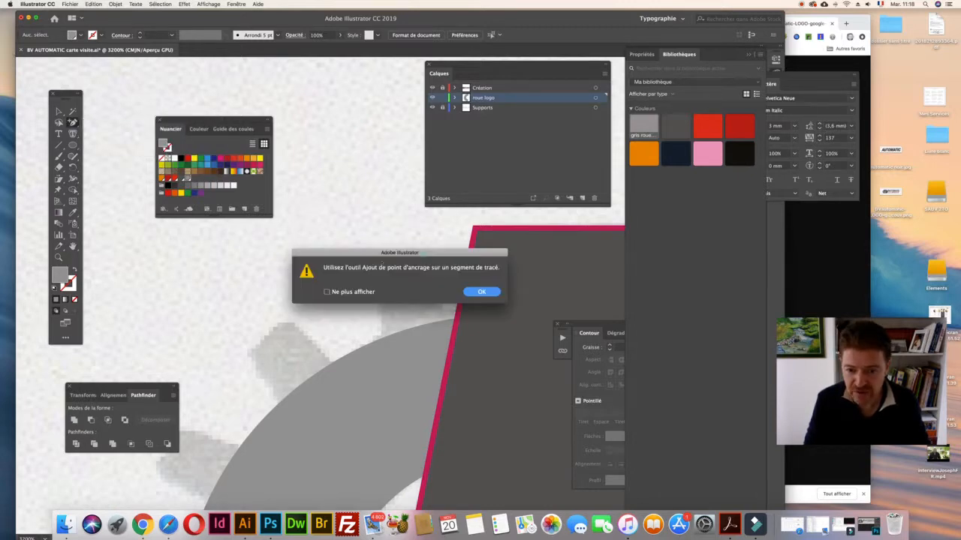
pyautogui.click(475, 291)
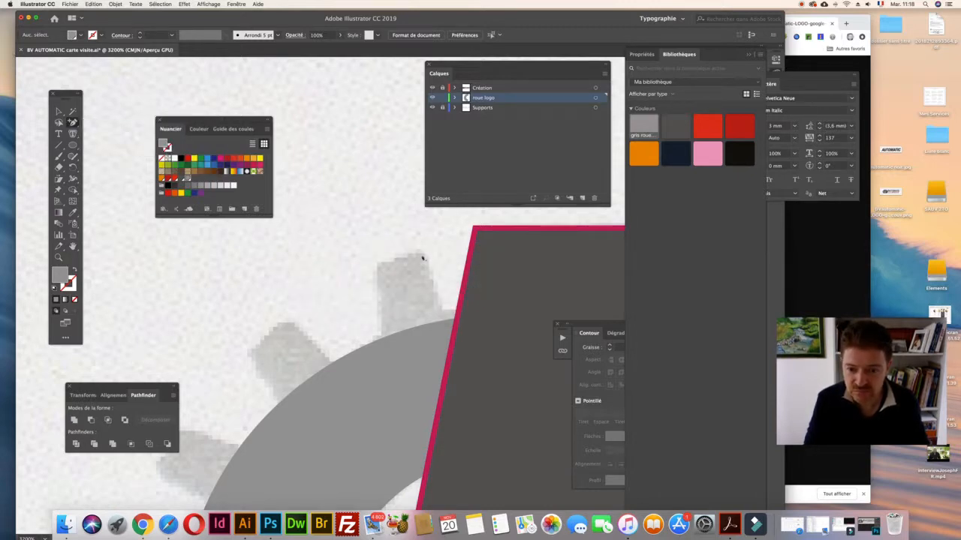
pyautogui.click(420, 259)
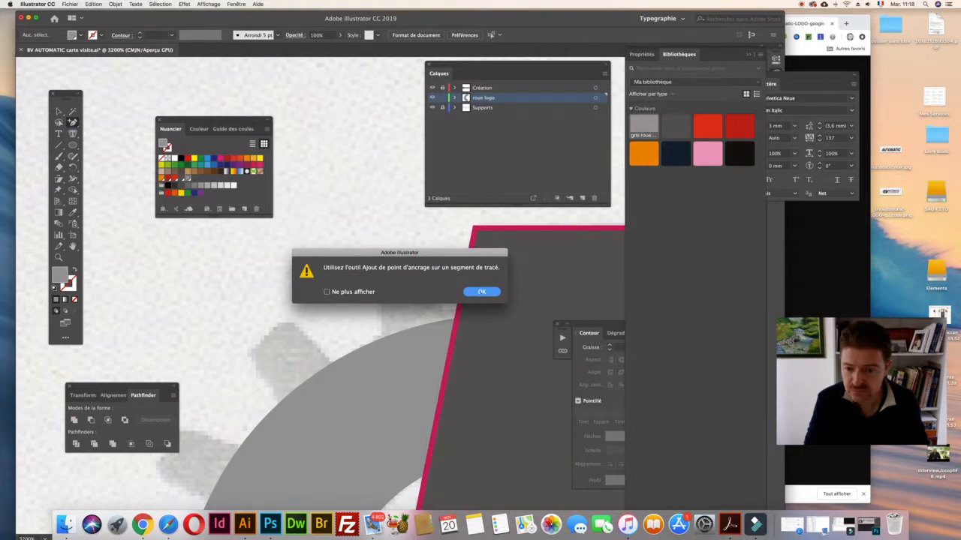
pyautogui.click(481, 291)
# Trace the gear's uppermost tooth with the Pen tool as a closed four-point shape with straight corners, overlapping the grey ring
pyautogui.moveTo(73, 122); pyautogui.dragTo(124, 123)
pyautogui.click(424, 255)
pyautogui.click(375, 264)
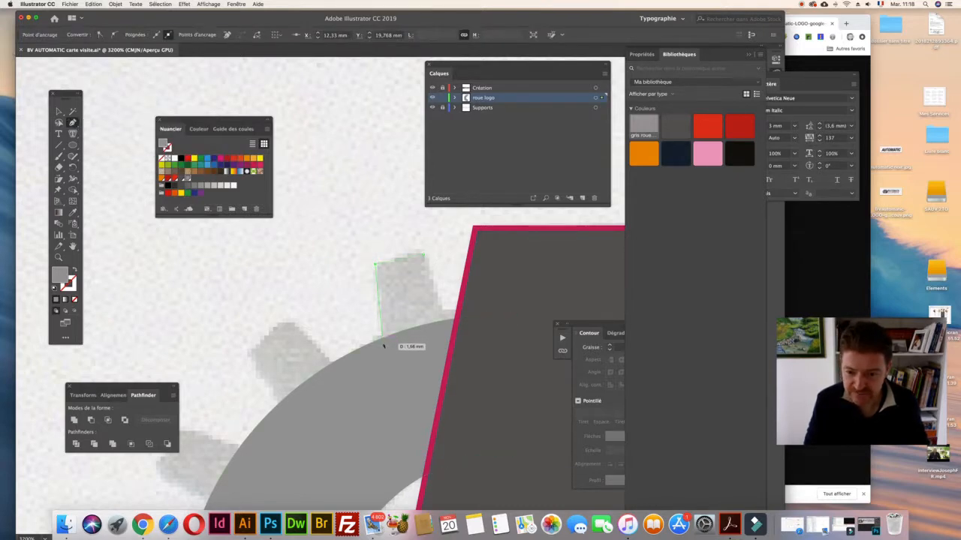
pyautogui.click(383, 344)
pyautogui.click(448, 327)
pyautogui.click(424, 256)
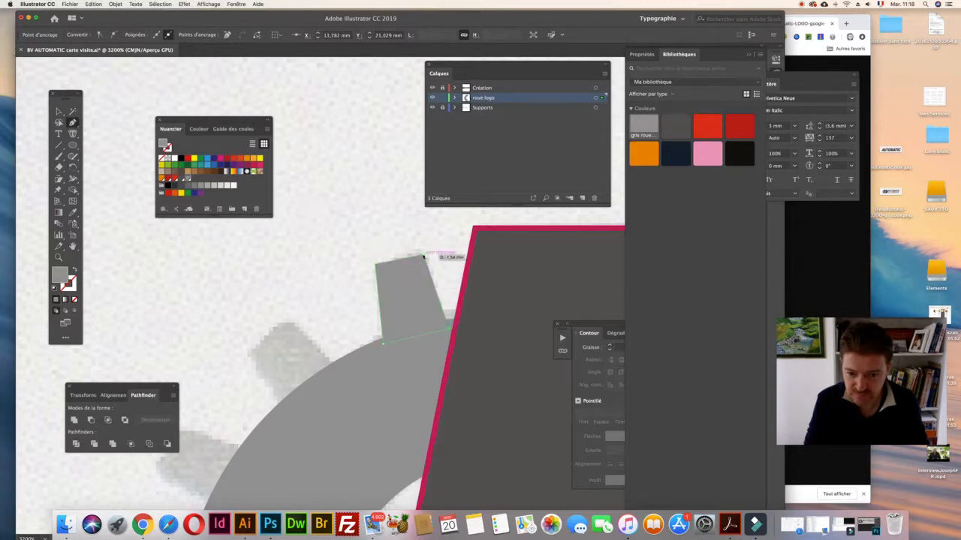
pyautogui.keyDown('super'); pyautogui.click(319, 301); pyautogui.keyUp('super')
# Select the straight-cornered tooth and move it off the wheel into the empty area above
pyautogui.click(73, 111)
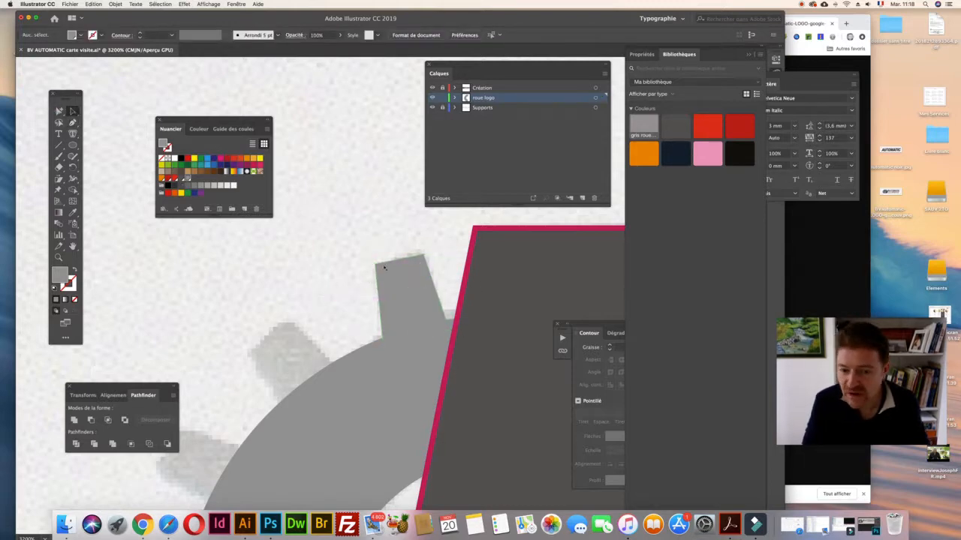
pyautogui.click(384, 267)
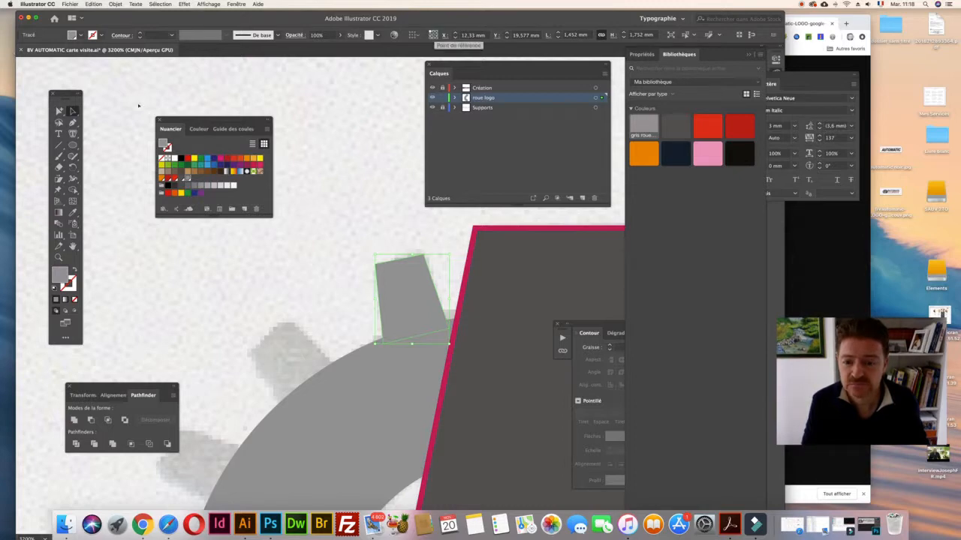
pyautogui.click(59, 112)
pyautogui.click(342, 254)
pyautogui.click(388, 284)
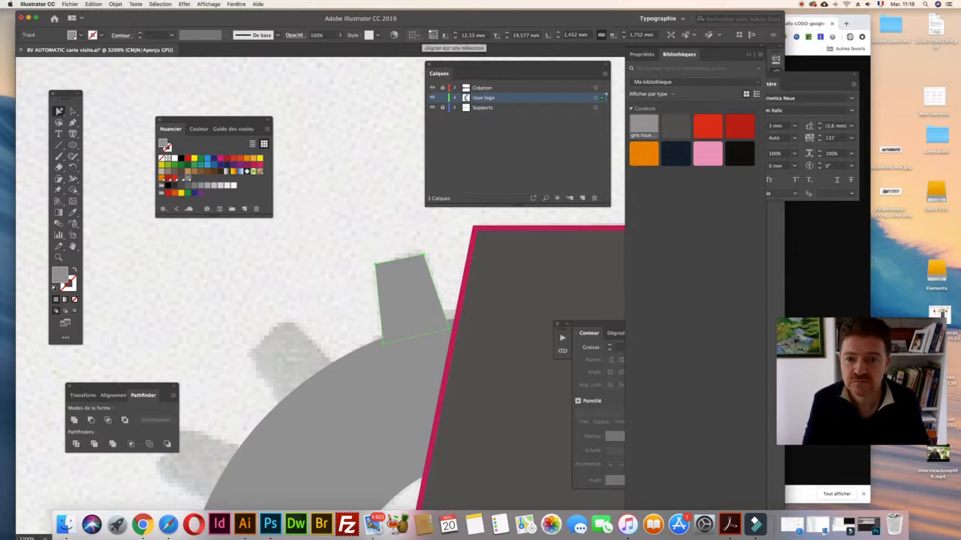
pyautogui.click(433, 35)
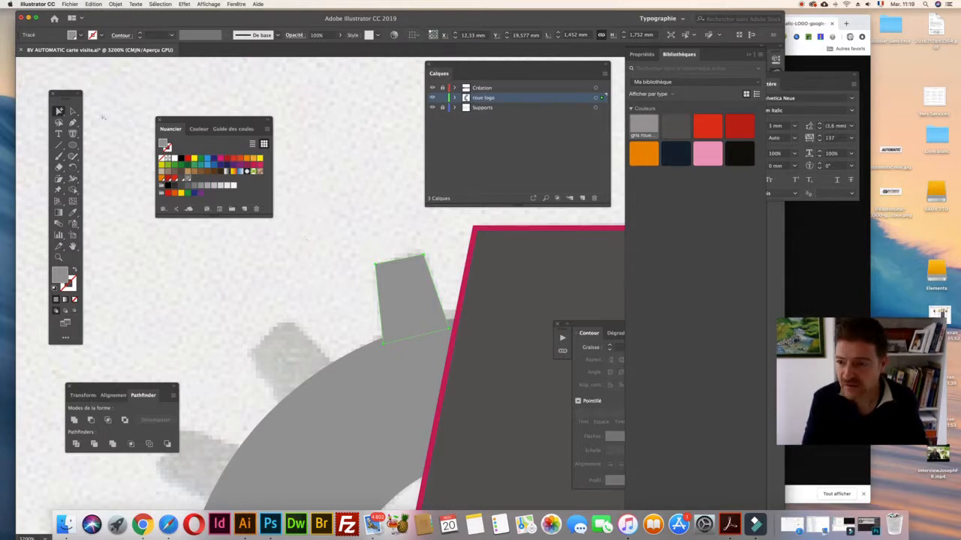
pyautogui.click(339, 259)
pyautogui.click(379, 267)
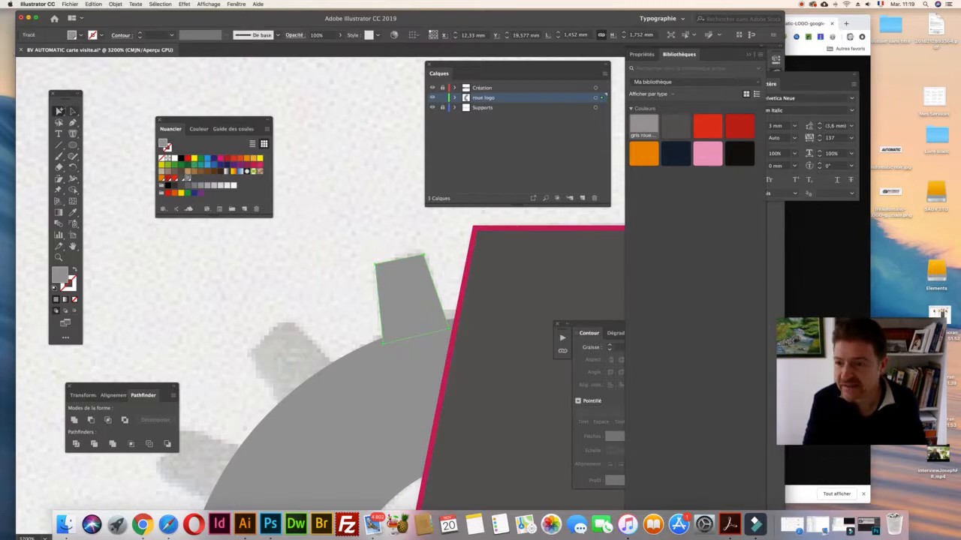
pyautogui.moveTo(374, 264); pyautogui.dragTo(308, 139)
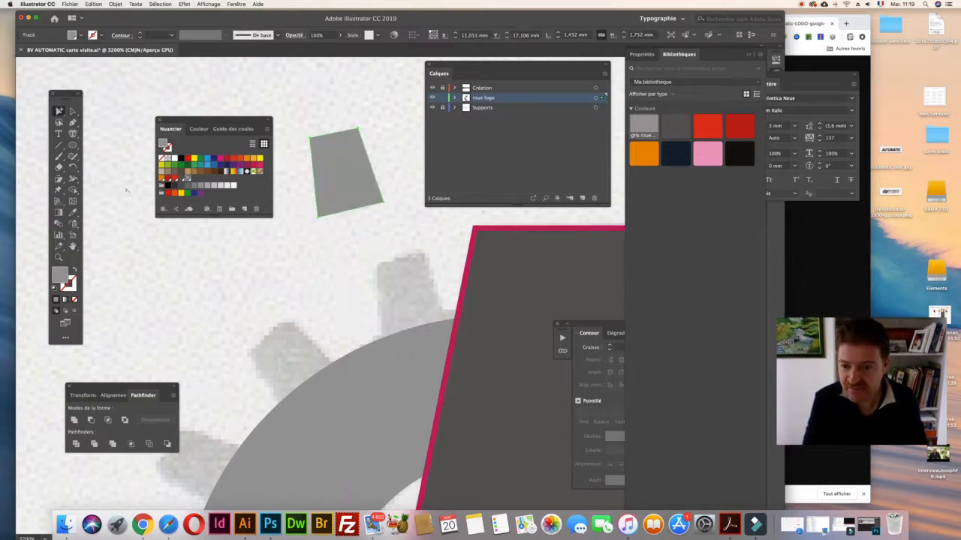
# Retrace the uppermost tooth with the Pen tool as a closed shape with rounded outer corners and a base overlapping the ring, then deselect it
pyautogui.click(73, 122)
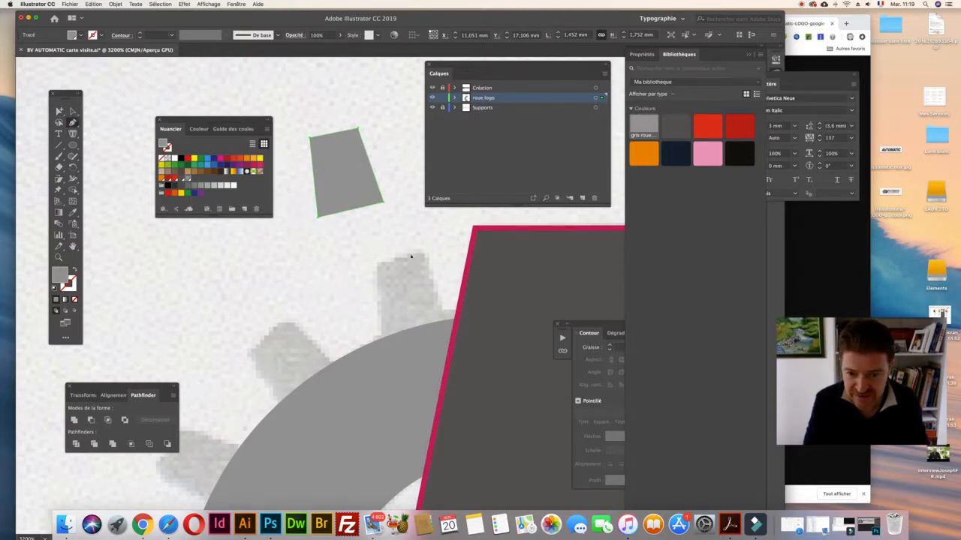
pyautogui.click(443, 261)
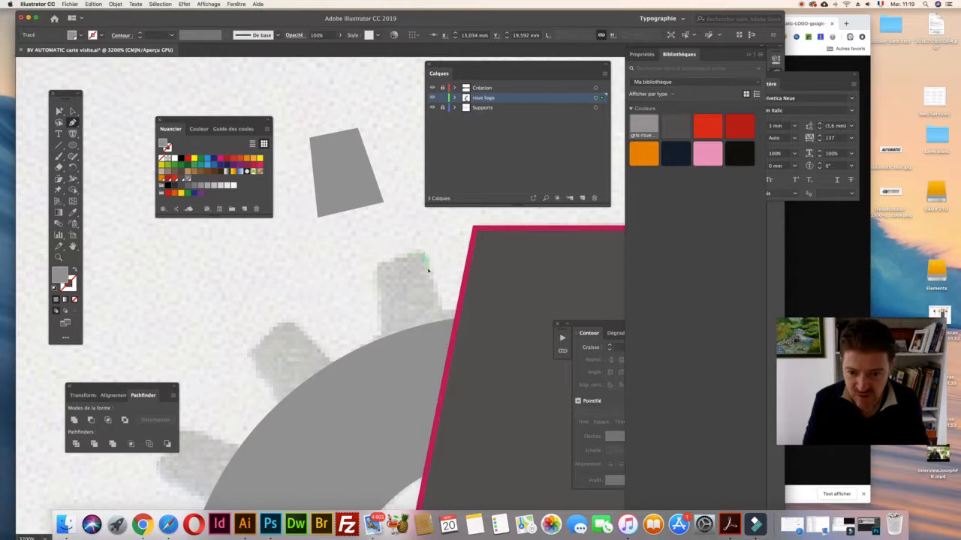
pyautogui.click(426, 260)
pyautogui.moveTo(426, 259); pyautogui.dragTo(453, 321)
pyautogui.moveTo(384, 341); pyautogui.dragTo(390, 263)
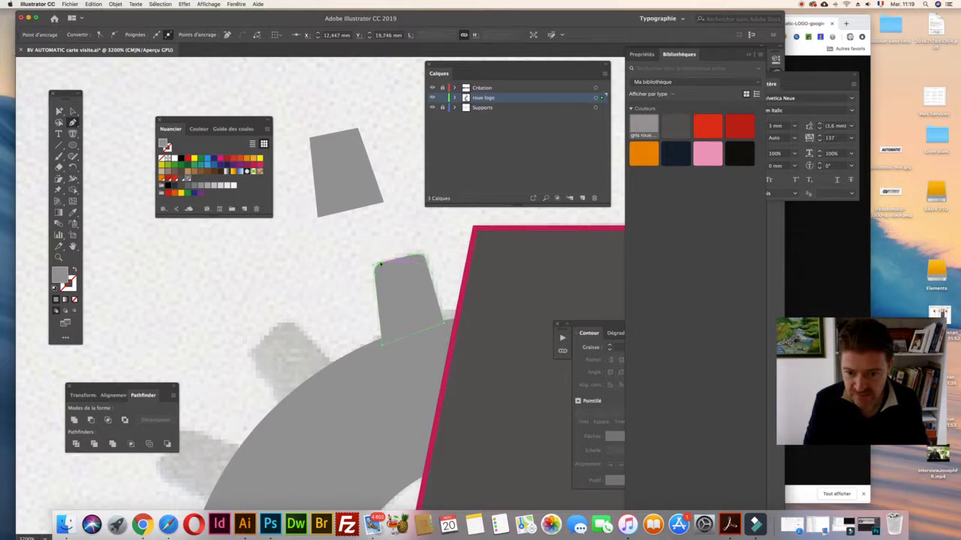
pyautogui.click(412, 256)
pyautogui.keyDown('super'); pyautogui.click(337, 263); pyautogui.keyUp('super')
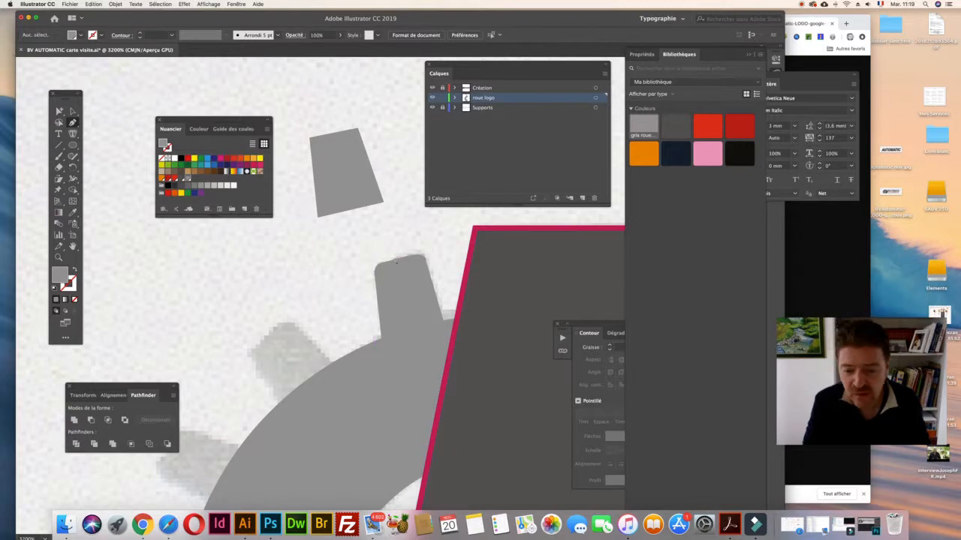
# Fine-tune the anchor points at the rounded tooth's two outer corners to match the template, and deselect the tooth
pyautogui.press('super+plus')
pyautogui.press('super+plus')
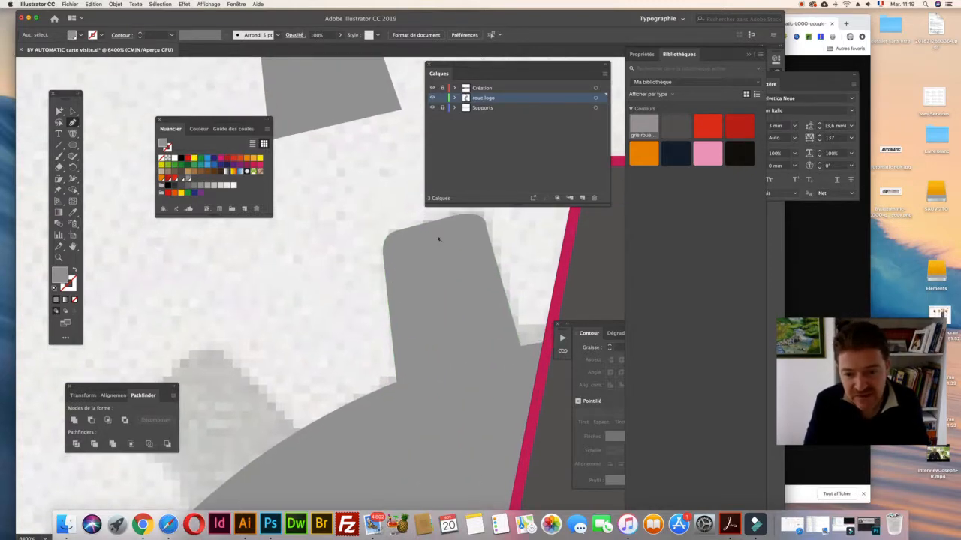
pyautogui.keyDown('super'); pyautogui.click(454, 237); pyautogui.keyUp('super')
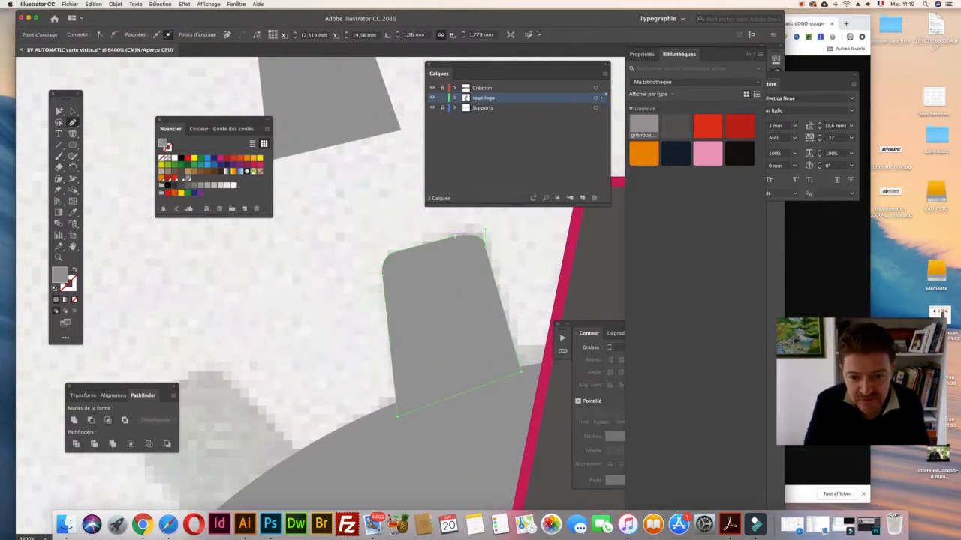
pyautogui.moveTo(454, 236); pyautogui.dragTo(460, 237)
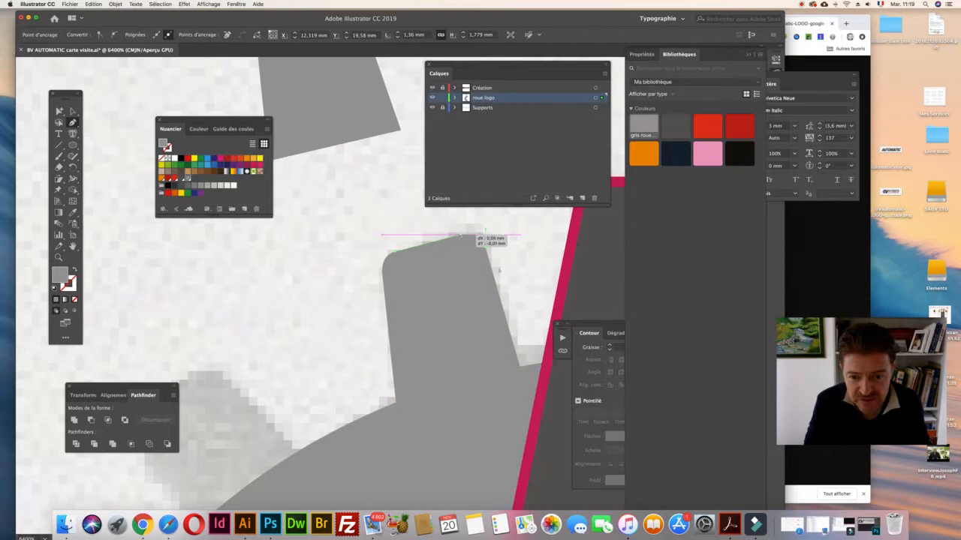
pyautogui.moveTo(499, 270); pyautogui.dragTo(503, 265)
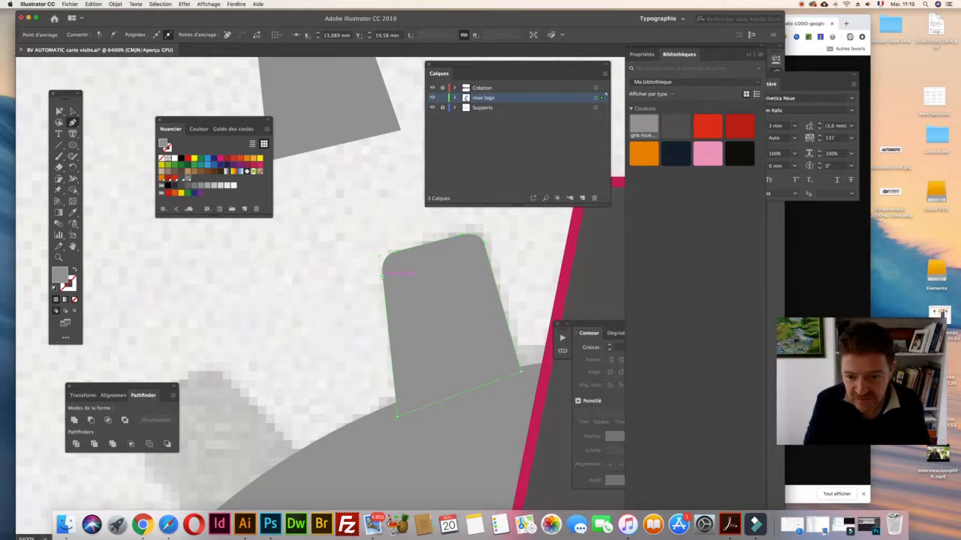
pyautogui.moveTo(383, 275); pyautogui.dragTo(381, 268)
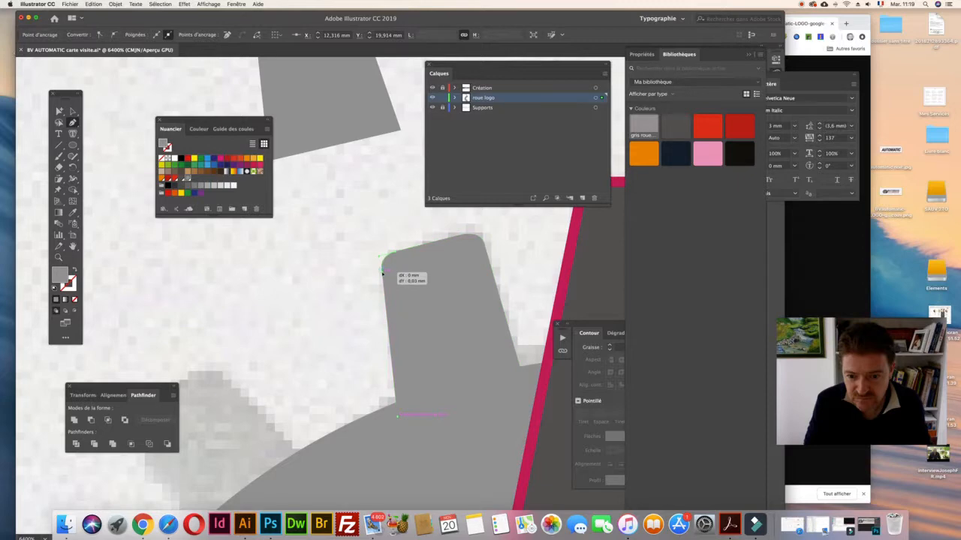
pyautogui.keyDown('super'); pyautogui.click(355, 275); pyautogui.keyUp('super')
# Delete the straight-cornered tooth set aside above the wheel
pyautogui.press('super+minus')
pyautogui.press('super+minus')
pyautogui.press('super+minus')
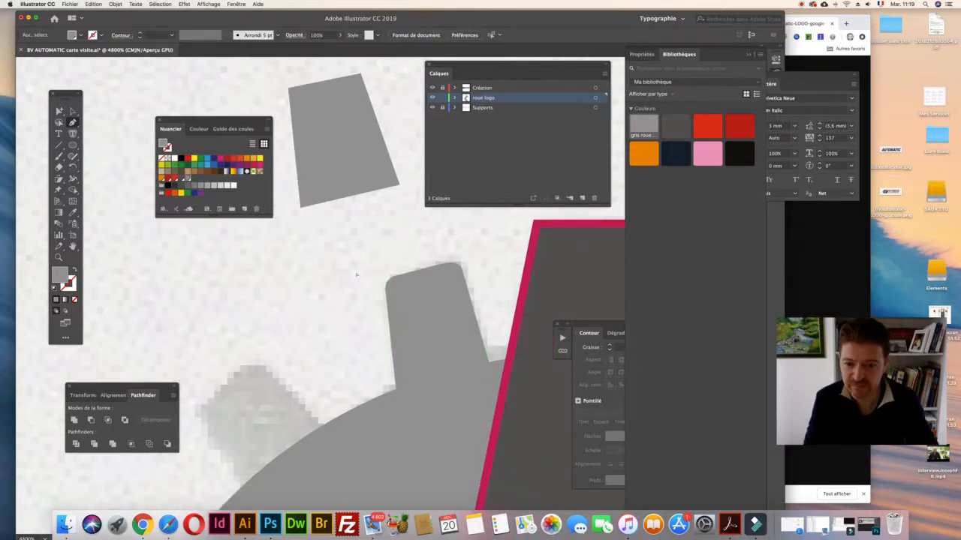
pyautogui.press('v')
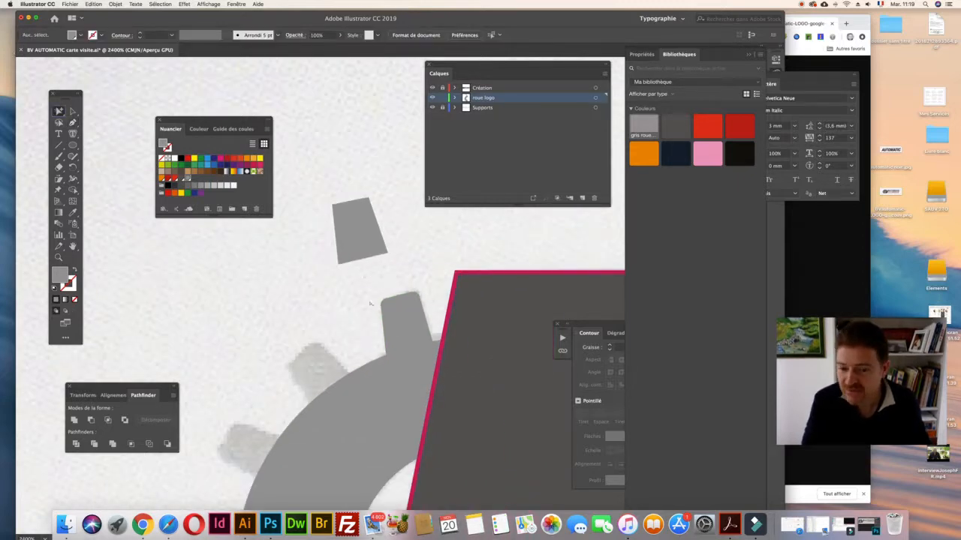
pyautogui.click(353, 231)
pyautogui.press('Delete')
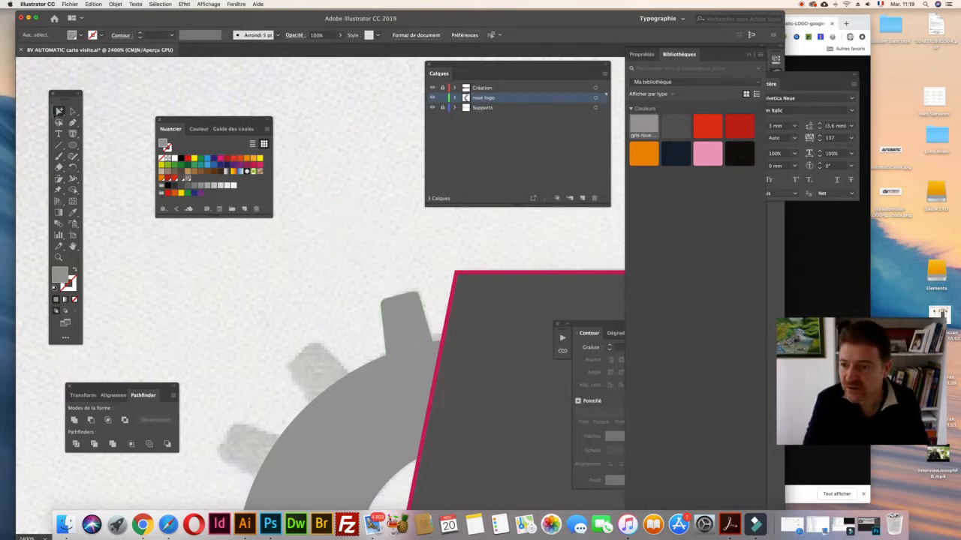
# Duplicate the rounded tooth and place the copy over the template's second tooth, on the ring's edge
pyautogui.click(73, 111)
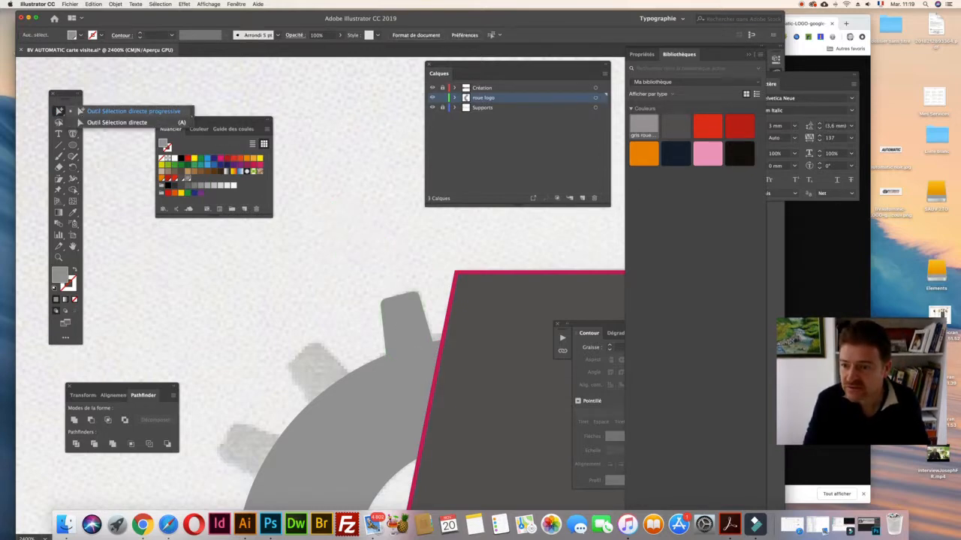
pyautogui.click(118, 122)
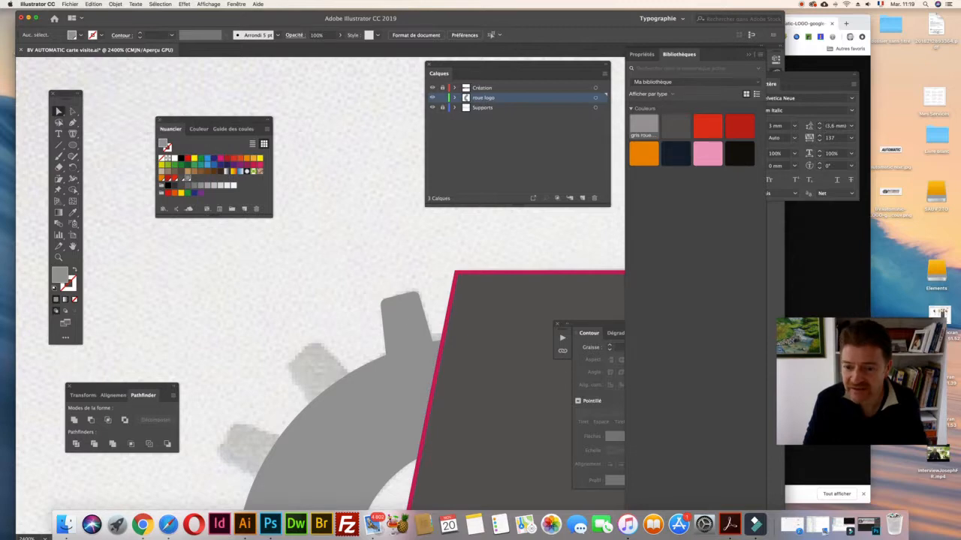
pyautogui.click(403, 319)
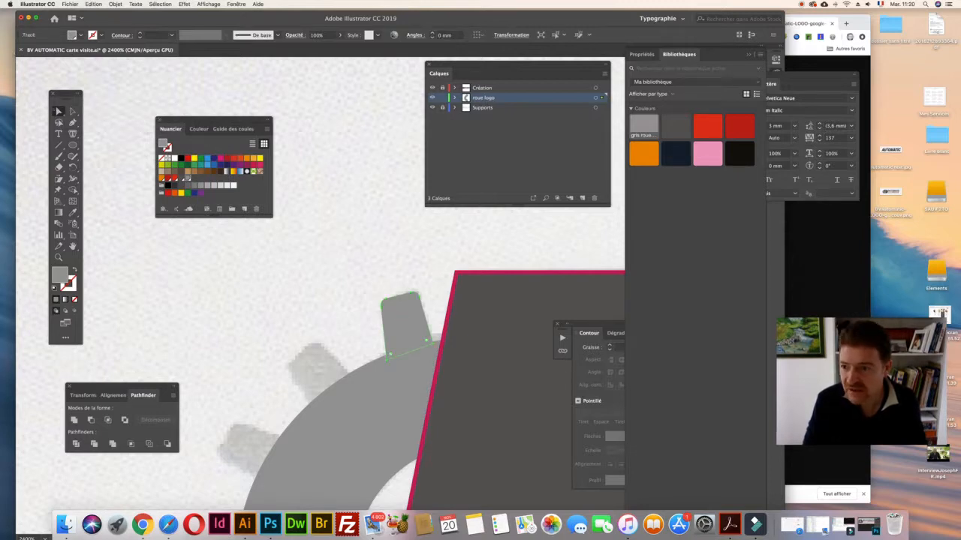
pyautogui.click(265, 237)
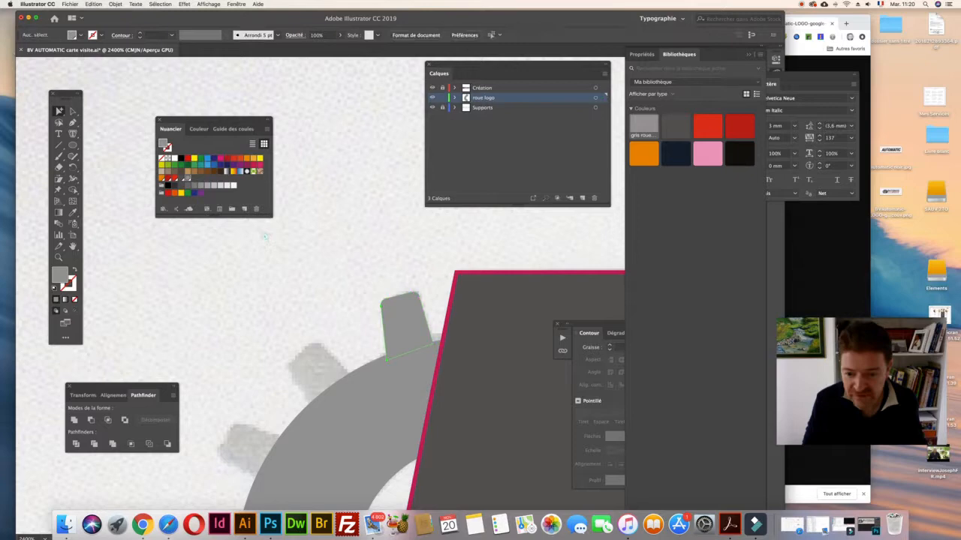
pyautogui.moveTo(391, 319); pyautogui.dragTo(303, 377)
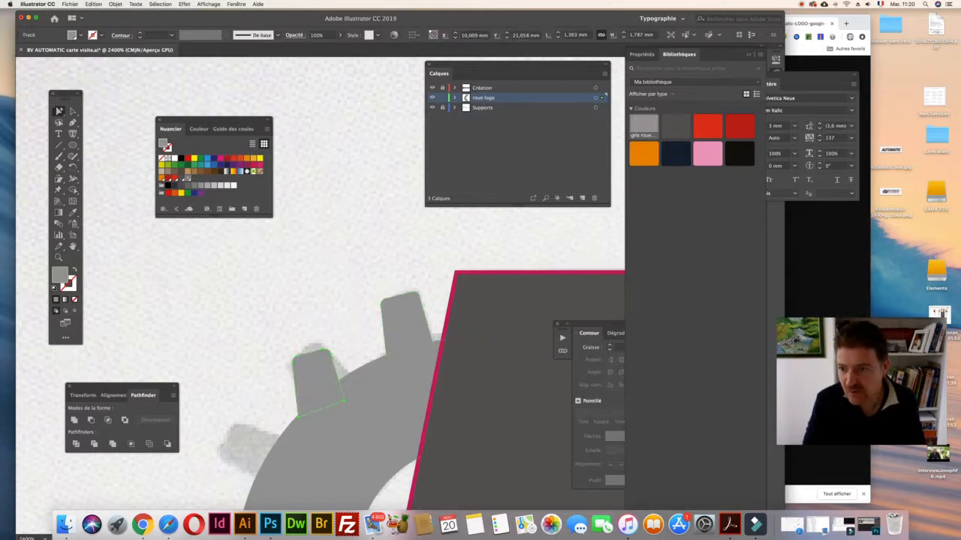
pyautogui.moveTo(317, 360); pyautogui.dragTo(321, 358)
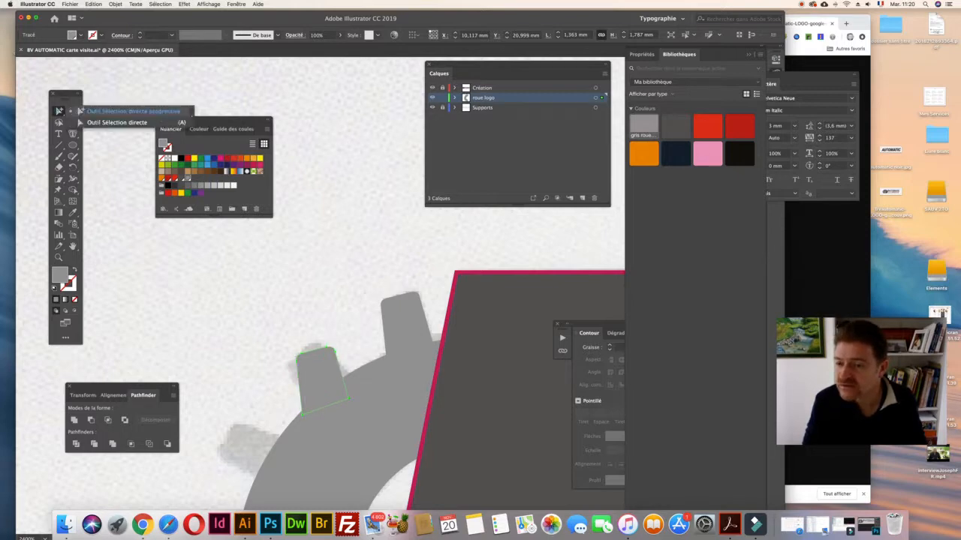
# Rotate the copied tooth counterclockwise and nudge it to match the slant and position of the template's second tooth
pyautogui.click(72, 111)
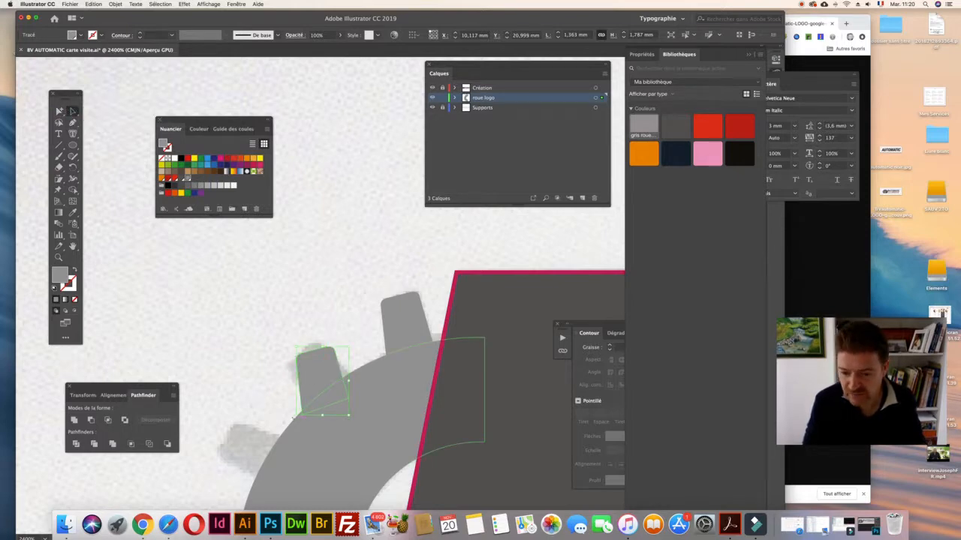
pyautogui.moveTo(297, 418); pyautogui.dragTo(316, 410)
pyautogui.moveTo(308, 375); pyautogui.dragTo(308, 370)
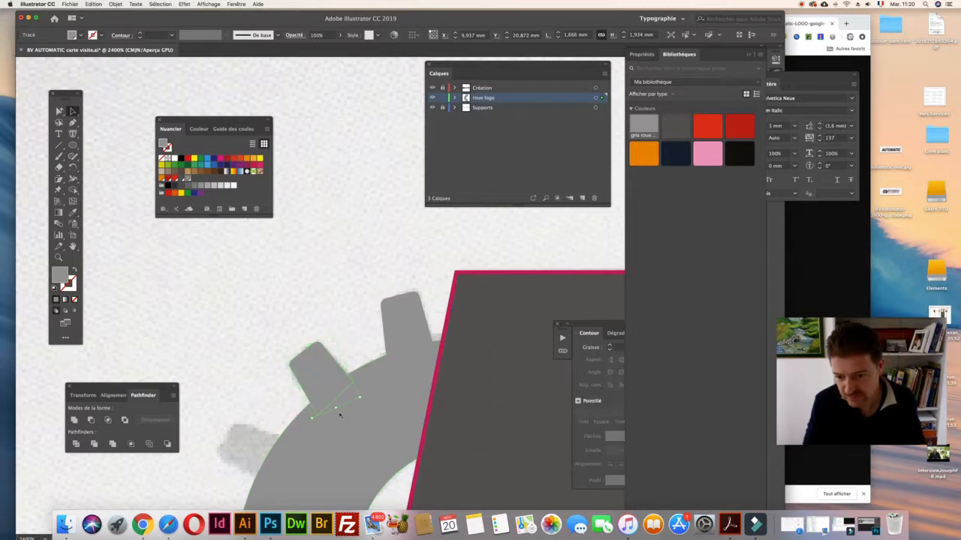
pyautogui.scroll(-3, 278, 360)
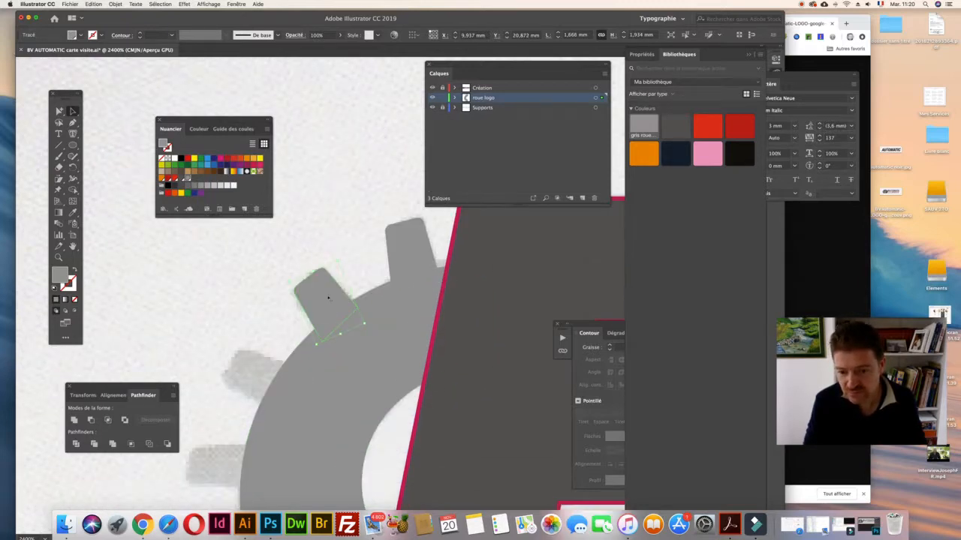
# Duplicate the rounded tooth onto the template's third and fourth teeth, rotating and nudging each copy to match its slant and position
pyautogui.moveTo(362, 324); pyautogui.dragTo(239, 391)
pyautogui.scroll(-5, 239, 391)
pyautogui.moveTo(256, 296); pyautogui.dragTo(235, 377)
pyautogui.scroll(-3, 221, 393)
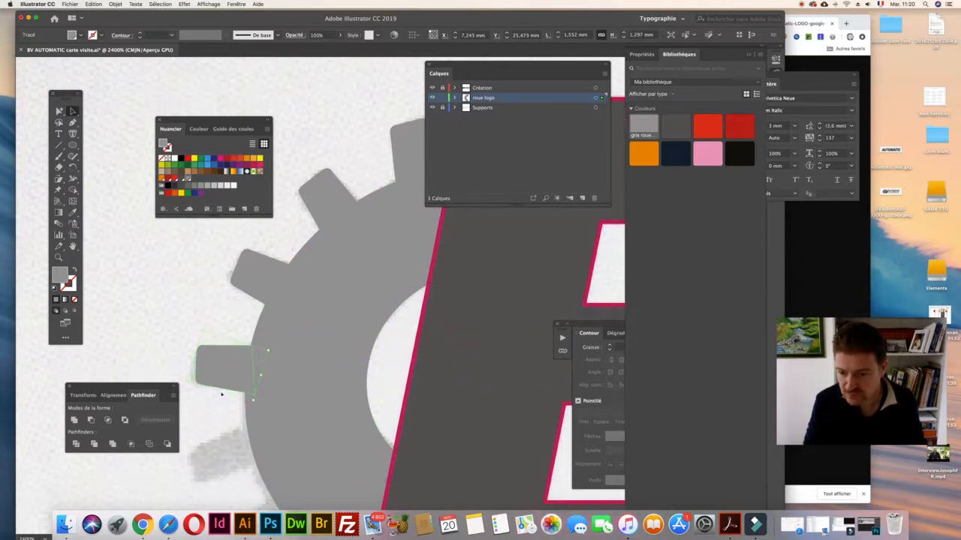
pyautogui.scroll(-3, 221, 393)
pyautogui.moveTo(222, 341); pyautogui.dragTo(219, 341)
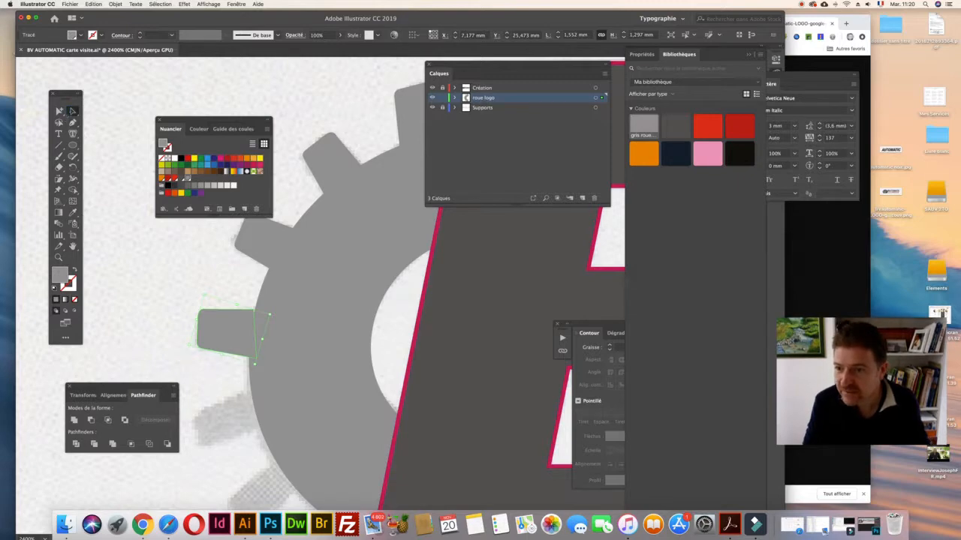
# Extend the fourth tooth's upper inner anchor point into the ring so the tooth overlaps its edge, and deselect it
pyautogui.click(59, 111)
pyautogui.click(143, 244)
pyautogui.click(235, 312)
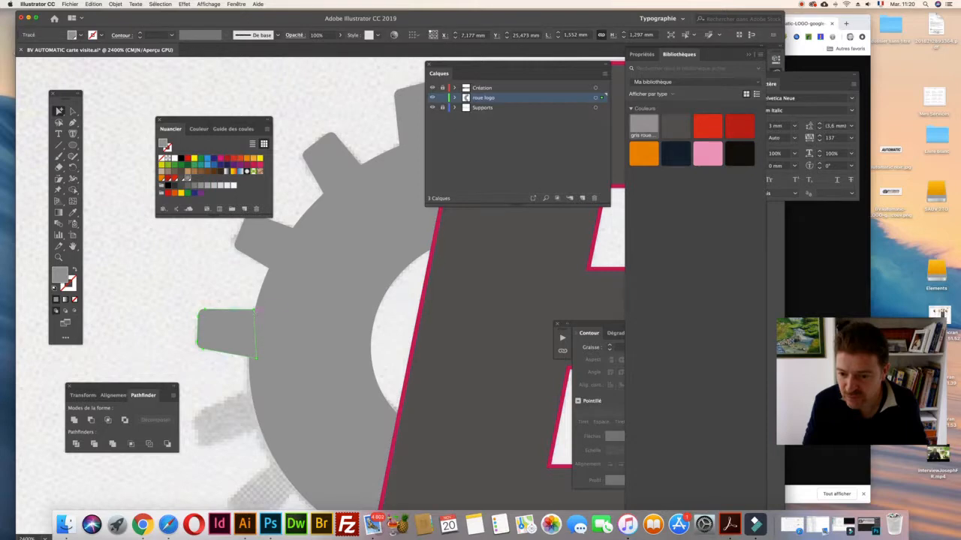
pyautogui.moveTo(255, 309); pyautogui.dragTo(255, 311)
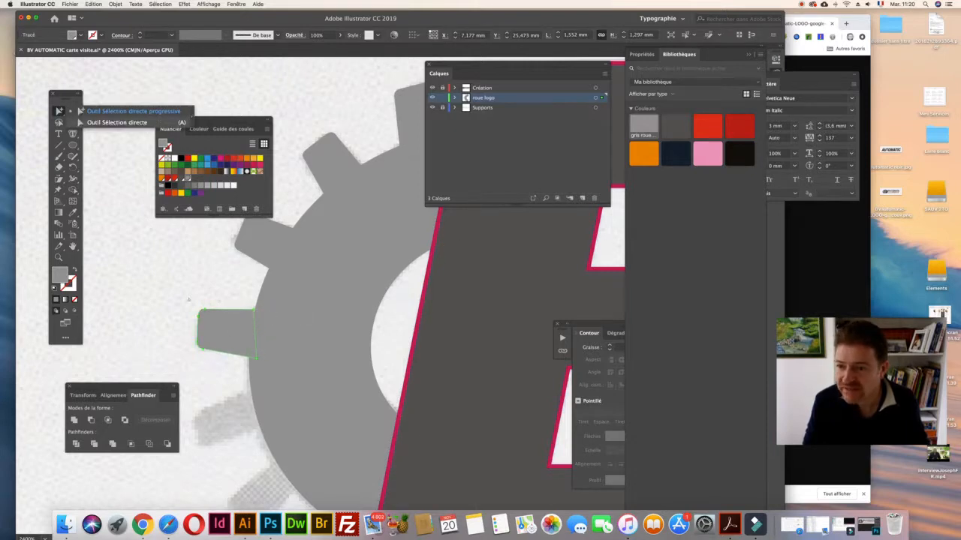
pyautogui.click(58, 110)
pyautogui.click(176, 306)
pyautogui.press('a')
pyautogui.moveTo(255, 310); pyautogui.dragTo(261, 310)
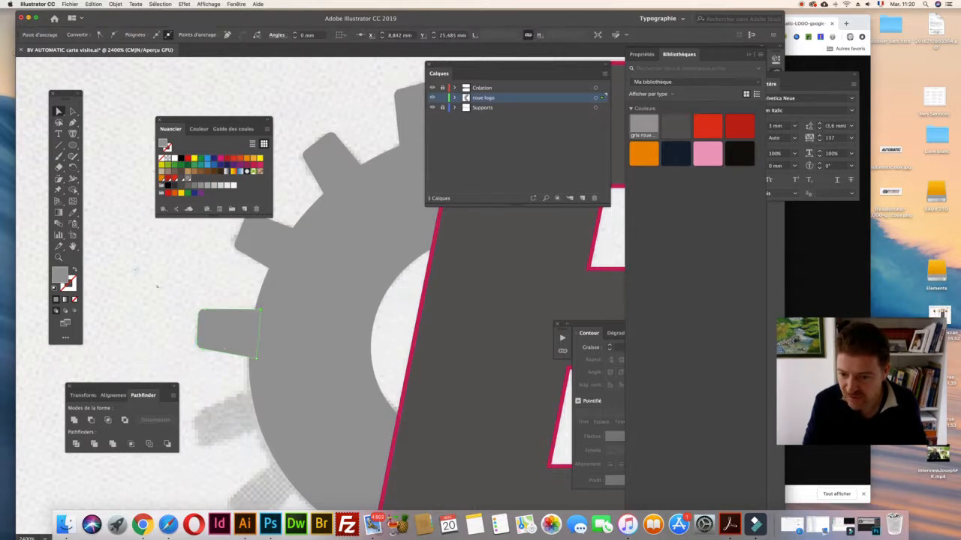
pyautogui.click(165, 288)
pyautogui.scroll(-3, 165, 288)
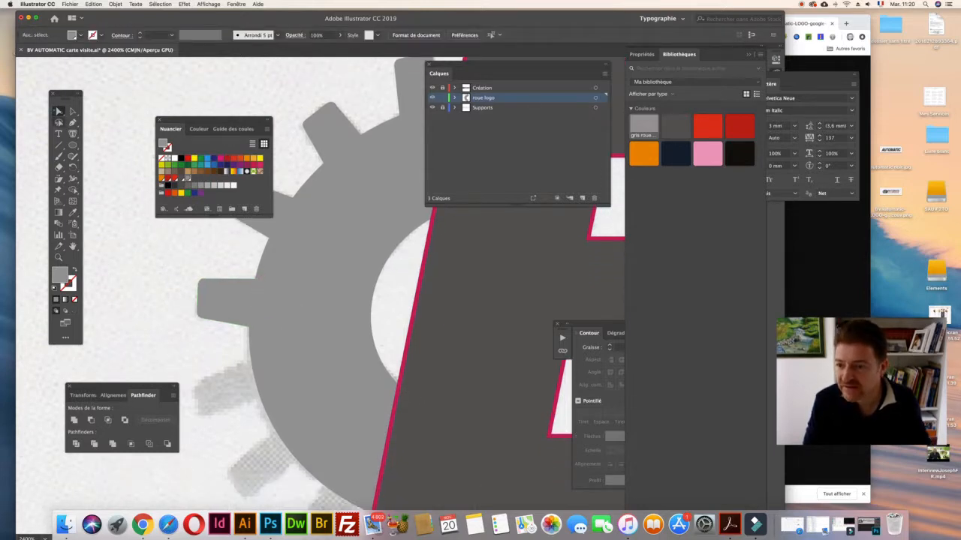
# Duplicate the fourth tooth onto the template's fifth tooth and rotate the copy to match its slant
pyautogui.click(72, 111)
pyautogui.click(116, 123)
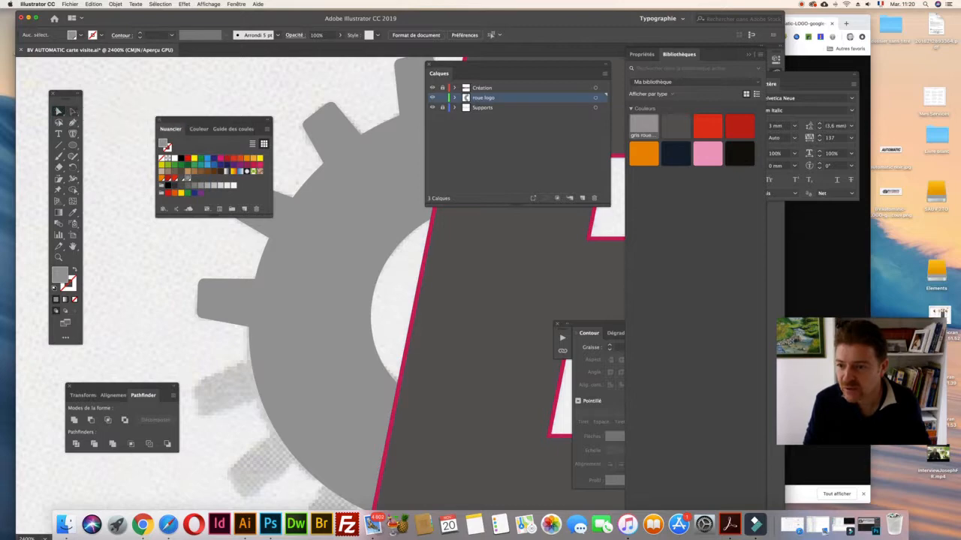
pyautogui.click(244, 386)
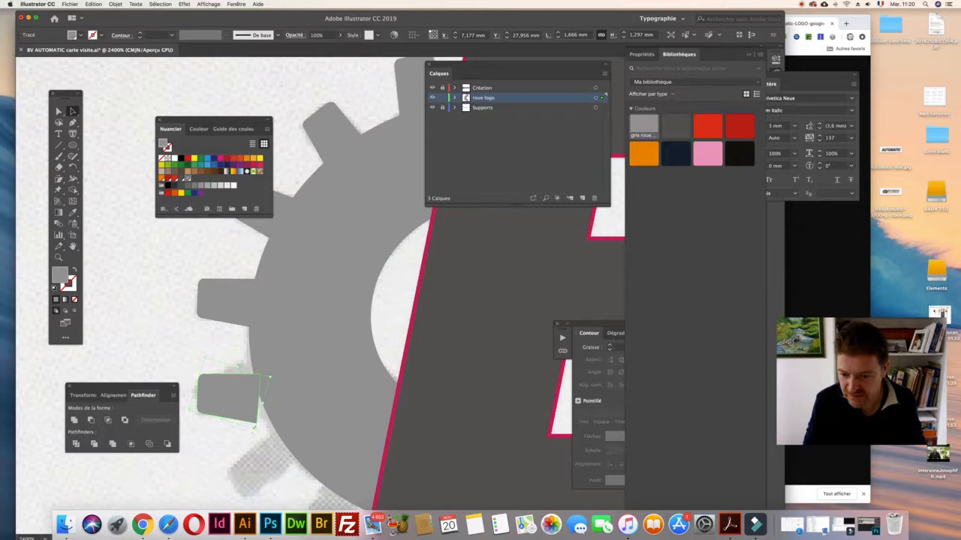
pyautogui.moveTo(233, 398); pyautogui.dragTo(235, 385)
pyautogui.scroll(-3, 230, 402)
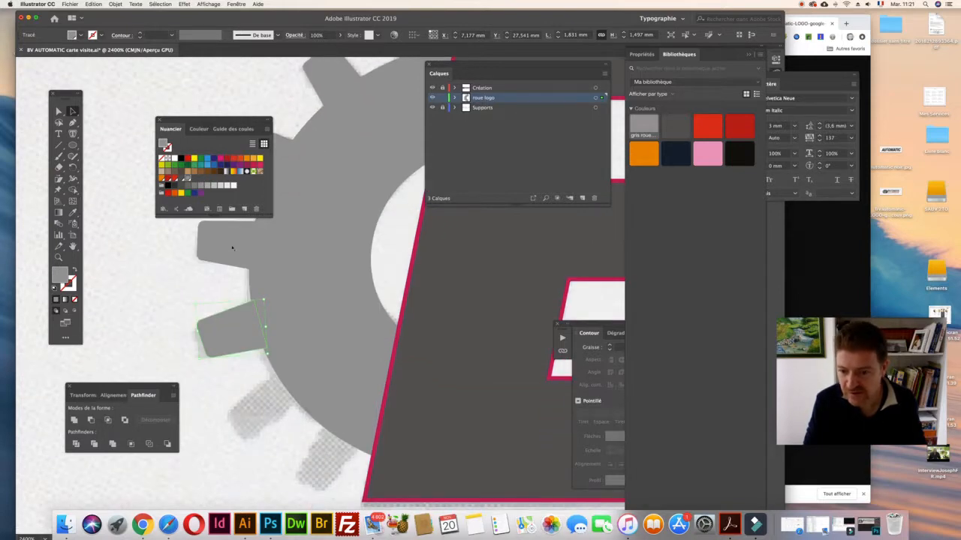
# Place a rotated tooth copy over the template's sixth tooth and pull its inner anchor points into the ring
pyautogui.moveTo(238, 240); pyautogui.dragTo(272, 420)
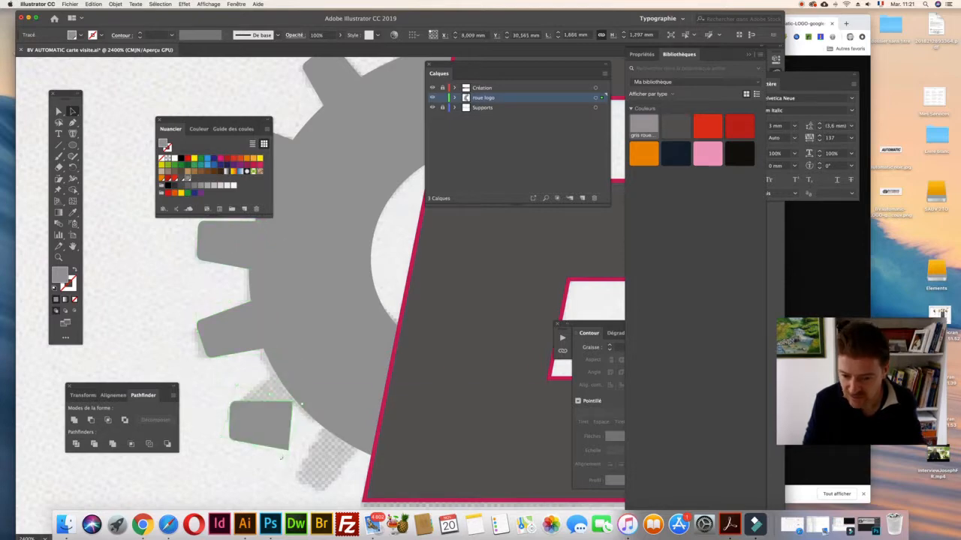
pyautogui.moveTo(281, 457); pyautogui.dragTo(275, 411)
pyautogui.press('v')
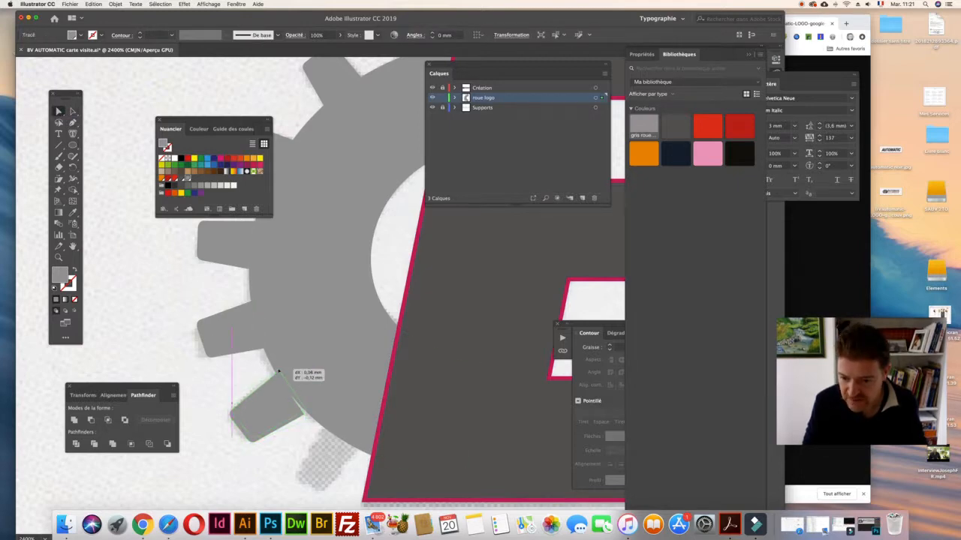
pyautogui.moveTo(275, 375); pyautogui.dragTo(306, 411)
# Duplicate the tooth onto the template's seventh tooth beside the B's lower corner, rotate it to match, and deselect it
pyautogui.click(73, 112)
pyautogui.click(149, 249)
pyautogui.moveTo(264, 423); pyautogui.dragTo(335, 487)
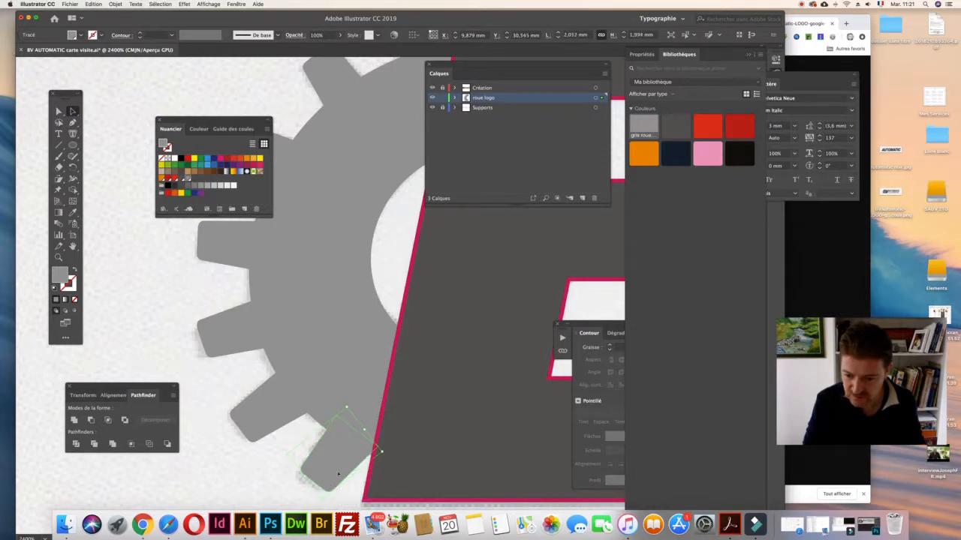
pyautogui.click(260, 476)
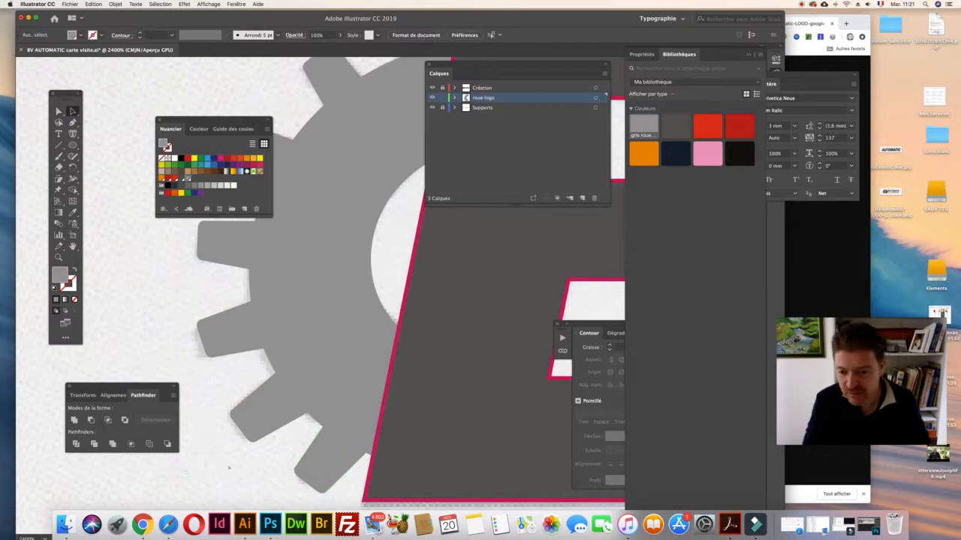
# Hide the Création and Supports layers and display the remaining gear artwork in outline view
pyautogui.press('super+minus')
pyautogui.press('super+minus')
pyautogui.press('super+minus')
pyautogui.press('super+minus')
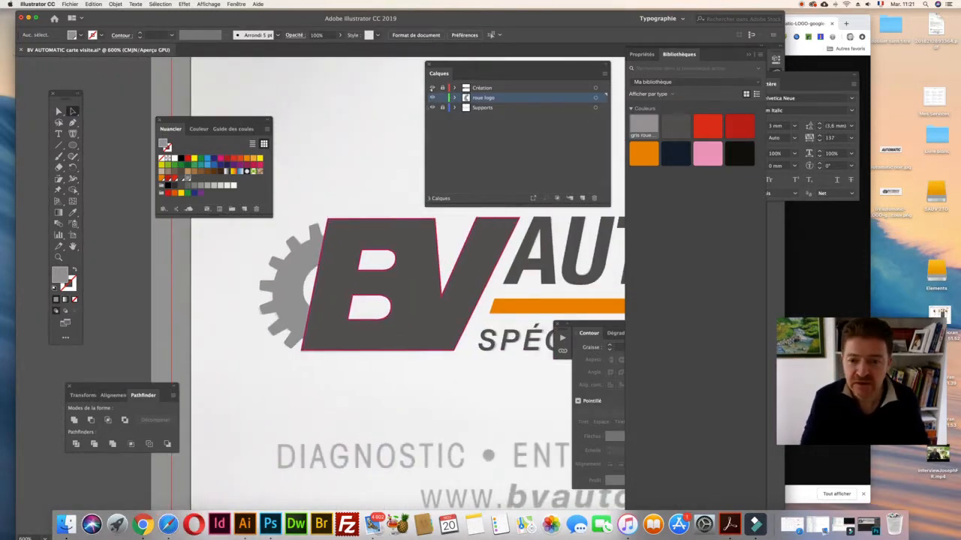
pyautogui.click(432, 88)
pyautogui.click(431, 108)
pyautogui.press('super+y')
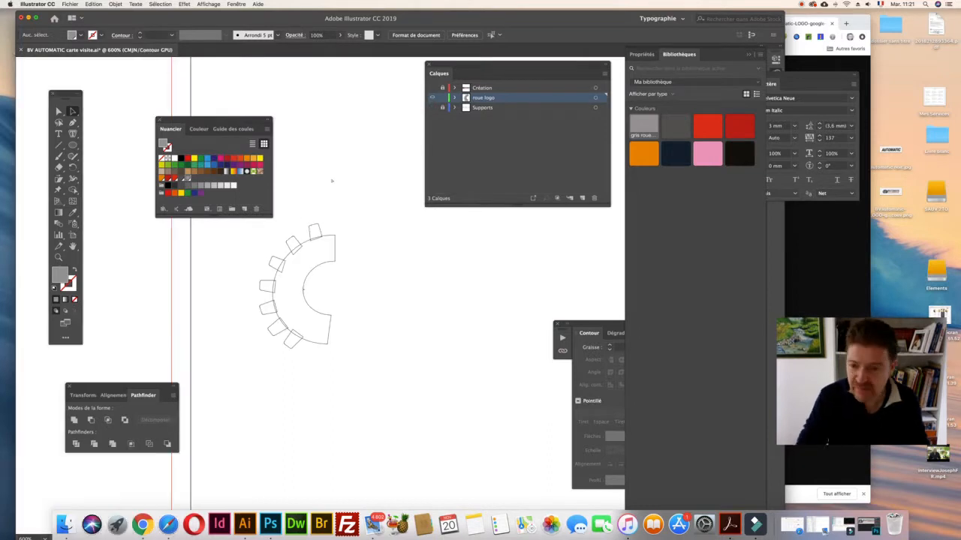
# Unite the ring and all seven teeth into a single gear shape
pyautogui.moveTo(333, 225); pyautogui.dragTo(261, 374)
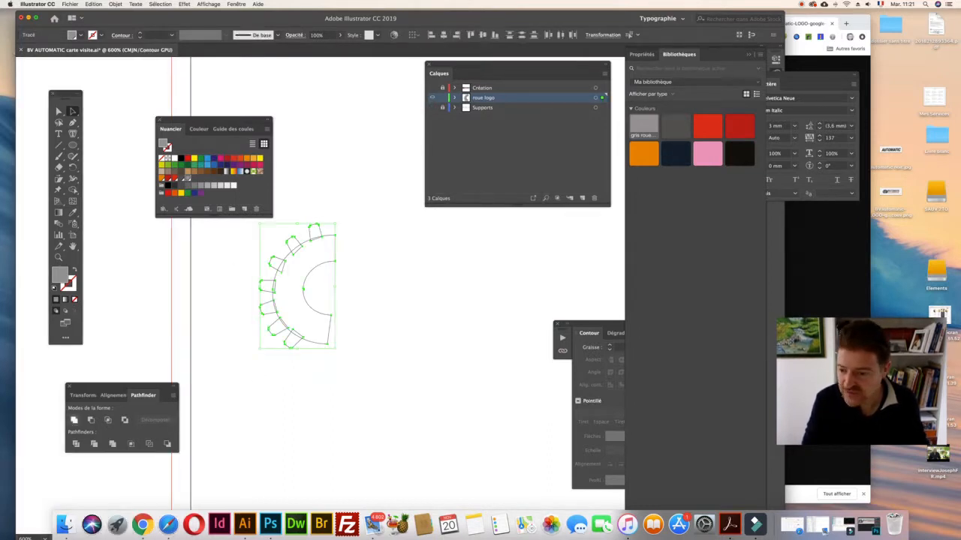
pyautogui.click(74, 419)
pyautogui.click(198, 295)
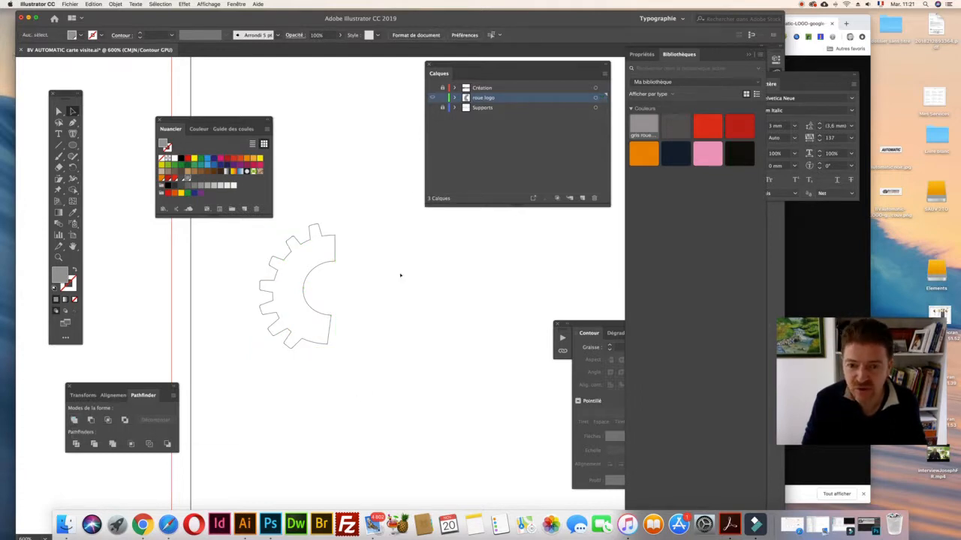
# Show the Création and Supports layers again and return to the colour preview
pyautogui.click(433, 88)
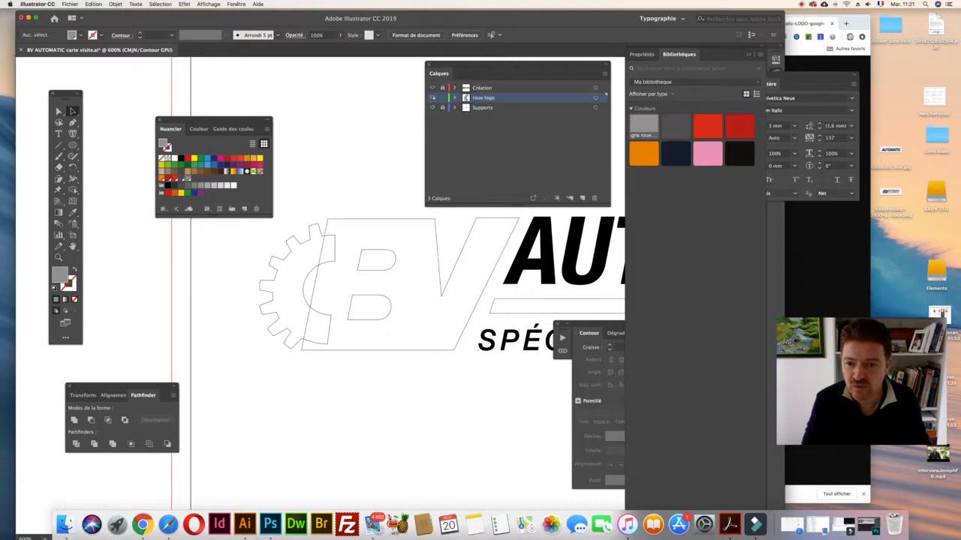
pyautogui.click(432, 97)
pyautogui.click(432, 98)
pyautogui.press('super+y')
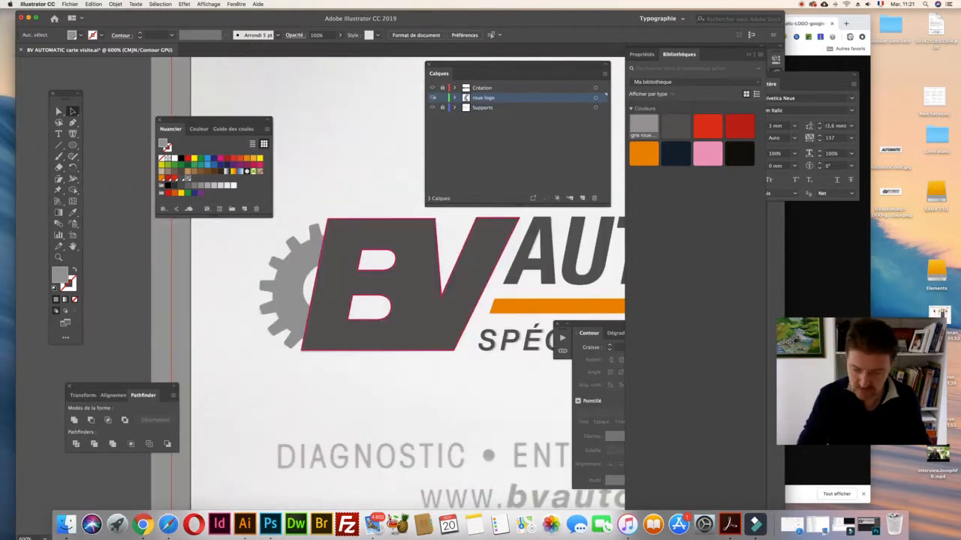
# Unlock the Création layer and remove the magenta stroke from the BV lettering
pyautogui.press('super+minus')
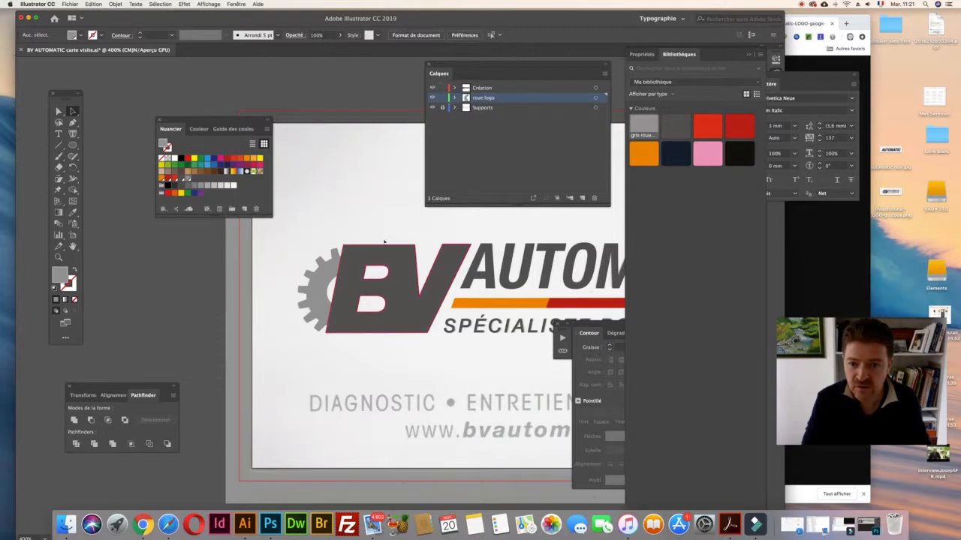
pyautogui.click(397, 270)
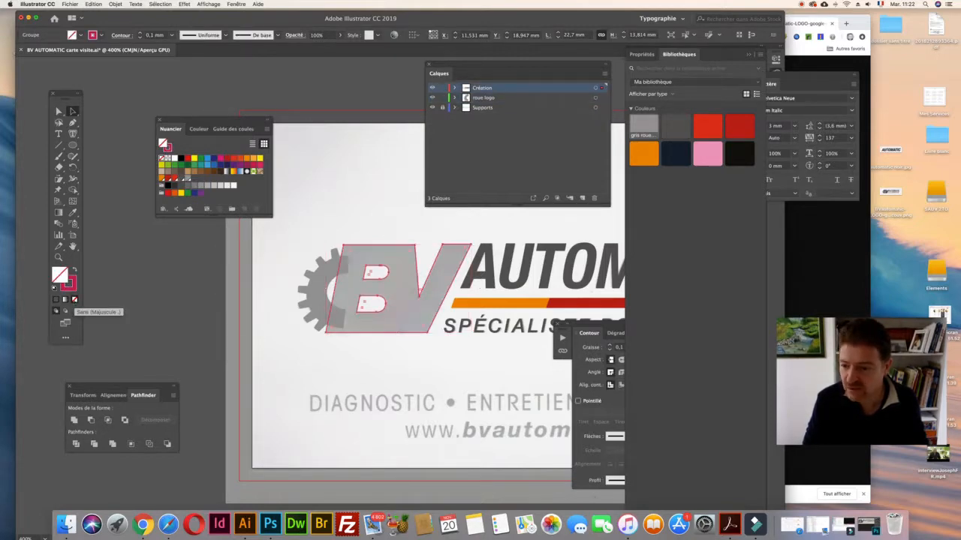
pyautogui.click(74, 299)
pyautogui.click(312, 319)
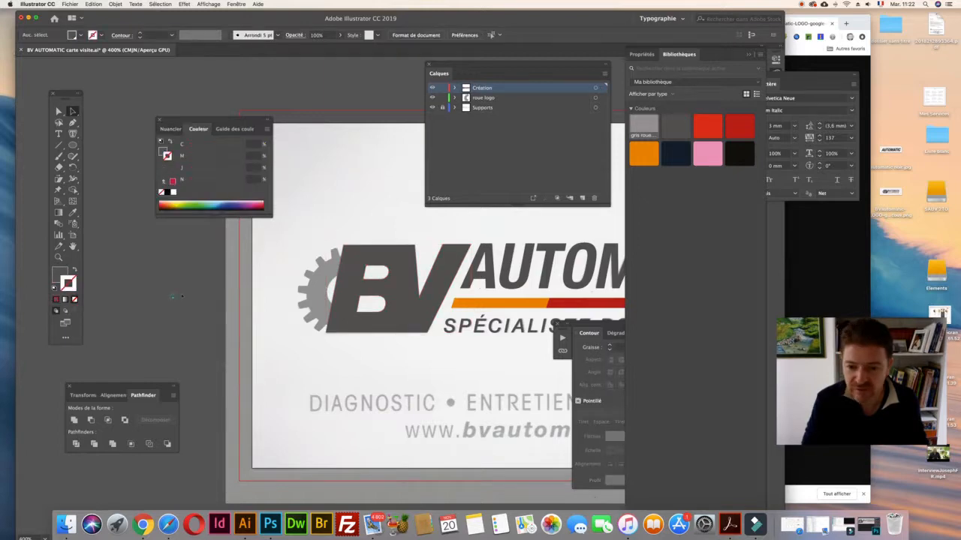
# Hide the Supports layer to review the vector logo without its template, and show the layer again
pyautogui.hscroll(-5, 312, 319)
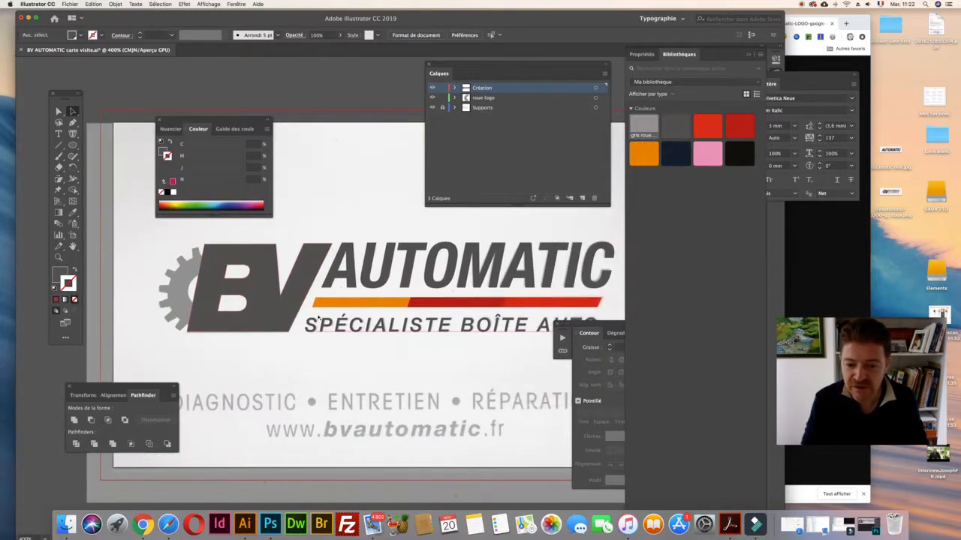
pyautogui.click(433, 107)
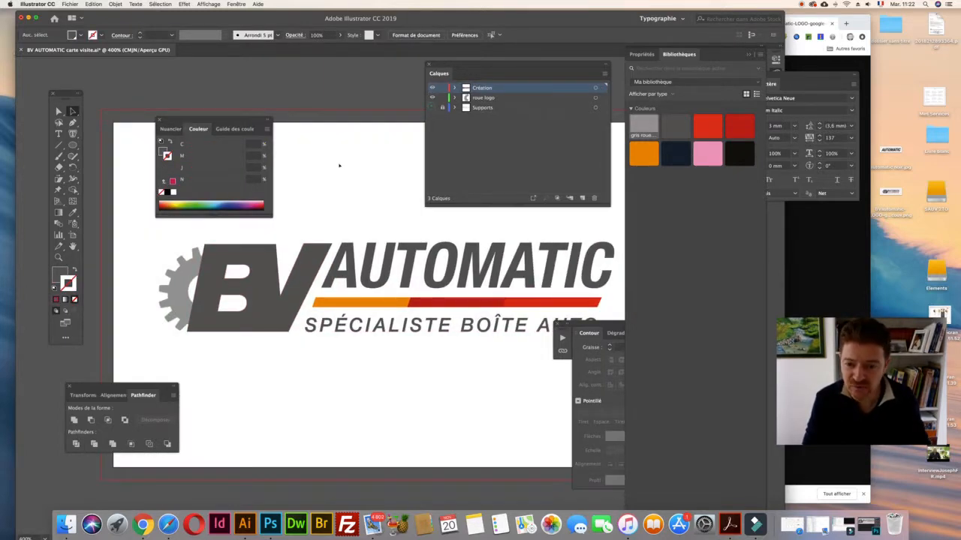
pyautogui.press('super+minus')
pyautogui.press('super+minus')
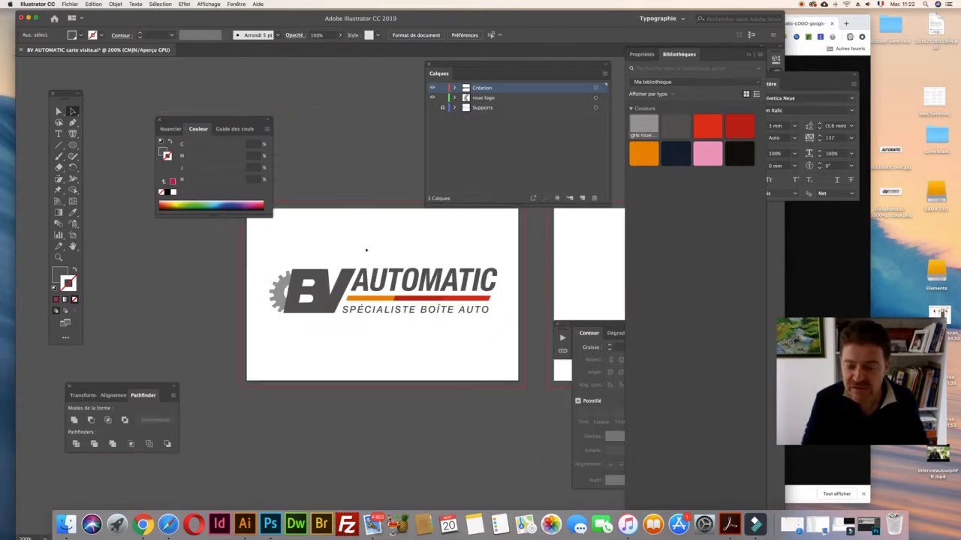
pyautogui.scroll(2, 366, 250)
pyautogui.click(432, 108)
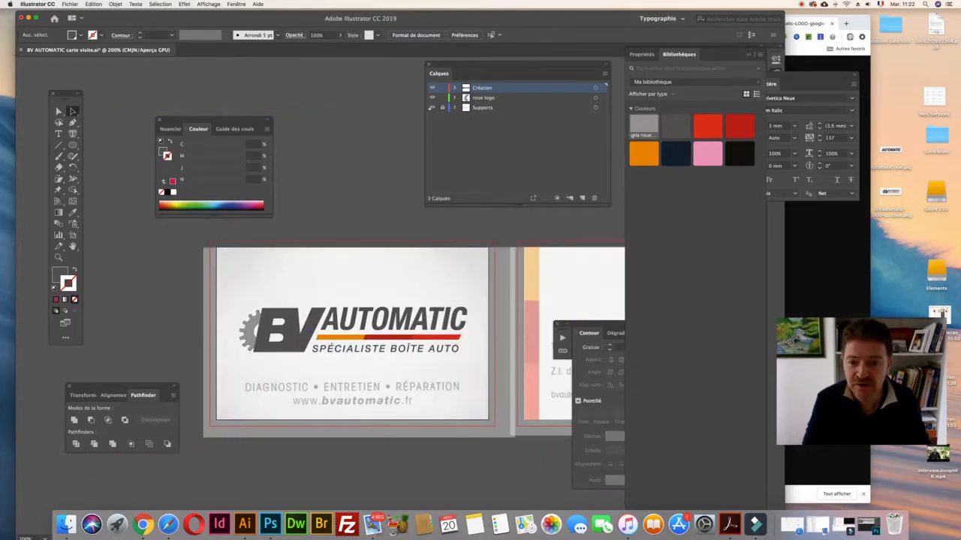
# Draw a rectangle about 4.9 × 16.7 mm over the orange section of the second card's vertical colour band
pyautogui.hscroll(5, 349, 275)
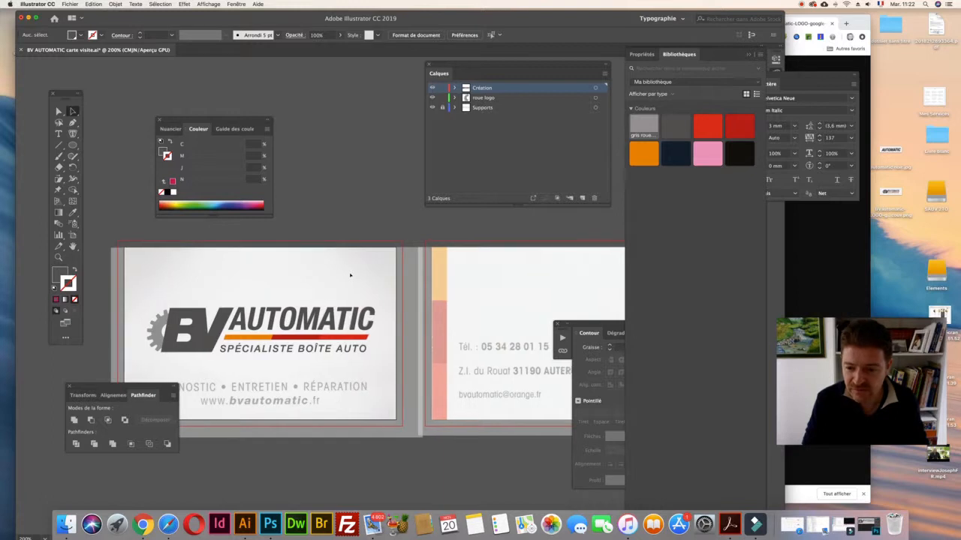
pyautogui.hscroll(2, 349, 275)
pyautogui.hscroll(-1, 350, 275)
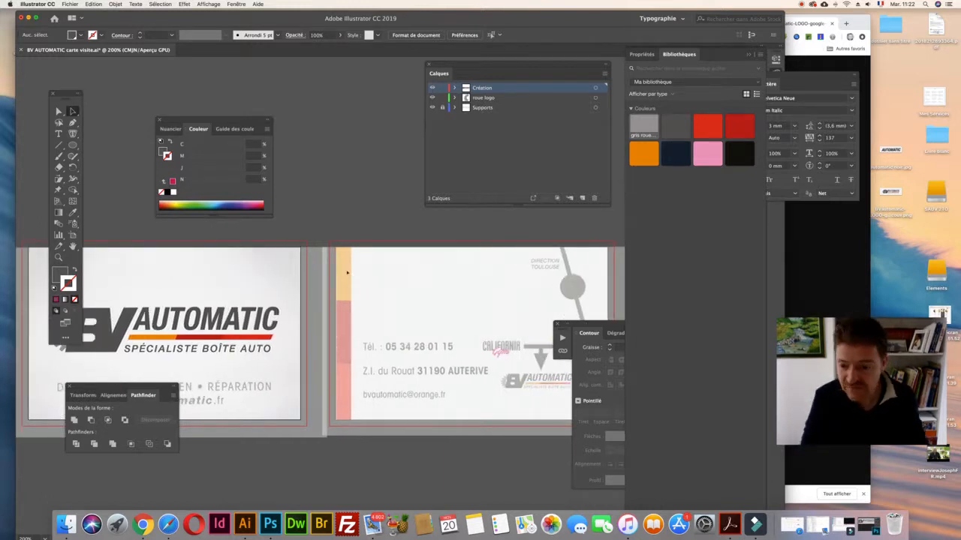
pyautogui.click(72, 144)
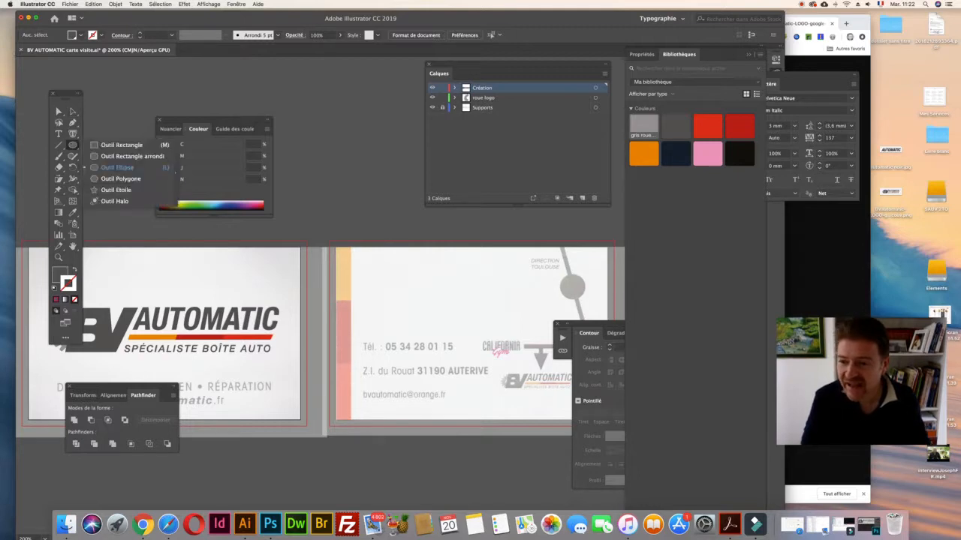
pyautogui.click(121, 145)
pyautogui.moveTo(337, 248); pyautogui.dragTo(349, 298)
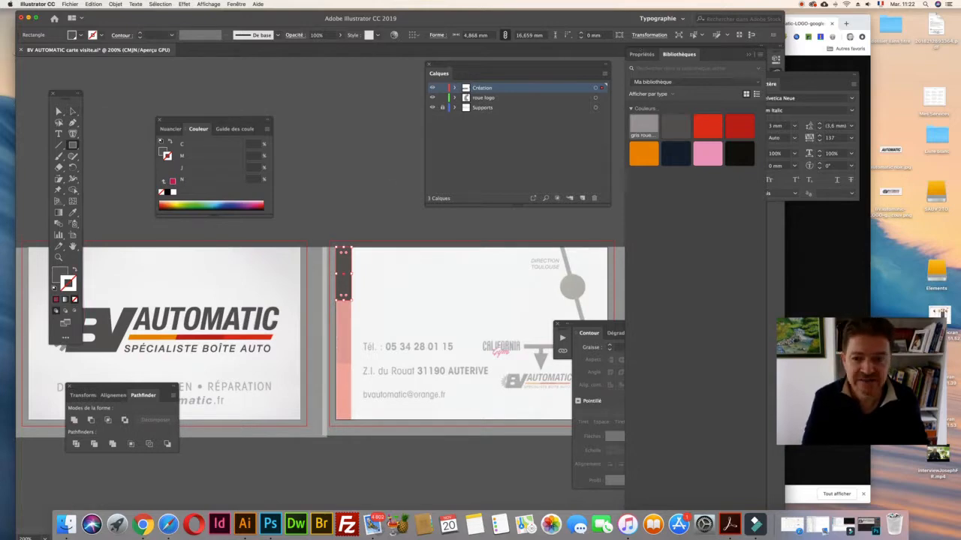
pyautogui.click(171, 129)
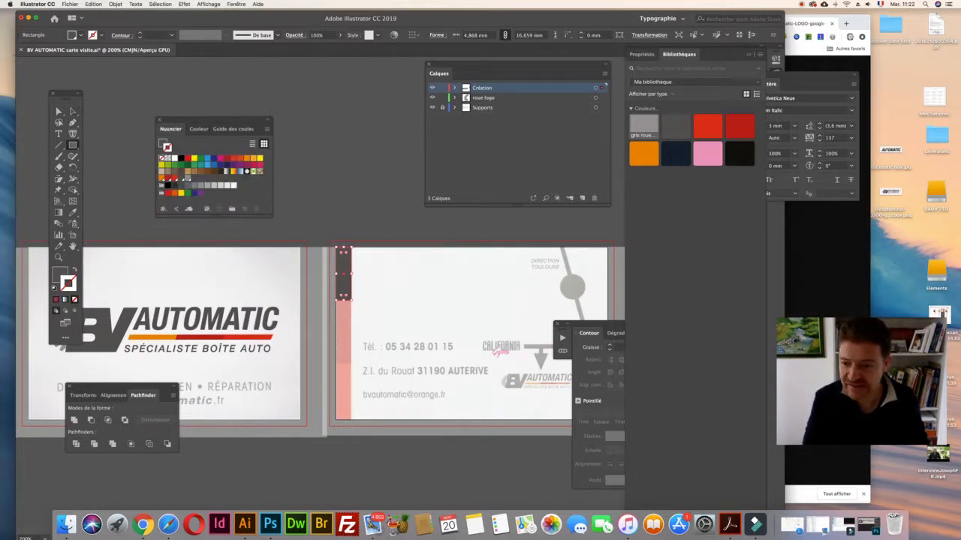
pyautogui.click(183, 178)
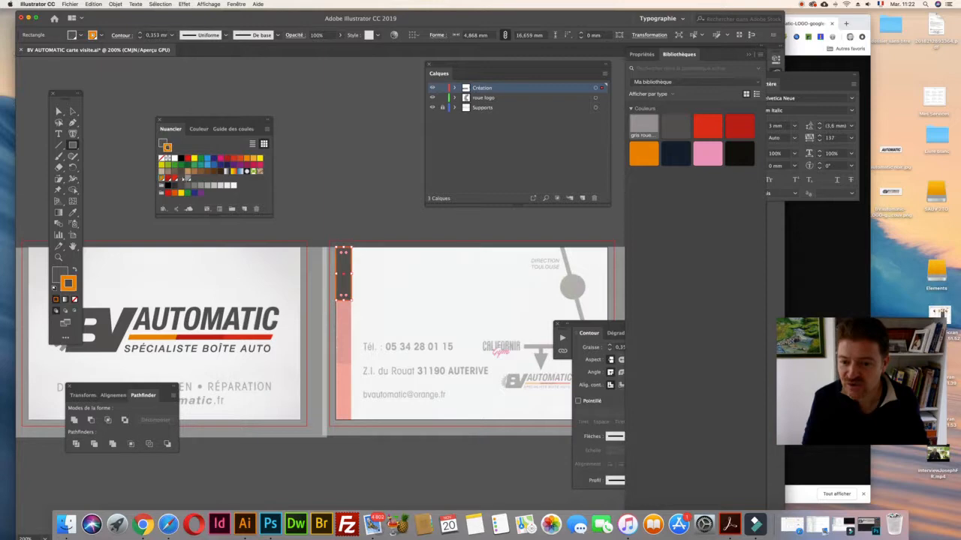
pyautogui.click(74, 300)
# Fill the new rectangle on the second card with the logo's orange swatch
pyautogui.click(59, 274)
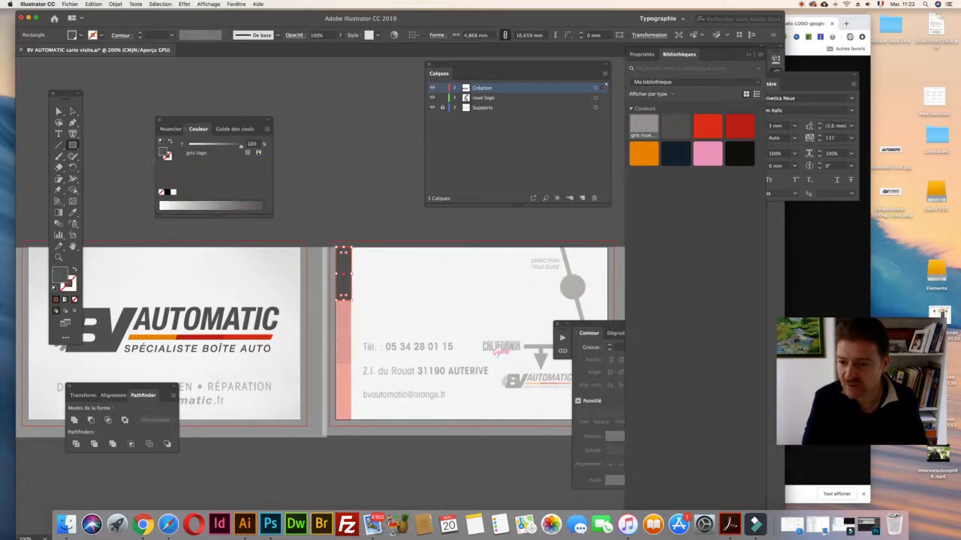
pyautogui.click(172, 130)
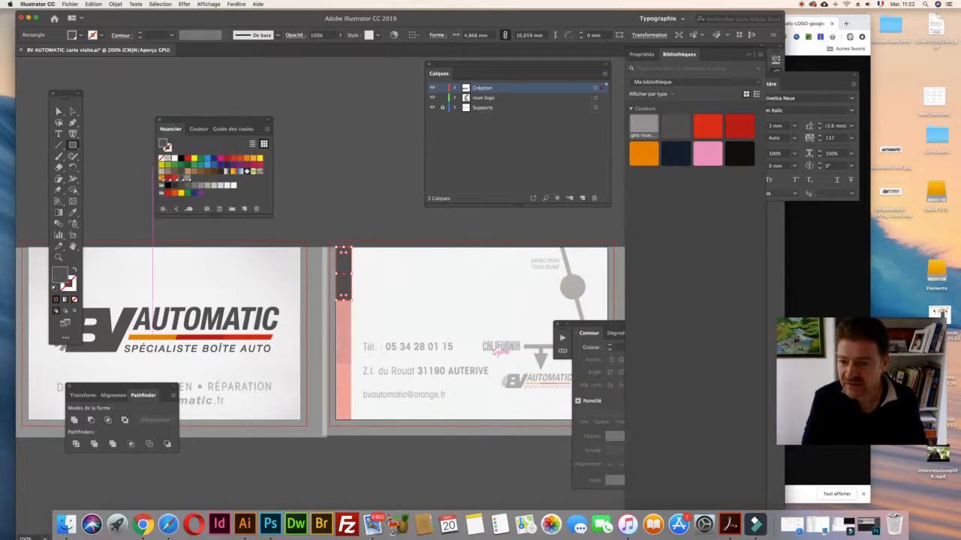
pyautogui.click(161, 178)
pyautogui.press('v')
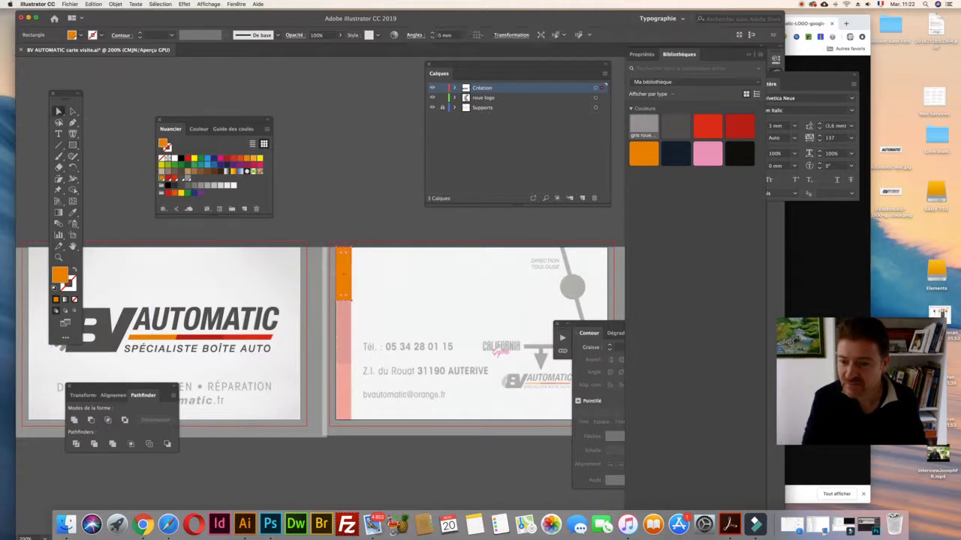
# Duplicate the orange rectangle directly below itself, fill the copy with the logo's dark red swatch, and stretch it down to the band's next section
pyautogui.moveTo(343, 277); pyautogui.dragTo(343, 331)
pyautogui.click(167, 178)
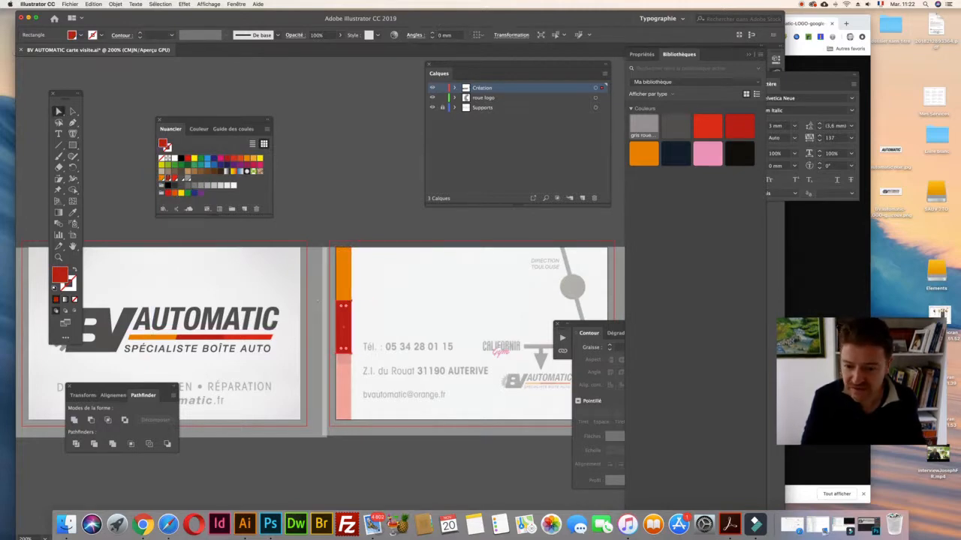
pyautogui.press('a')
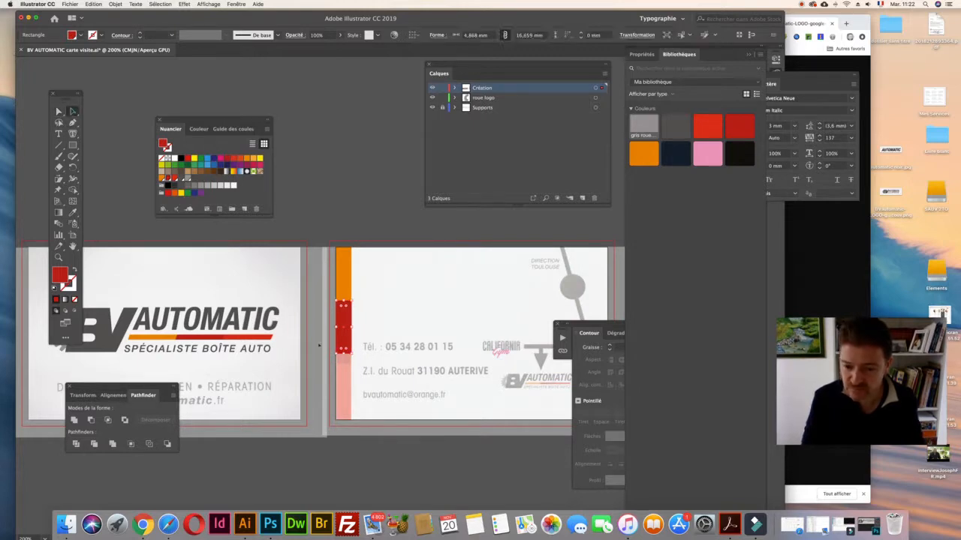
pyautogui.moveTo(343, 353); pyautogui.dragTo(344, 361)
# Duplicate the orange rectangle onto the band's lowest section, fill it with the logo's bright red swatch, and extend it to the card's lower edge
pyautogui.moveTo(343, 269); pyautogui.dragTo(348, 380)
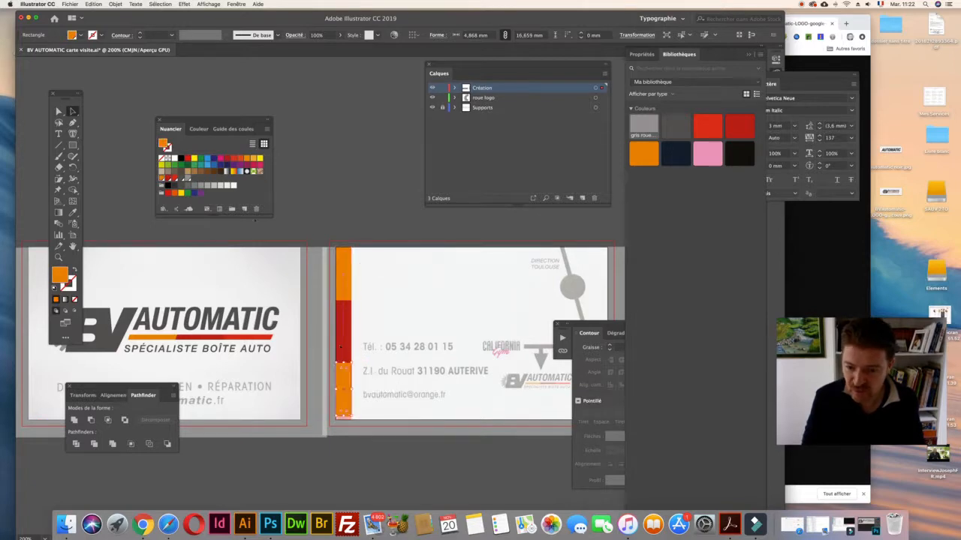
pyautogui.click(175, 179)
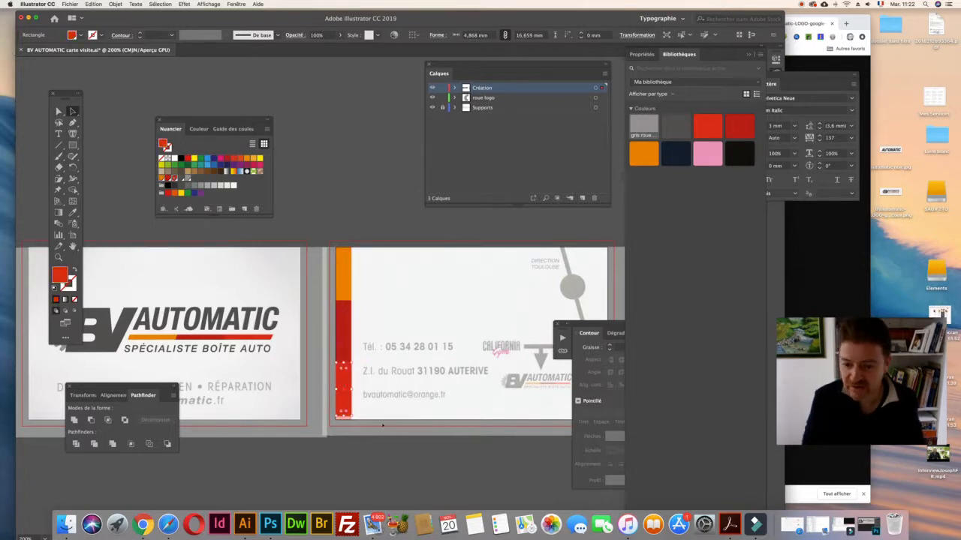
pyautogui.moveTo(343, 417); pyautogui.dragTo(343, 420)
pyautogui.click(338, 141)
# Examine both card sides to compare the redrawn logo and colour band with the text and map elements still to recreate
pyautogui.hscroll(-3, 289, 198)
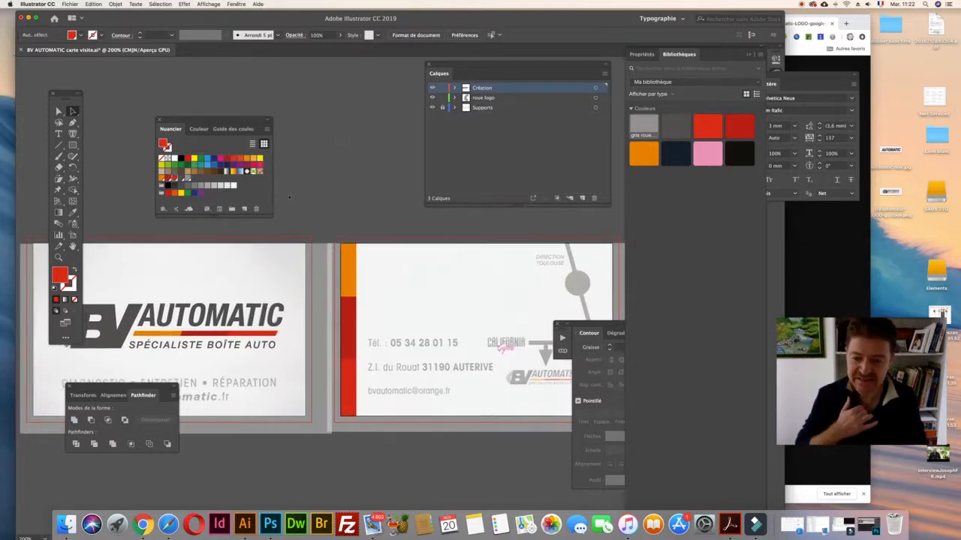
pyautogui.hscroll(-5, 307, 240)
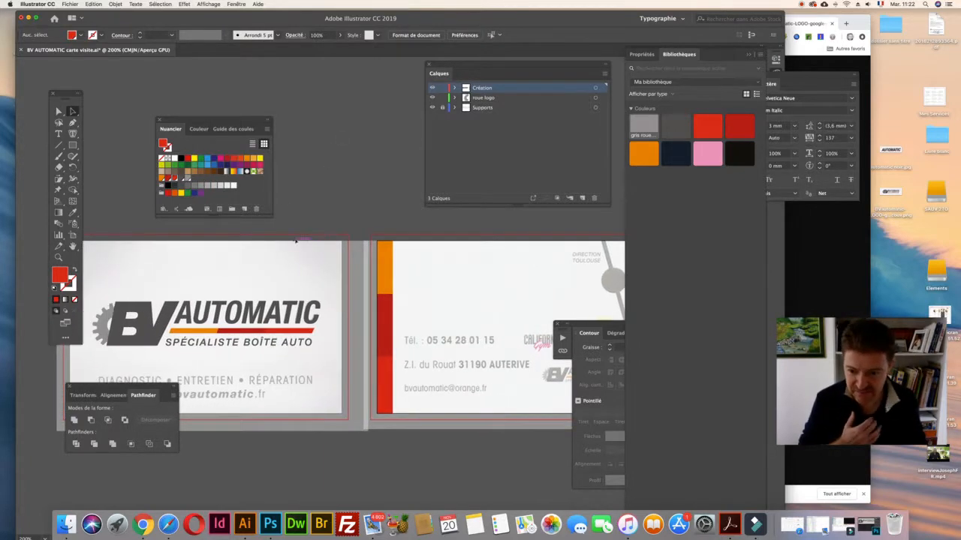
pyautogui.hscroll(-3, 360, 330)
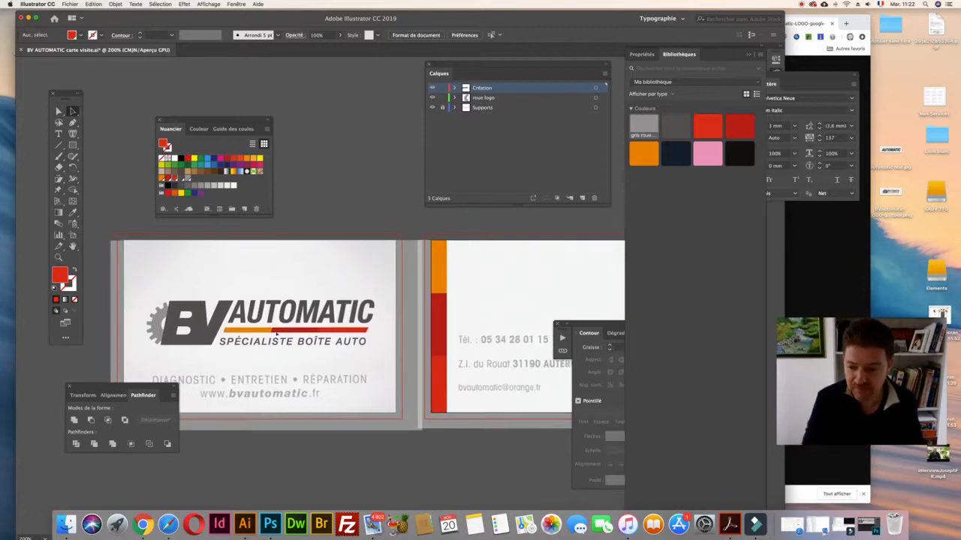
pyautogui.press('z')
pyautogui.hscroll(8, 338, 335)
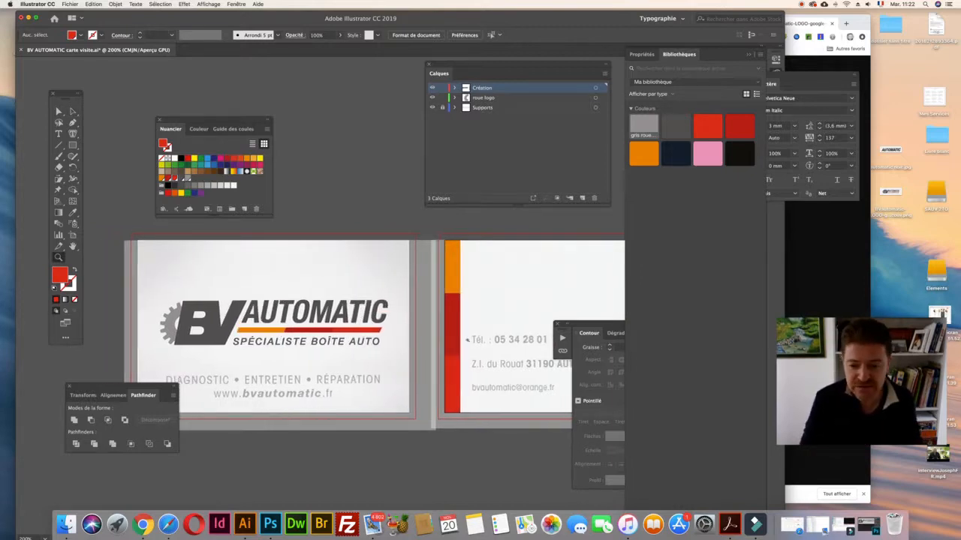
pyautogui.hscroll(3, 467, 339)
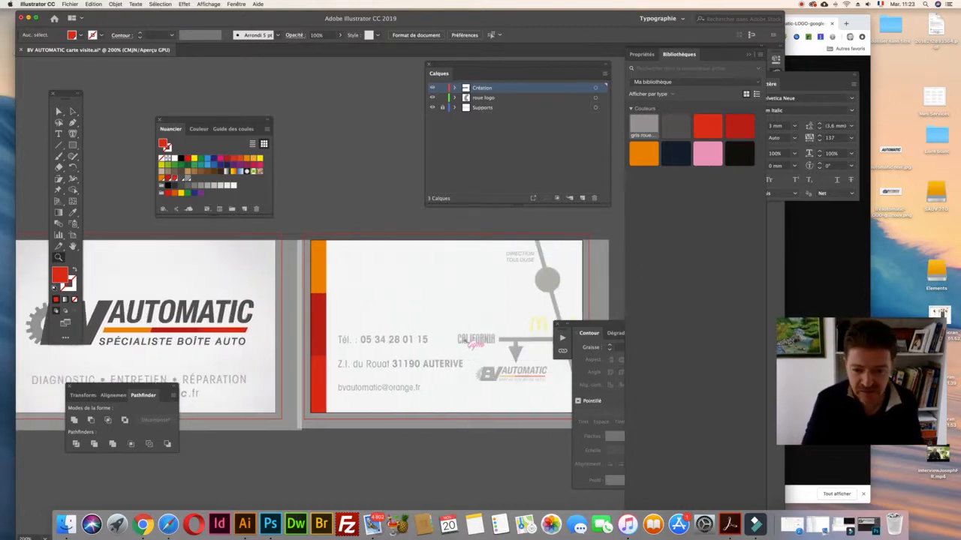
pyautogui.hscroll(2, 514, 376)
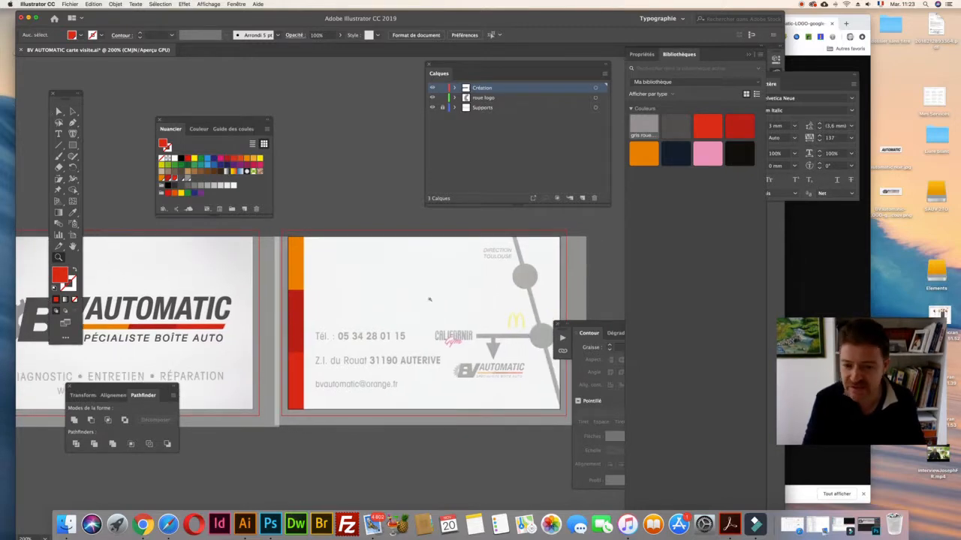
pyautogui.hscroll(-12, 363, 319)
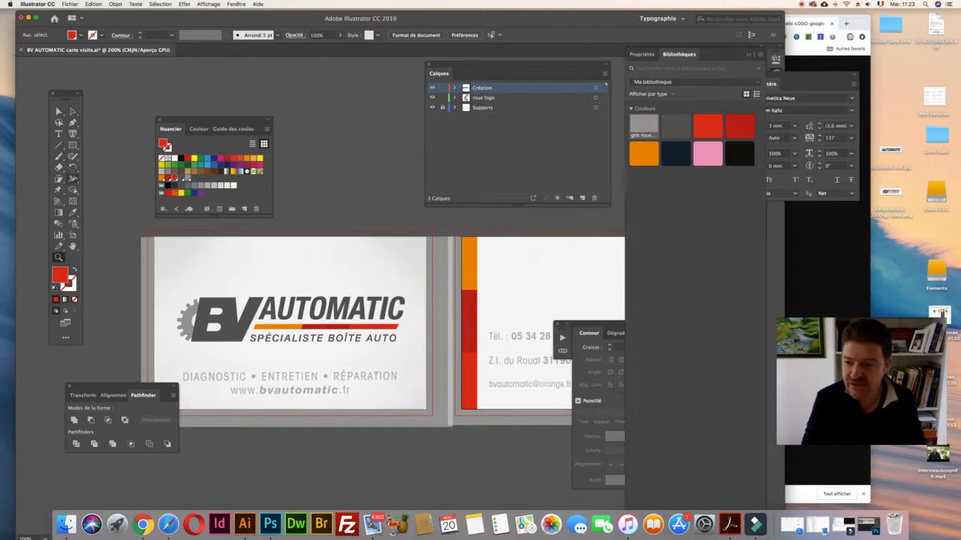
# Create a new layer above Création and name it Textes
pyautogui.click(308, 352)
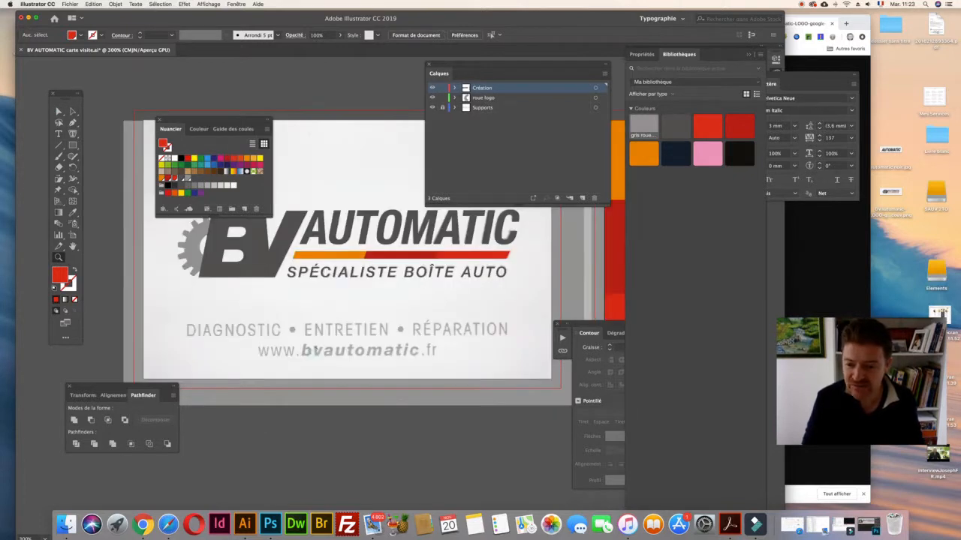
pyautogui.click(59, 134)
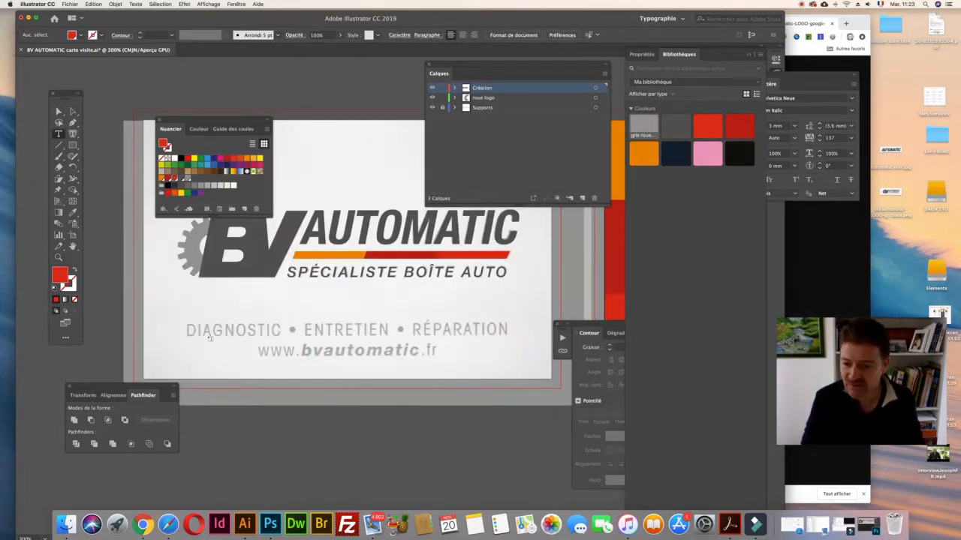
pyautogui.click(581, 198)
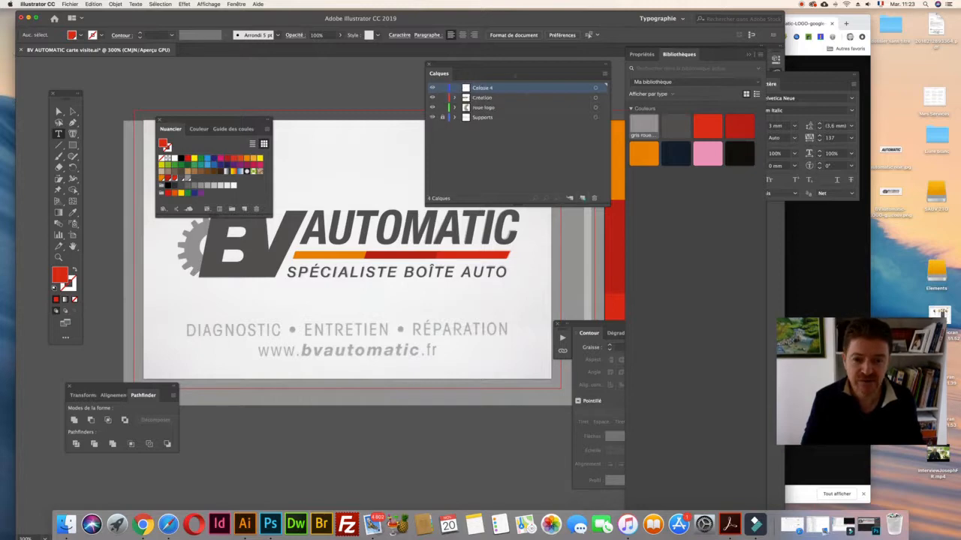
pyautogui.doubleClick(484, 87)
pyautogui.write('T')
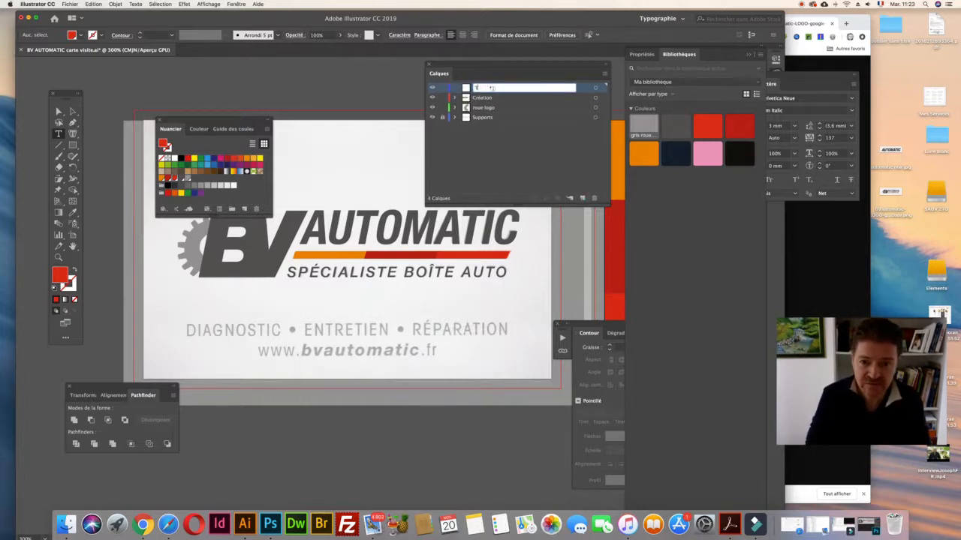
pyautogui.write('extetes')
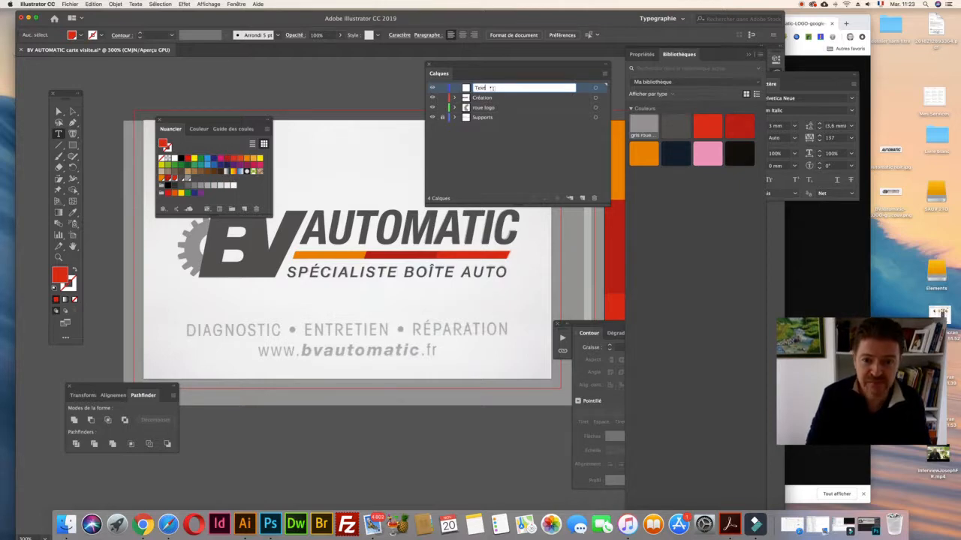
pyautogui.press('Return')
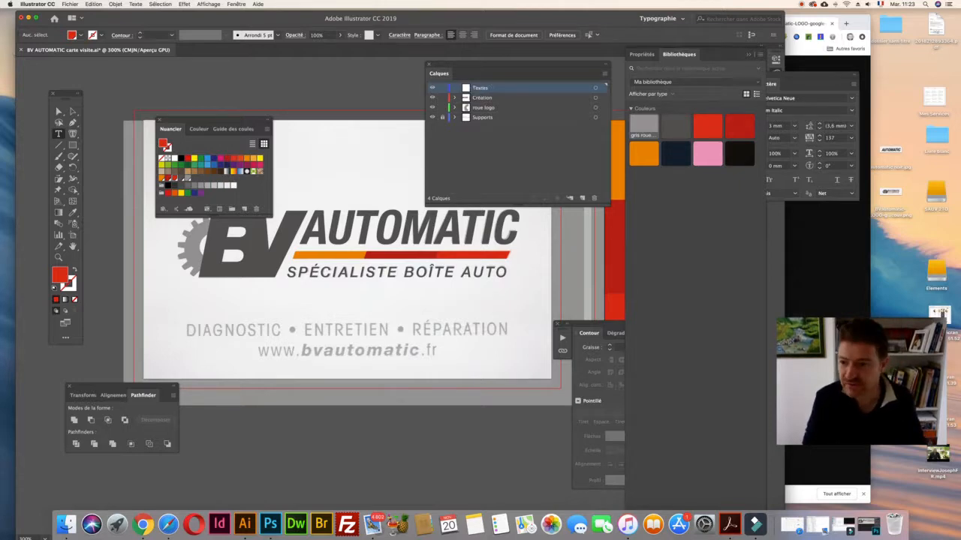
# Start a text line above the first card's grey services line with the letter D, set in Helvetica Neue Regular
pyautogui.click(208, 308)
pyautogui.write('D')
pyautogui.press('super+a')
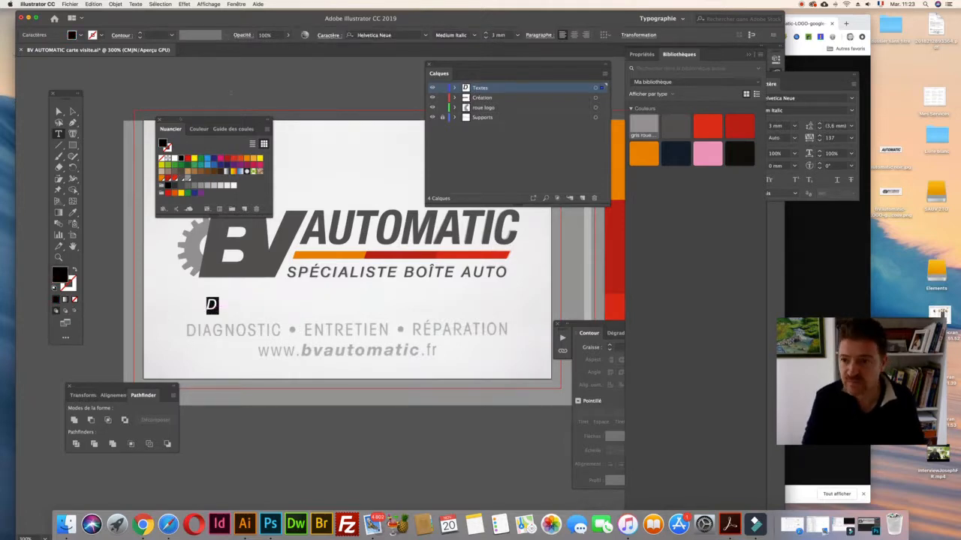
pyautogui.click(473, 34)
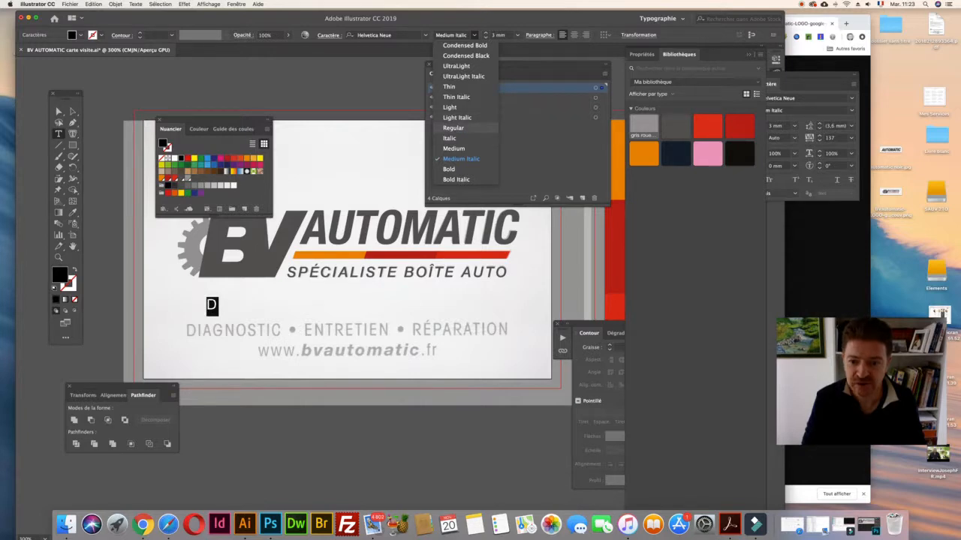
pyautogui.click(453, 128)
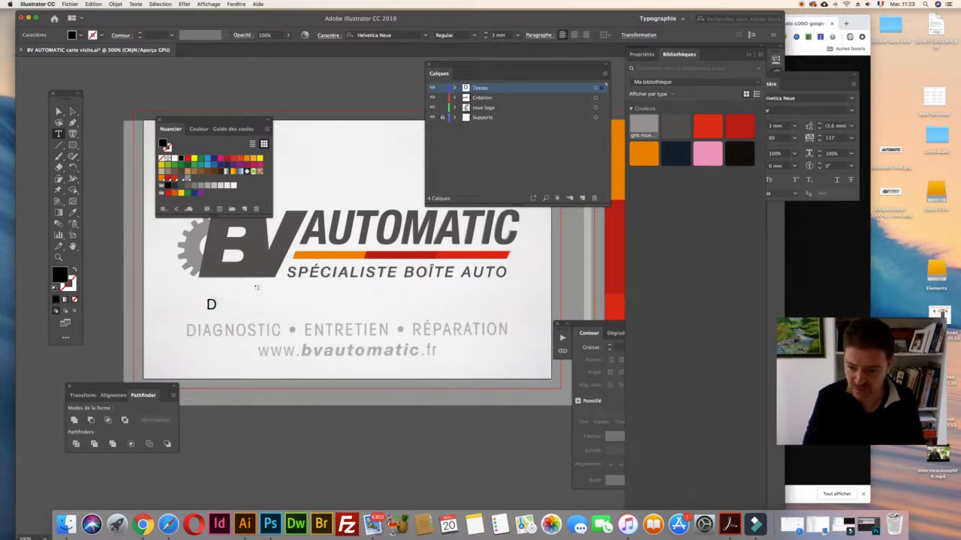
# Complete the line as "DIAGNOSTIC ENTRETIEN RÉPARATION" and move it over the template's grey services line
pyautogui.write('IAGNOSTI')
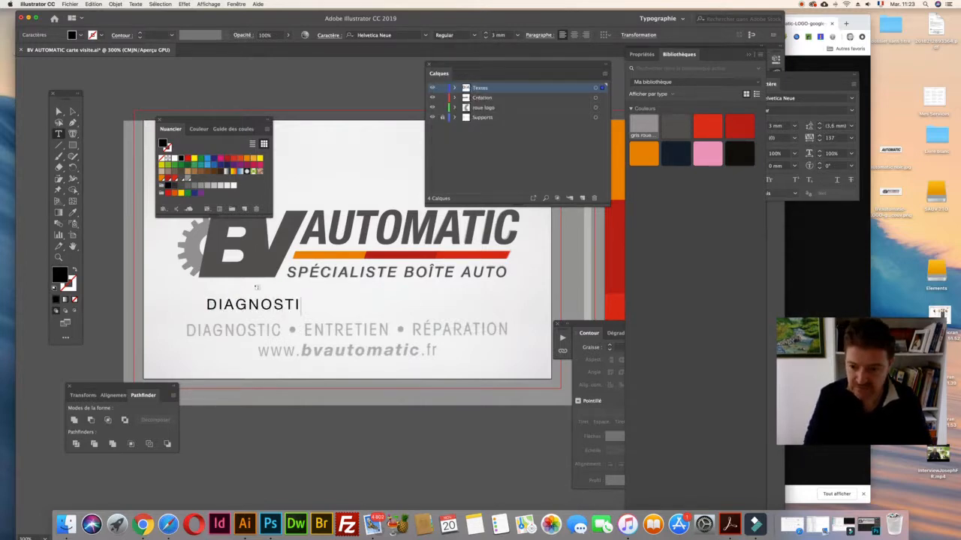
pyautogui.write('C ENTRE')
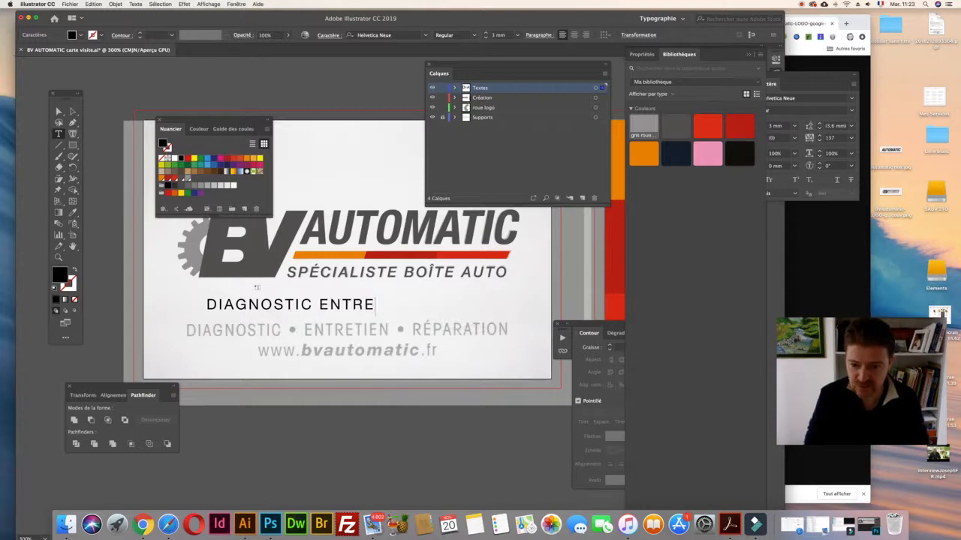
pyautogui.write('TIEN R2P')
pyautogui.press('BackSpace')
pyautogui.press('BackSpace')
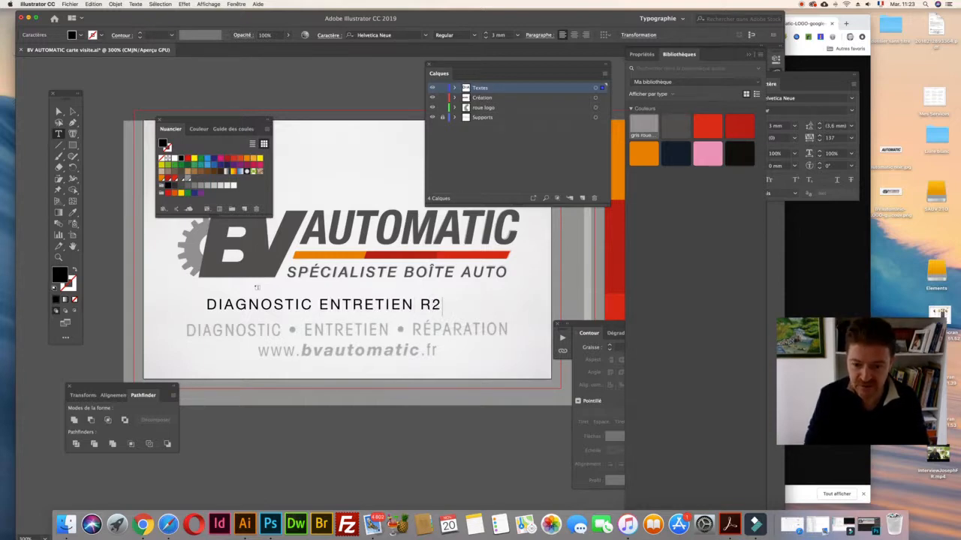
pyautogui.write('ÉPRA')
pyautogui.press('BackSpace')
pyautogui.press('BackSpace')
pyautogui.write('ARATION')
pyautogui.press('super+a')
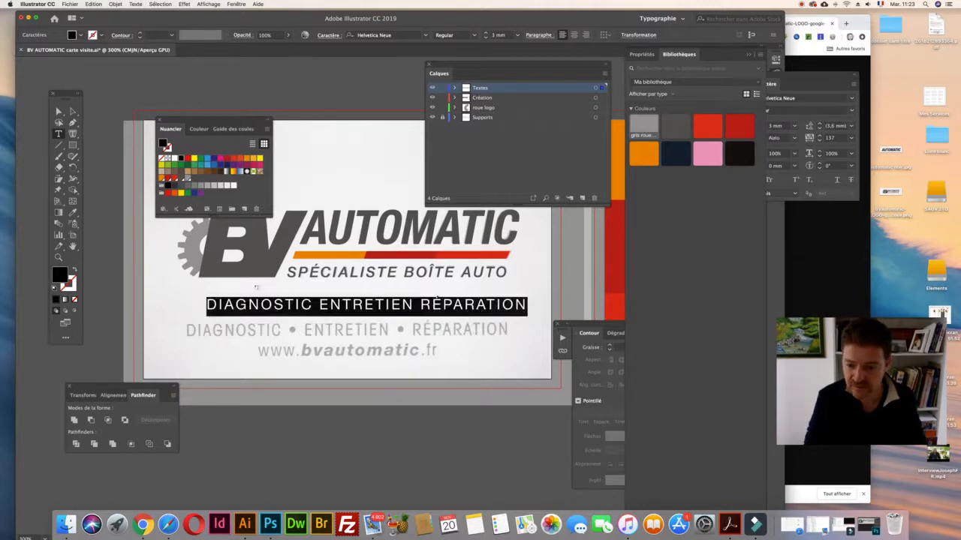
pyautogui.press('Escape')
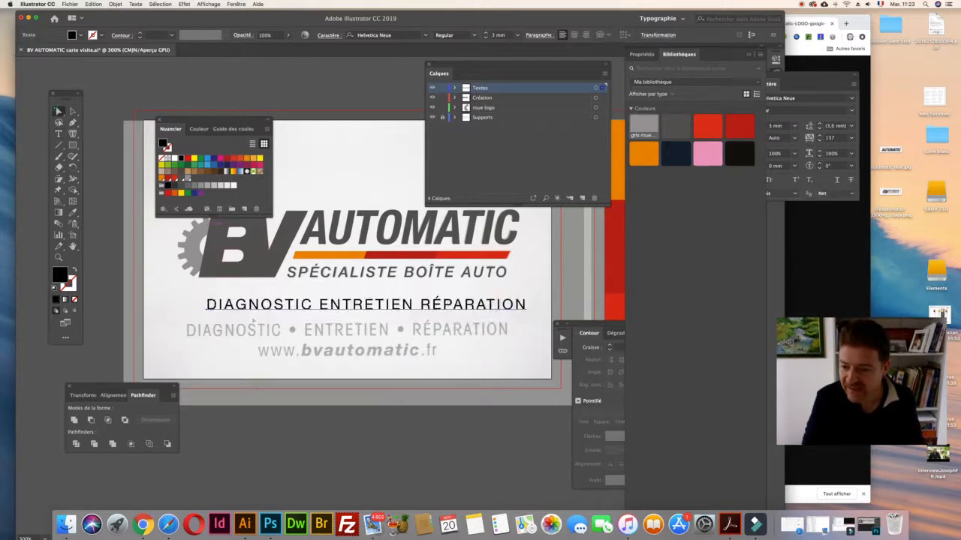
pyautogui.moveTo(262, 304); pyautogui.dragTo(242, 331)
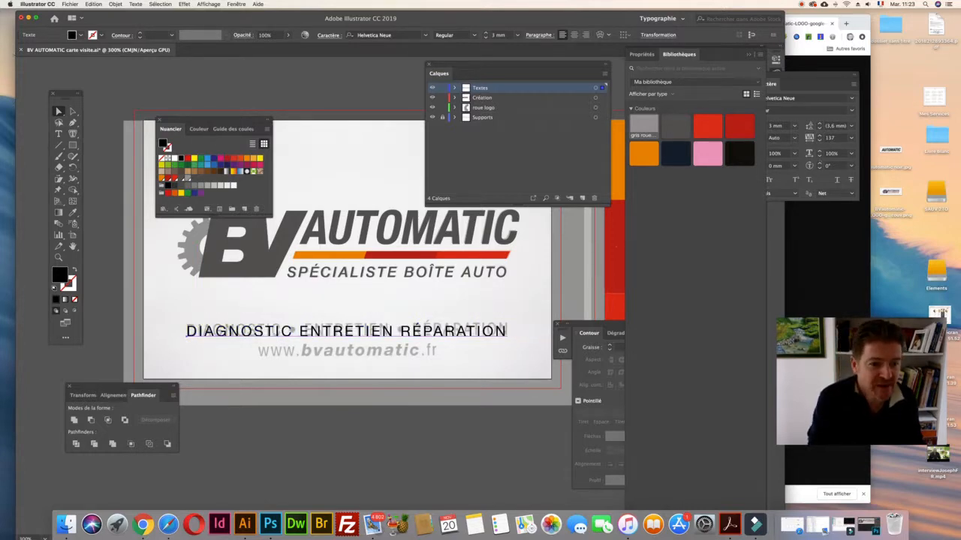
# Set the vertical scale of the DIAGNOSTIC ENTRETIEN RÉPARATION line to 124%
pyautogui.click(776, 154)
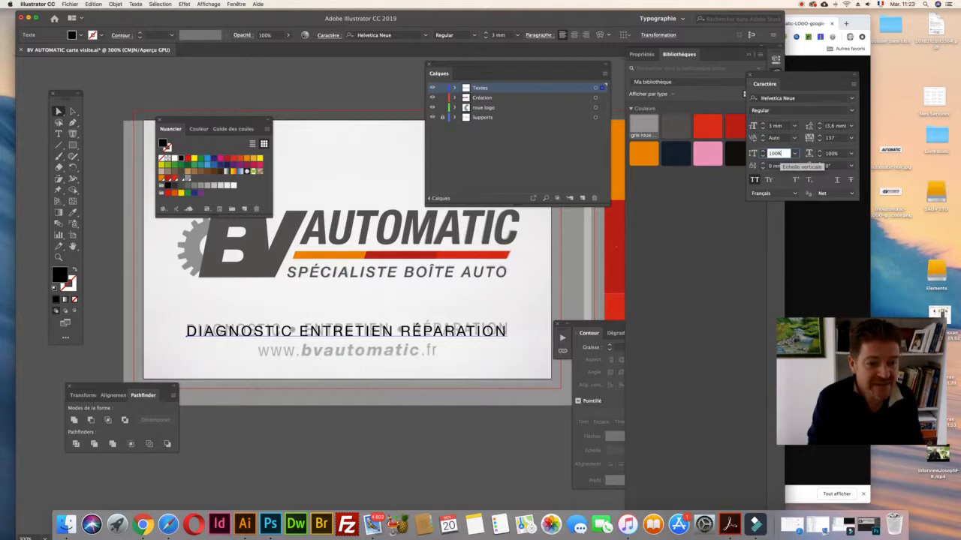
pyautogui.moveTo(795, 83); pyautogui.dragTo(721, 213)
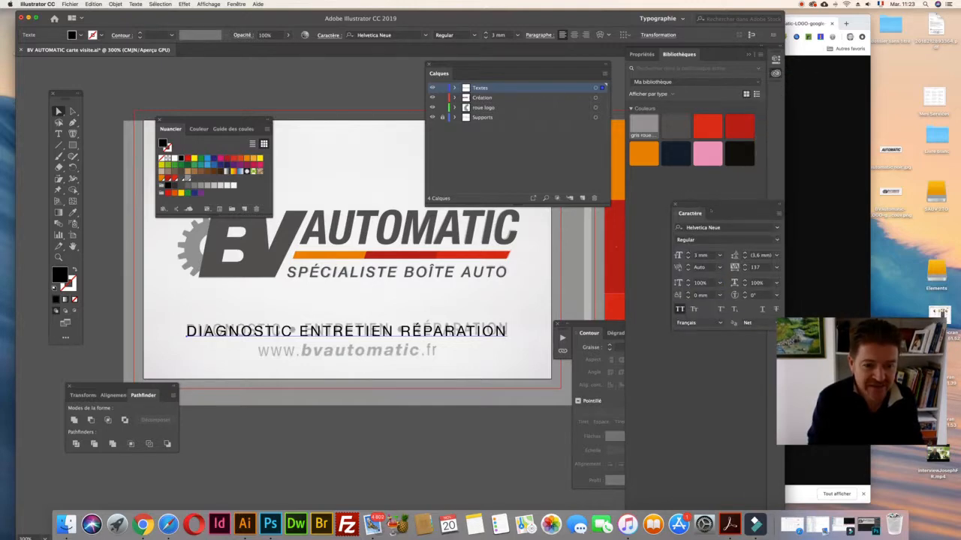
pyautogui.click(698, 283)
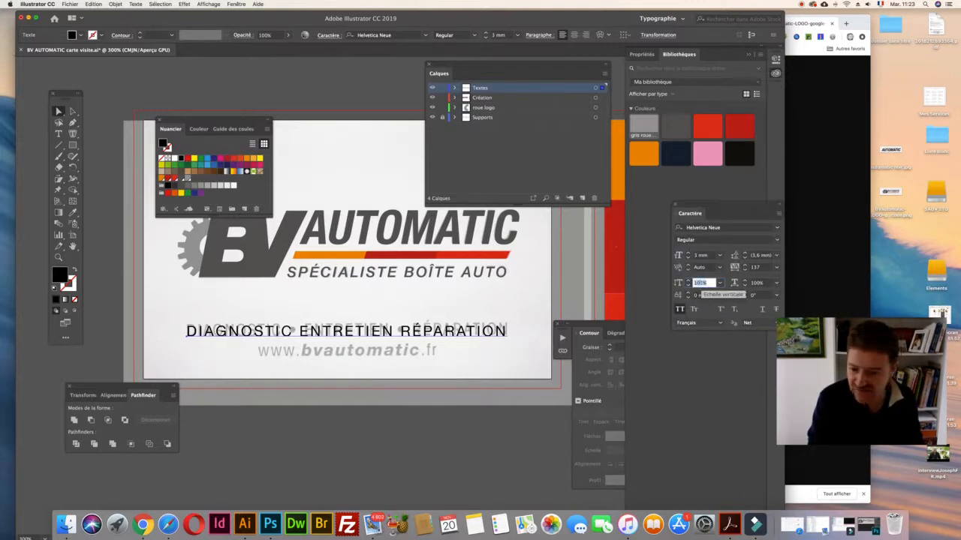
pyautogui.press('Up')
pyautogui.press('Up')
pyautogui.press('Up')
pyautogui.press('Up')
pyautogui.press('Up')
pyautogui.press('Up')
pyautogui.press('Up')
pyautogui.press('Up')
pyautogui.press('Up')
pyautogui.press('Up')
pyautogui.press('Up')
pyautogui.press('Up')
pyautogui.press('Up')
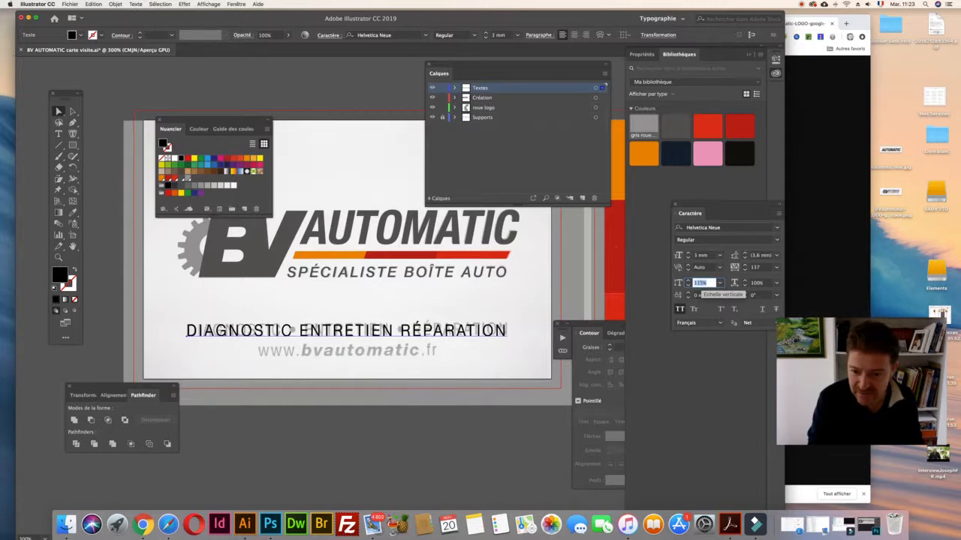
pyautogui.press('Up')
pyautogui.press('Up')
pyautogui.press('Up')
pyautogui.press('Up')
pyautogui.press('Up')
pyautogui.press('Up')
pyautogui.press('Up')
pyautogui.press('Up')
pyautogui.press('Up')
pyautogui.press('Up')
pyautogui.press('Up')
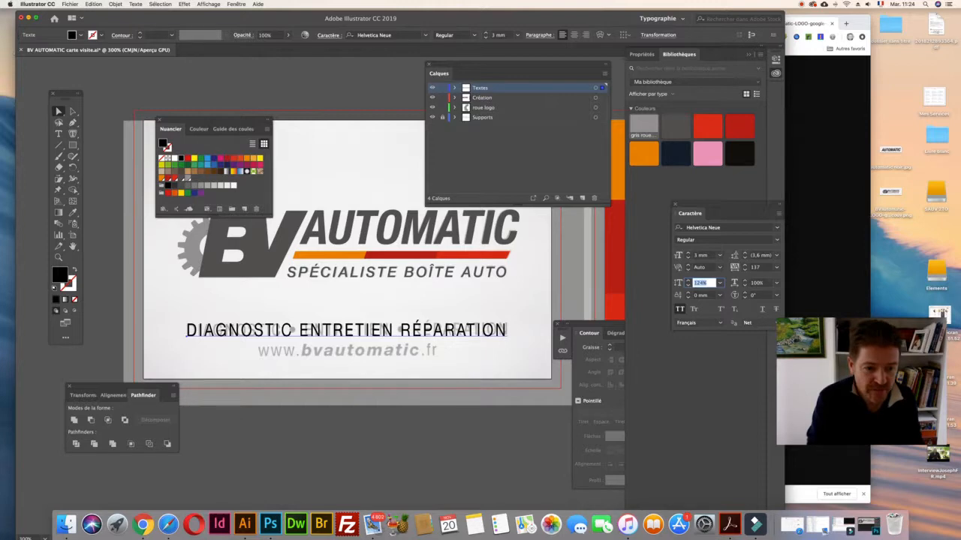
# Set the services line's character tracking to 54
pyautogui.click(755, 267)
pyautogui.press('Down')
pyautogui.press('Down')
pyautogui.press('Down')
pyautogui.press('Down')
pyautogui.press('Down')
pyautogui.press('Down')
pyautogui.press('Down')
pyautogui.press('Down')
pyautogui.press('Down')
pyautogui.press('Down')
pyautogui.press('Down')
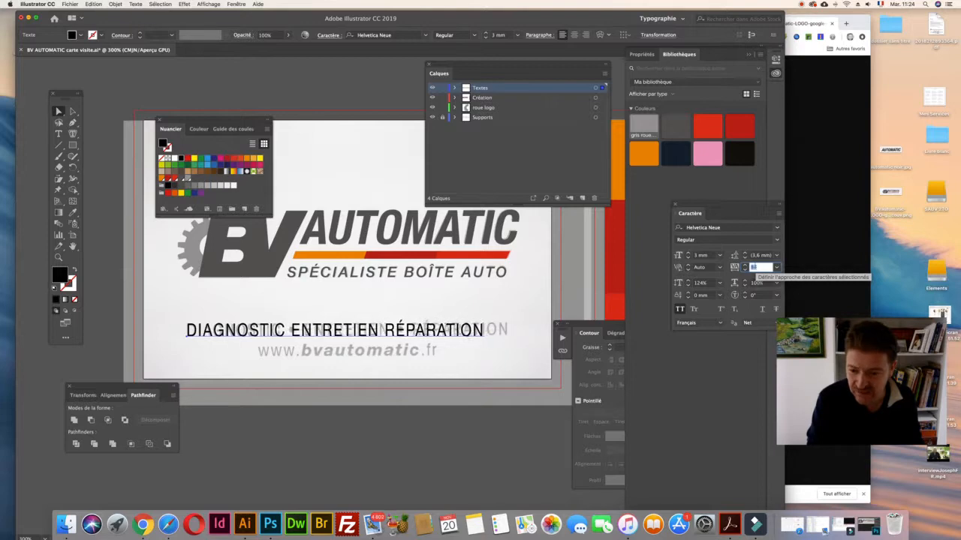
pyautogui.press('Down')
pyautogui.press('Down')
pyautogui.press('Down')
pyautogui.press('Down')
pyautogui.press('Down')
pyautogui.press('Down')
pyautogui.press('Down')
pyautogui.press('Down')
pyautogui.press('Down')
pyautogui.press('Down')
pyautogui.press('Down')
pyautogui.press('Down')
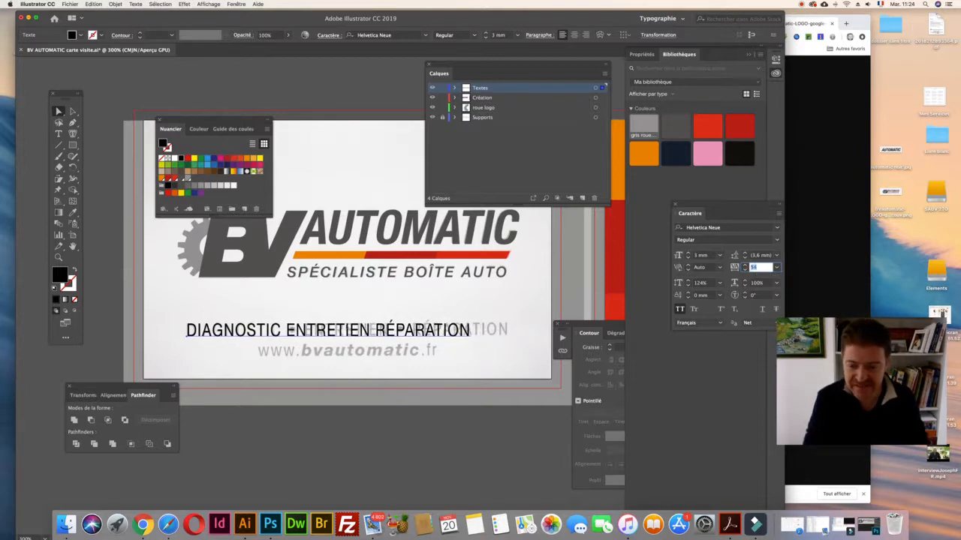
# Space out the words DIAGNOSTIC, ENTRETIEN and RÉPARATION to match the template, leaving gaps around its grey bullets
pyautogui.press('super+plus')
pyautogui.press('super+plus')
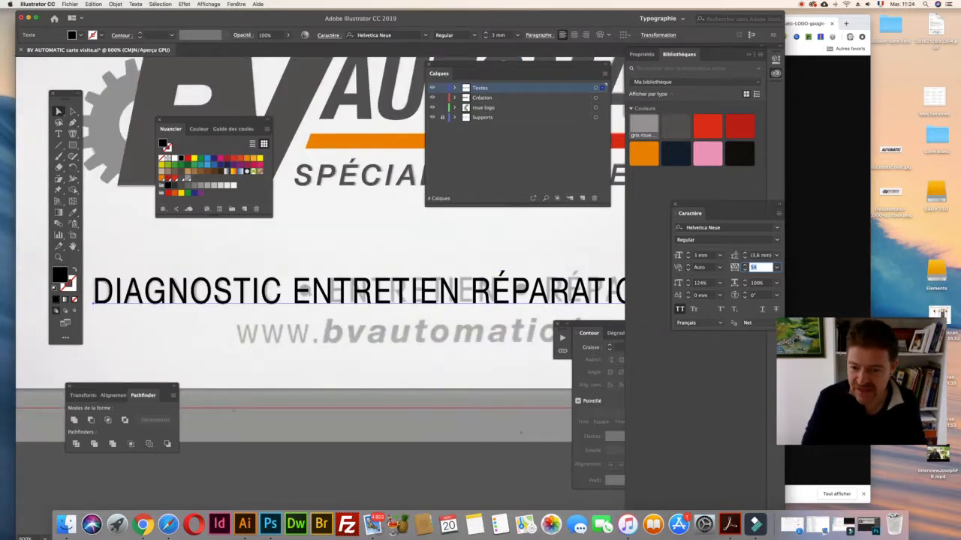
pyautogui.doubleClick(295, 289)
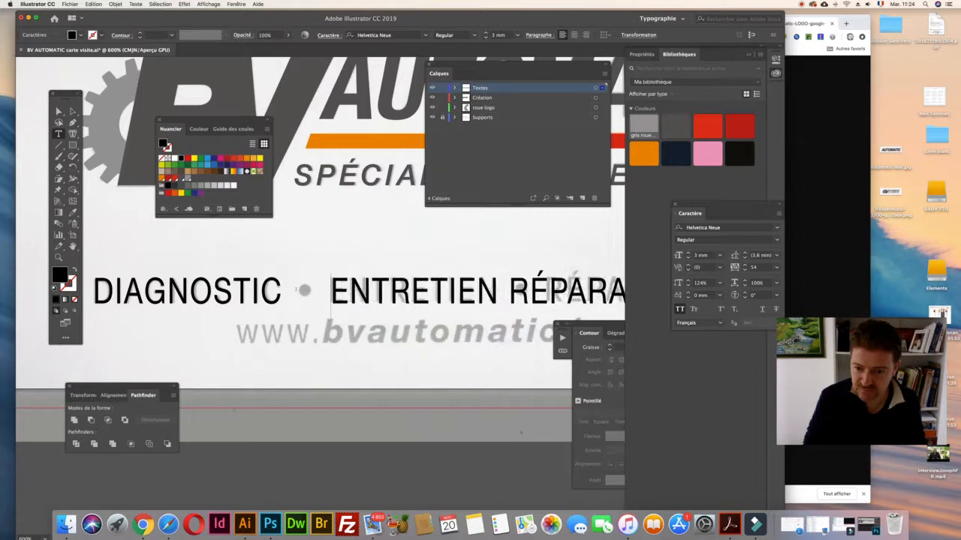
pyautogui.hscroll(4, 353, 225)
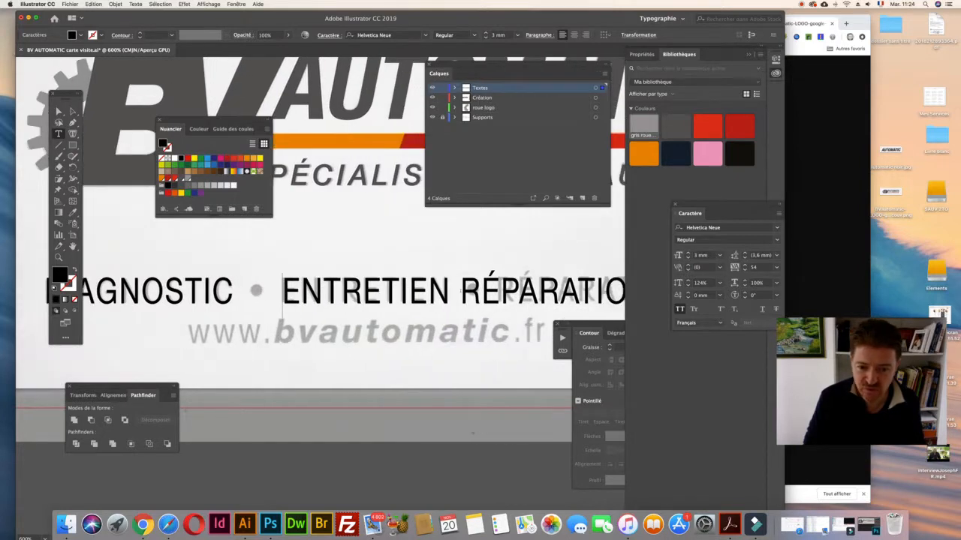
pyautogui.click(459, 289)
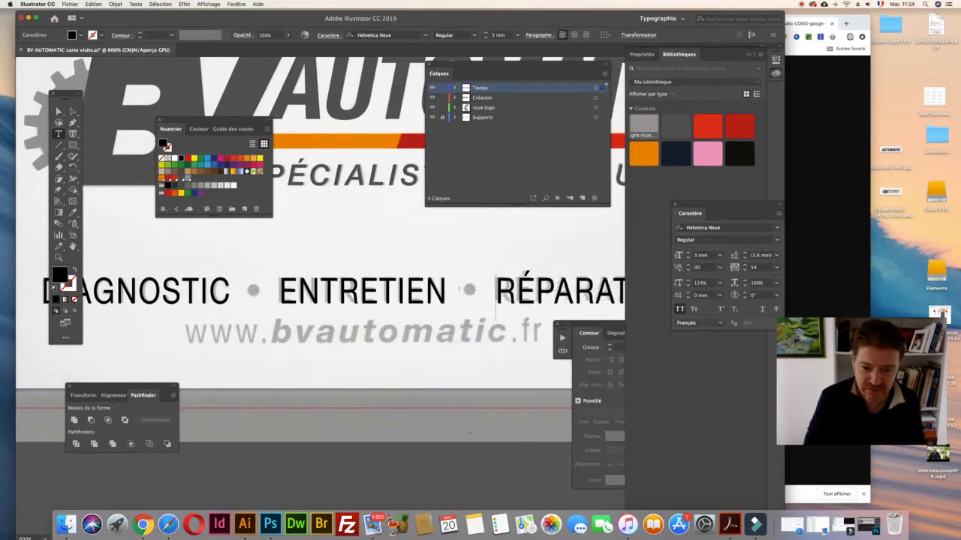
pyautogui.press('super+minus')
pyautogui.press('super+minus')
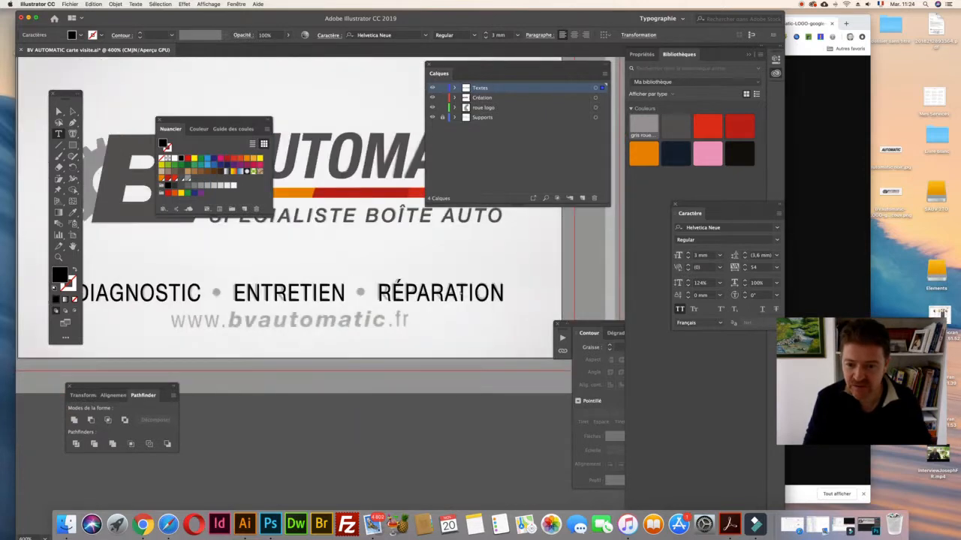
pyautogui.press('Escape')
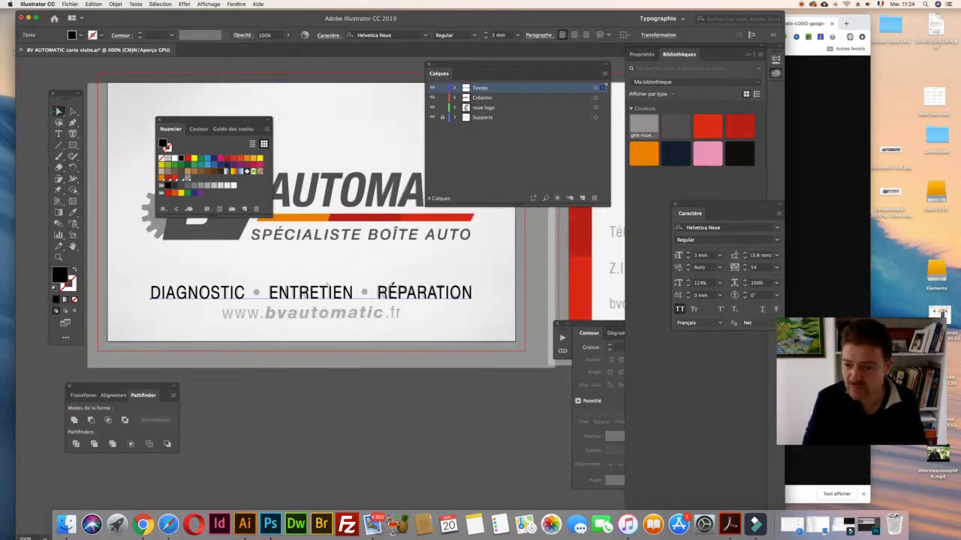
pyautogui.moveTo(321, 292); pyautogui.dragTo(323, 325)
pyautogui.doubleClick(322, 325)
pyautogui.press('super+a')
pyautogui.write('www')
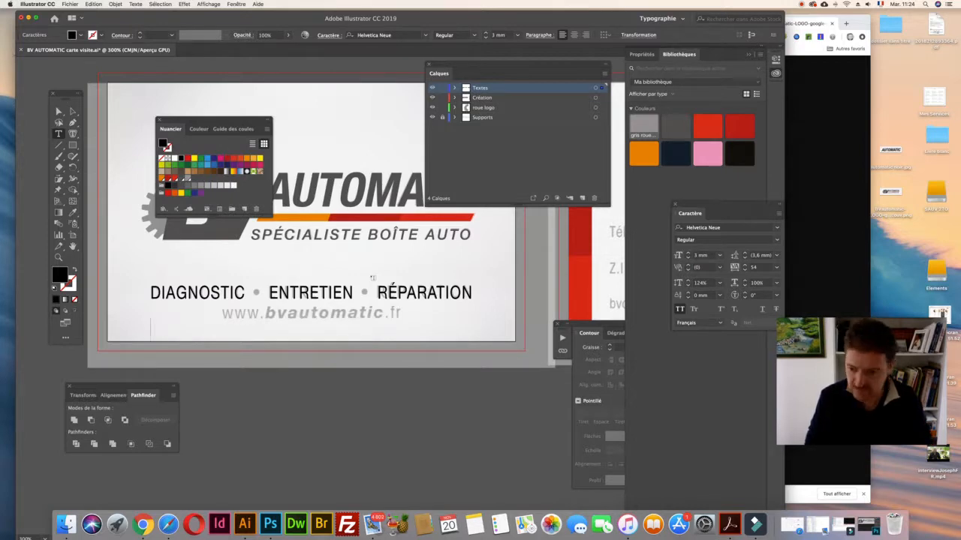
pyautogui.press('BackSpace')
pyautogui.press('BackSpace')
pyautogui.write('ww.')
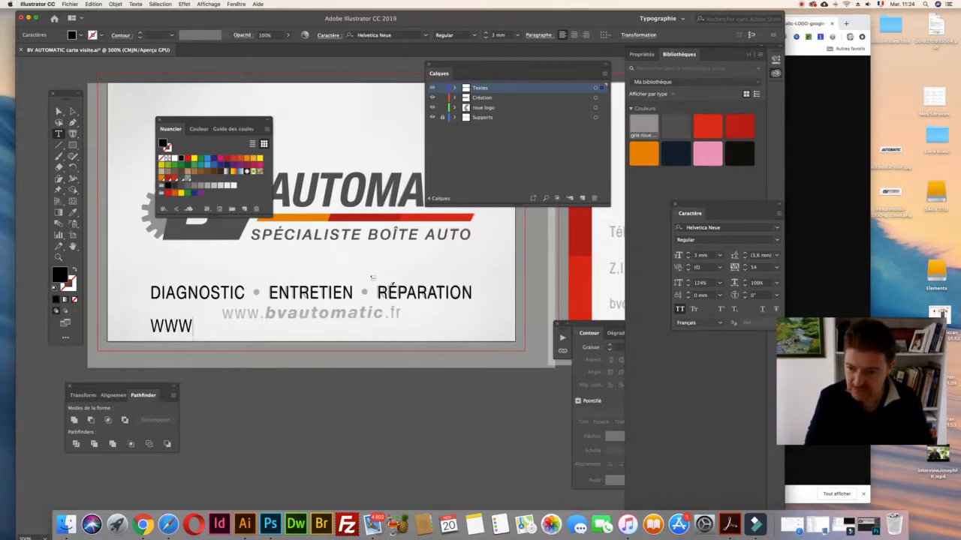
pyautogui.write('bvb')
pyautogui.press('BackSpace')
pyautogui.write('automatic.fr')
pyautogui.press('super+a')
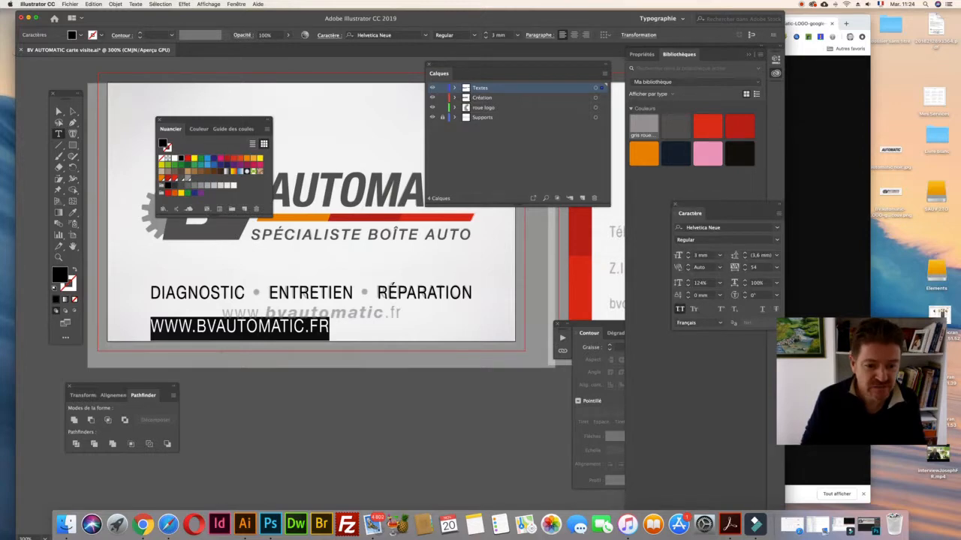
# Turn off all caps for the web address and align its start with the template's grey web address
pyautogui.click(680, 309)
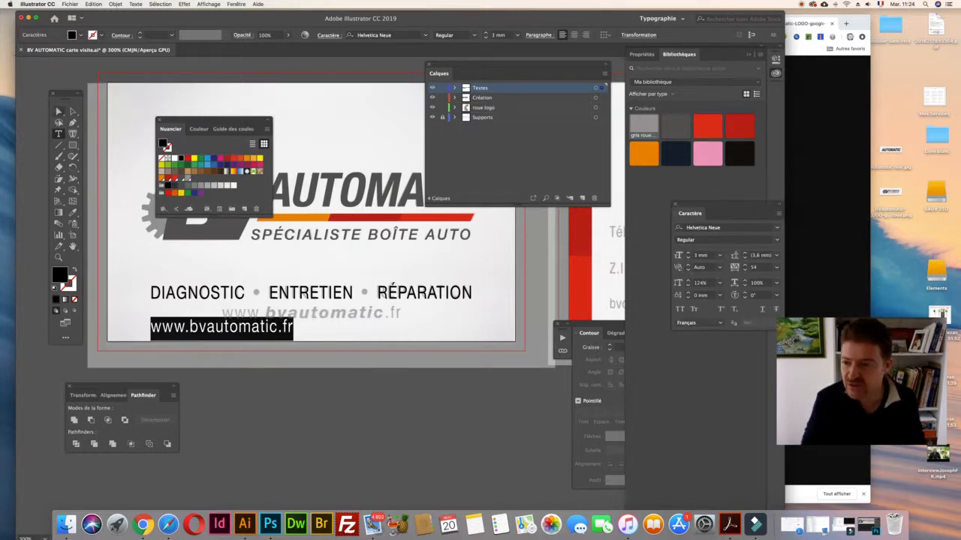
pyautogui.click(58, 111)
pyautogui.moveTo(240, 327); pyautogui.dragTo(312, 314)
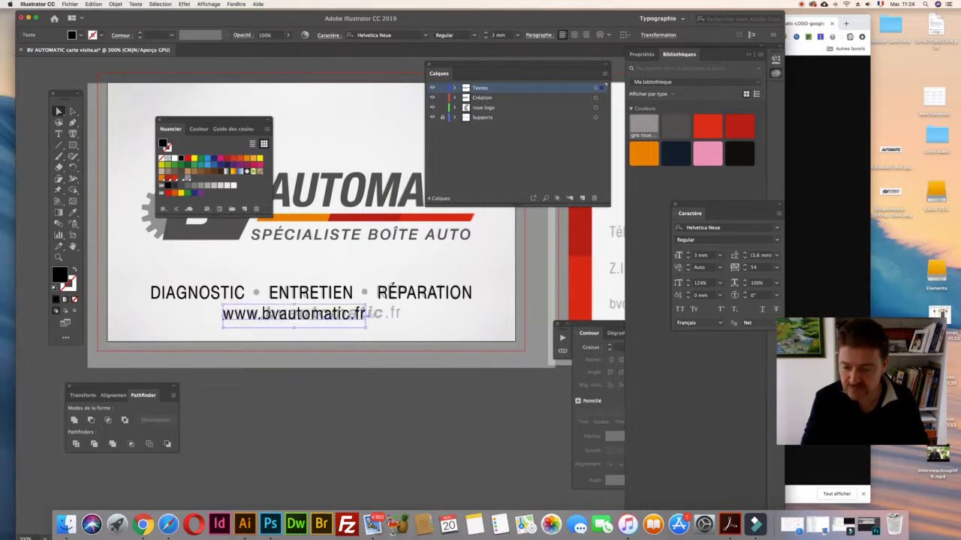
pyautogui.press('super+plus')
pyautogui.press('super+plus')
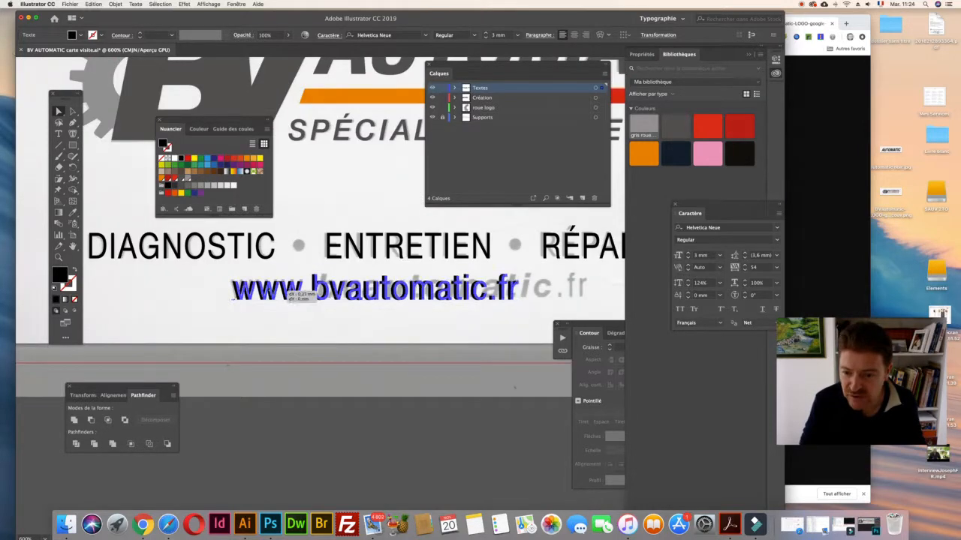
pyautogui.moveTo(281, 291); pyautogui.dragTo(280, 288)
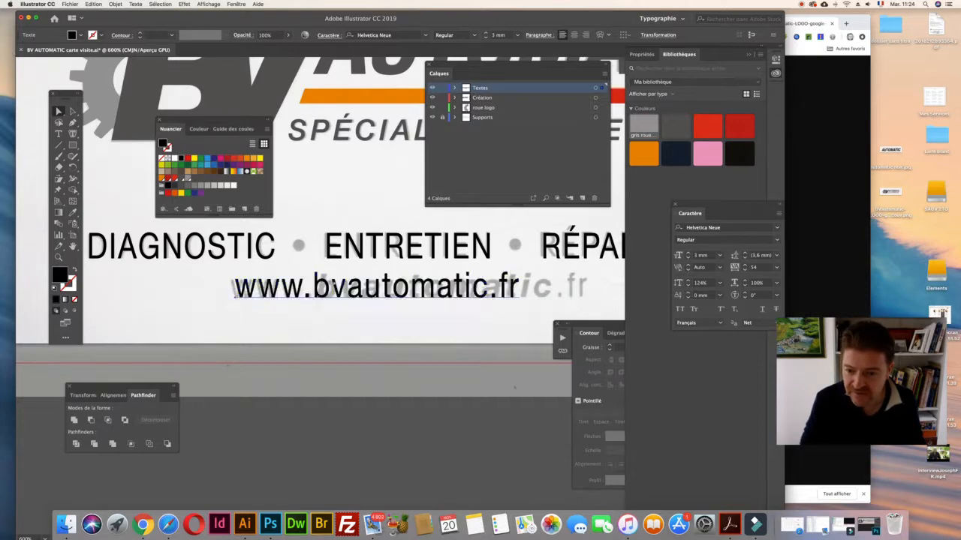
# Set the word "bvautomatic" in the web address to Bold Italic with a tracking of 76
pyautogui.press('t')
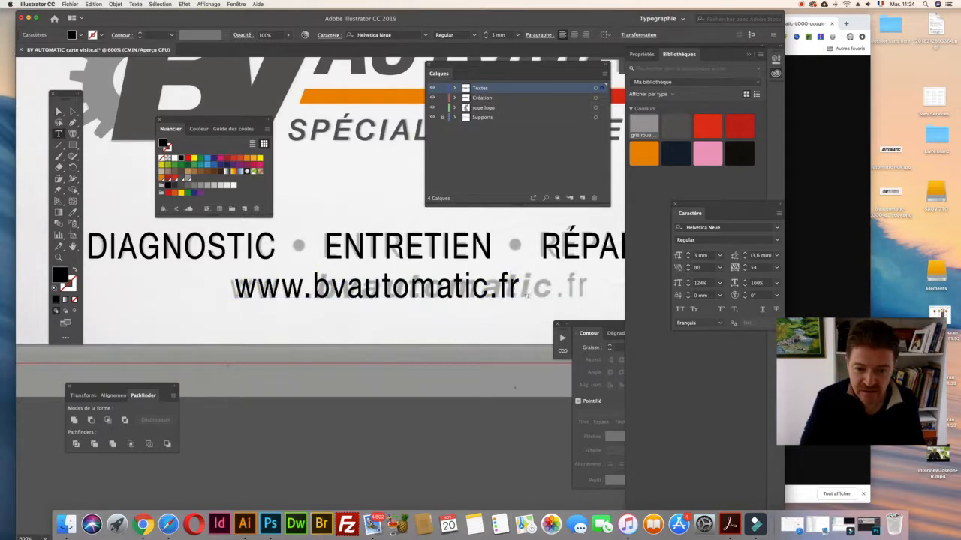
pyautogui.moveTo(490, 289); pyautogui.dragTo(312, 289)
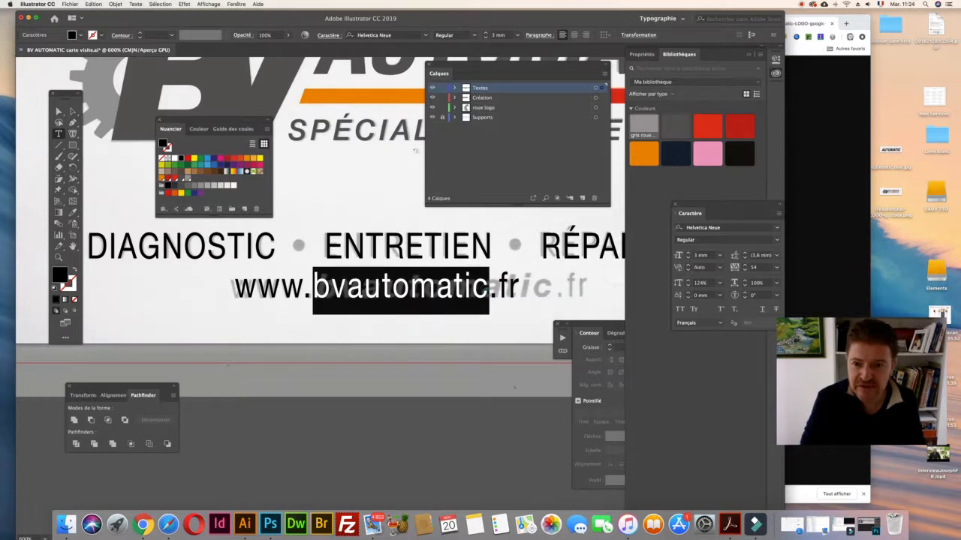
pyautogui.click(474, 34)
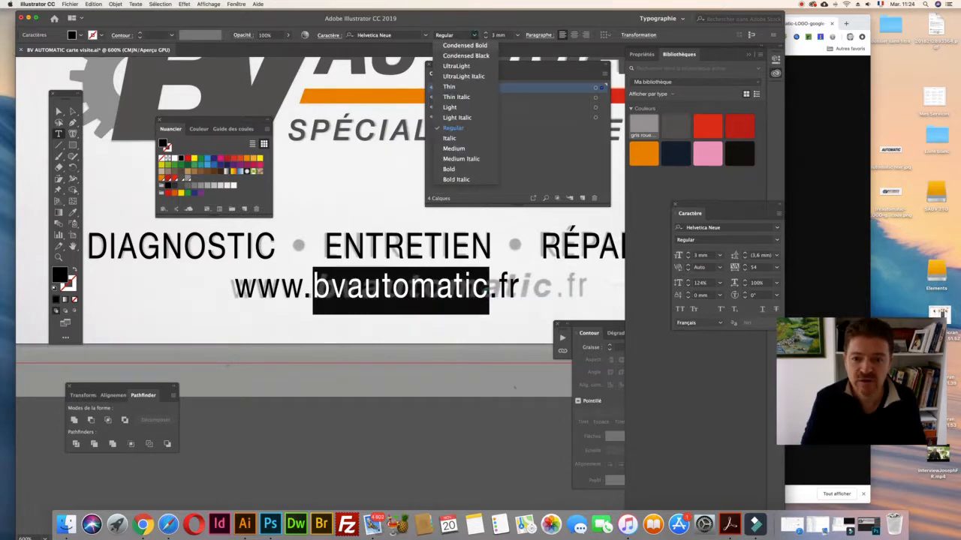
pyautogui.click(456, 179)
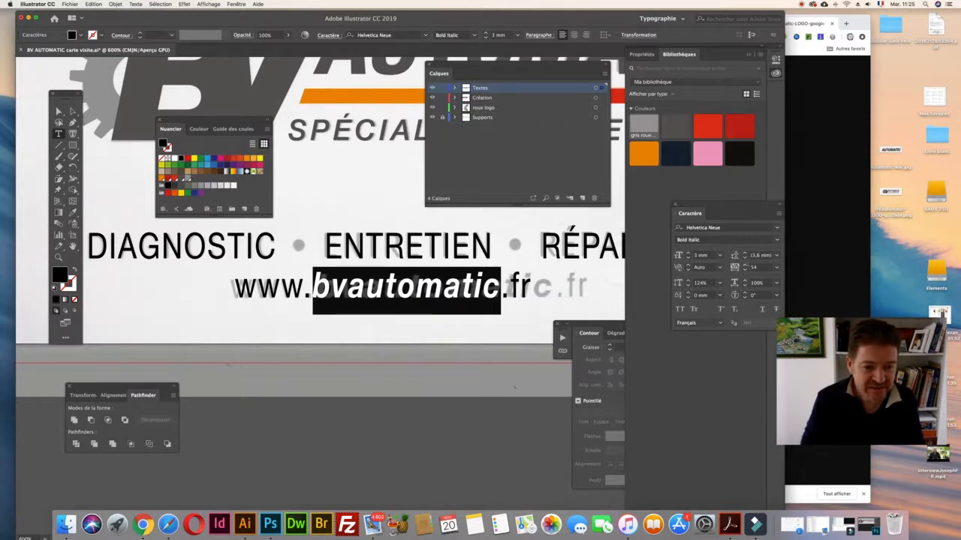
pyautogui.click(744, 265)
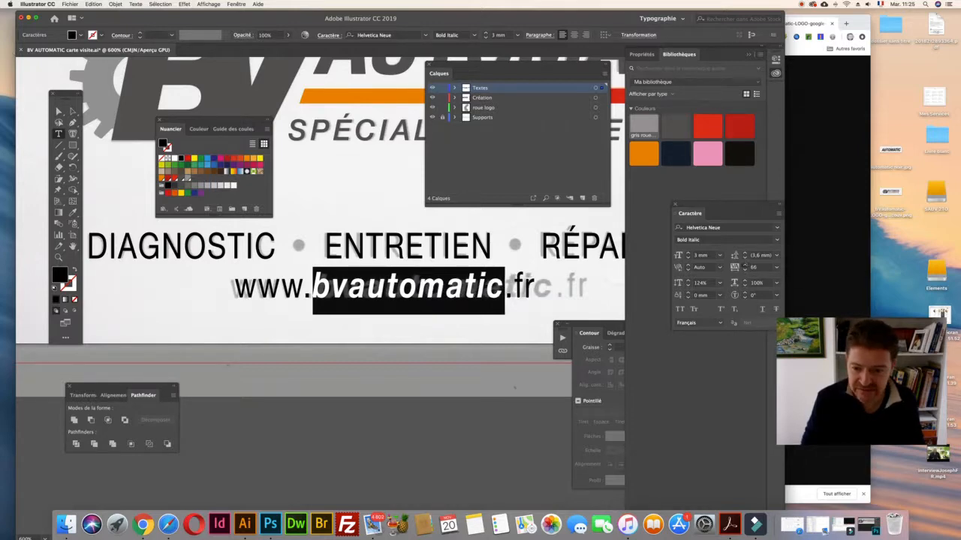
pyautogui.click(744, 265)
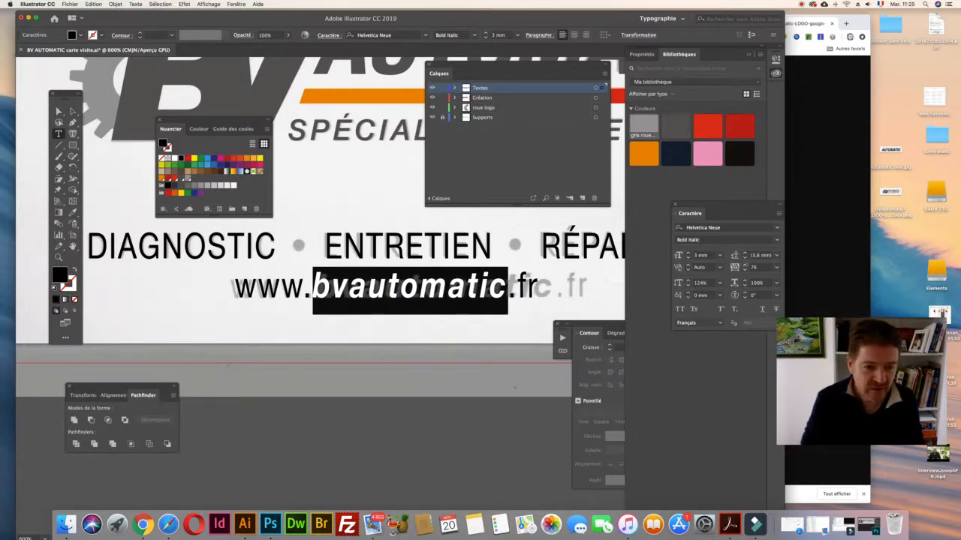
# Widen the bold italic "bvautomatic" to a horizontal scale of 125%
pyautogui.click(744, 280)
pyautogui.click(745, 281)
pyautogui.click(745, 280)
pyautogui.click(744, 281)
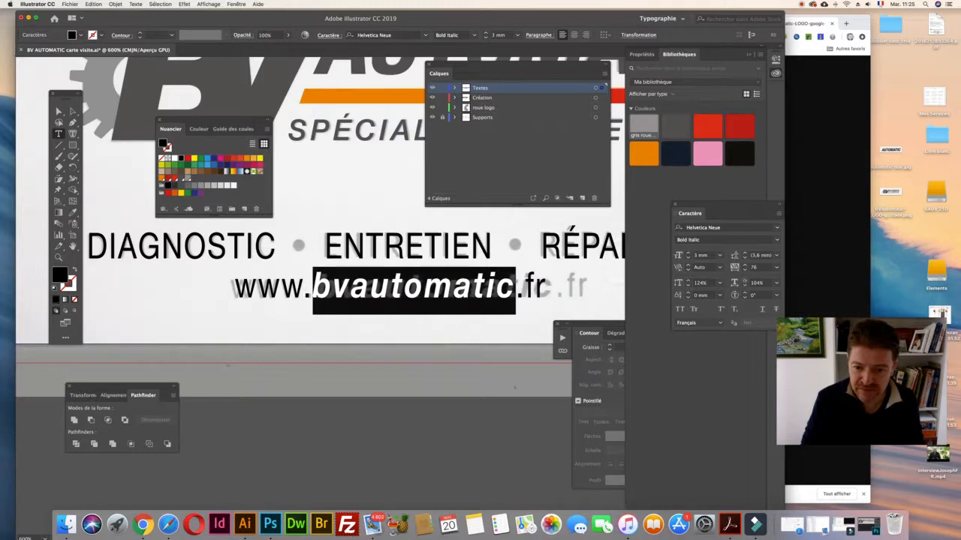
pyautogui.click(744, 281)
pyautogui.click(744, 280)
pyautogui.click(744, 281)
pyautogui.click(745, 281)
pyautogui.click(744, 280)
pyautogui.click(745, 281)
pyautogui.click(744, 280)
pyautogui.click(745, 281)
pyautogui.click(745, 280)
pyautogui.click(745, 280)
pyautogui.click(744, 280)
pyautogui.click(744, 281)
pyautogui.click(744, 281)
pyautogui.click(745, 281)
pyautogui.click(745, 281)
pyautogui.click(745, 281)
pyautogui.click(744, 281)
pyautogui.click(744, 281)
pyautogui.click(744, 280)
pyautogui.click(744, 281)
pyautogui.click(744, 281)
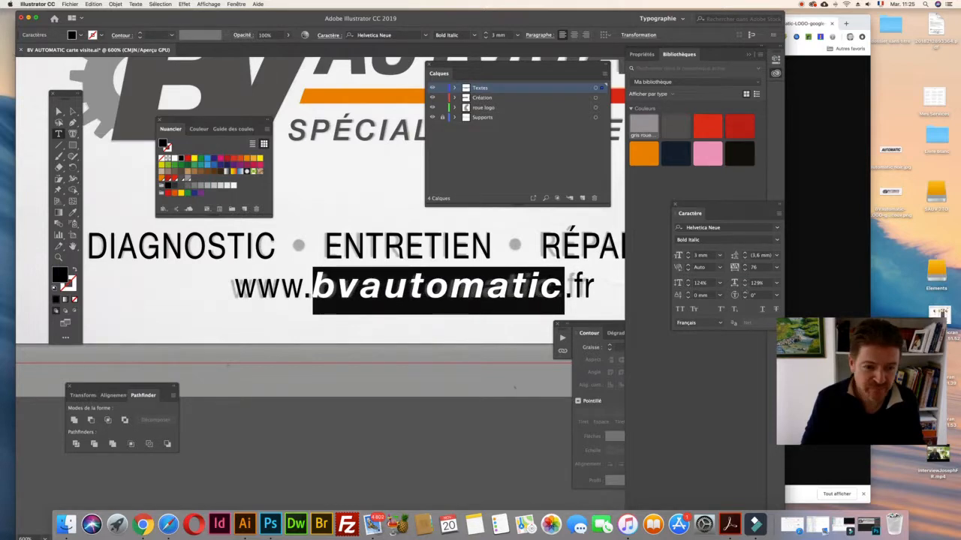
pyautogui.click(744, 285)
pyautogui.click(744, 285)
pyautogui.click(744, 285)
pyautogui.click(745, 285)
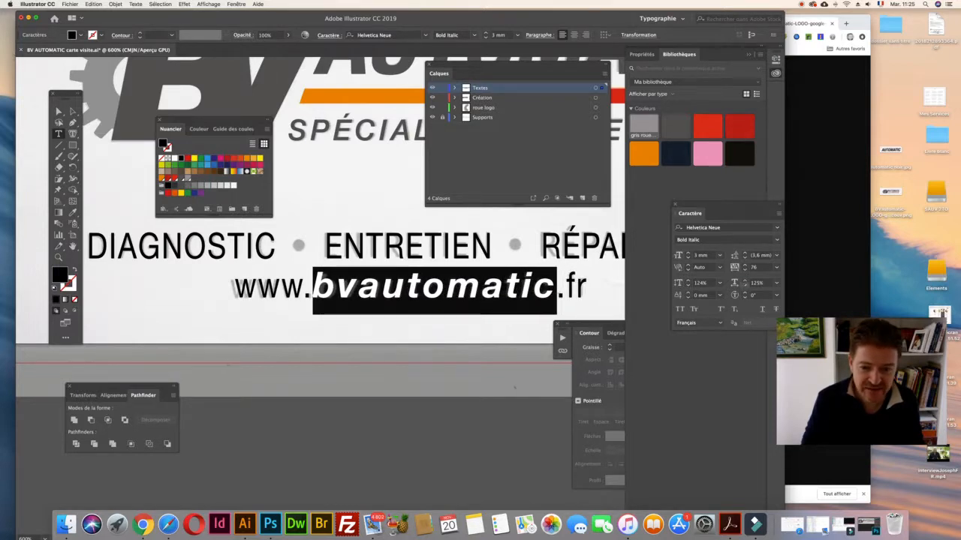
pyautogui.click(506, 291)
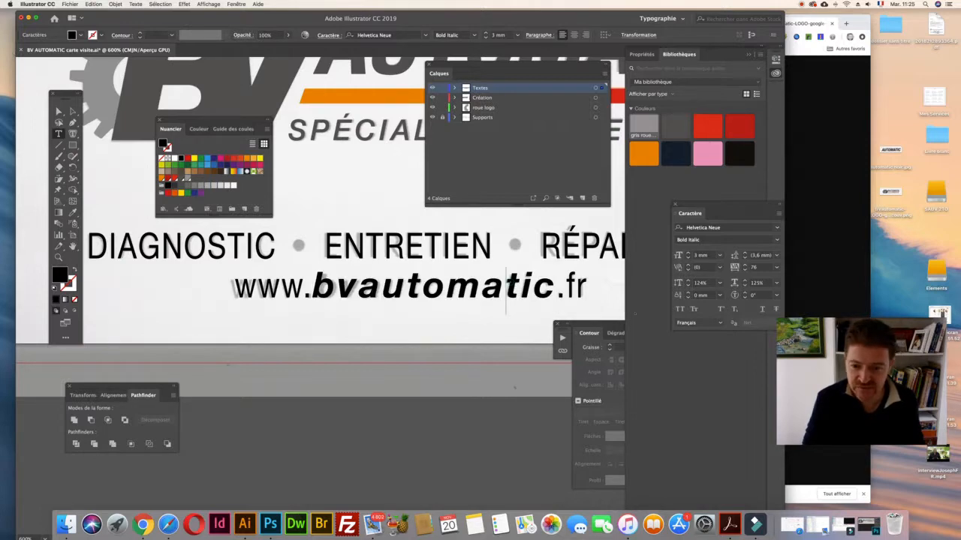
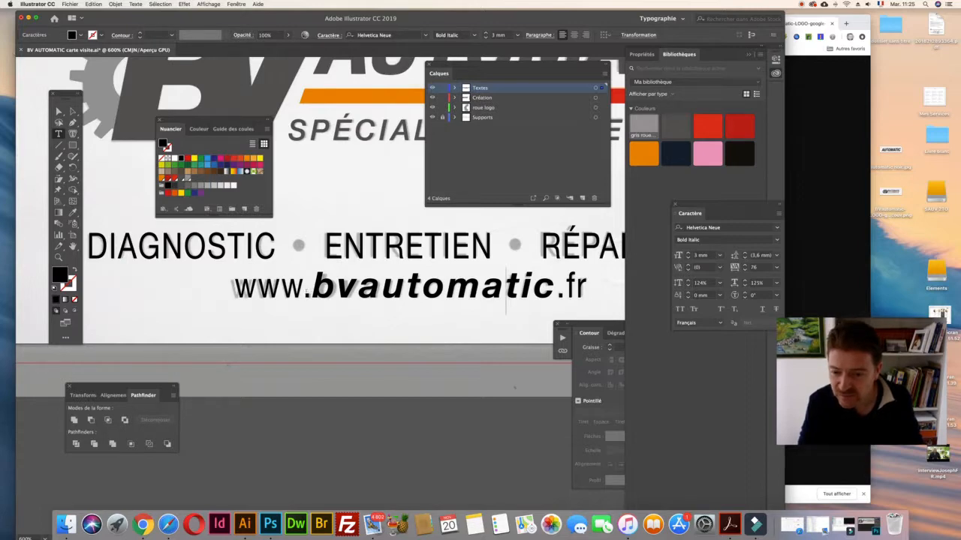
# Set the tracking of the dot between "www" and "bvautomatic" to 200
pyautogui.click(307, 291)
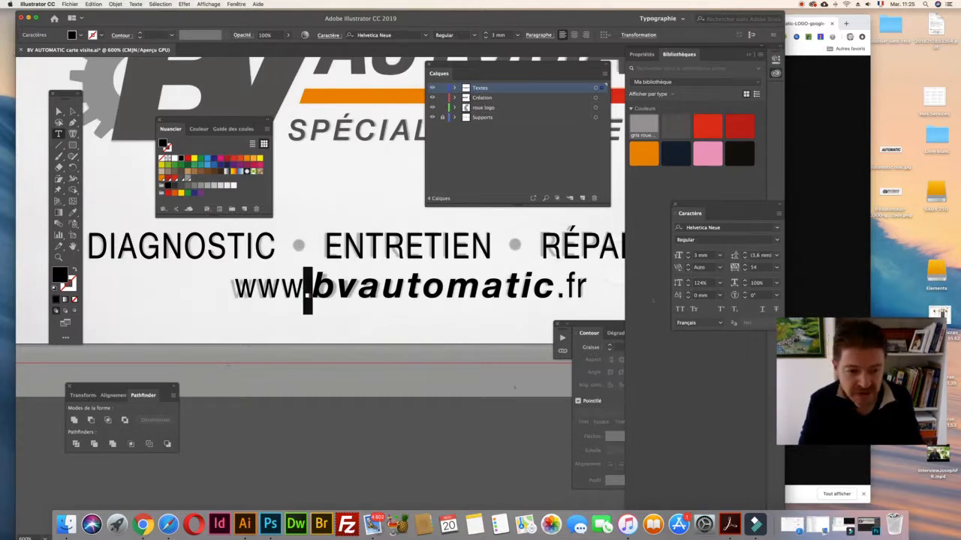
pyautogui.hotkey('alt', 'Right')
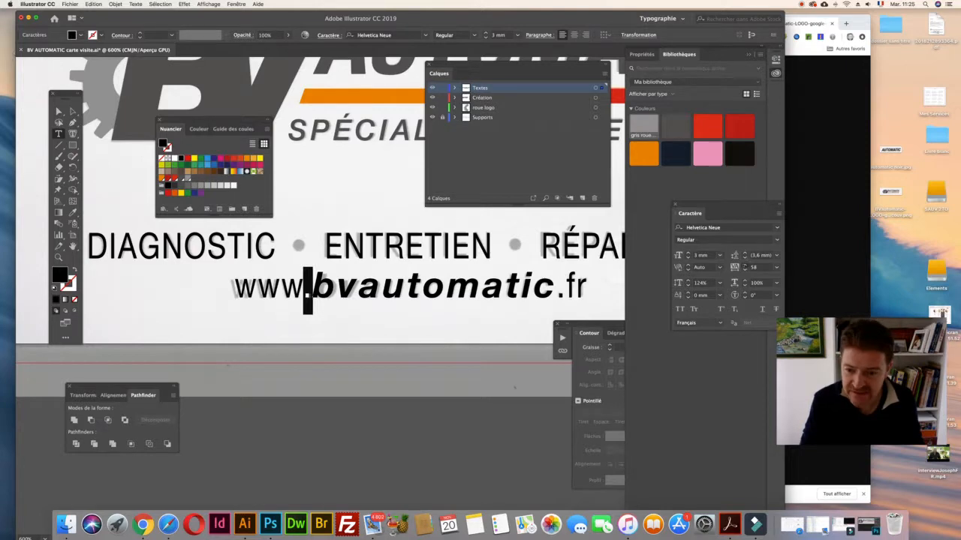
pyautogui.hotkey('alt', 'Right')
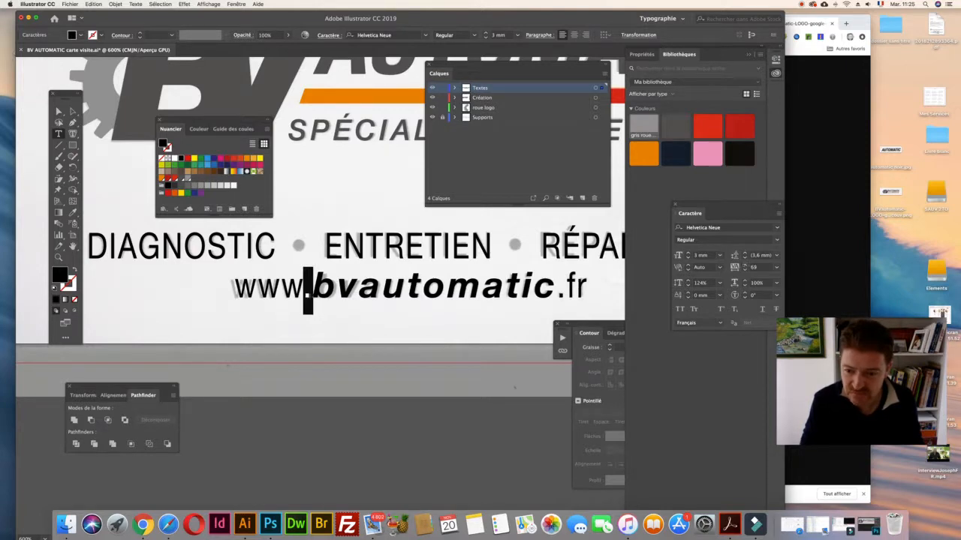
pyautogui.hotkey('alt', 'Right')
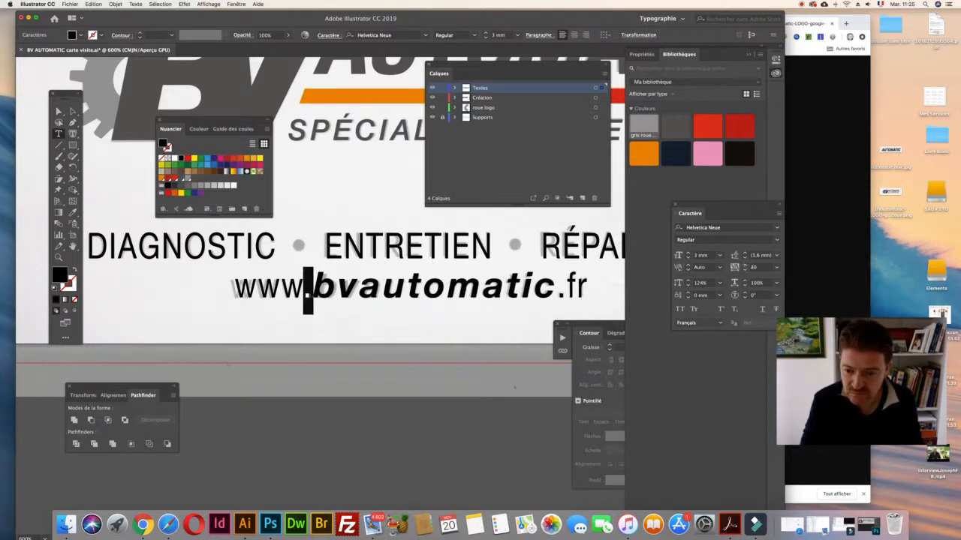
pyautogui.hotkey('alt', 'Right')
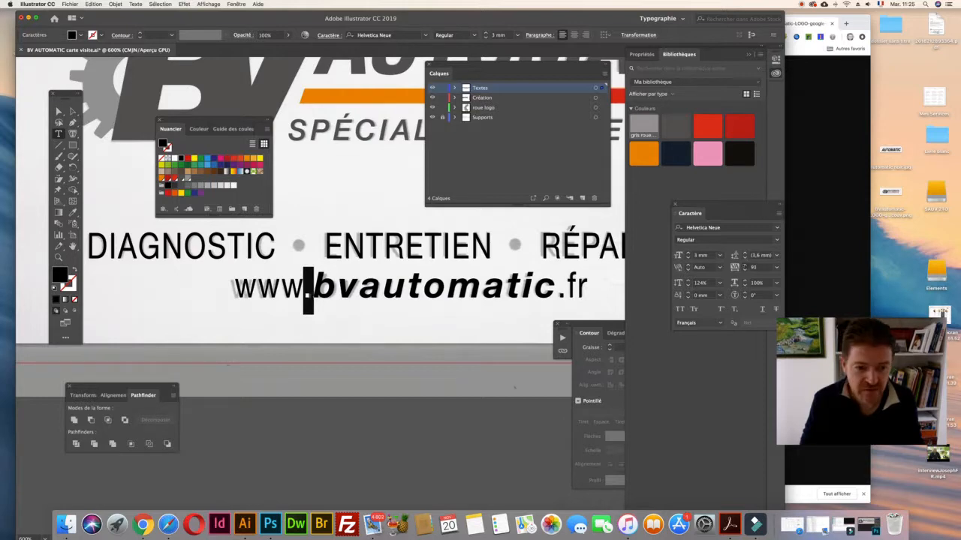
pyautogui.hotkey('alt', 'Right')
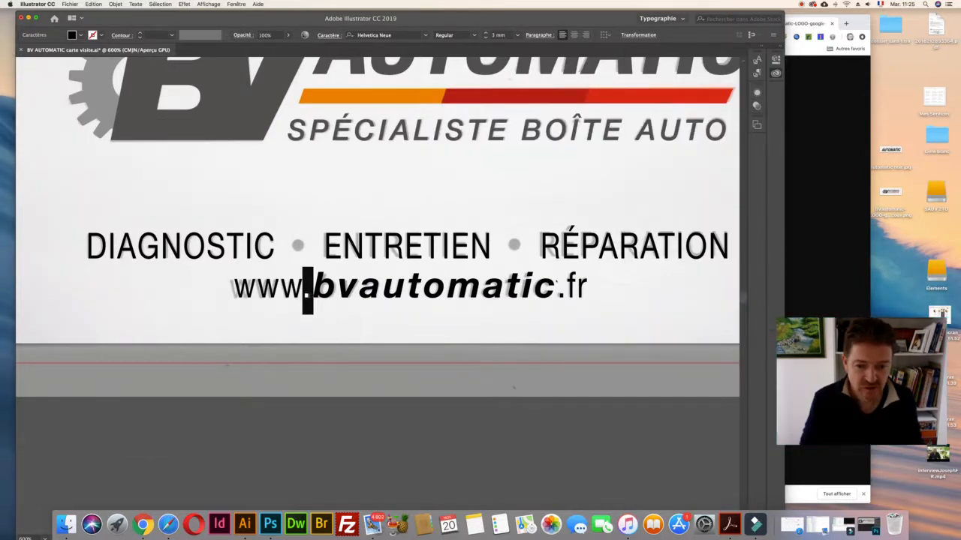
pyautogui.moveTo(698, 213); pyautogui.dragTo(638, 168)
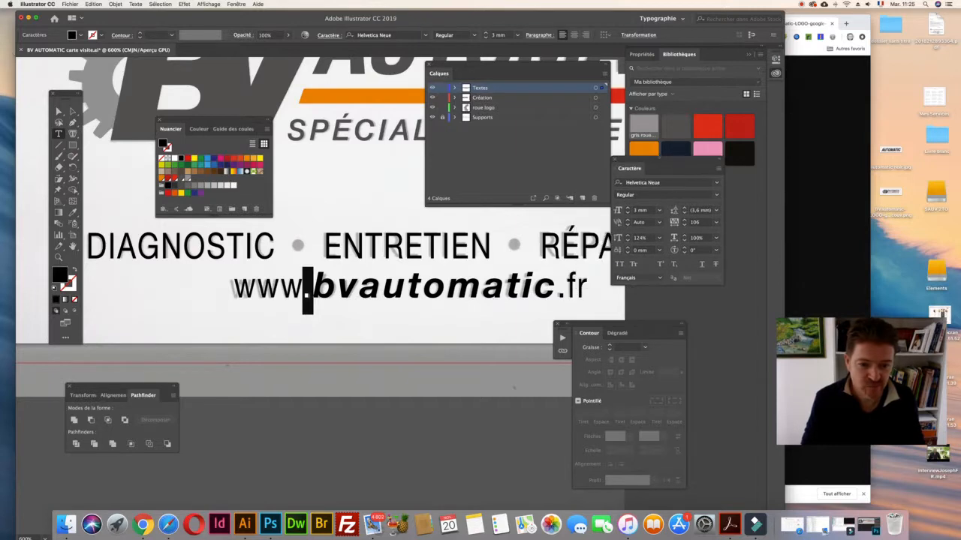
pyautogui.click(716, 222)
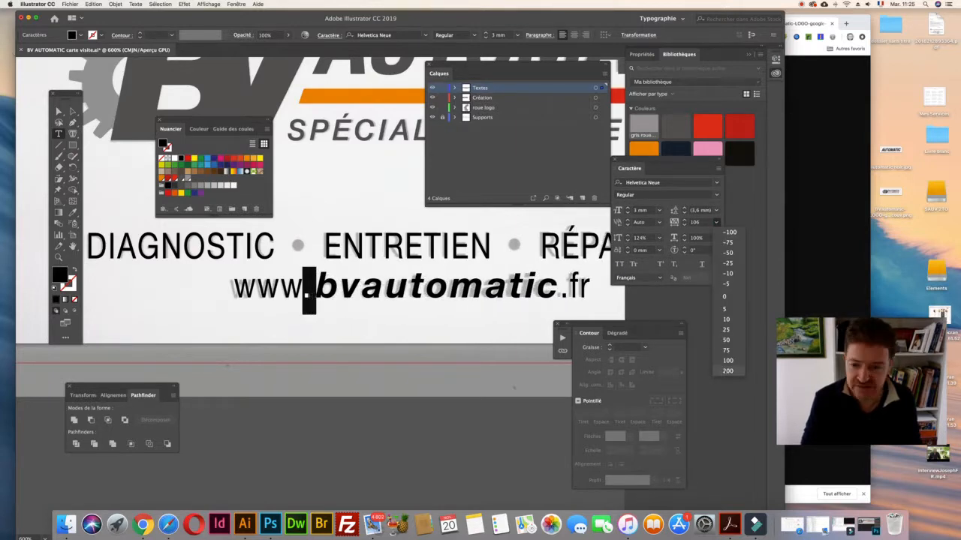
pyautogui.click(727, 371)
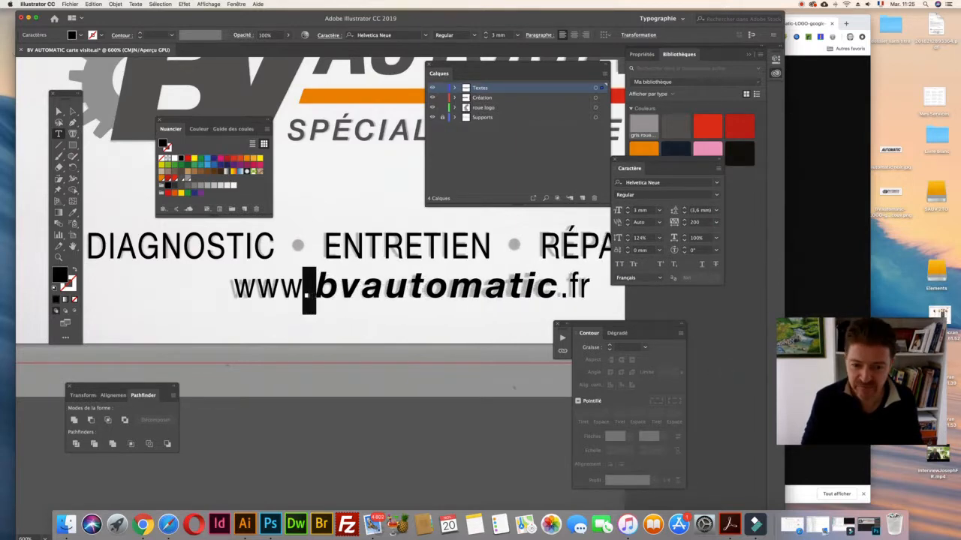
# Reduce the horizontal scale of "bvautomatic" in the web address to 122%
pyautogui.moveTo(559, 291); pyautogui.dragTo(316, 293)
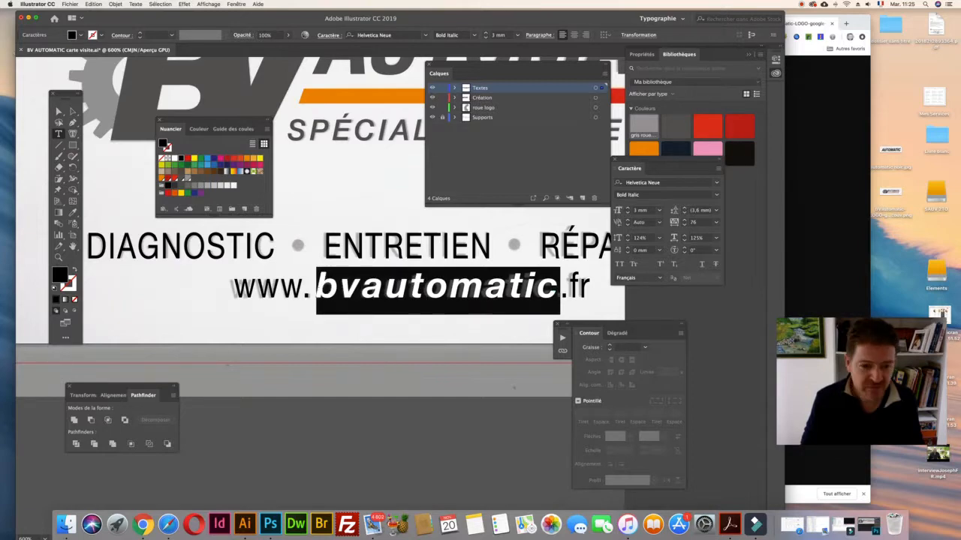
pyautogui.click(684, 241)
pyautogui.click(685, 241)
pyautogui.click(685, 241)
pyautogui.click(532, 291)
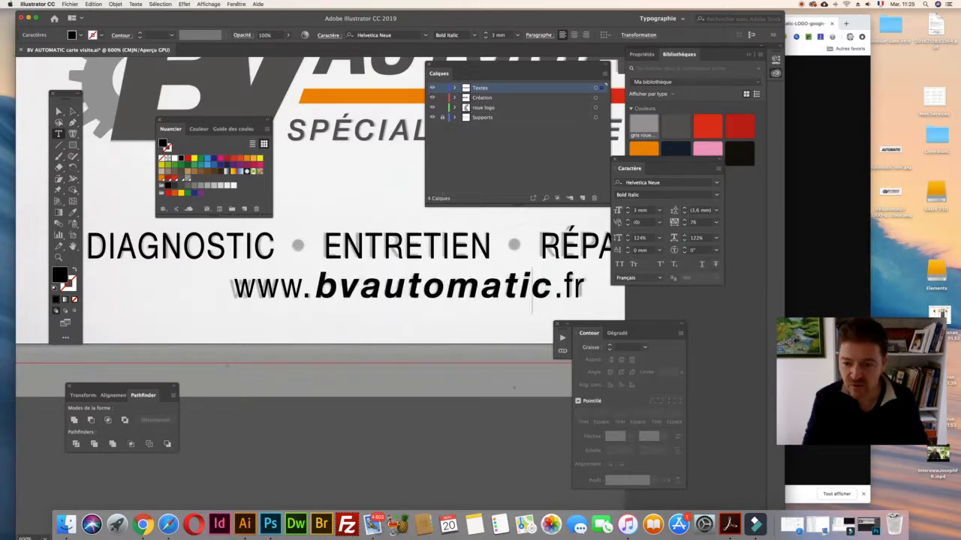
# Shift the web address slightly so its start matches the template, and set the tracking of "www" to 108
pyautogui.click(60, 111)
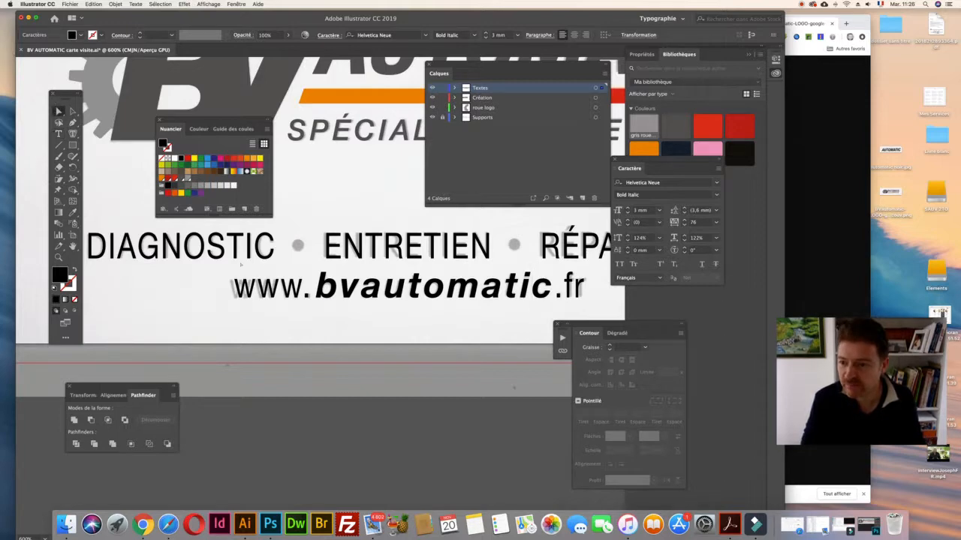
pyautogui.moveTo(253, 290); pyautogui.dragTo(249, 290)
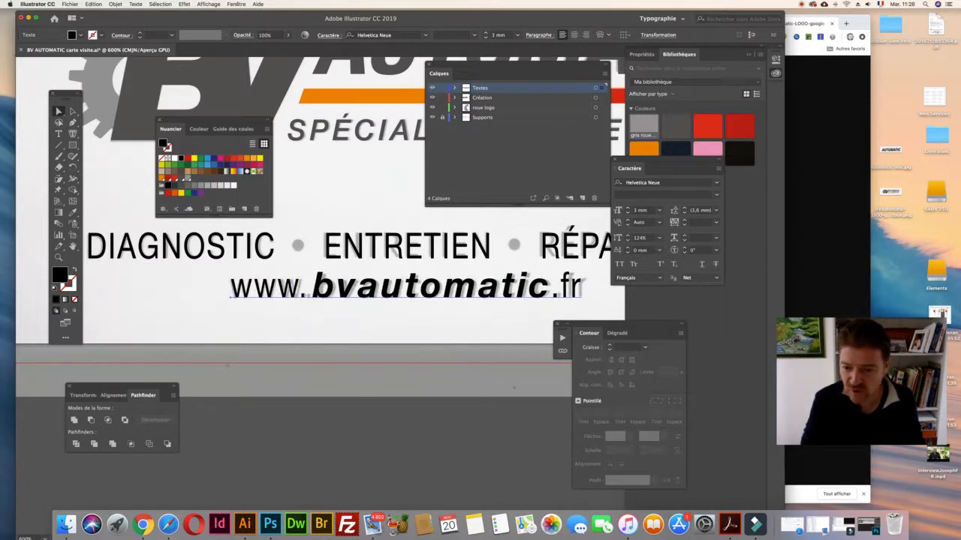
pyautogui.doubleClick(263, 289)
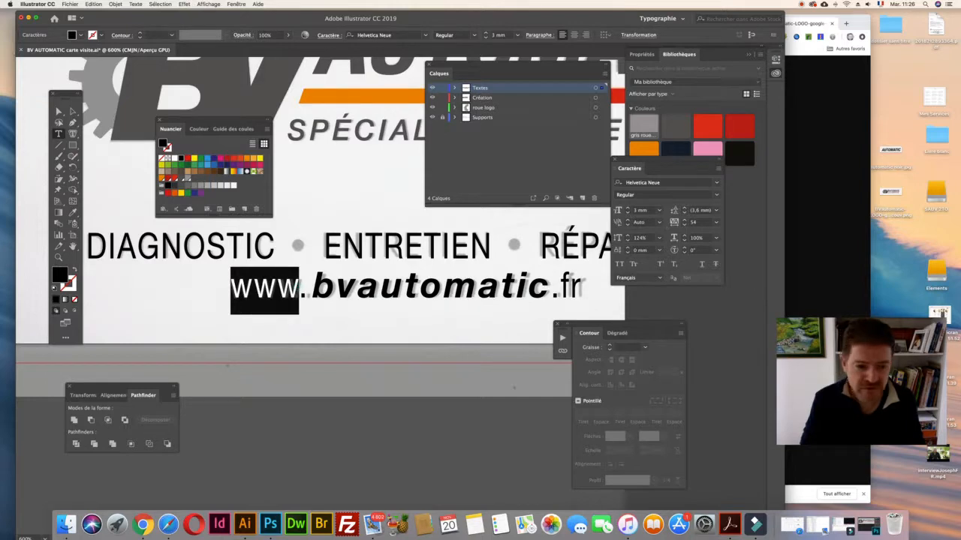
pyautogui.click(685, 220)
pyautogui.click(684, 219)
pyautogui.click(684, 219)
pyautogui.click(685, 220)
pyautogui.click(684, 220)
pyautogui.click(684, 220)
pyautogui.click(685, 220)
pyautogui.click(684, 220)
pyautogui.click(684, 220)
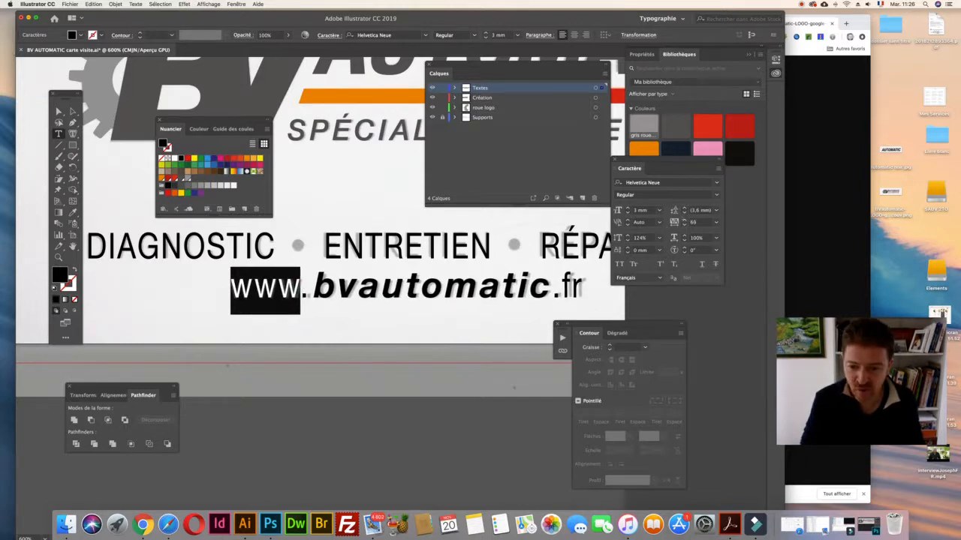
pyautogui.press('Up')
pyautogui.press('Up')
pyautogui.press('Up')
pyautogui.press('Up')
pyautogui.press('Up')
pyautogui.press('Up')
pyautogui.press('Up')
pyautogui.press('Up')
pyautogui.press('Up')
pyautogui.press('Up')
pyautogui.press('Up')
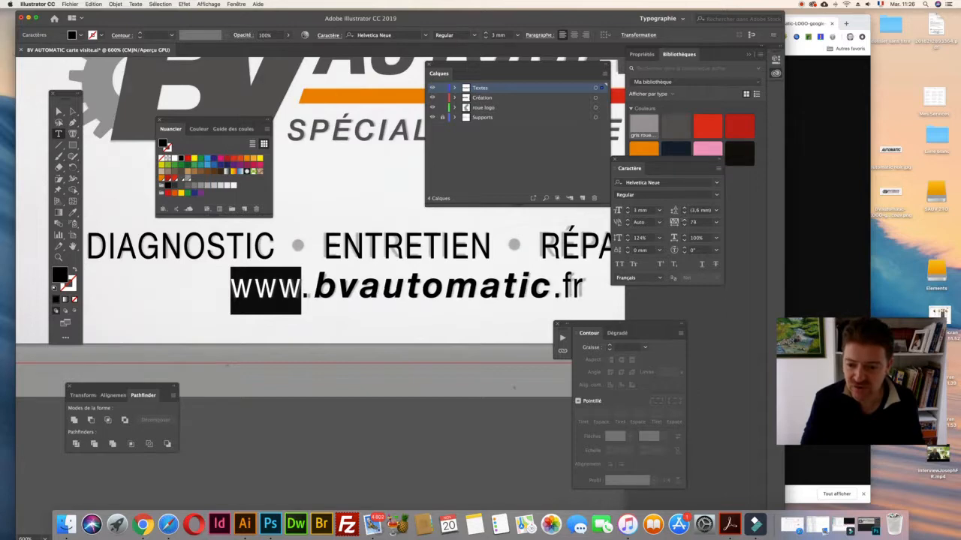
pyautogui.press('Up')
pyautogui.press('Up')
pyautogui.press('Up')
pyautogui.press('Up')
pyautogui.press('Up')
pyautogui.press('Up')
pyautogui.press('Up')
pyautogui.press('Up')
pyautogui.press('Up')
pyautogui.press('Up')
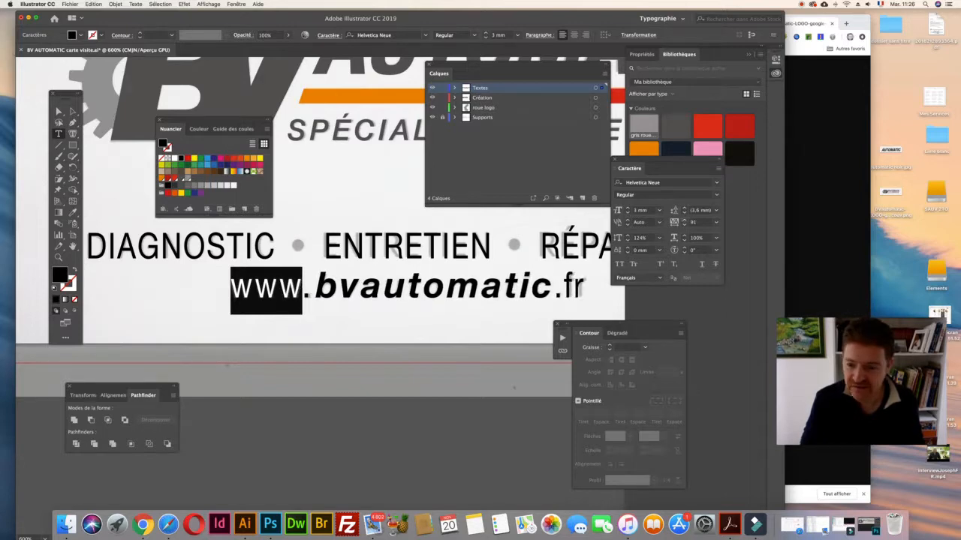
pyautogui.press('Up')
pyautogui.press('Up')
pyautogui.press('Up')
pyautogui.press('Up')
pyautogui.press('Up')
pyautogui.press('Up')
pyautogui.press('Up')
pyautogui.press('Up')
pyautogui.press('Up')
pyautogui.press('Up')
pyautogui.press('Up')
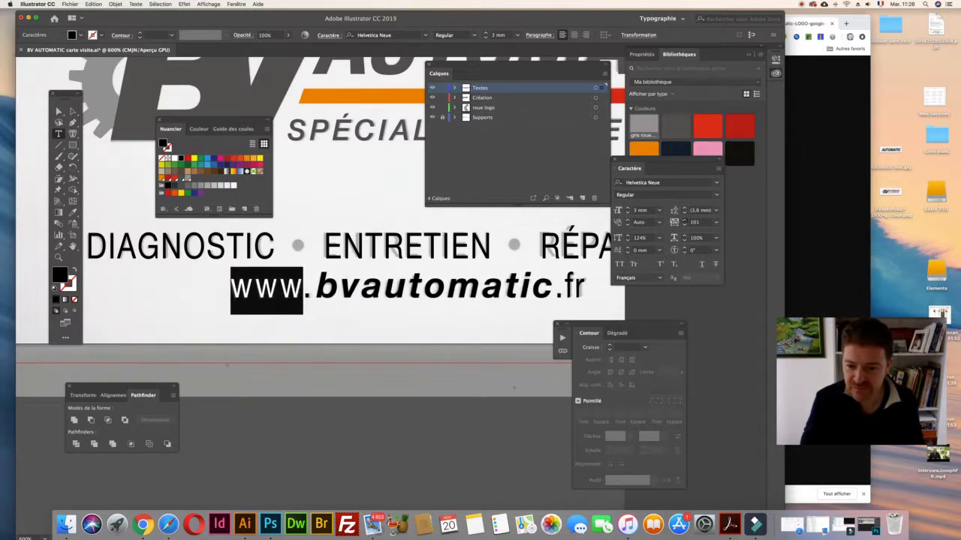
pyautogui.press('Up')
pyautogui.press('Up')
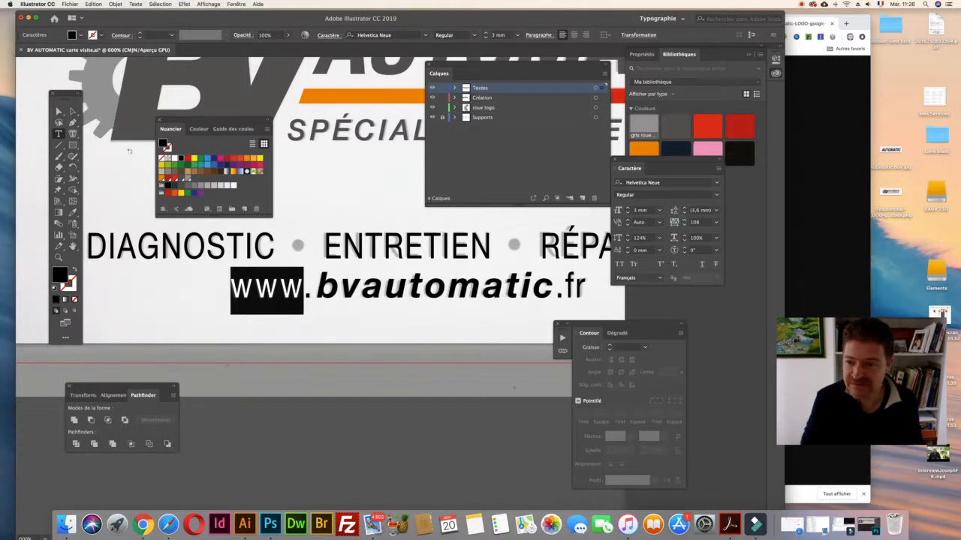
pyautogui.press('Escape')
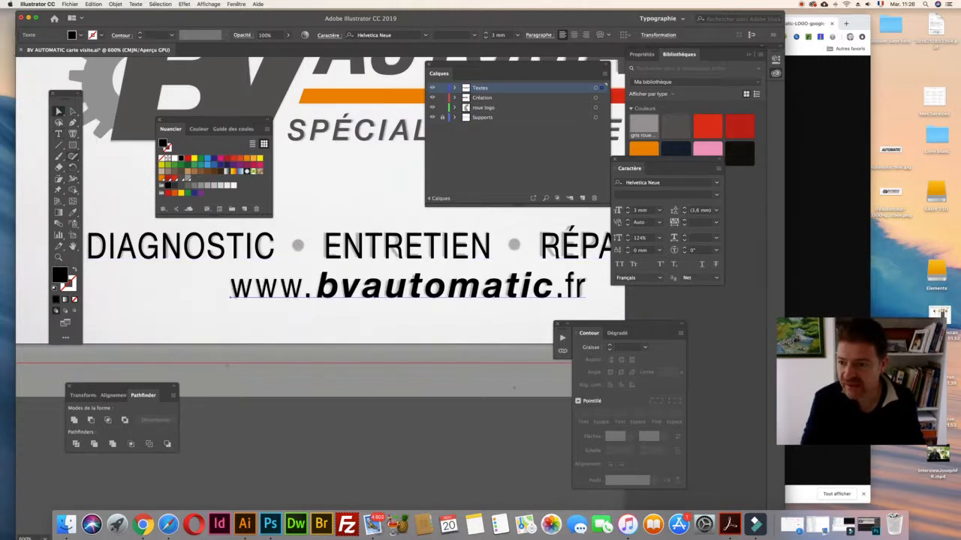
# Draw a circle about 1.17 mm across over the bullet after DIAGNOSTIC and copy it onto the bullet before RÉPARATION
pyautogui.click(72, 145)
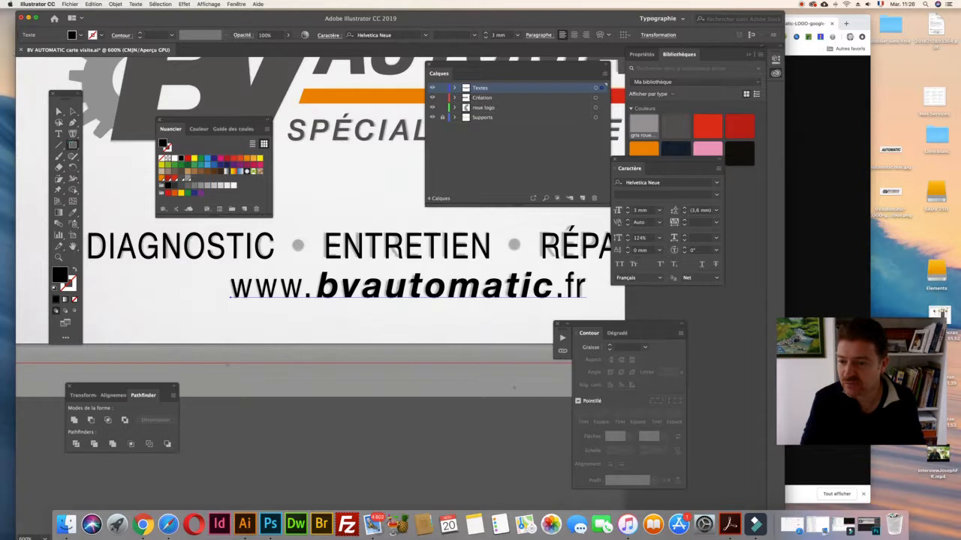
pyautogui.click(117, 168)
pyautogui.moveTo(292, 240); pyautogui.dragTo(305, 251)
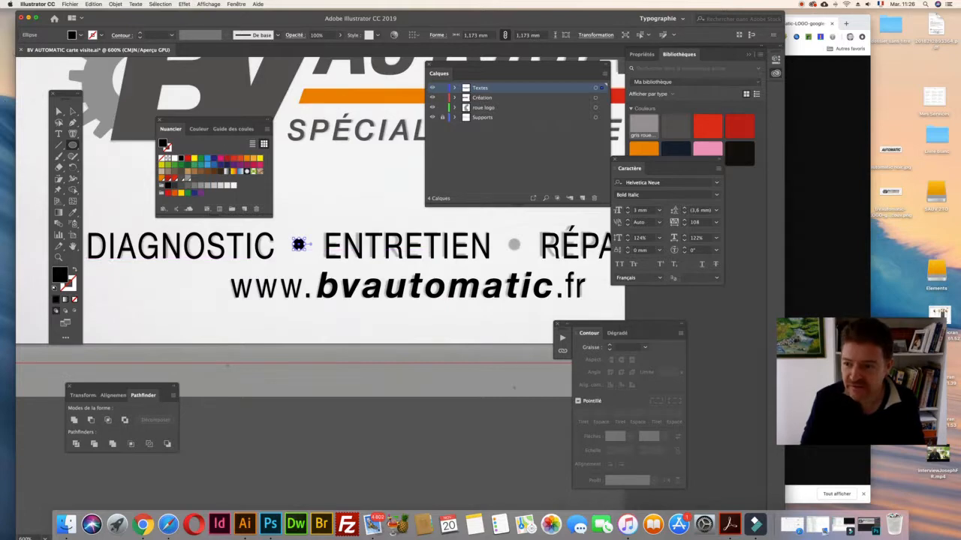
pyautogui.click(73, 111)
pyautogui.moveTo(298, 245); pyautogui.dragTo(514, 244)
pyautogui.click(350, 358)
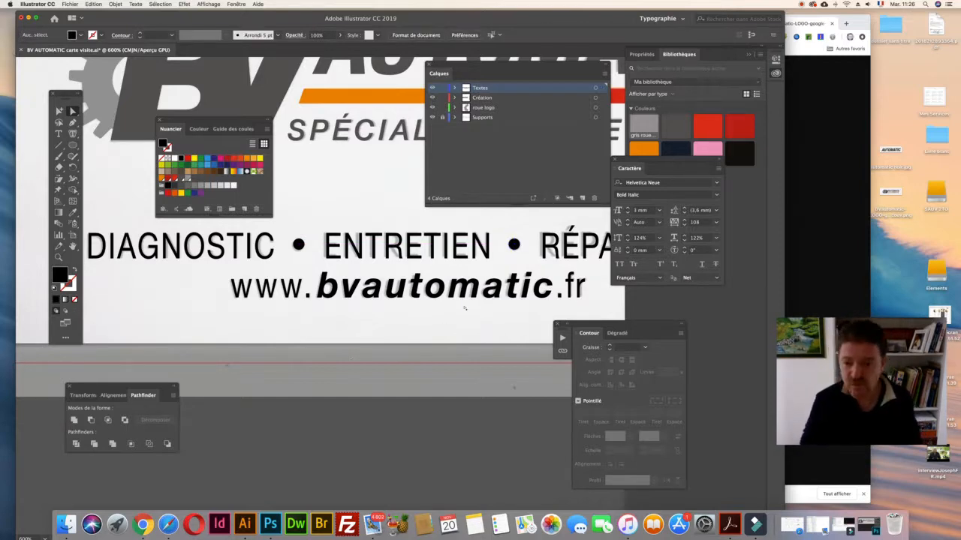
# Fill the services line, both bullet circles and the web address with the "gris logo" swatch
pyautogui.click(328, 246)
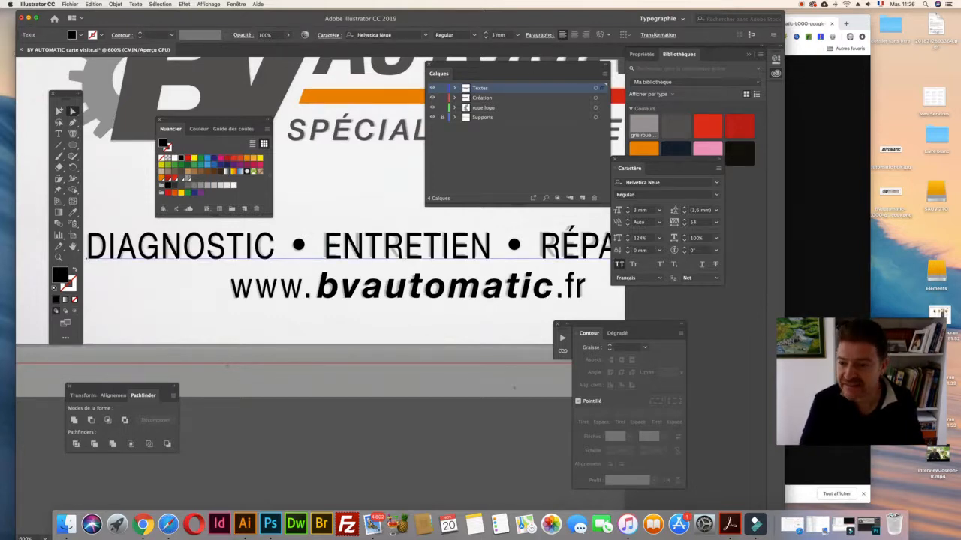
pyautogui.click(182, 179)
pyautogui.click(299, 244)
pyautogui.click(298, 244)
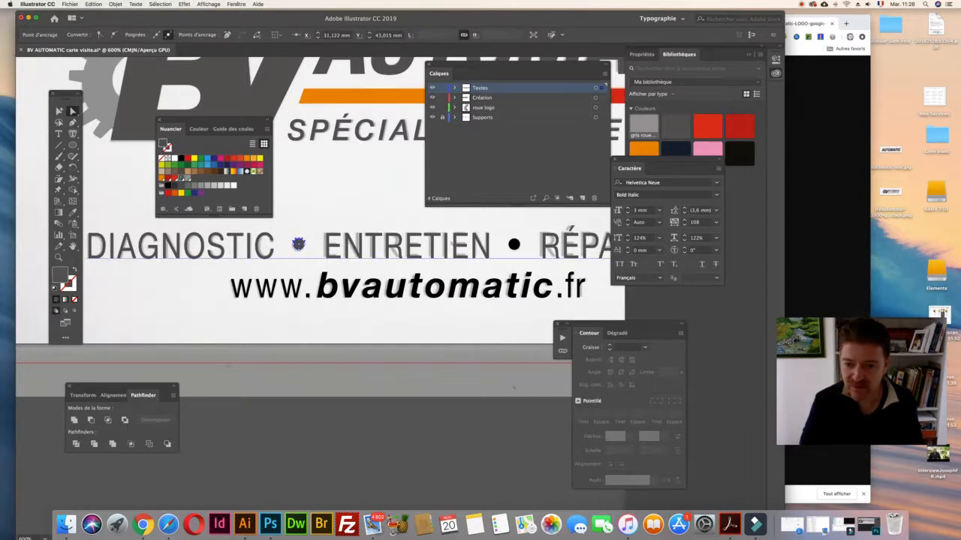
pyautogui.click(513, 244)
pyautogui.click(187, 179)
pyautogui.click(321, 291)
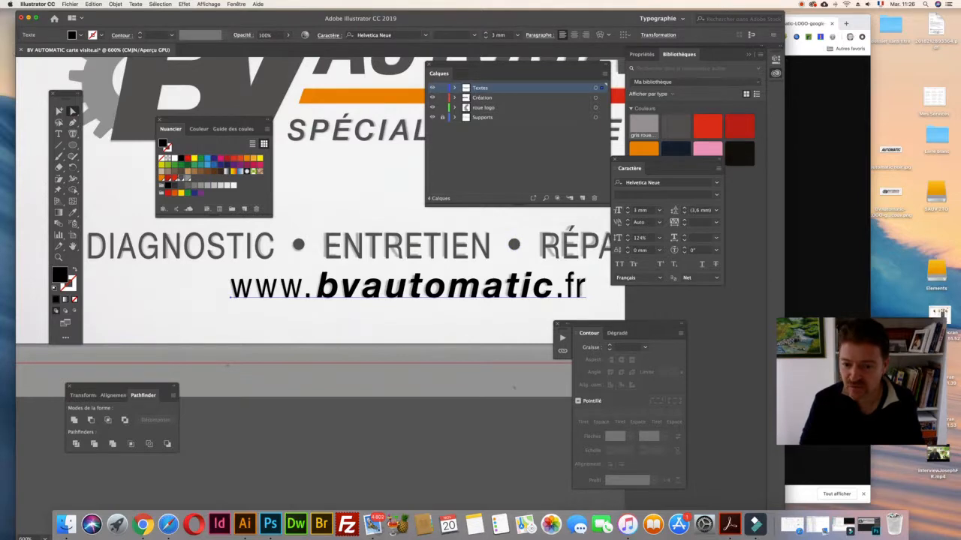
pyautogui.click(187, 180)
# Deselect the artwork and hide the Supports layer to check the card's first side without the template
pyautogui.press('super+minus')
pyautogui.press('super+minus')
pyautogui.press('super+minus')
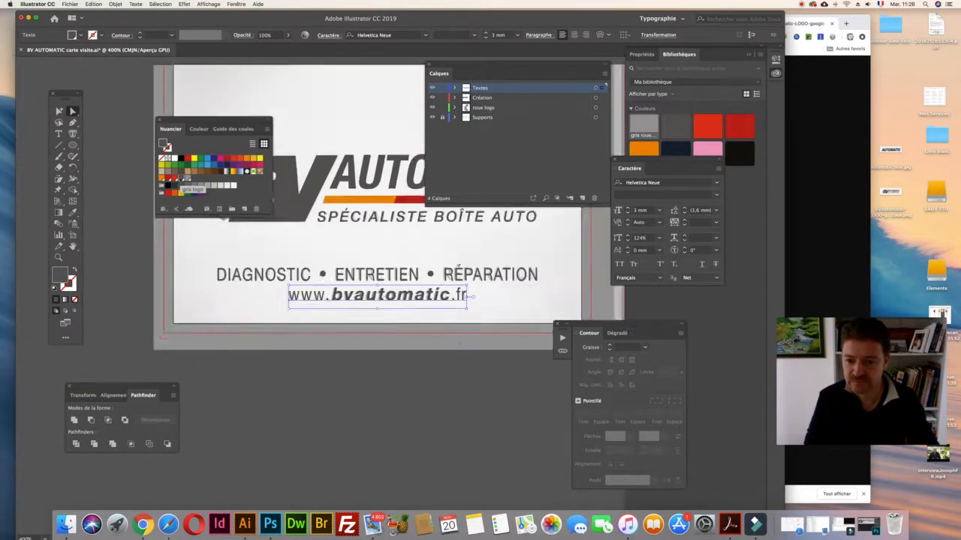
pyautogui.scroll(3, 425, 286)
pyautogui.hscroll(4, 356, 298)
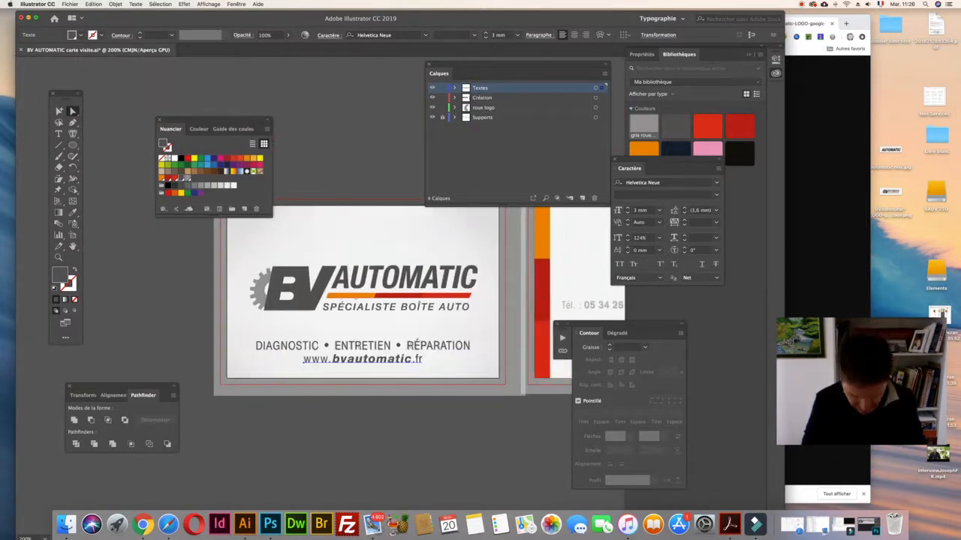
pyautogui.hscroll(1, 356, 298)
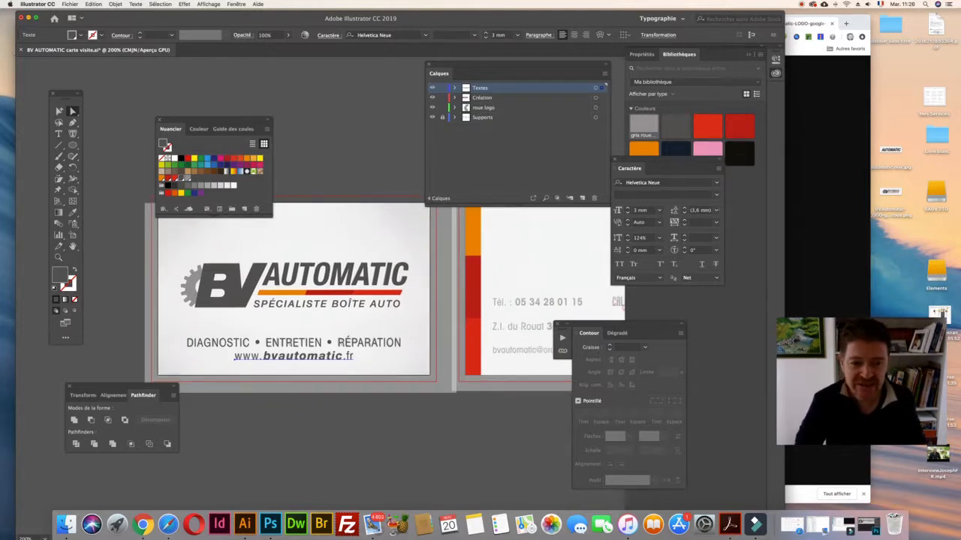
pyautogui.click(326, 148)
pyautogui.scroll(2, 326, 147)
pyautogui.scroll(1, 326, 148)
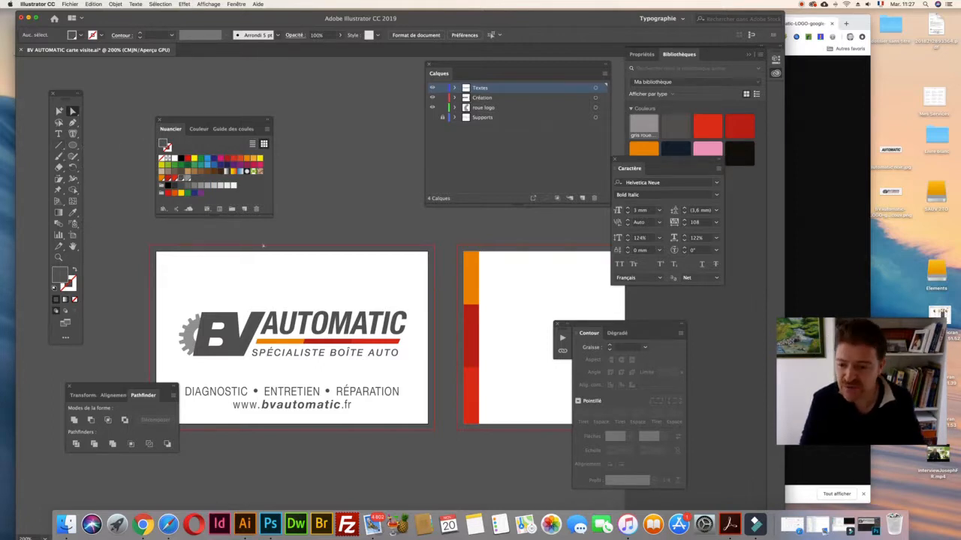
pyautogui.scroll(-2, 262, 245)
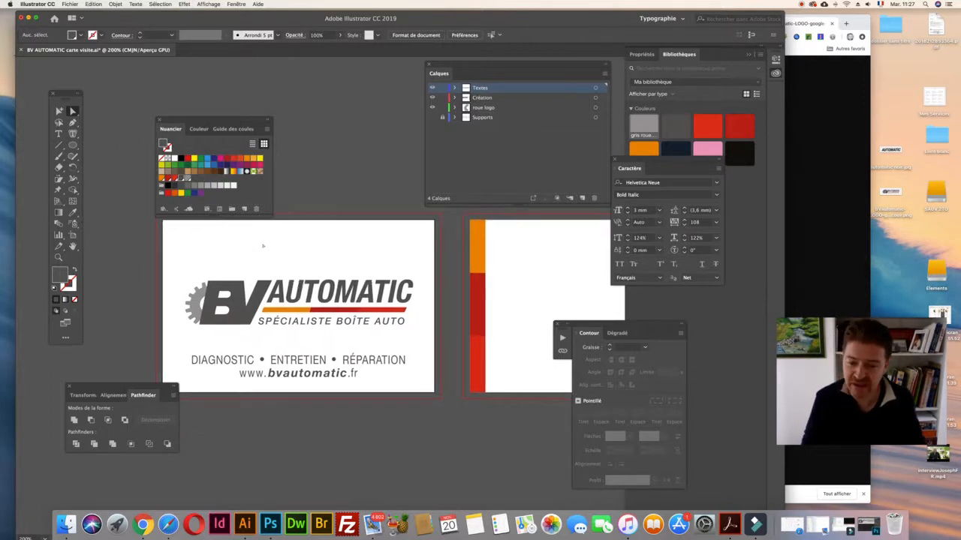
pyautogui.hscroll(3, 262, 246)
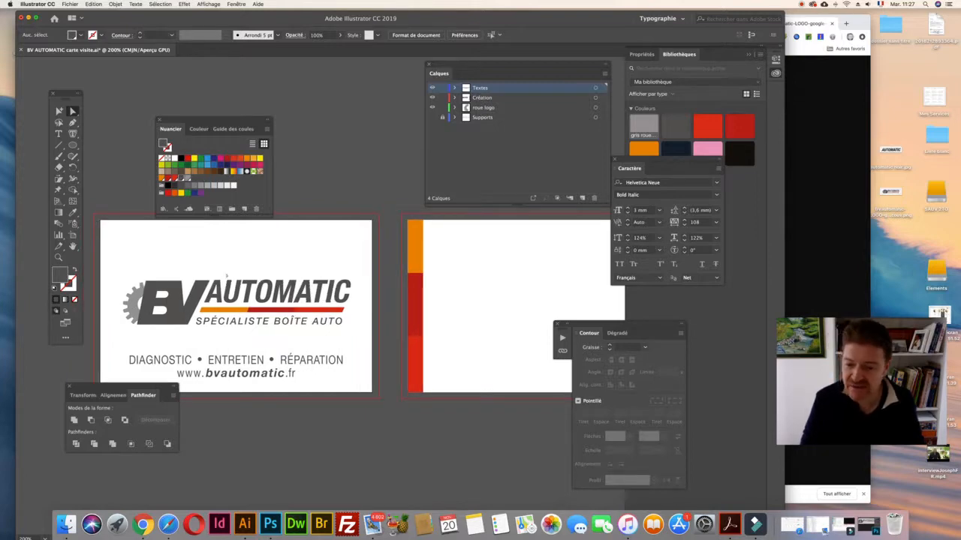
pyautogui.hscroll(-3, 240, 276)
pyautogui.press('z')
pyautogui.click(290, 302)
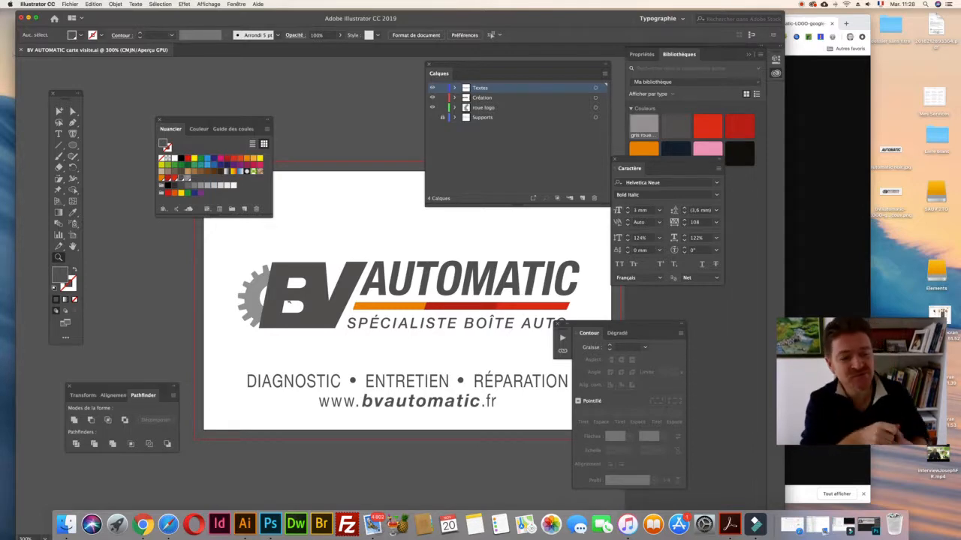
pyautogui.click(802, 4)
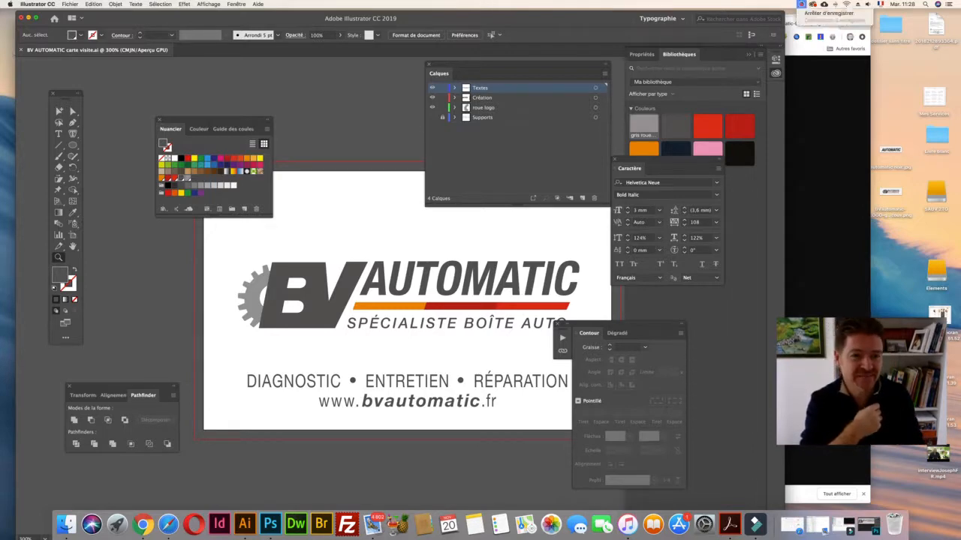